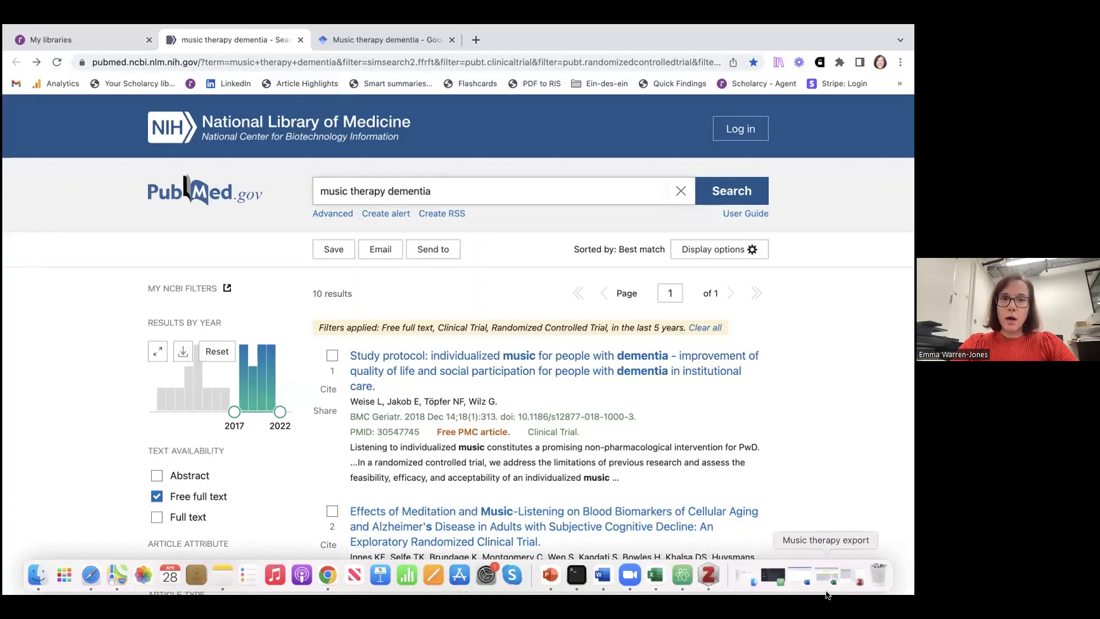
- Look over the exported PubMed .nbib citation file in Atom, then minimize the editor
left_click(777, 575)
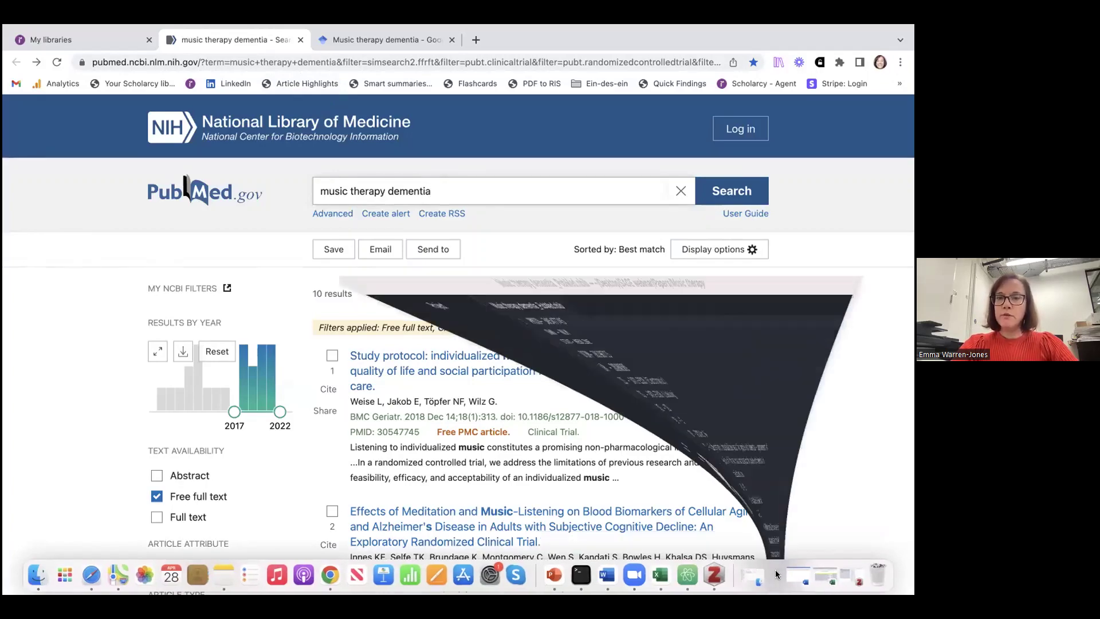
scroll(610, 356, "down", 20)
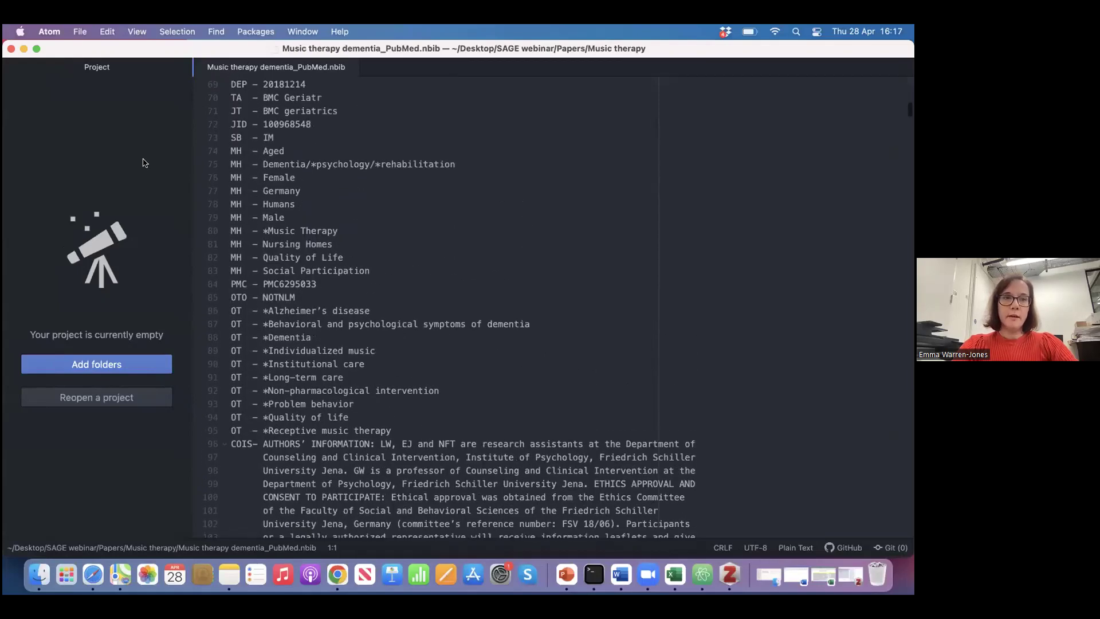
left_click(23, 49)
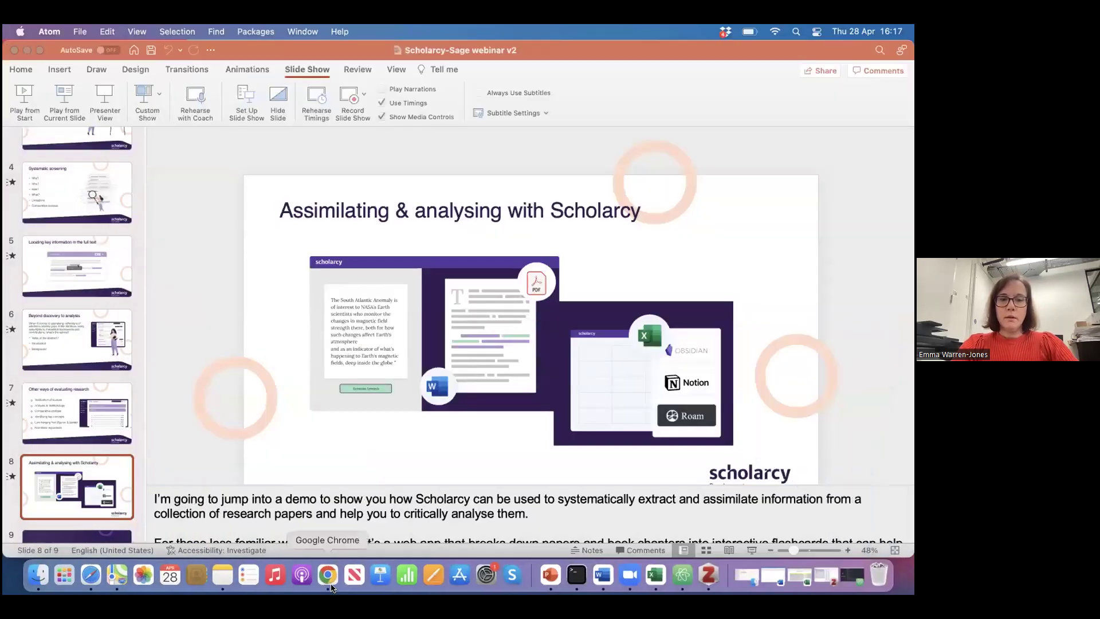
- Back in Chrome's My libraries, open Neuroscience > Music therapy and scan its 20 articles
left_click(329, 572)
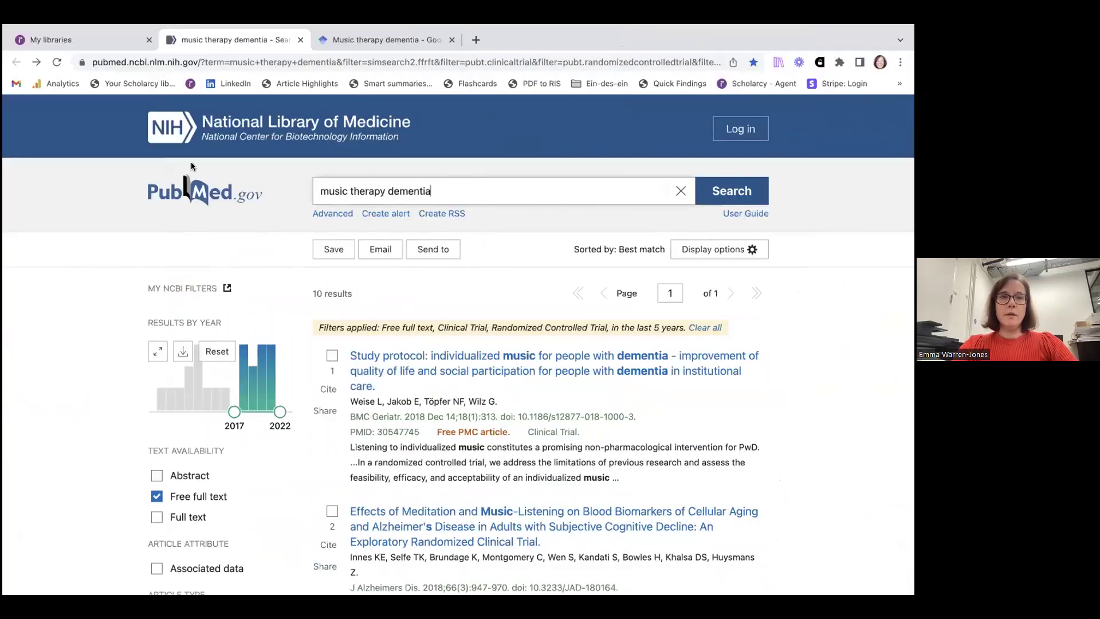
left_click(79, 45)
scroll(243, 492, "down", 3)
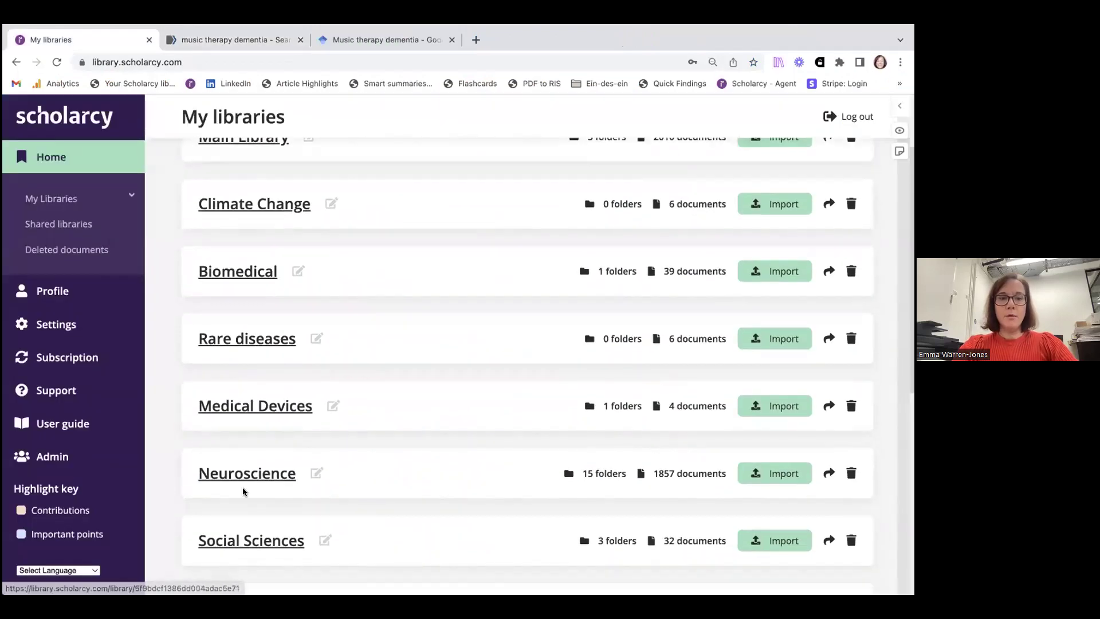
left_click(246, 474)
scroll(272, 431, "down", 2)
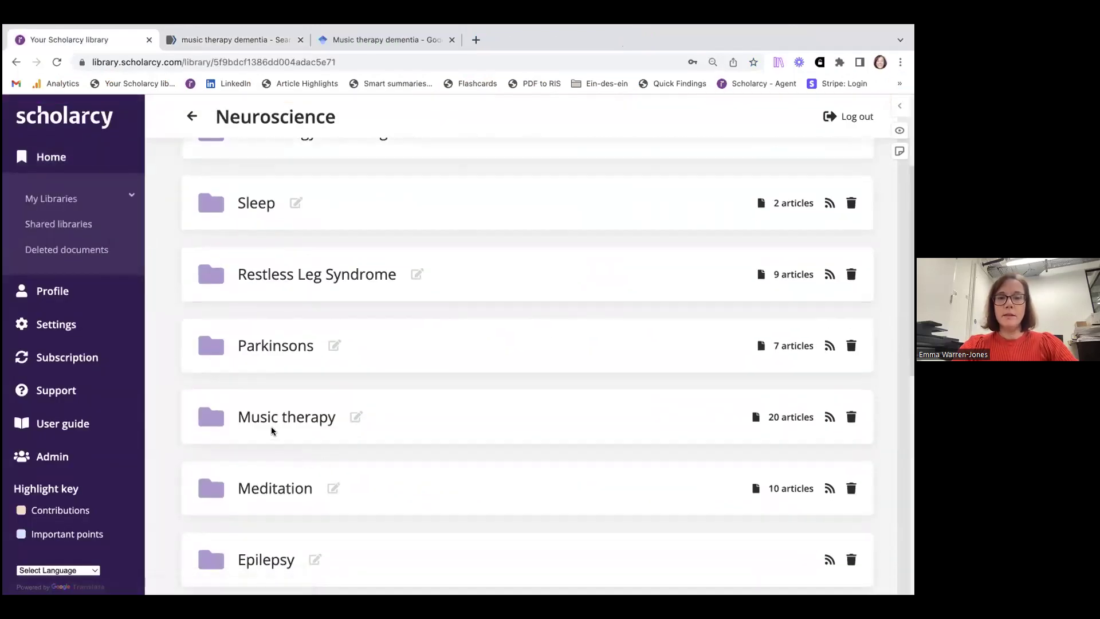
left_click(275, 417)
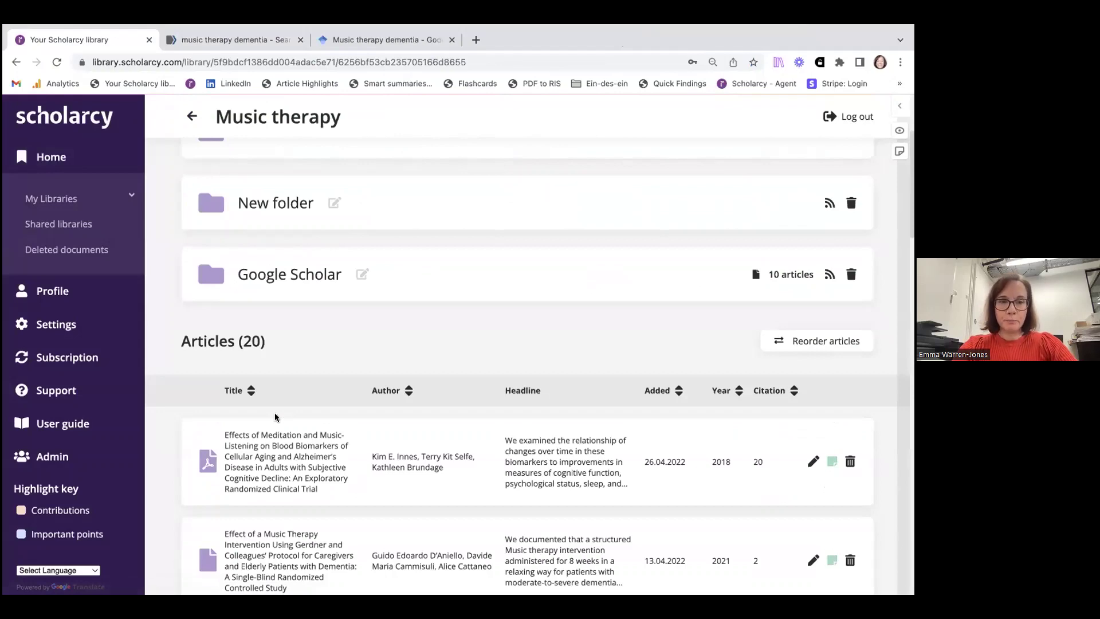
scroll(275, 417, "up", 3)
scroll(275, 417, "down", 4)
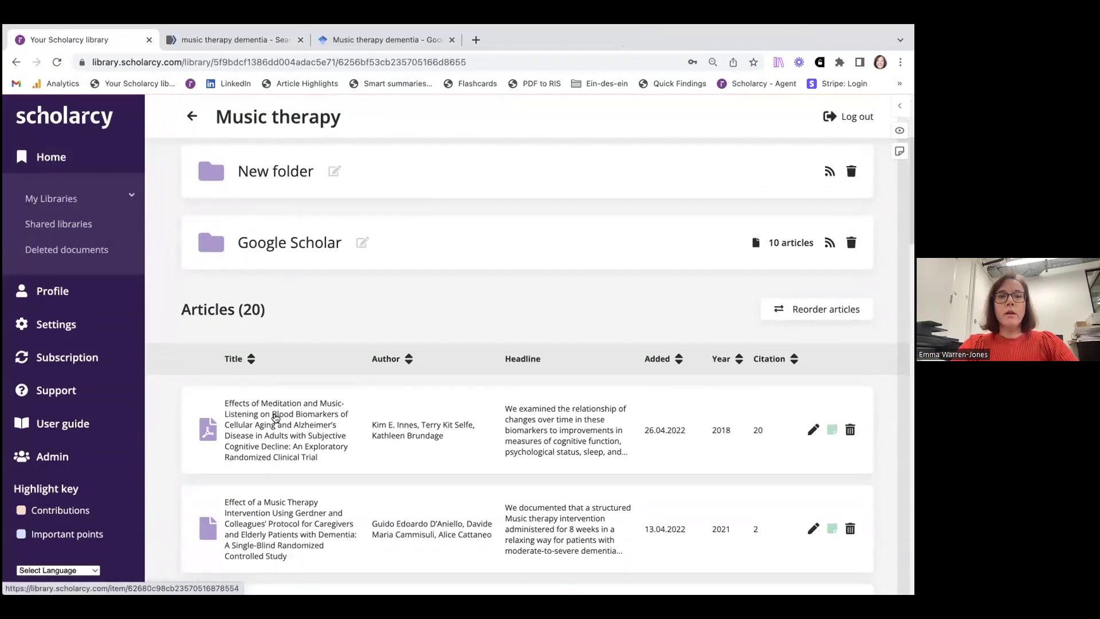
scroll(275, 417, "down", 1)
scroll(418, 377, "up", 3)
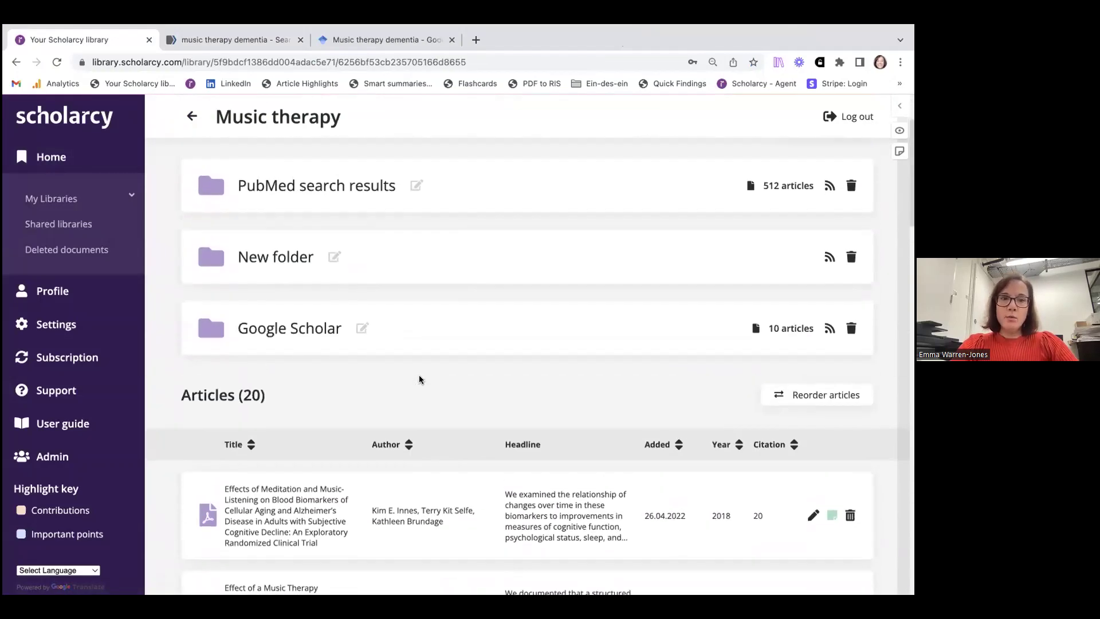
scroll(419, 378, "up", 2)
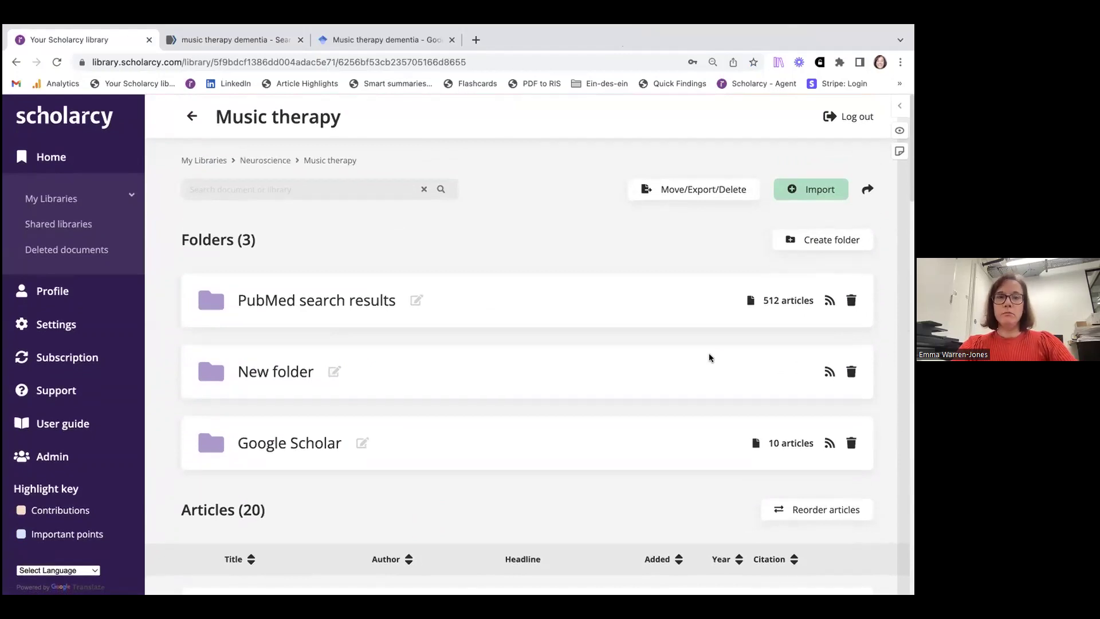
left_click(803, 196)
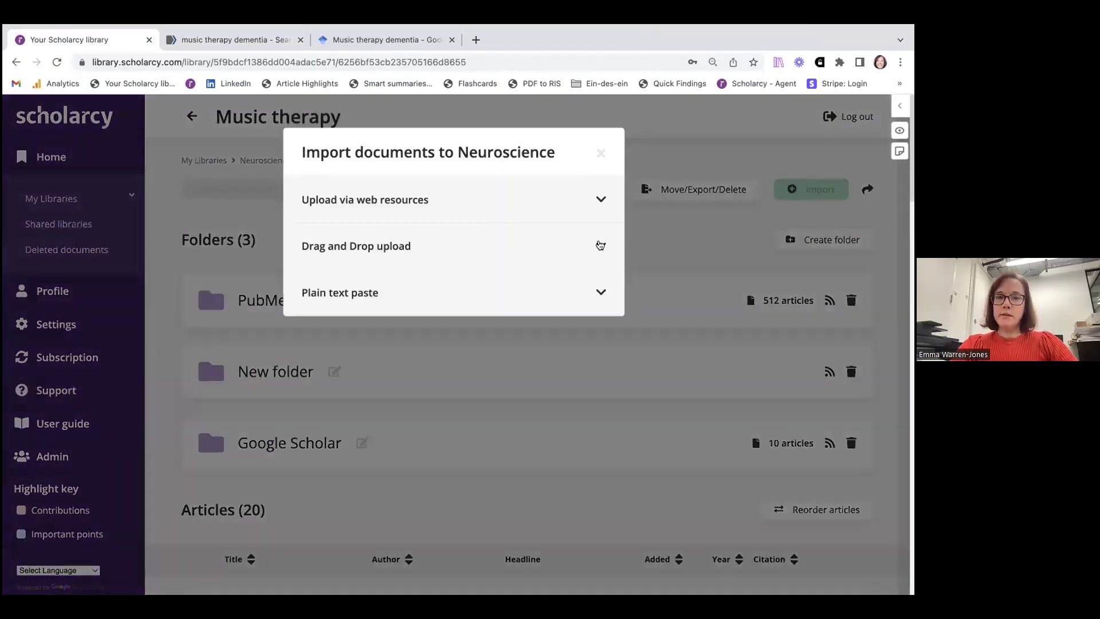
left_click(503, 243)
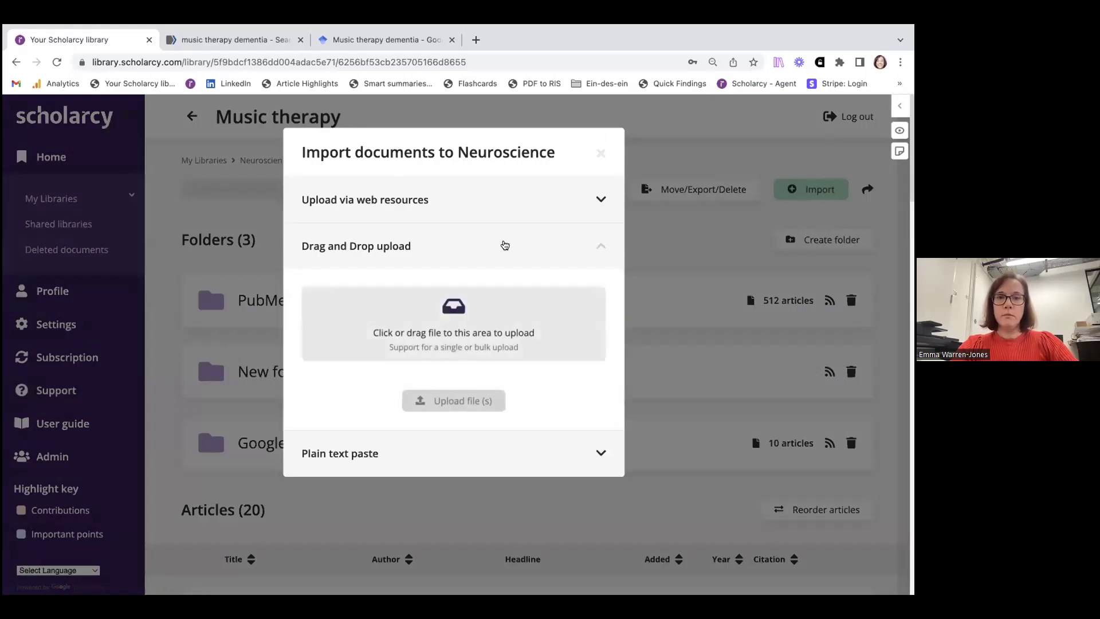
left_click(473, 330)
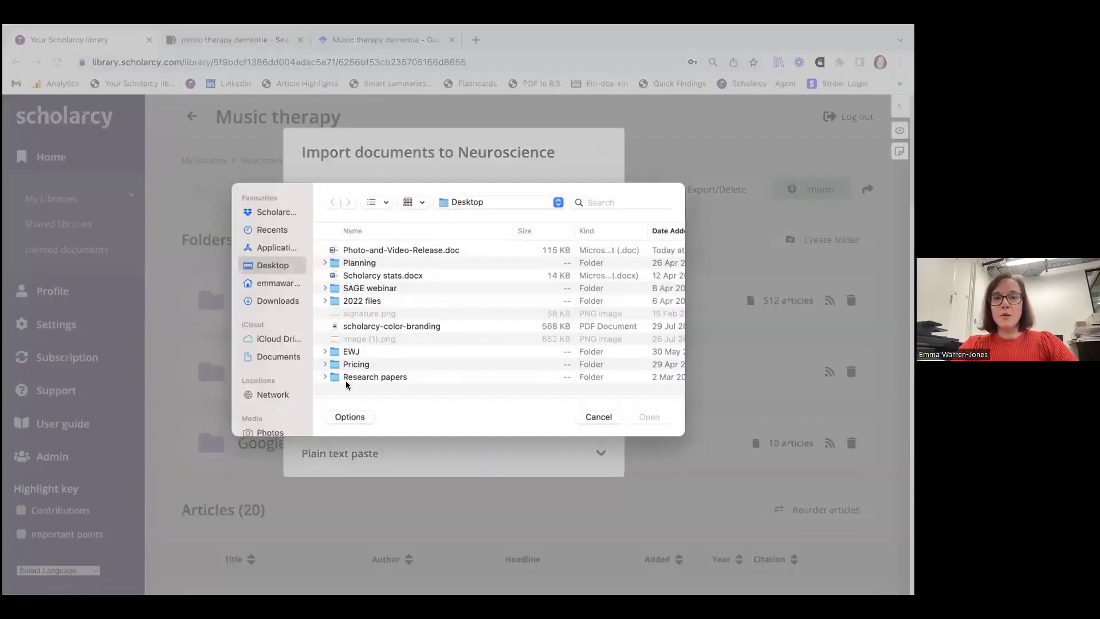
left_click(594, 416)
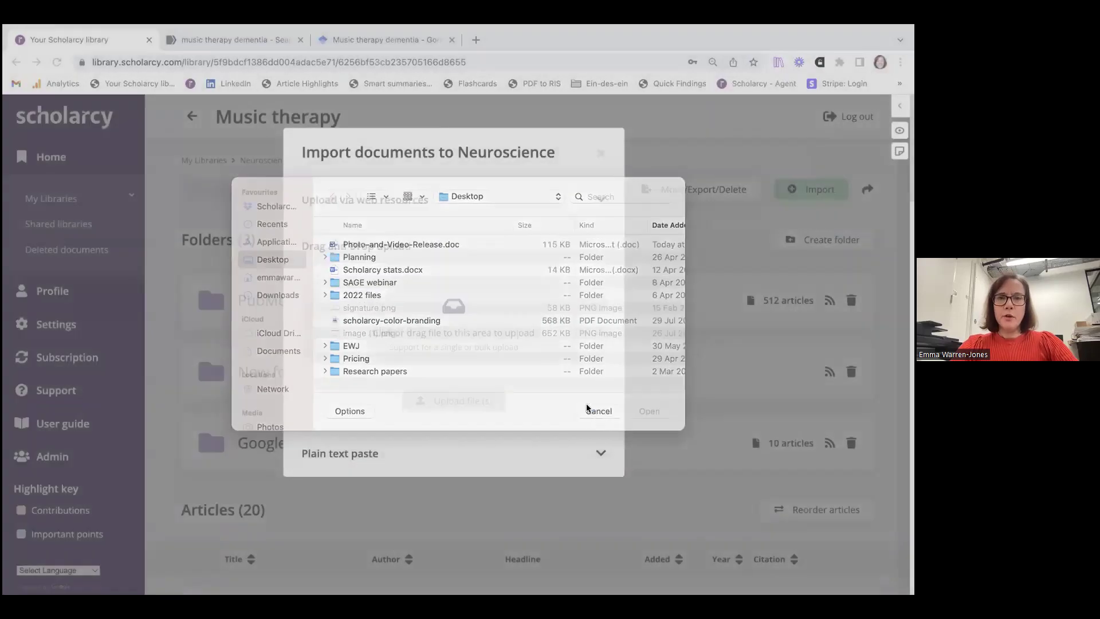
left_click(602, 155)
scroll(607, 249, "down", 3)
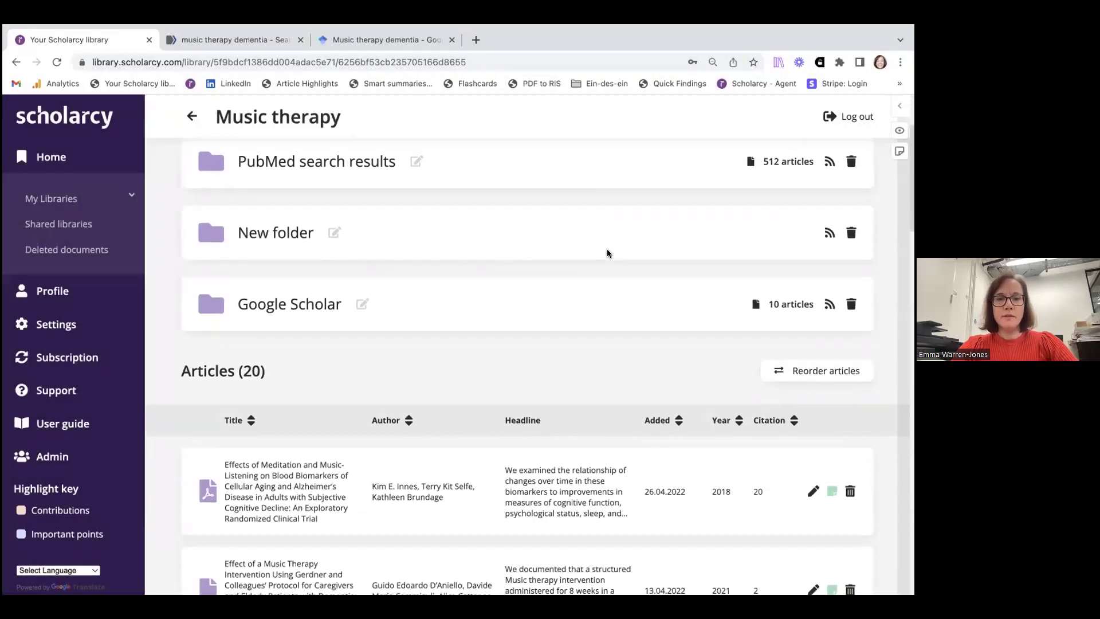
scroll(607, 253, "down", 2)
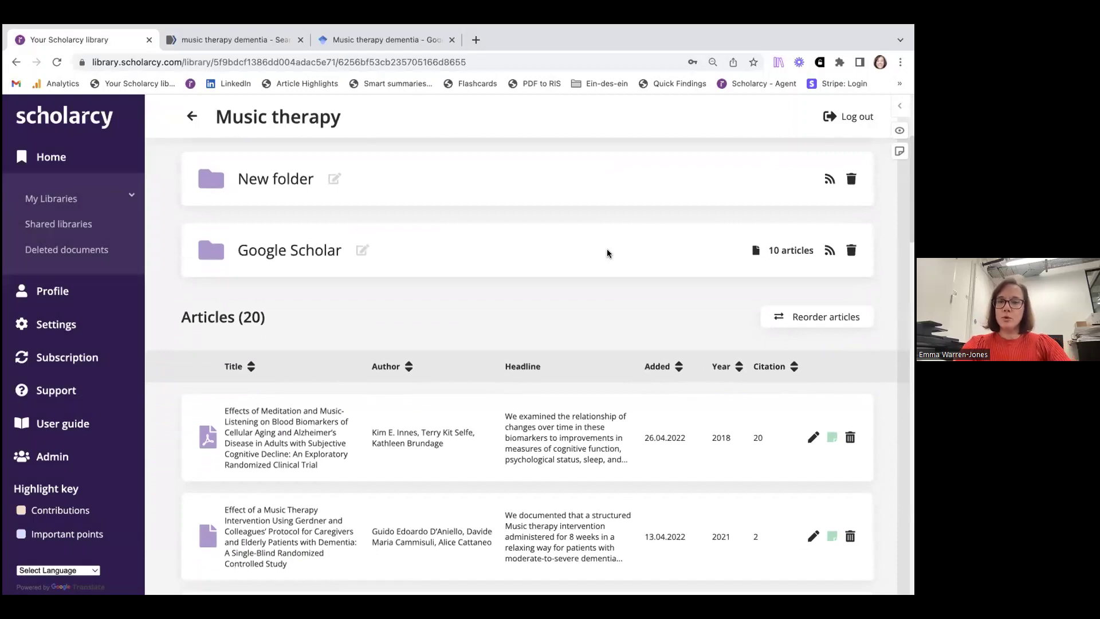
scroll(607, 254, "down", 1)
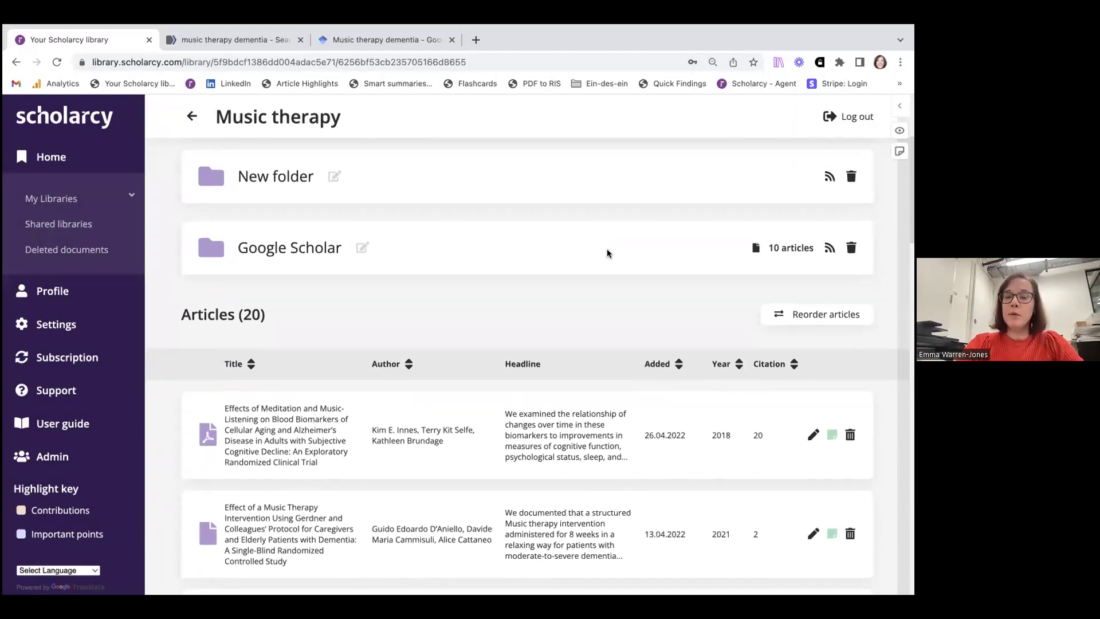
scroll(608, 253, "up", 3)
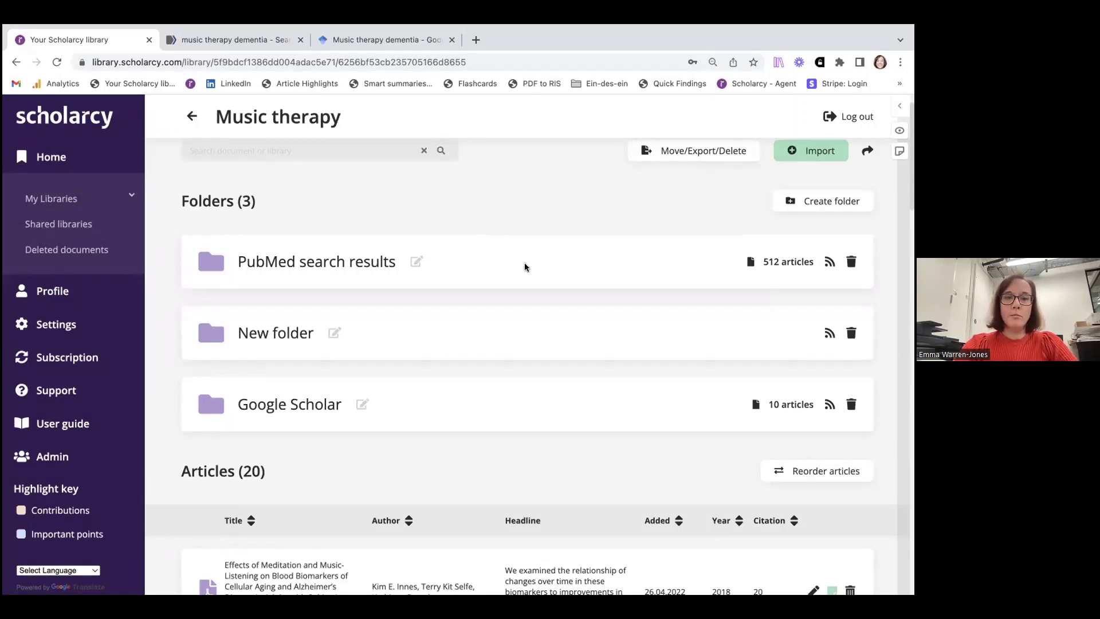
- Create the 'music therapy dementia' PubMed RSS feed, copy its link, and return to Scholarcy
left_click(245, 38)
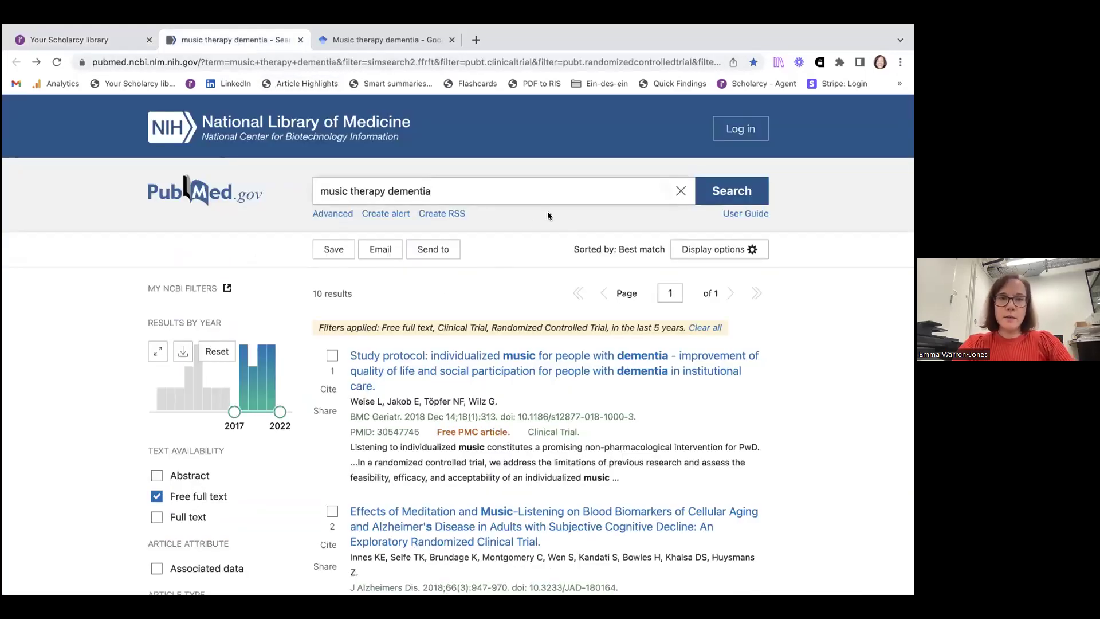
left_click(453, 218)
scroll(436, 343, "down", 1)
left_click(358, 404)
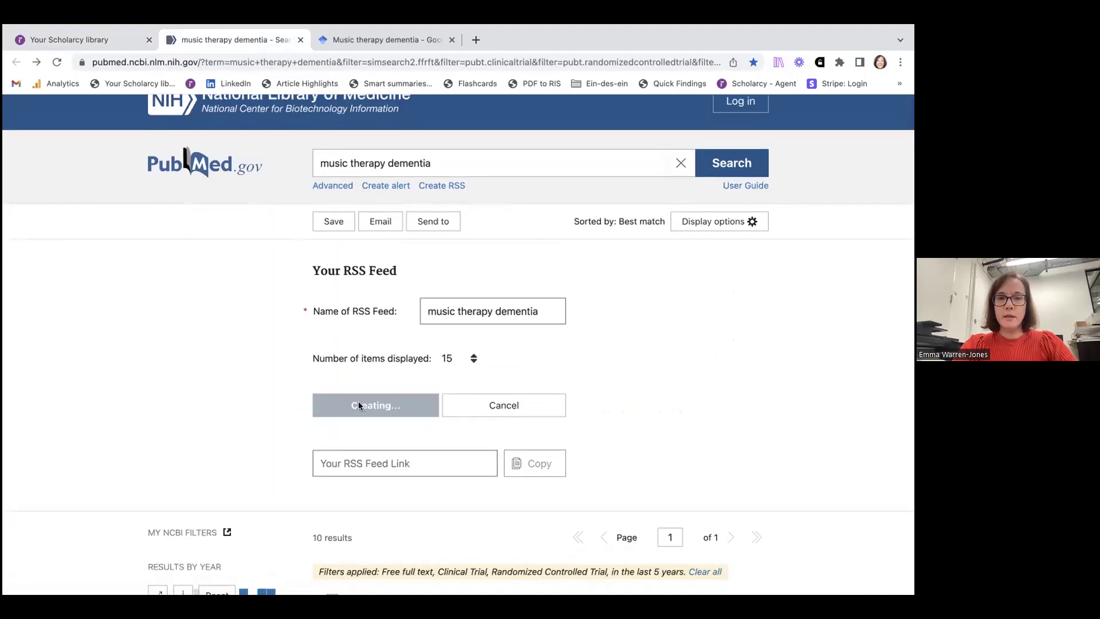
left_click(530, 464)
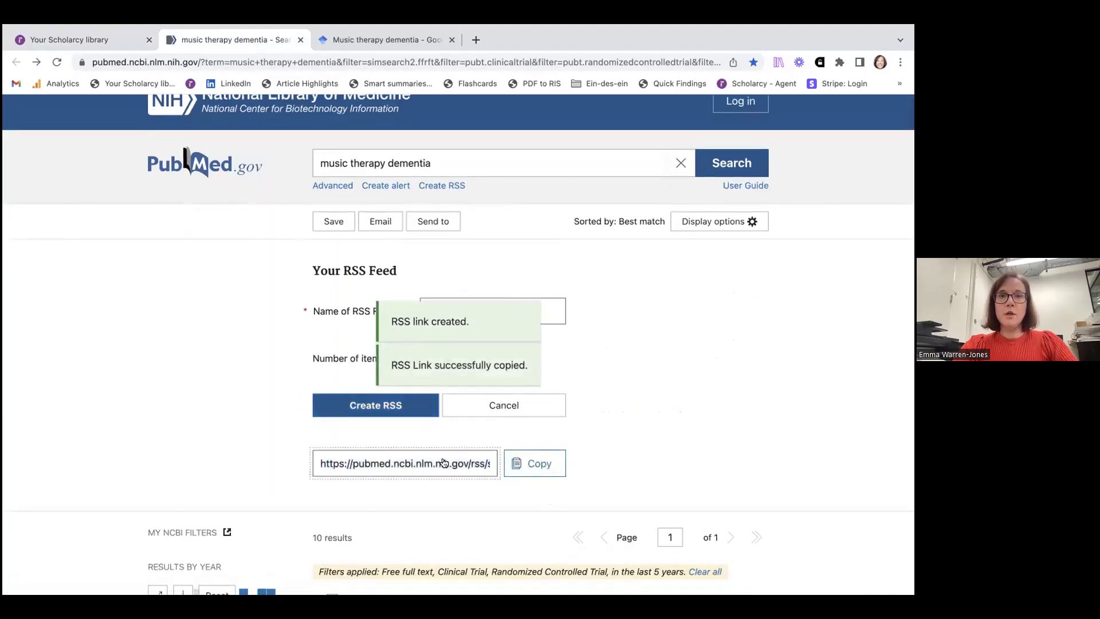
left_click(92, 40)
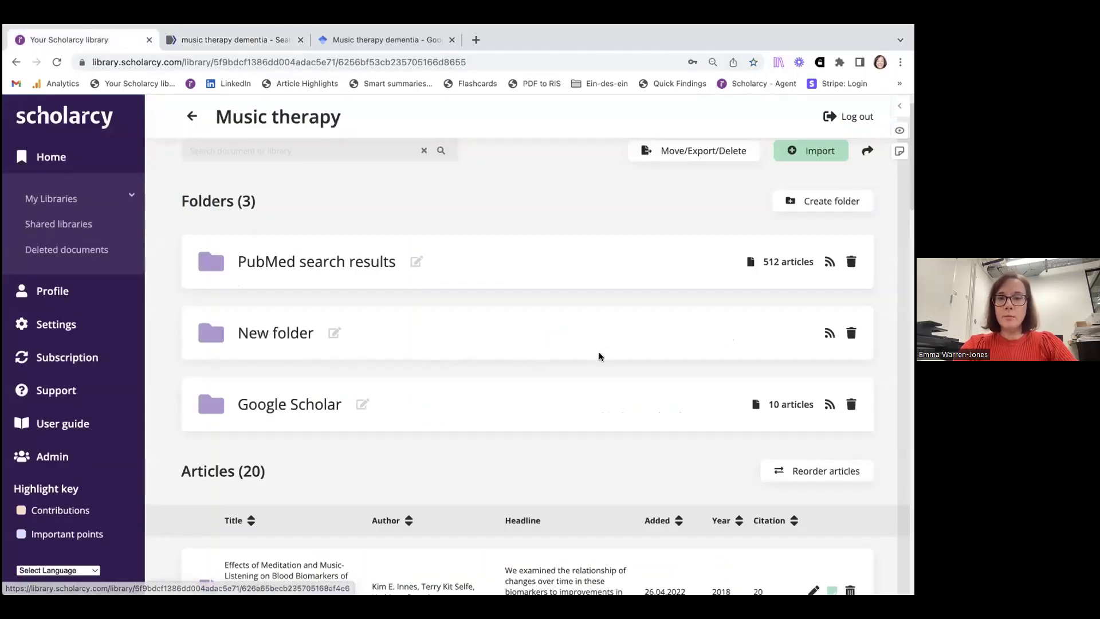
left_click(828, 333)
left_click(409, 222)
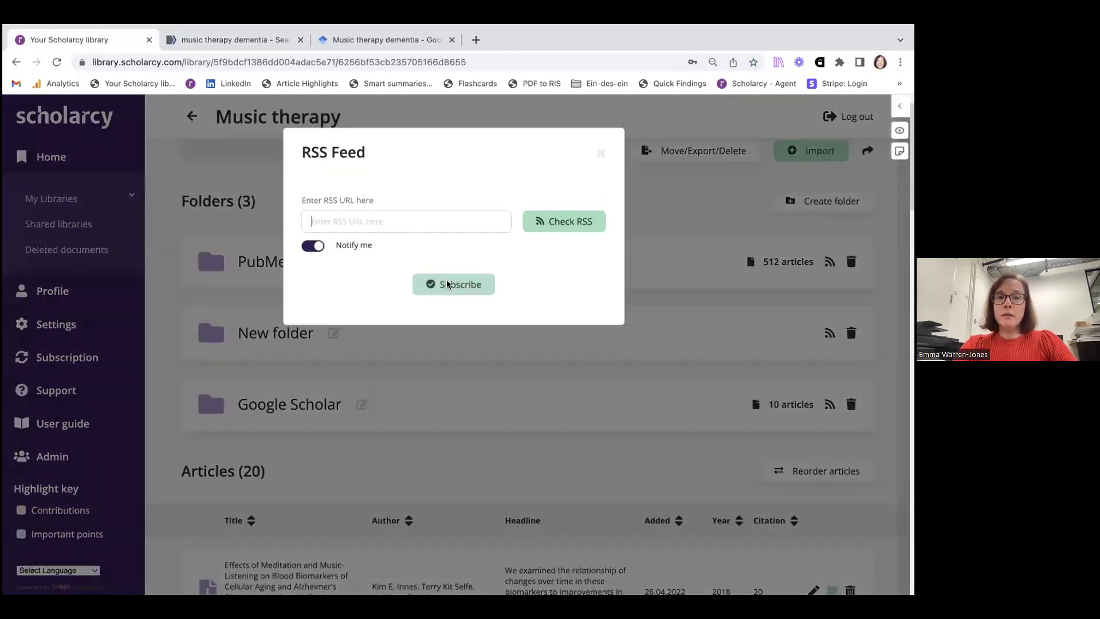
left_click(604, 152)
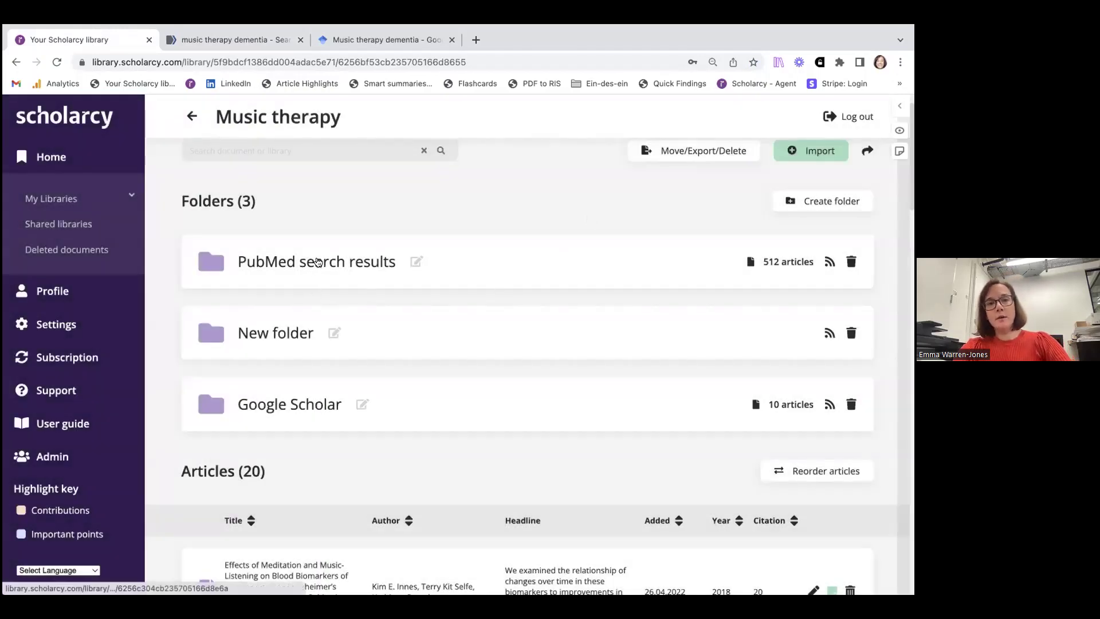
- Open the PubMed search results subfolder and scroll through its 512 imported articles
left_click(324, 264)
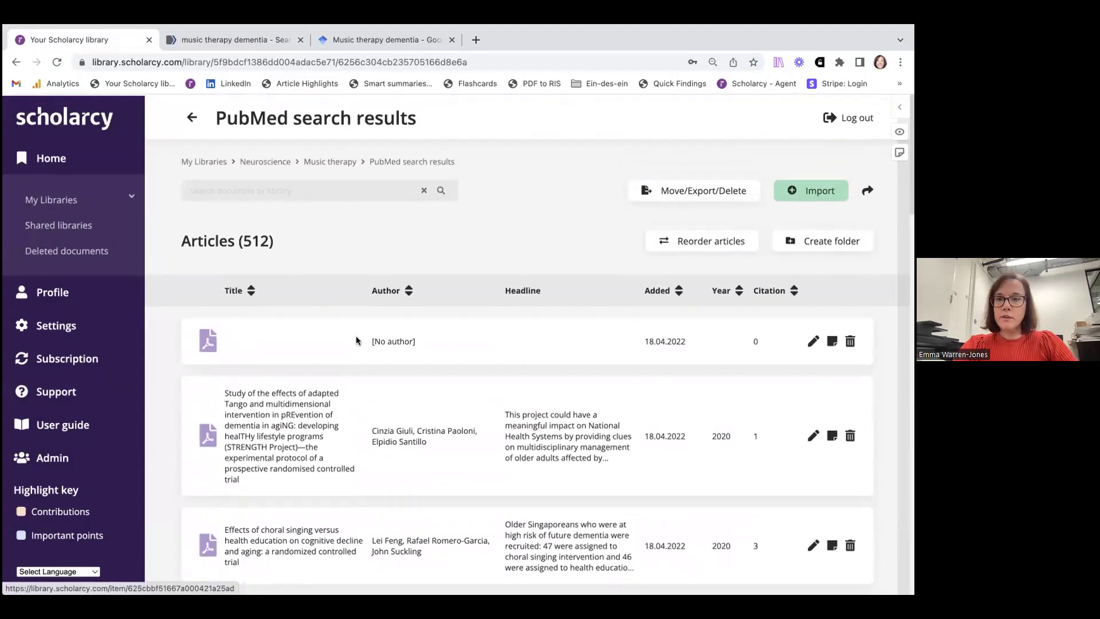
scroll(356, 337, "down", 3)
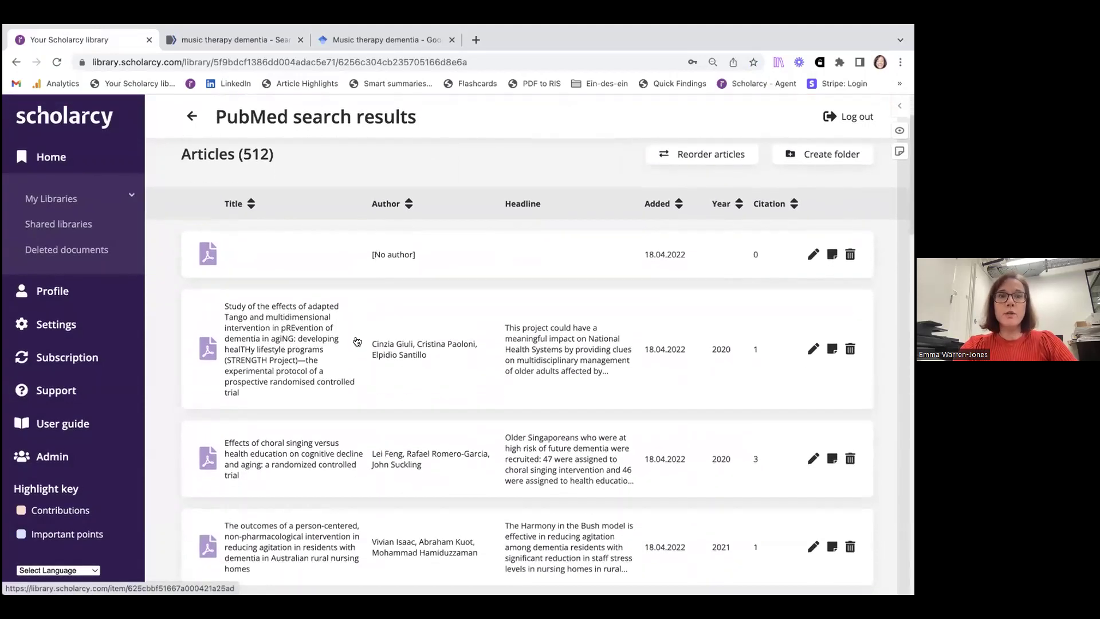
scroll(357, 342, "down", 1)
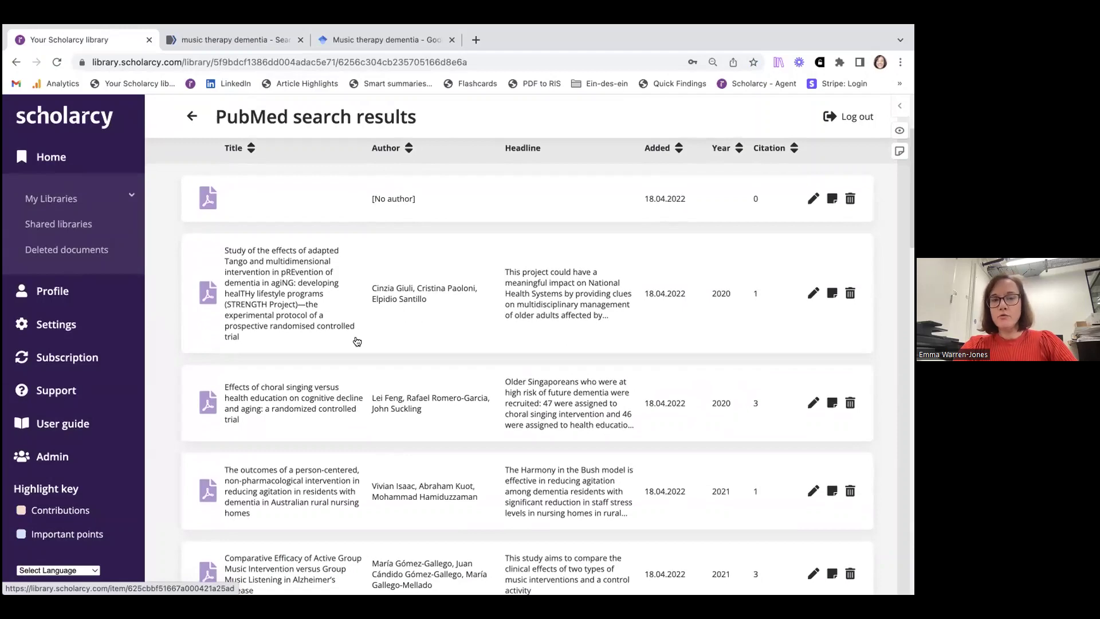
scroll(356, 341, "up", 3)
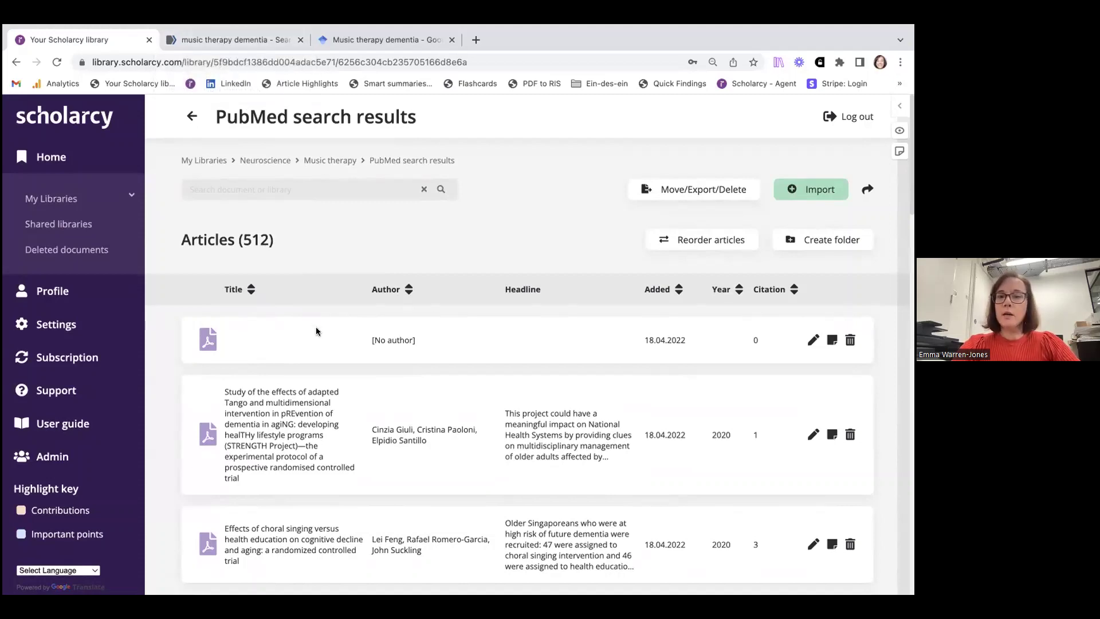
scroll(324, 378, "down", 1)
scroll(324, 378, "down", 7)
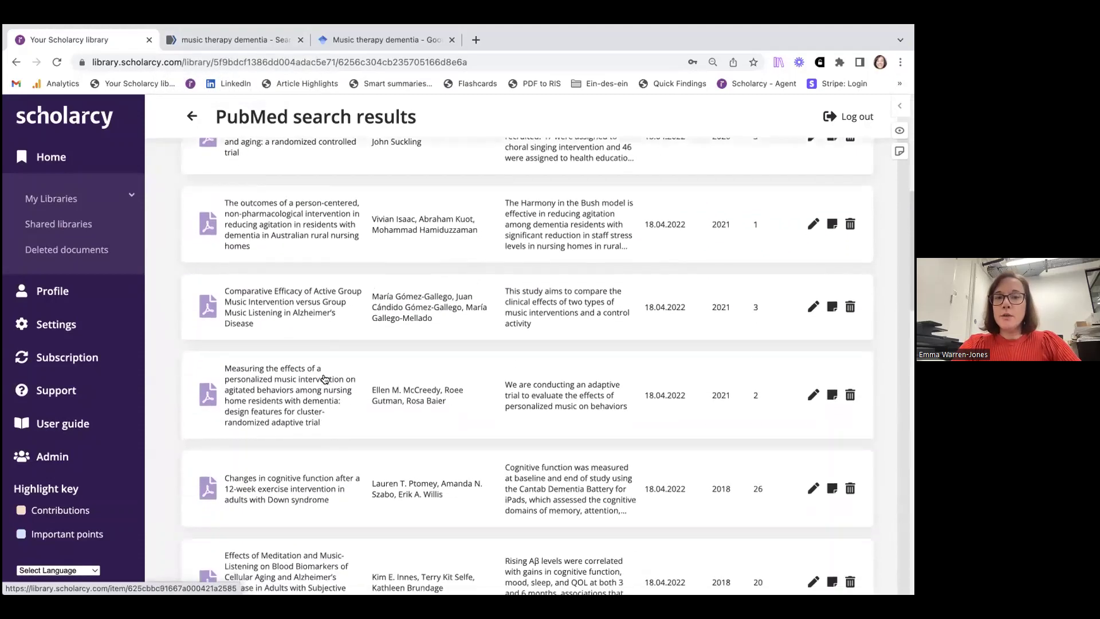
scroll(323, 377, "up", 5)
scroll(324, 376, "up", 5)
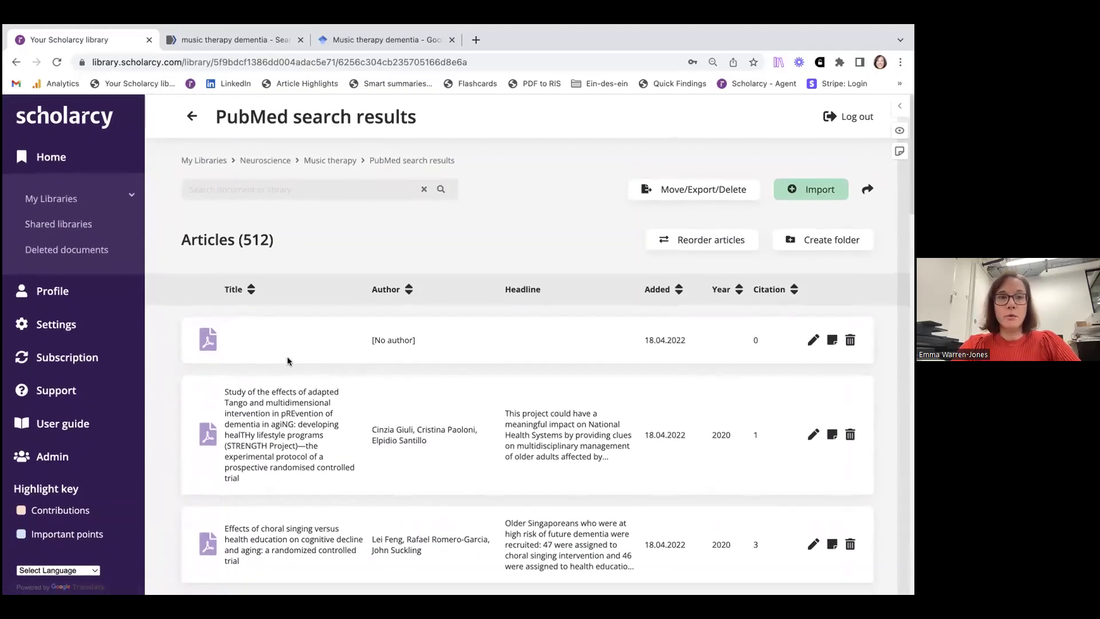
- Go back to the Music therapy folder and scroll through its Articles (20) list
left_click(192, 120)
scroll(277, 252, "down", 4)
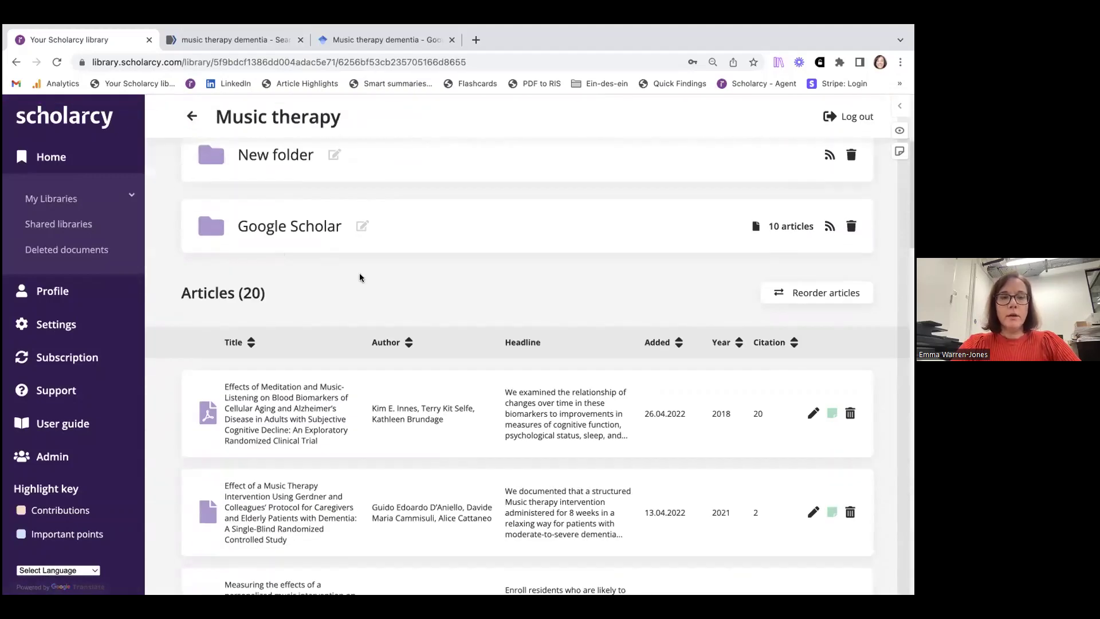
scroll(369, 281, "down", 1)
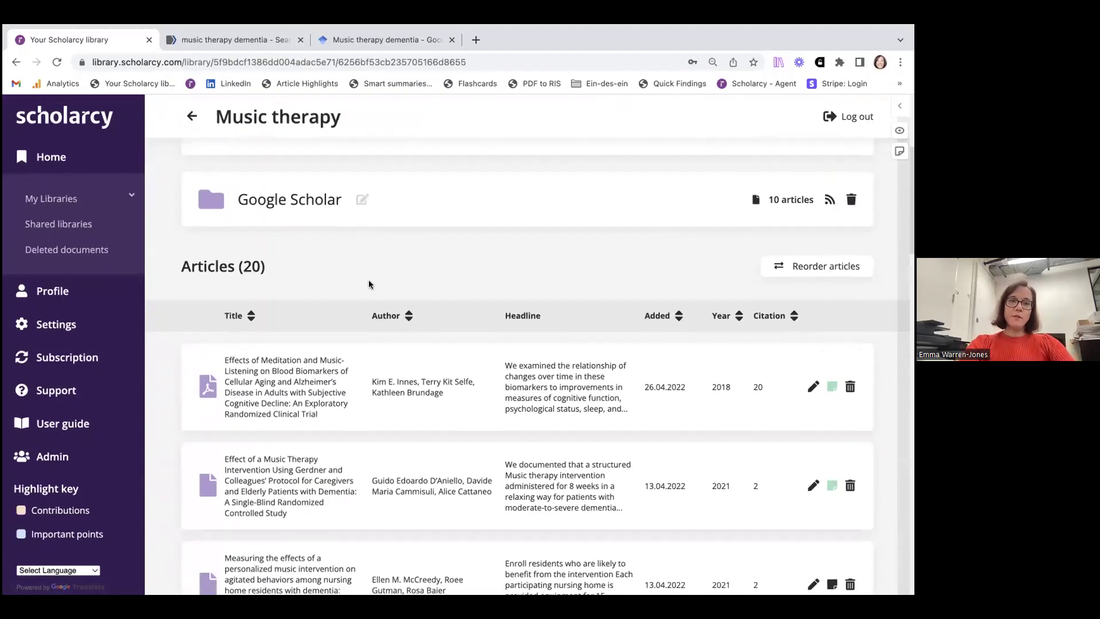
scroll(368, 284, "down", 2)
scroll(369, 284, "up", 4)
scroll(369, 284, "down", 2)
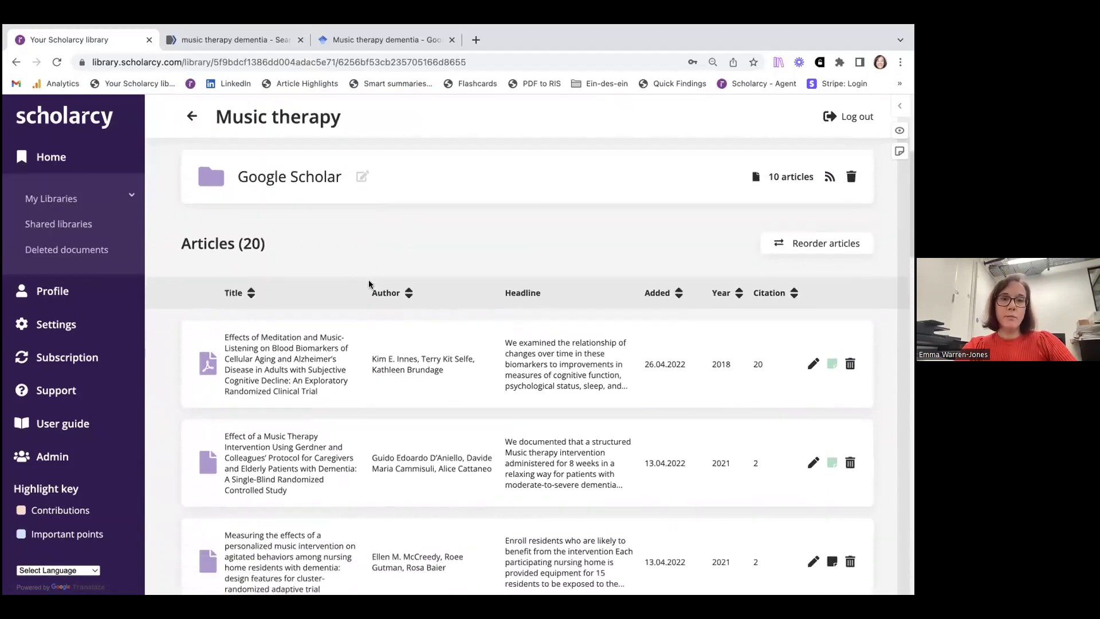
scroll(373, 369, "down", 2)
scroll(372, 371, "down", 10)
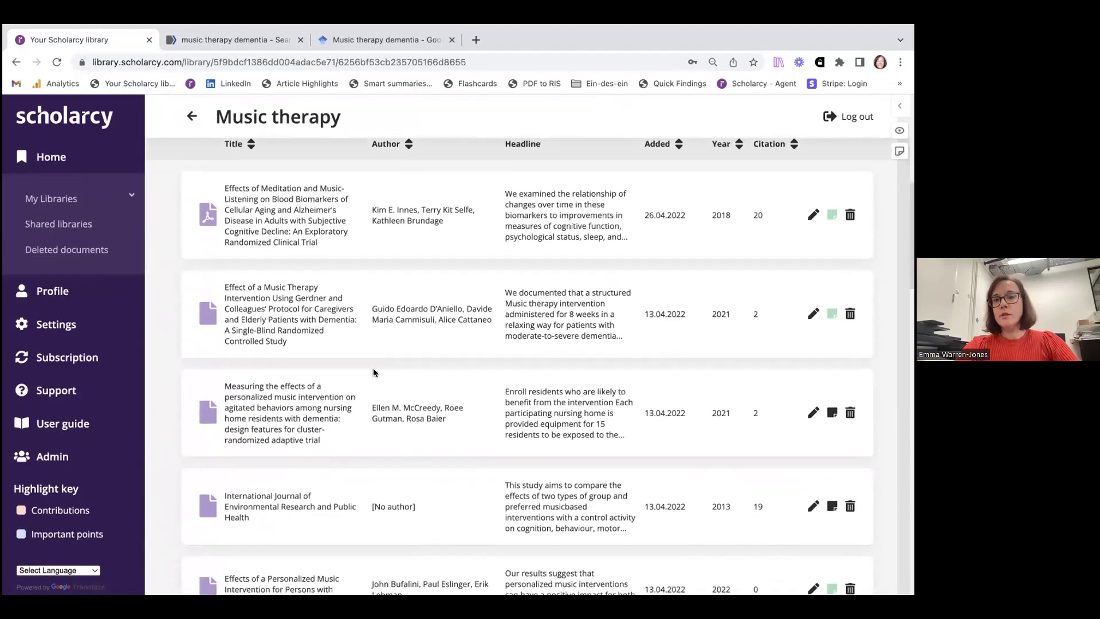
scroll(372, 371, "down", 4)
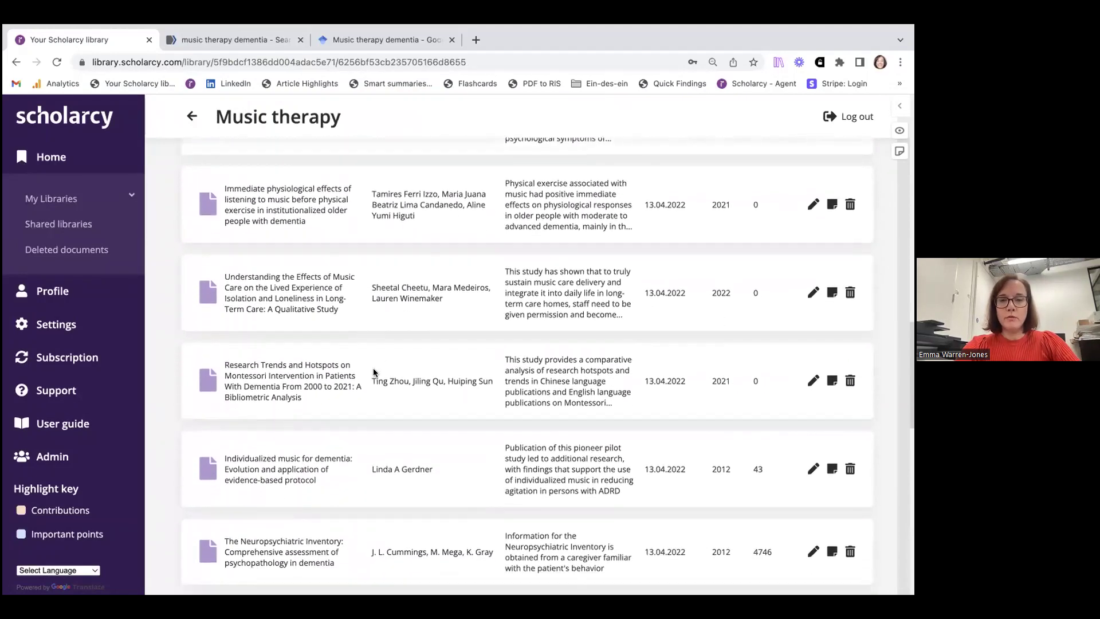
scroll(372, 370, "up", 6)
scroll(373, 369, "up", 9)
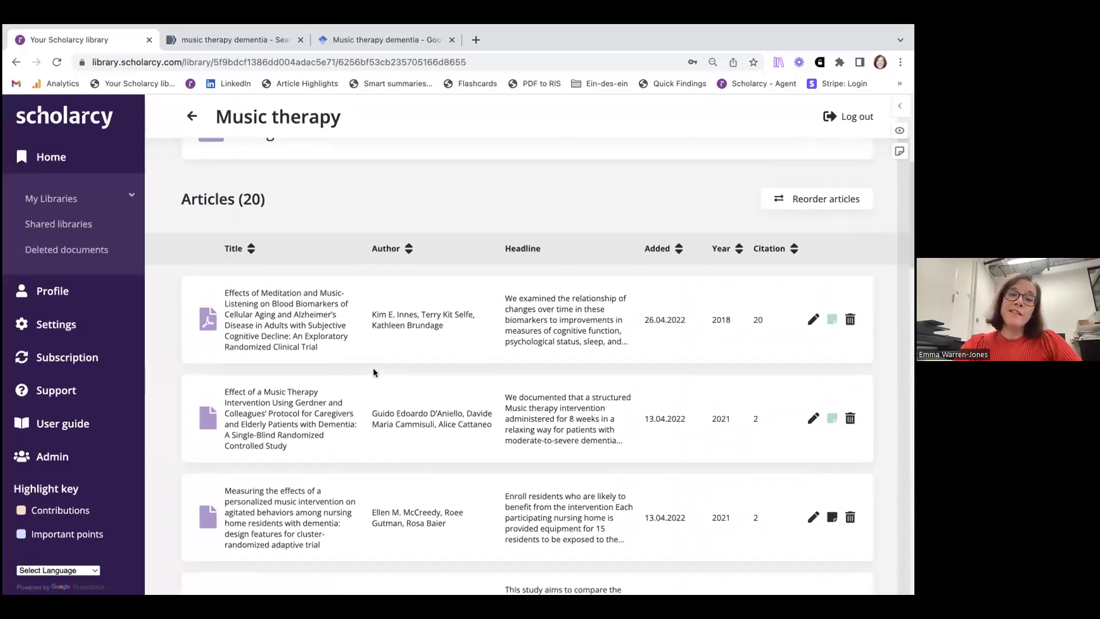
scroll(379, 390, "down", 1)
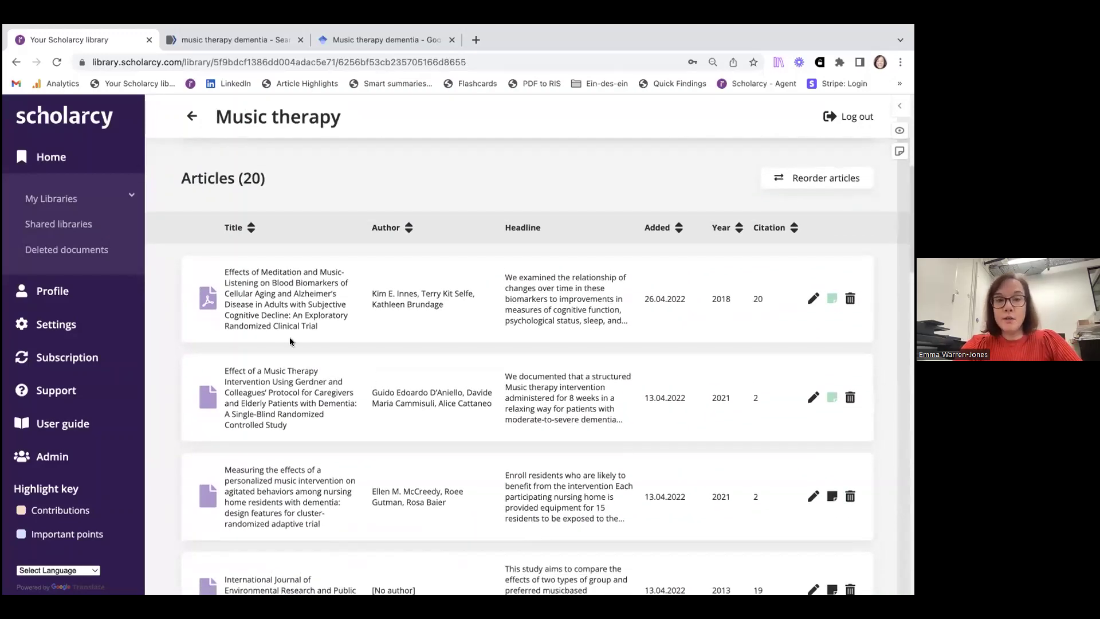
scroll(413, 331, "down", 1)
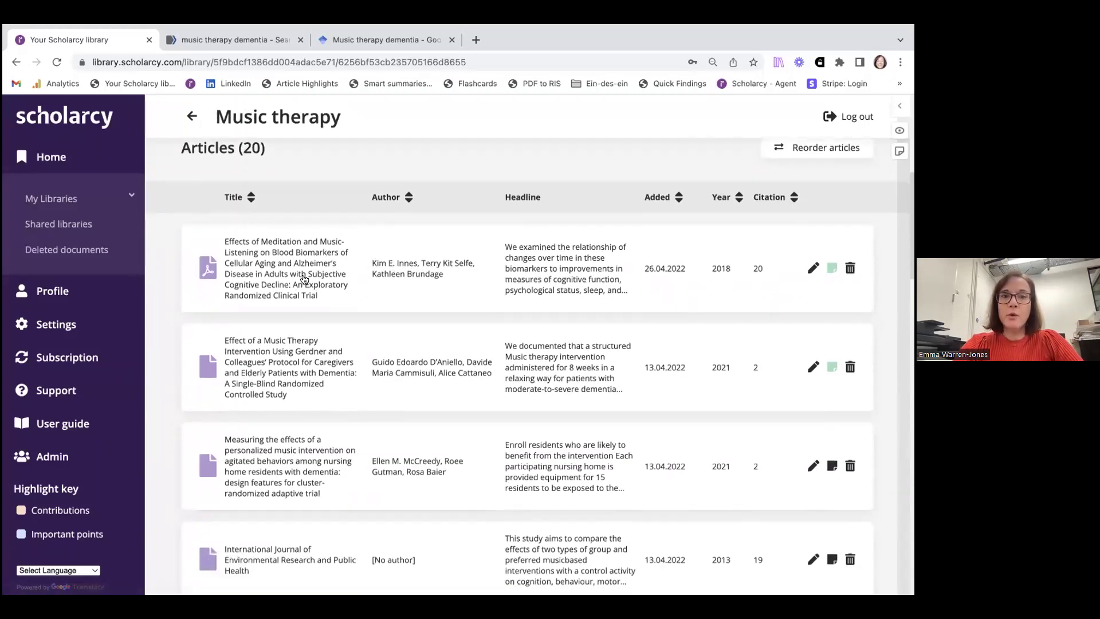
scroll(296, 276, "down", 2)
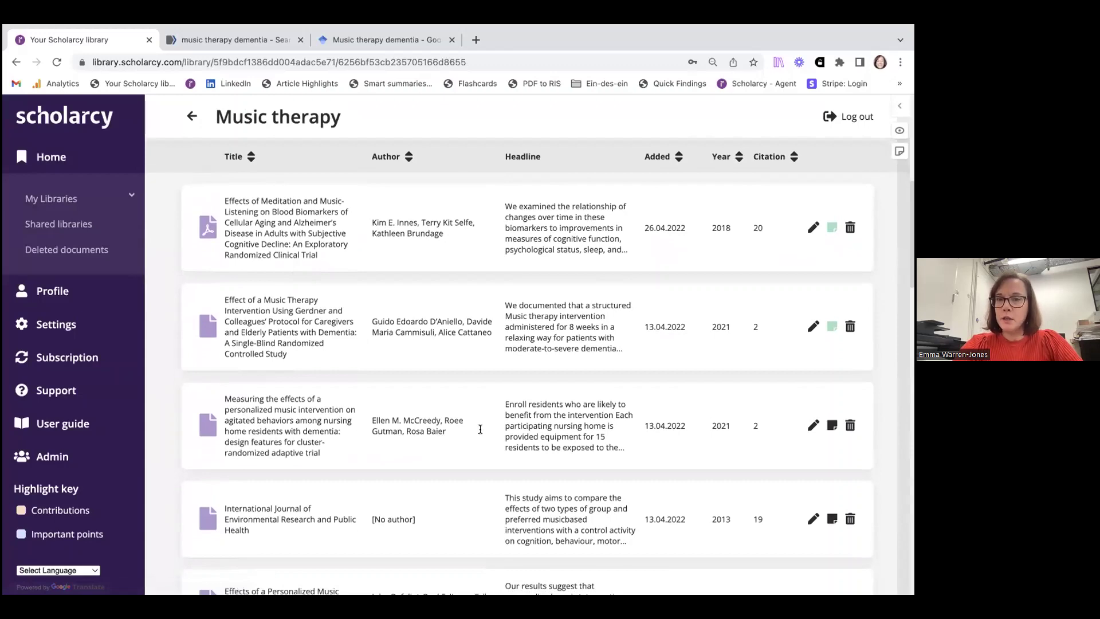
scroll(748, 448, "down", 1)
scroll(748, 449, "down", 5)
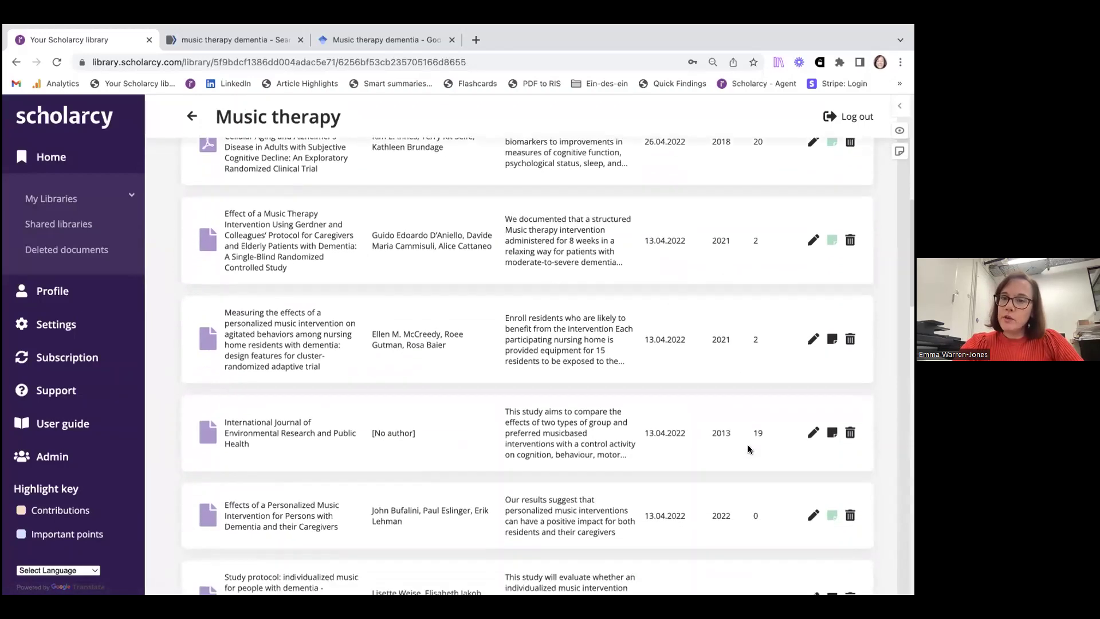
scroll(748, 444, "up", 5)
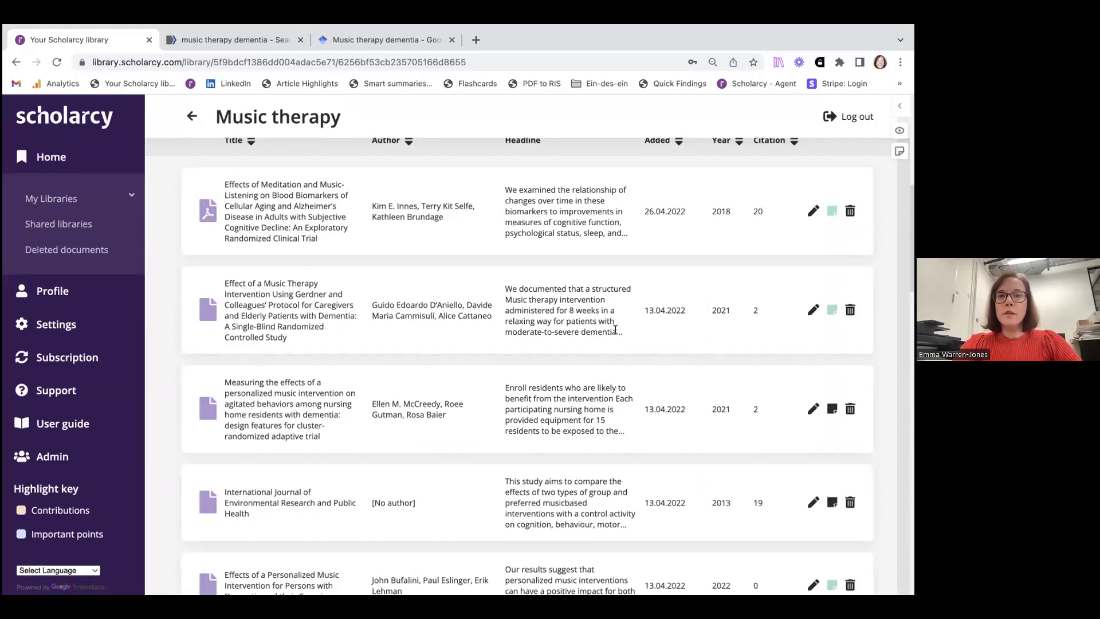
scroll(562, 317, "up", 2)
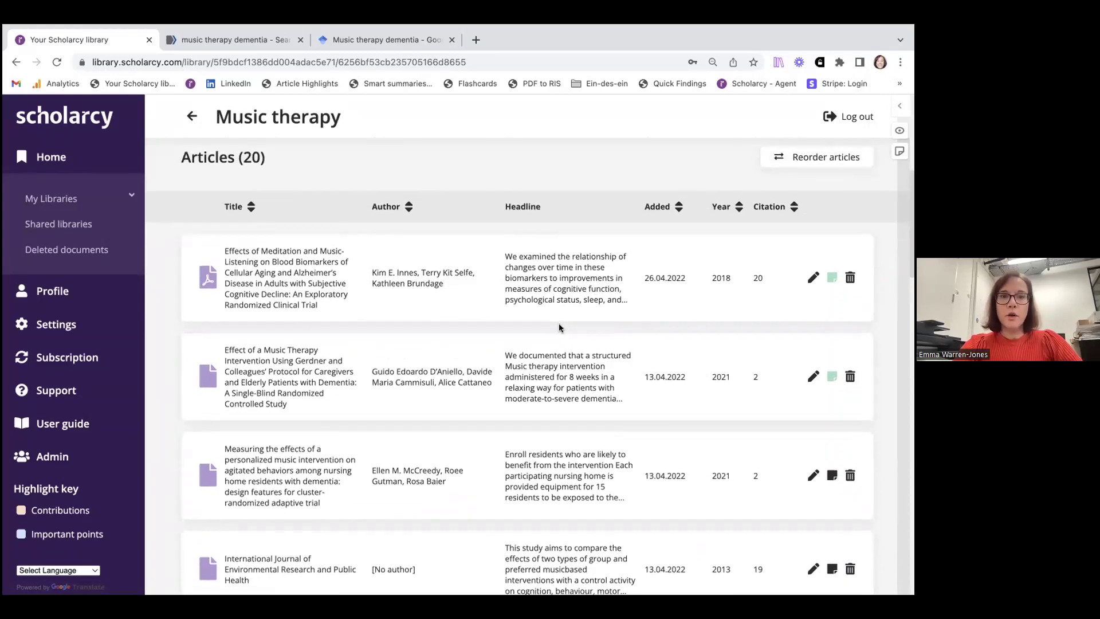
scroll(560, 327, "up", 4)
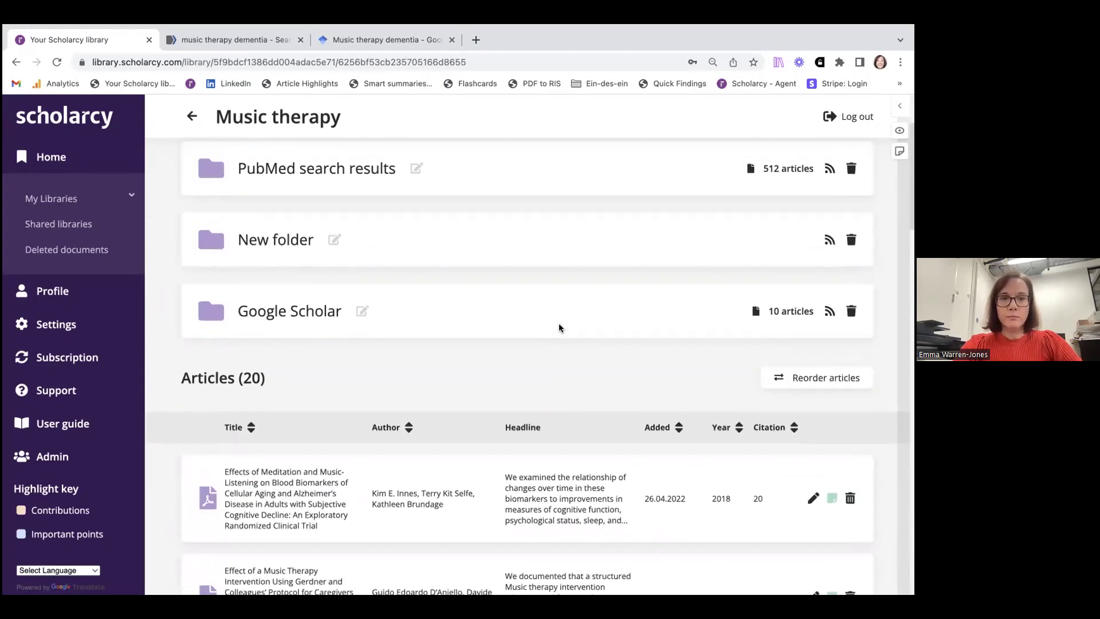
scroll(559, 327, "down", 1)
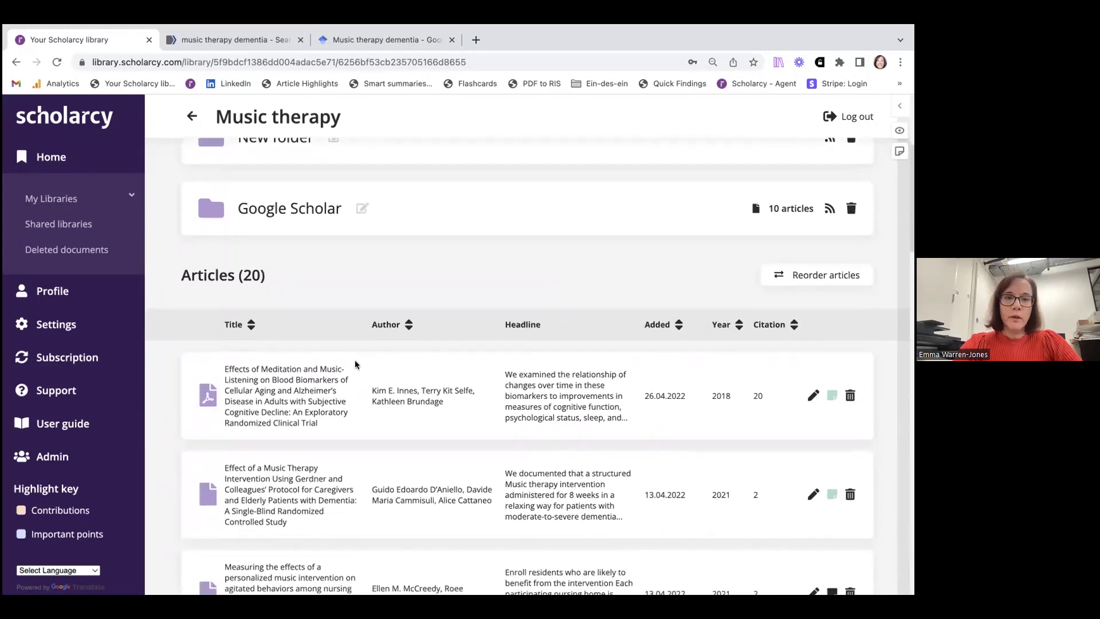
- Open the 2018 meditation and music-listening article and scroll through its summary flashcards
left_click(272, 403)
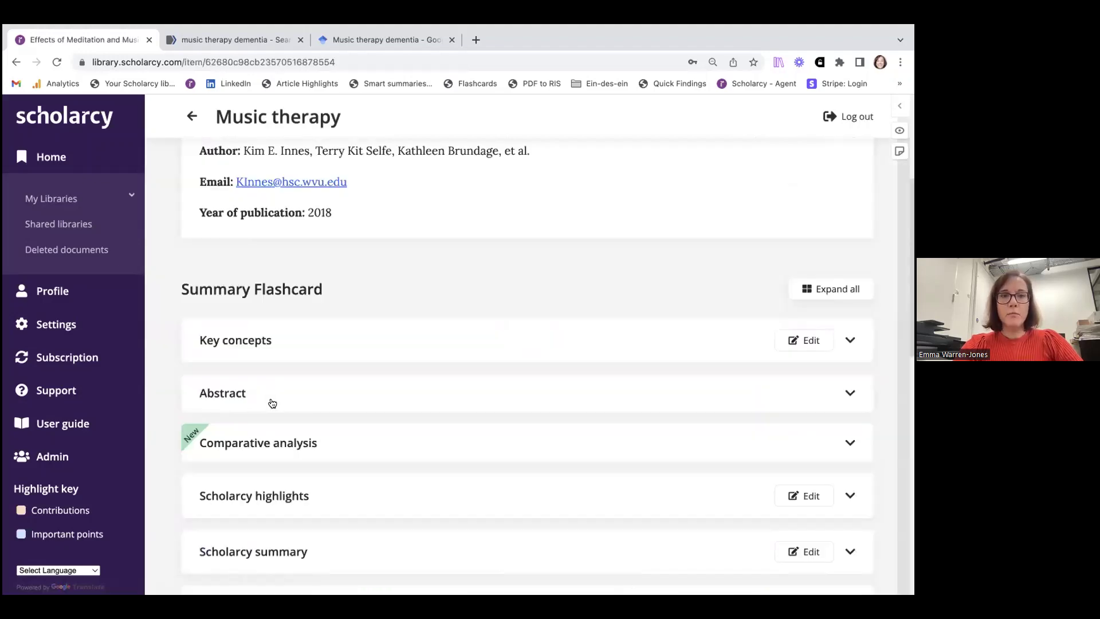
scroll(272, 403, "down", 7)
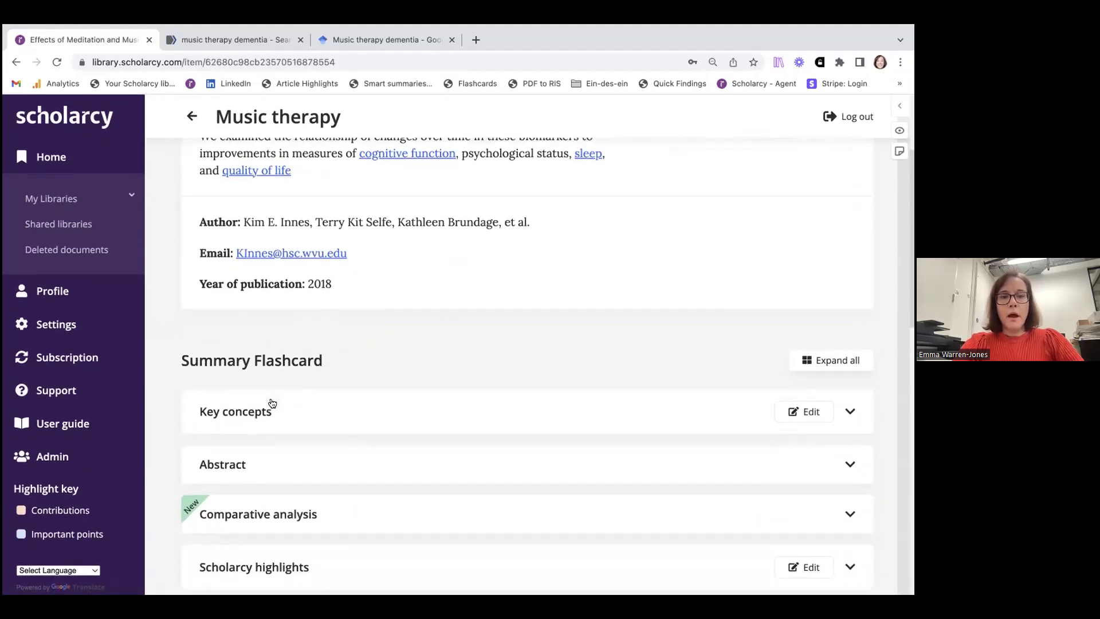
scroll(272, 403, "down", 9)
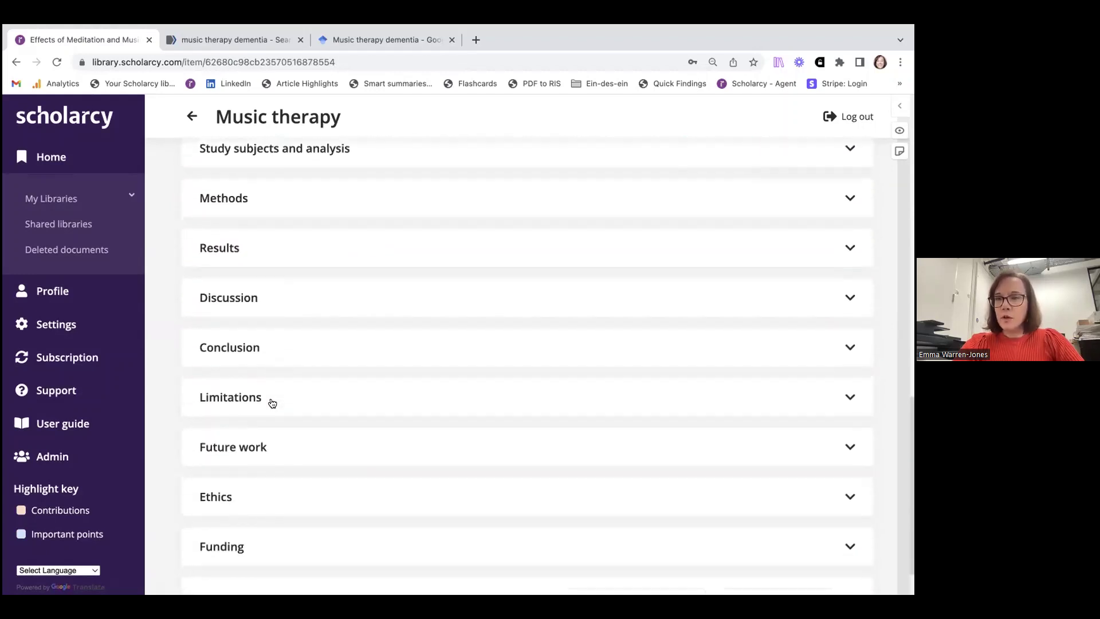
scroll(272, 403, "up", 3)
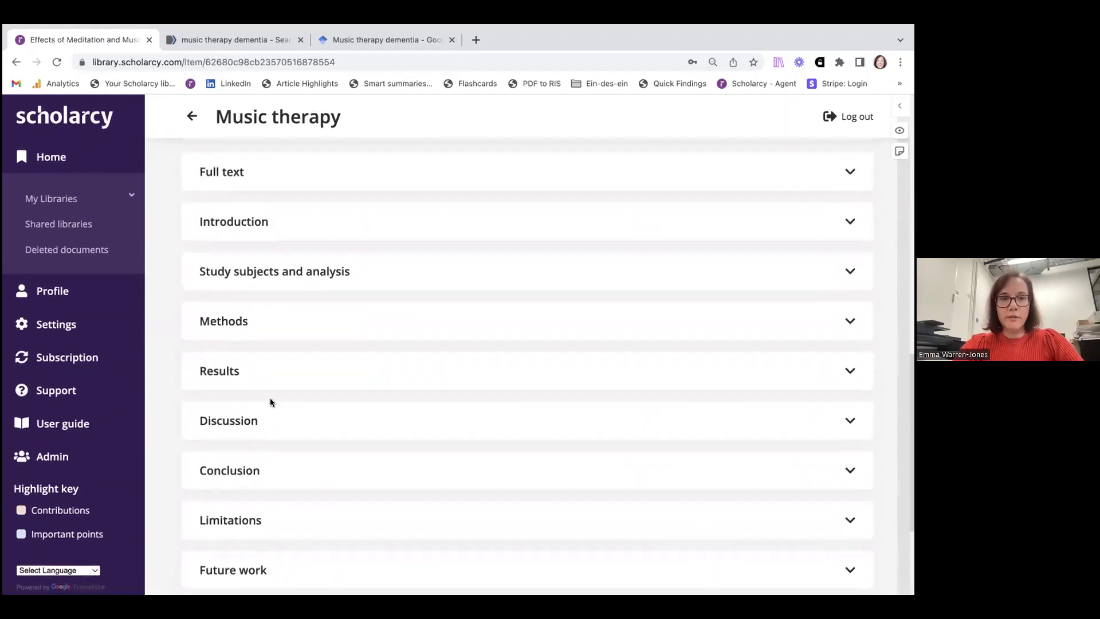
scroll(272, 403, "up", 10)
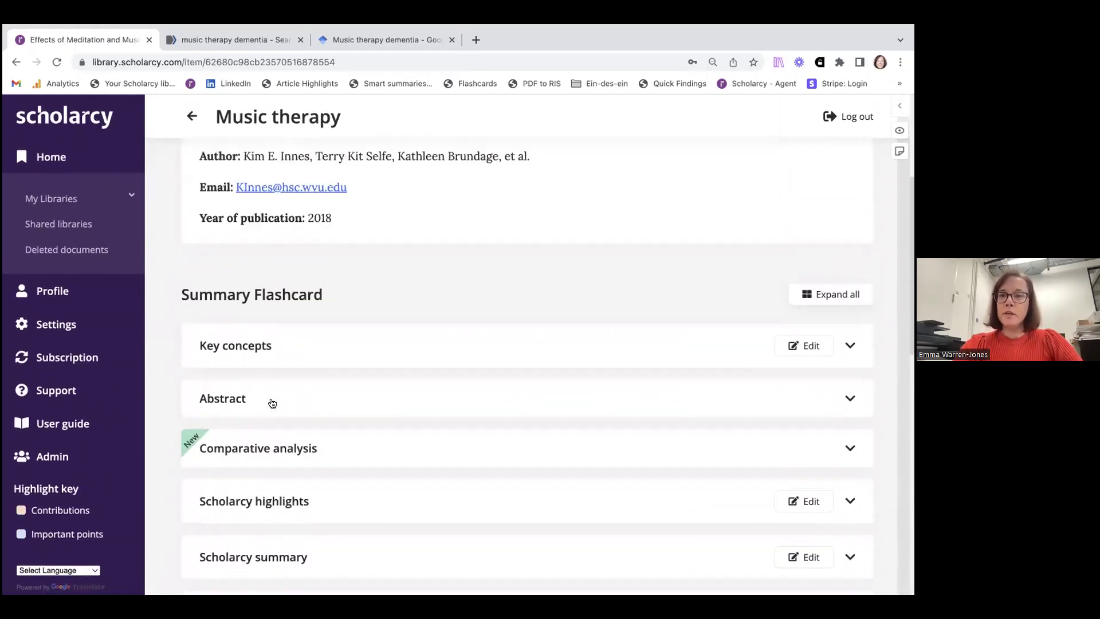
scroll(271, 399, "up", 2)
scroll(269, 421, "up", 2)
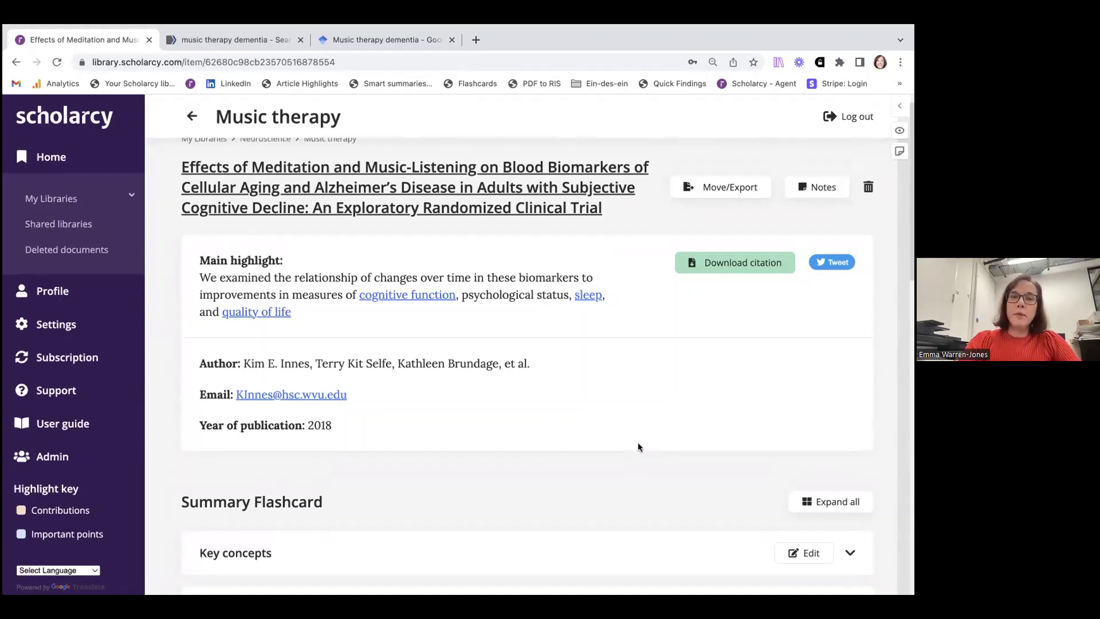
scroll(638, 444, "down", 1)
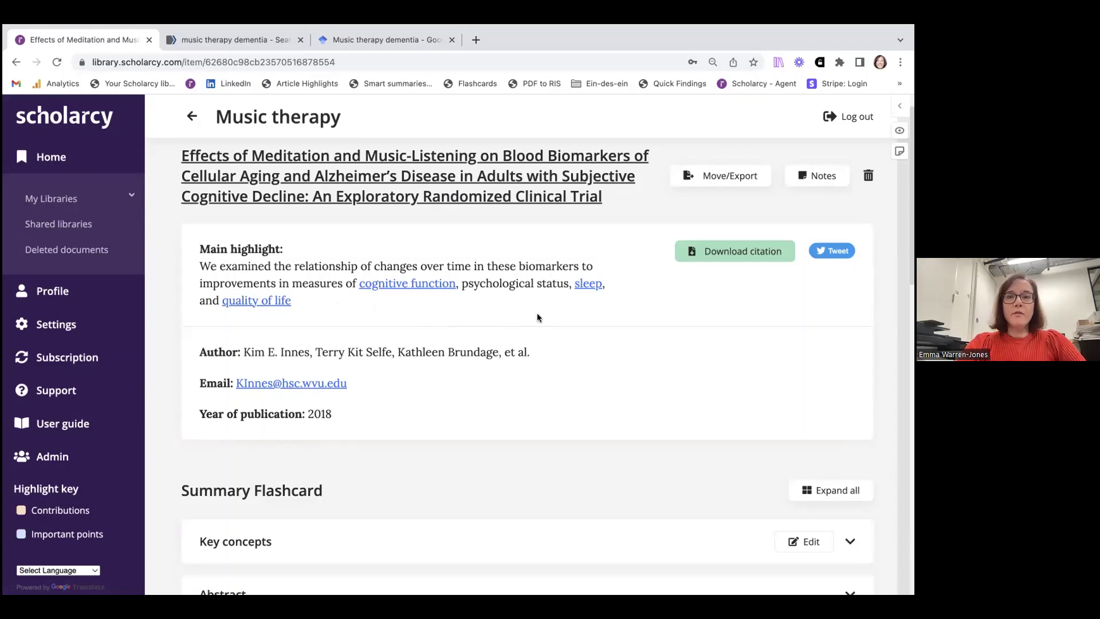
scroll(584, 360, "down", 3)
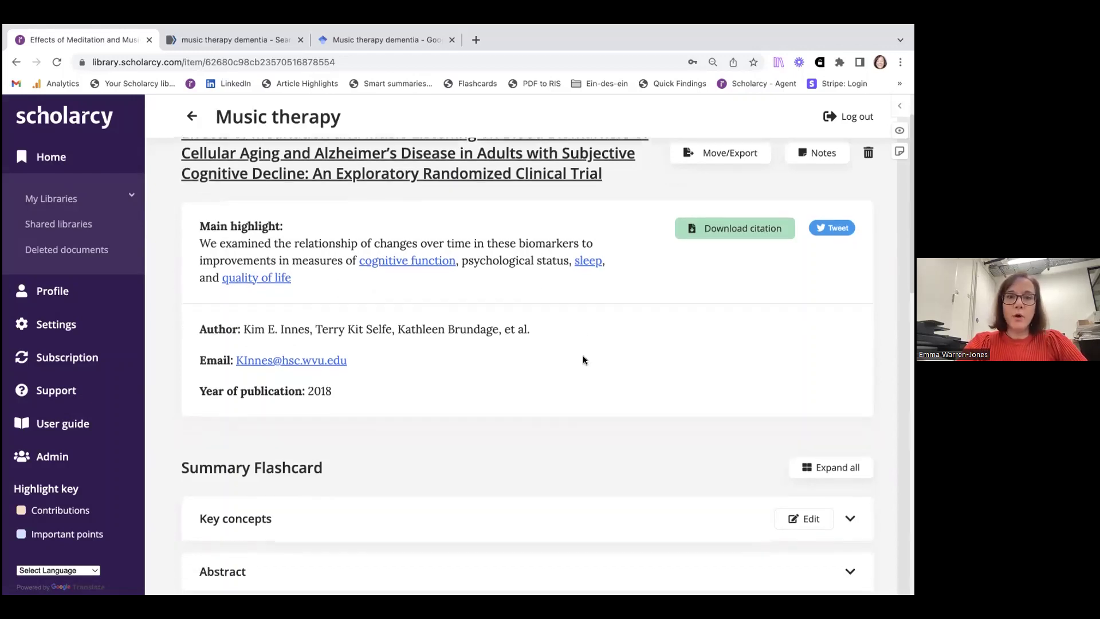
scroll(583, 360, "down", 3)
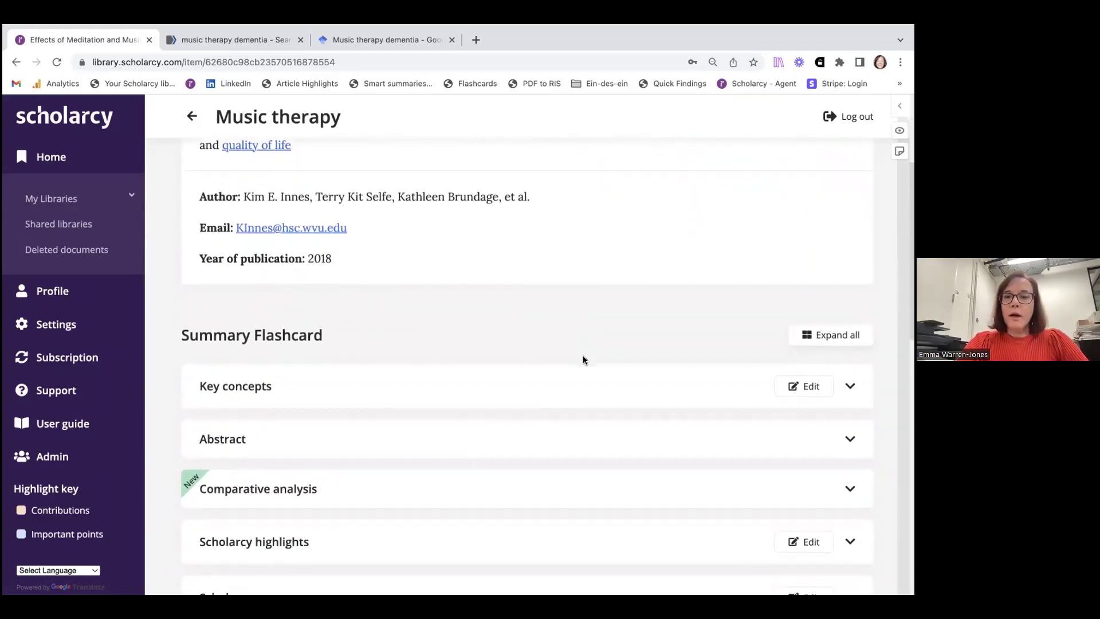
- Expand Key concepts to review terms like telomerase, cognition and dementia, then collapse it
left_click(494, 367)
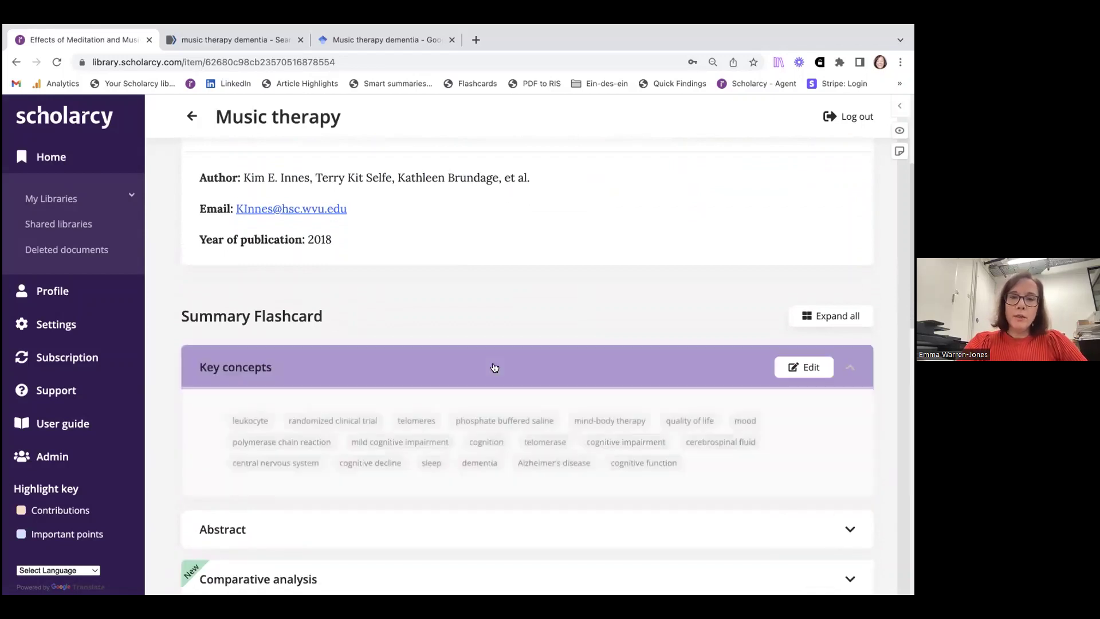
scroll(478, 298, "down", 2)
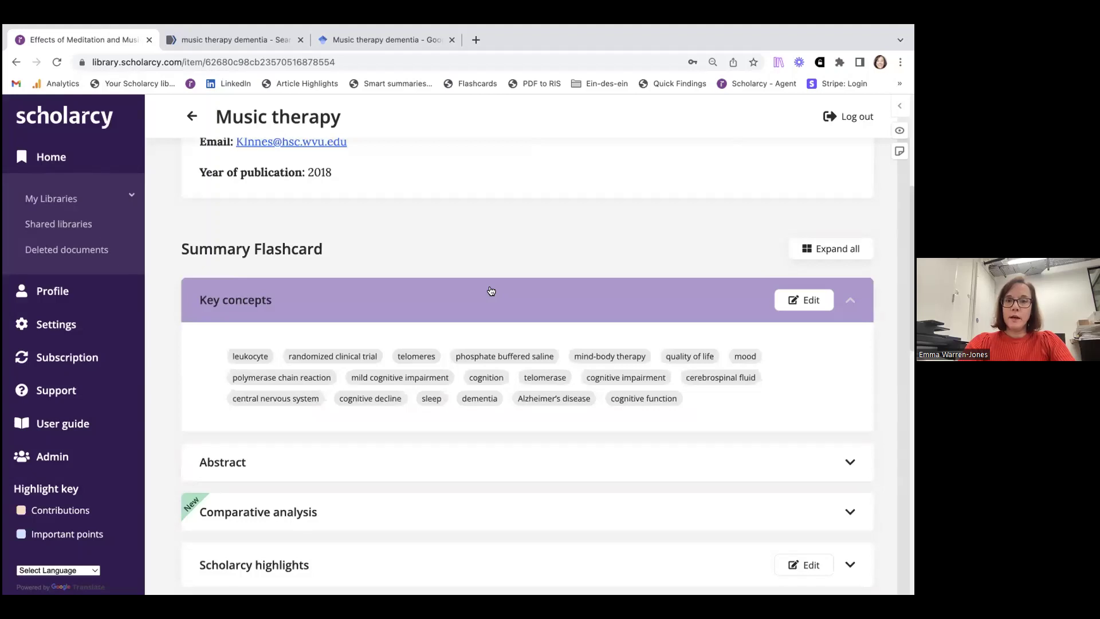
scroll(491, 291, "down", 2)
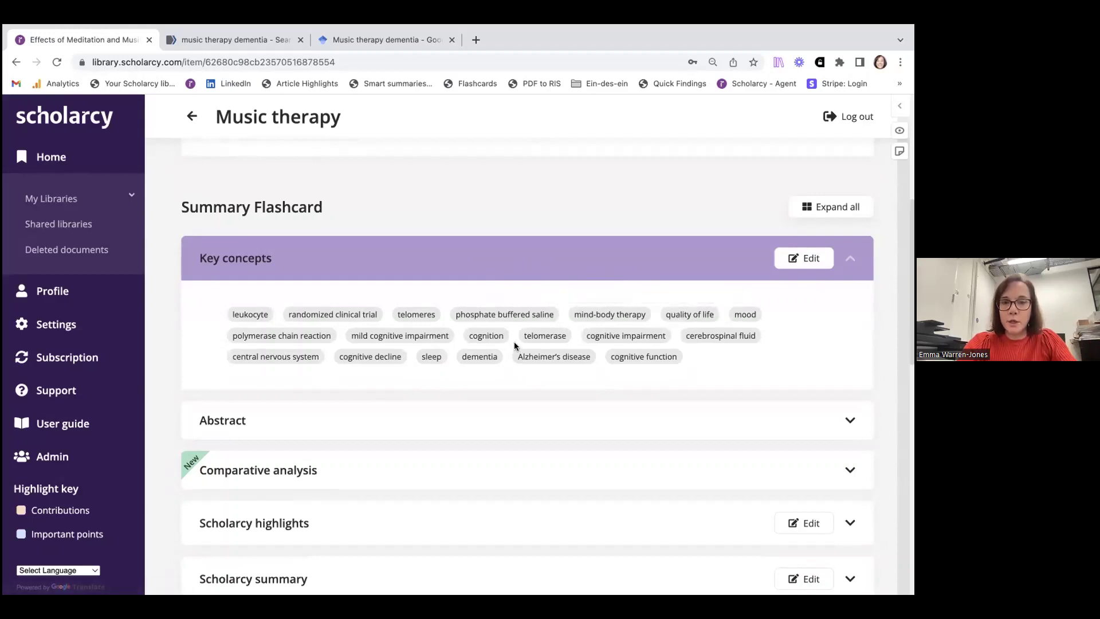
scroll(514, 372, "down", 1)
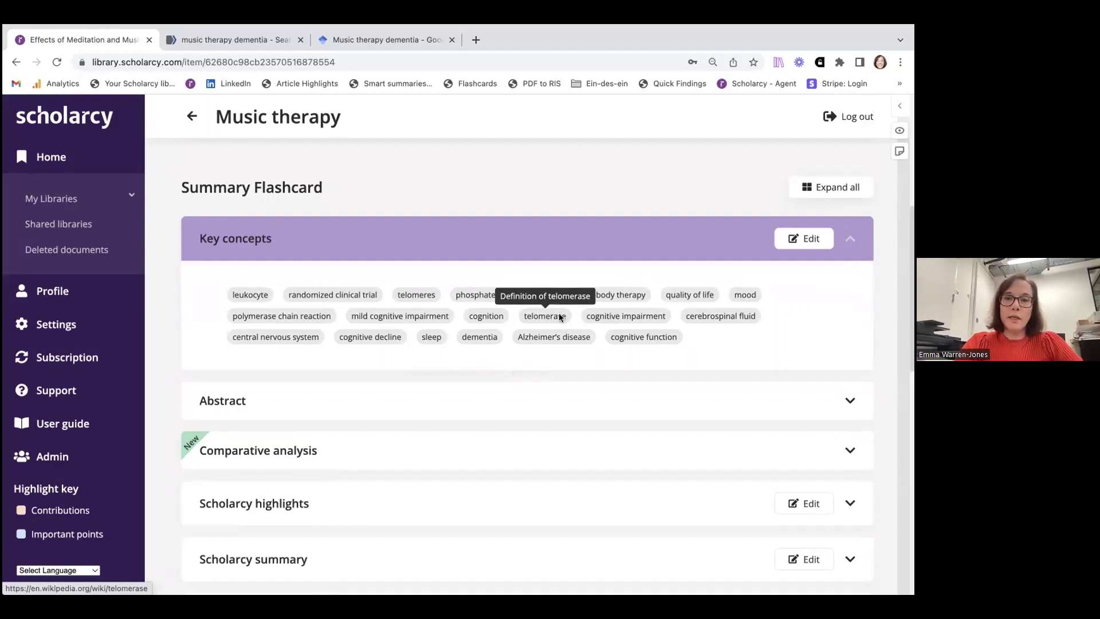
left_click(599, 249)
scroll(577, 290, "down", 1)
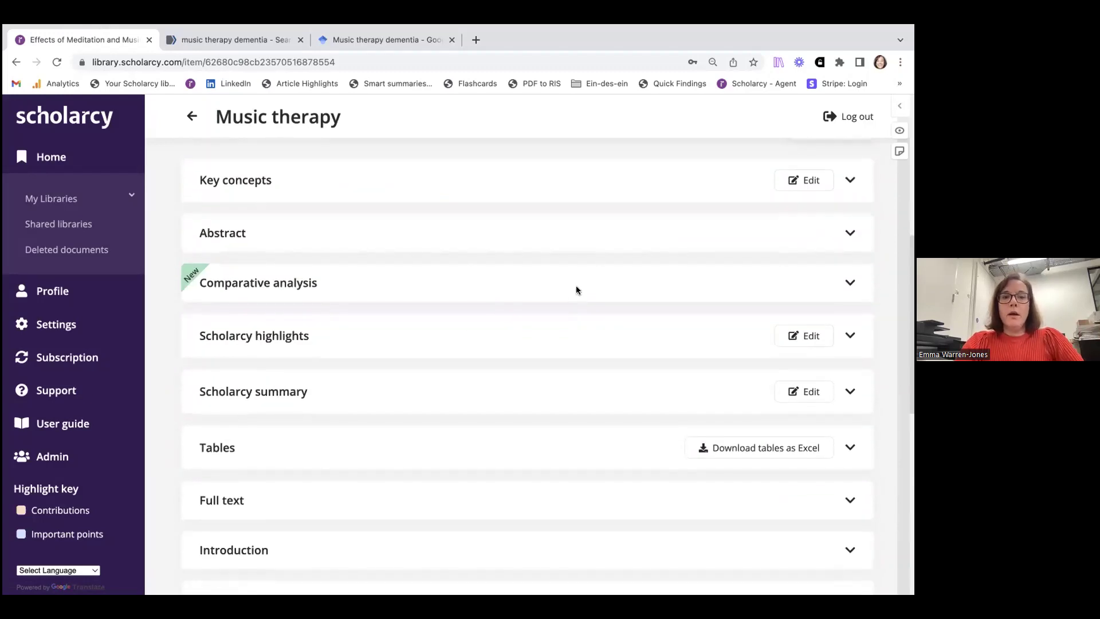
- Expand Scholarcy highlights, read the Aβ level and KK versus ML findings, then collapse it
left_click(420, 342)
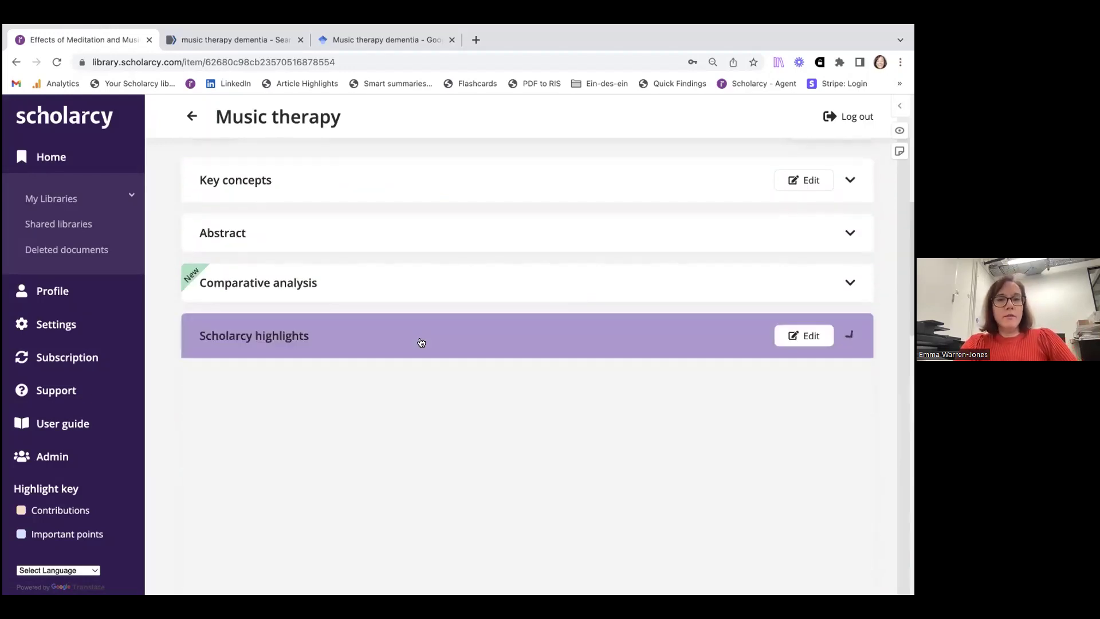
scroll(421, 342, "down", 1)
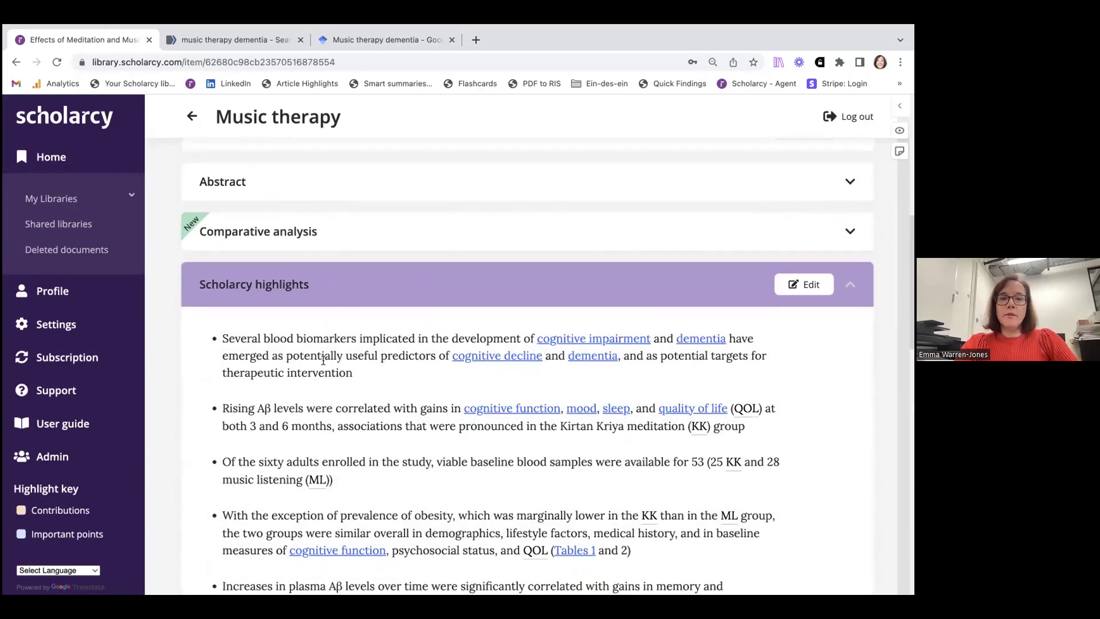
scroll(314, 375, "down", 1)
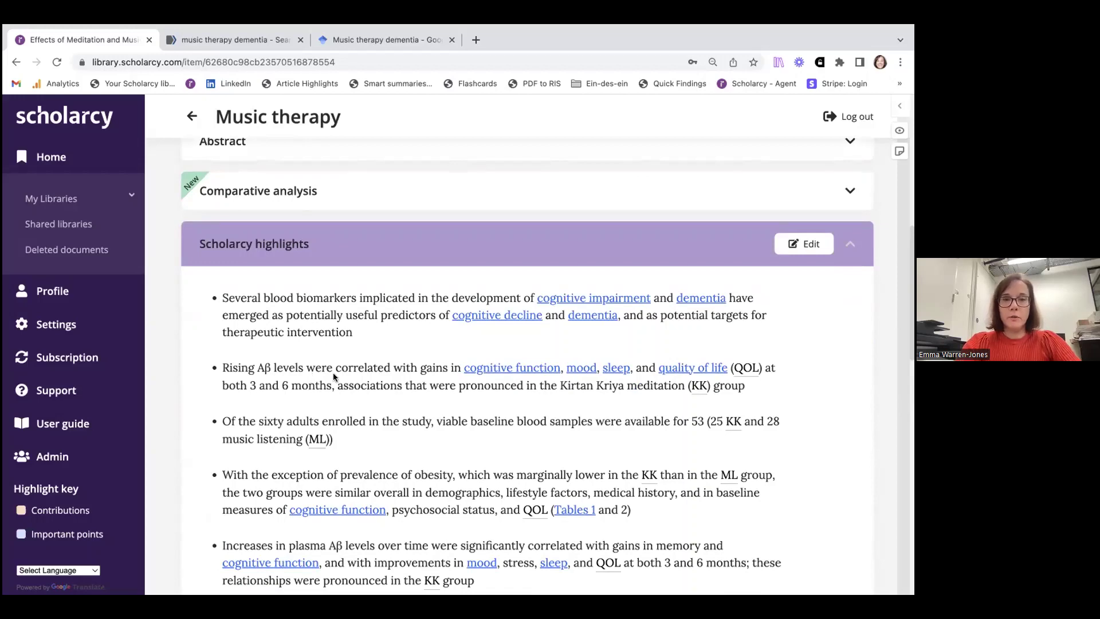
scroll(362, 392, "down", 2)
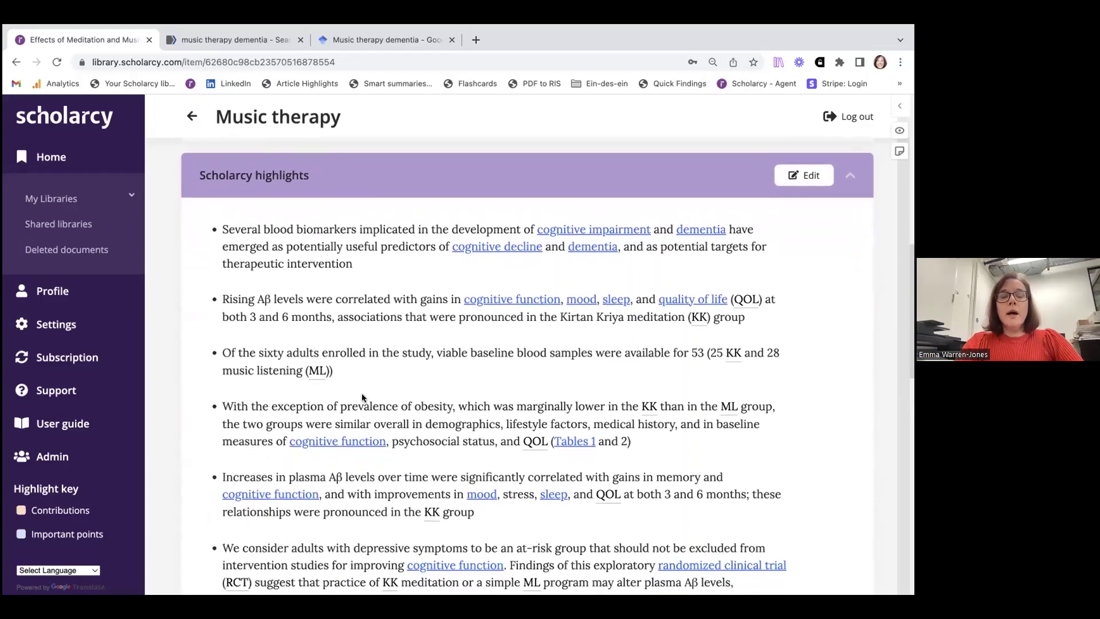
scroll(372, 374, "down", 1)
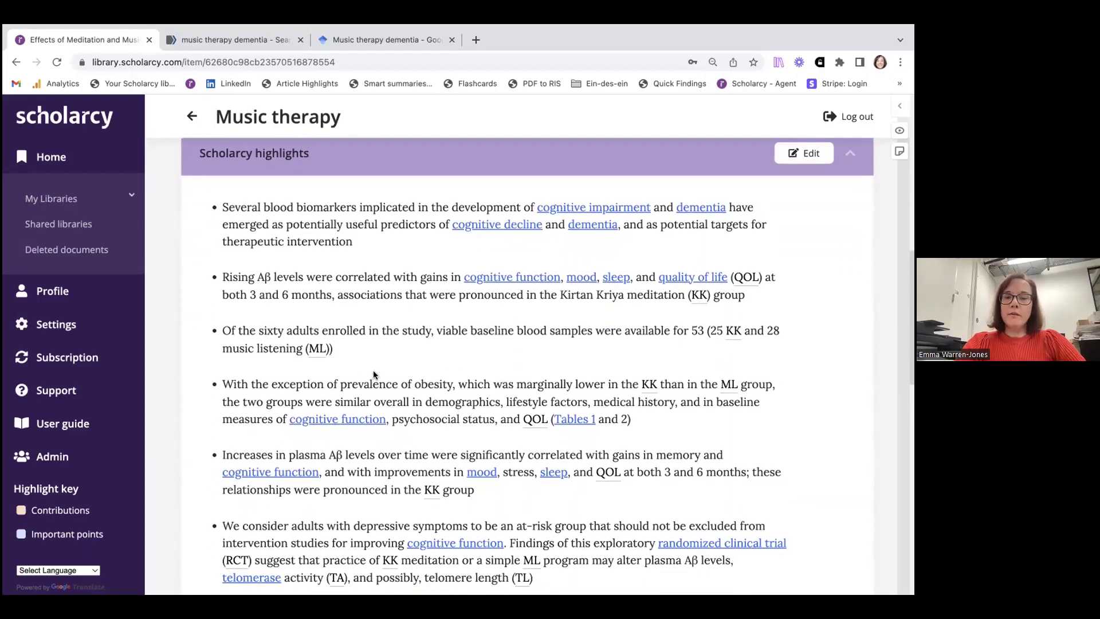
scroll(373, 372, "down", 1)
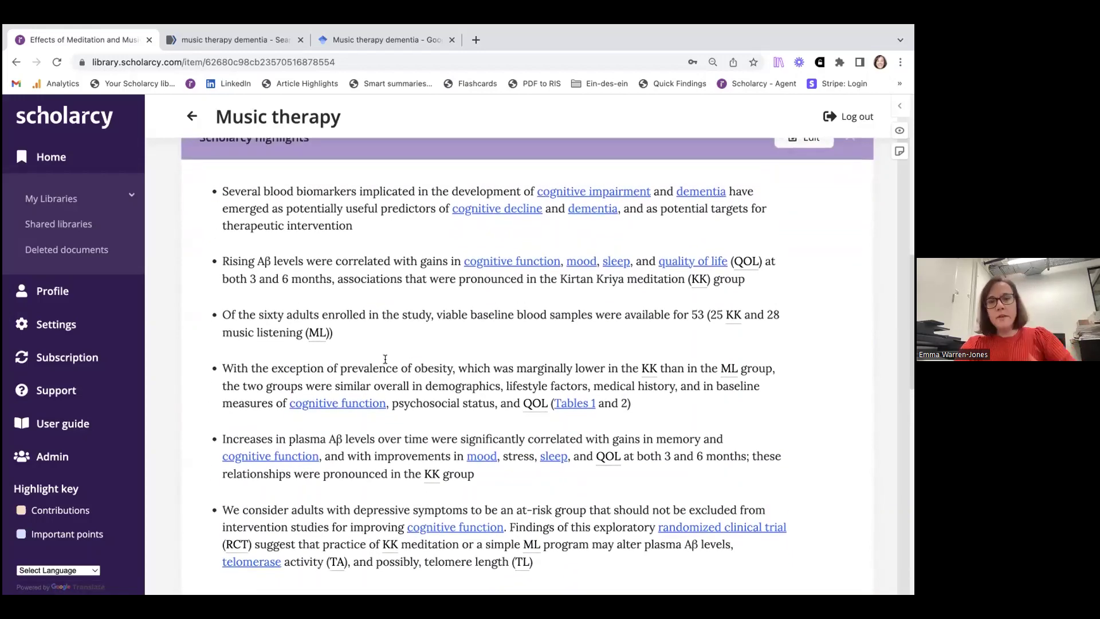
scroll(390, 355, "down", 1)
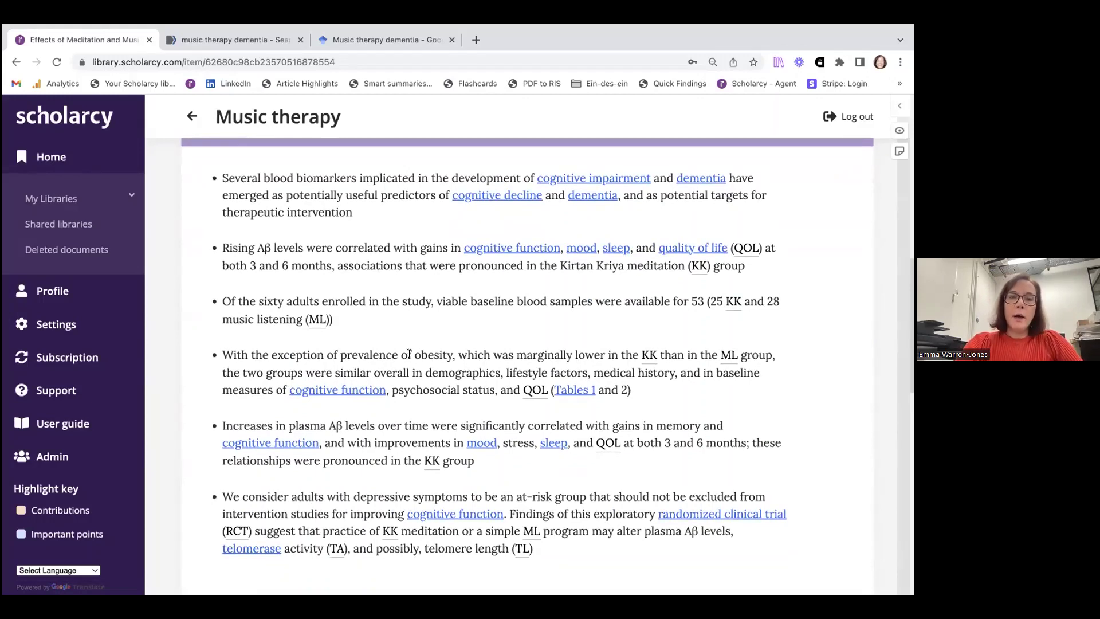
scroll(411, 316, "down", 1)
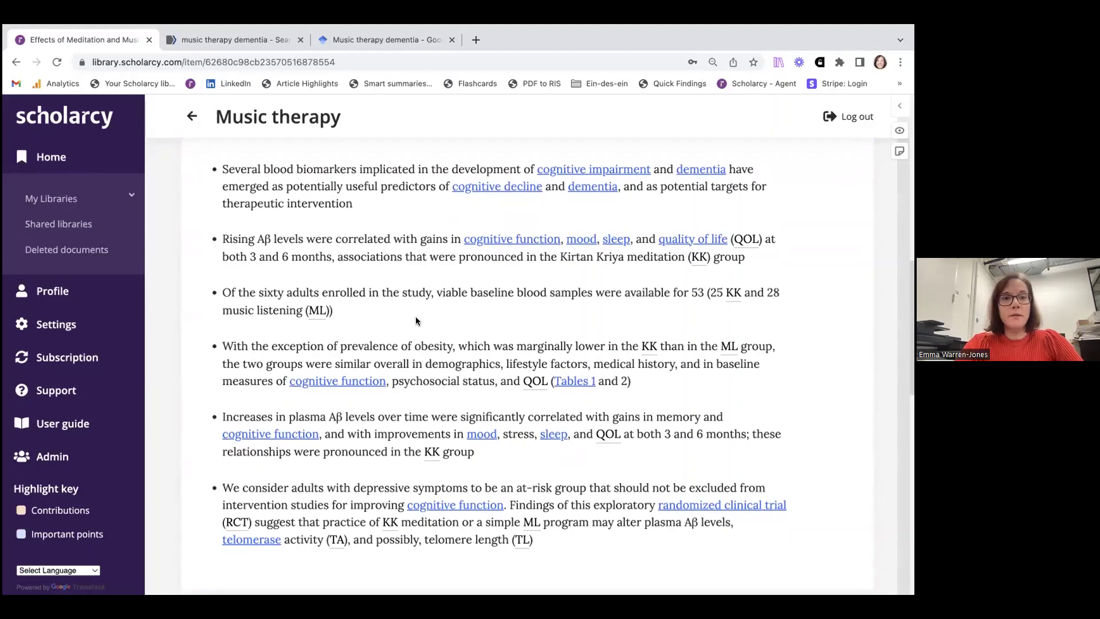
scroll(416, 320, "down", 1)
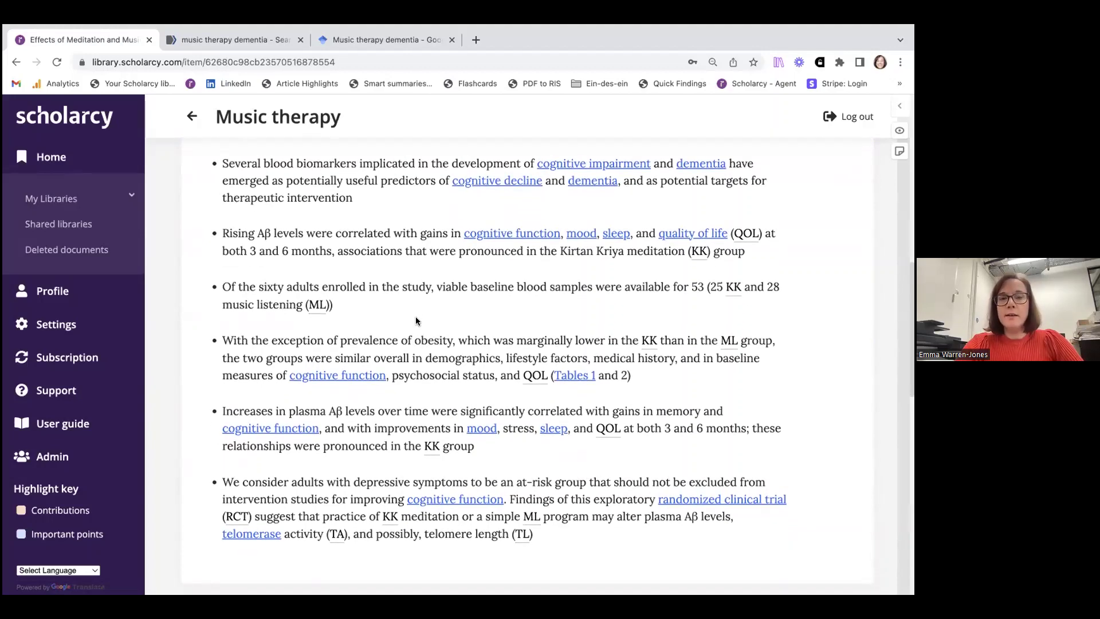
scroll(415, 320, "up", 2)
scroll(414, 317, "down", 3)
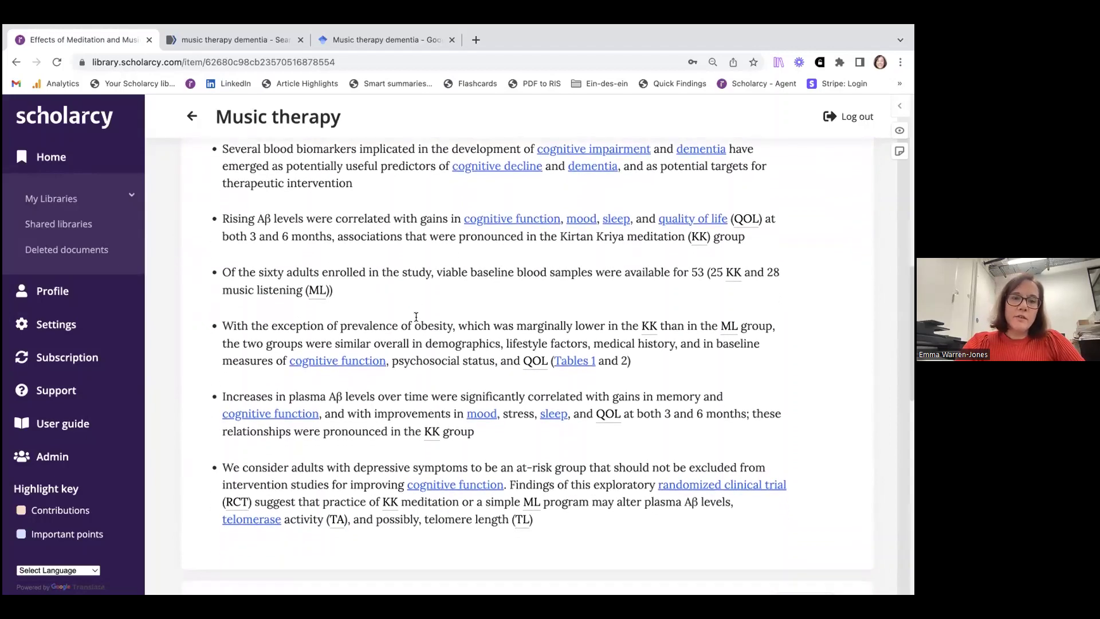
scroll(416, 316, "up", 2)
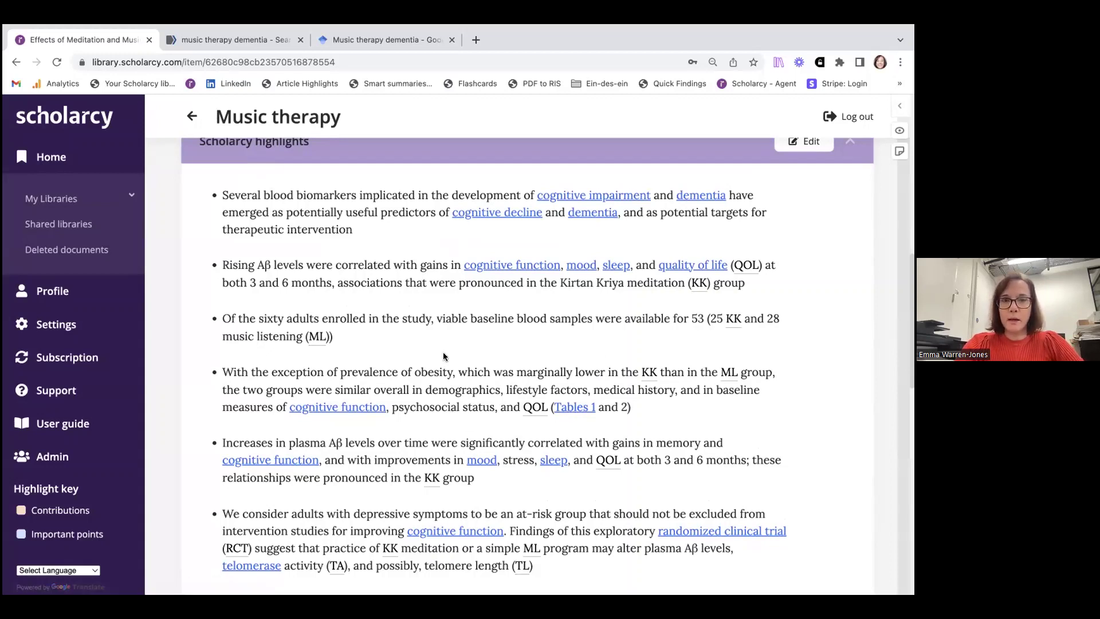
scroll(443, 356, "up", 3)
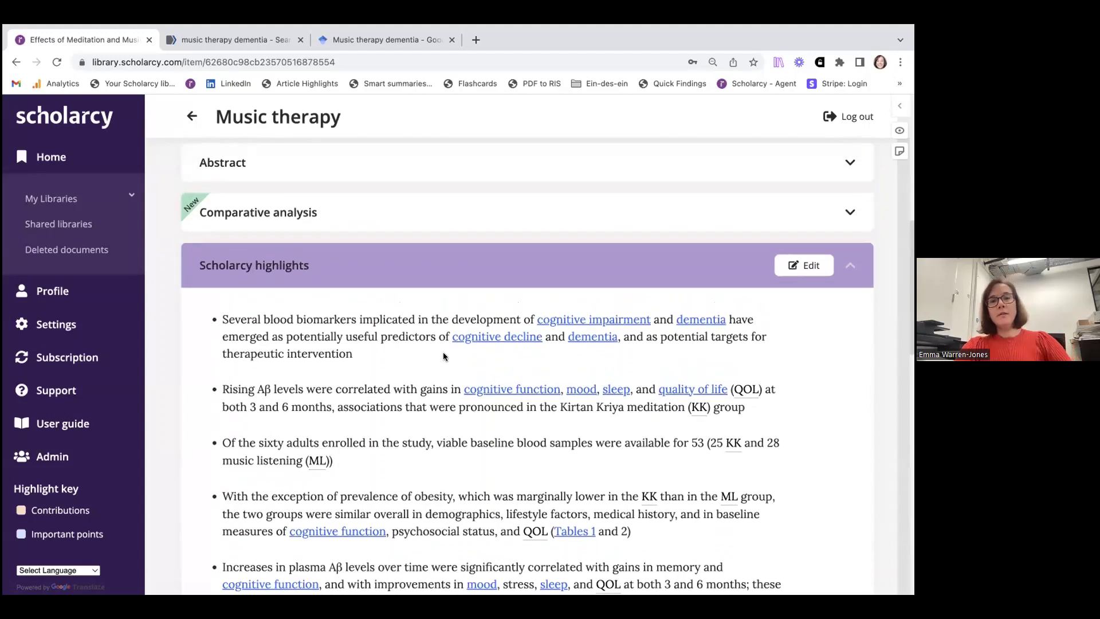
scroll(363, 347, "up", 1)
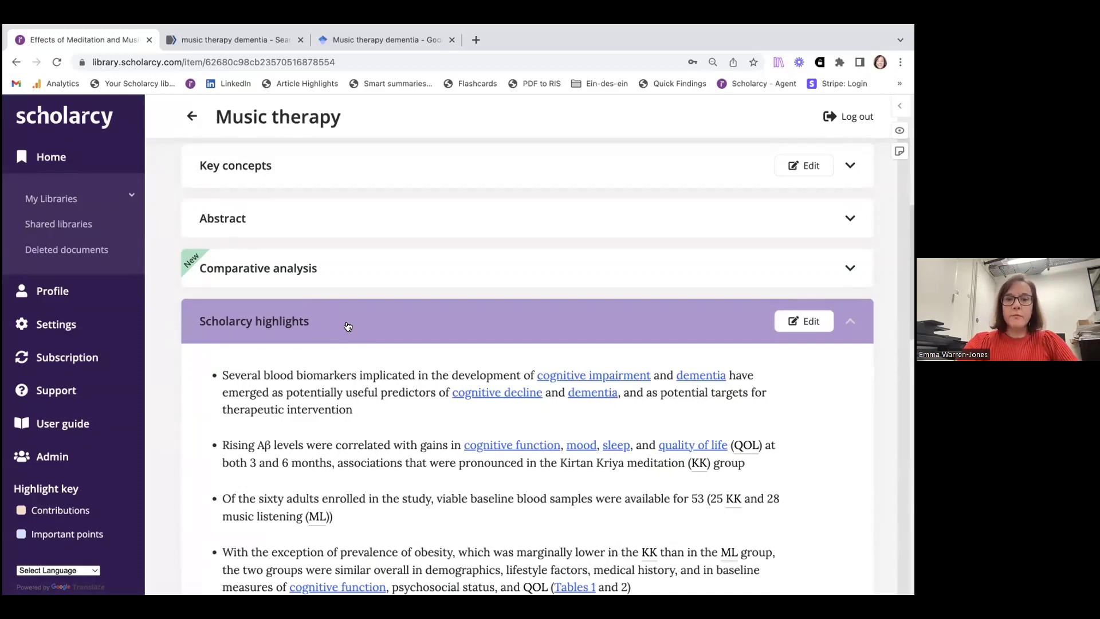
scroll(338, 366, "down", 2)
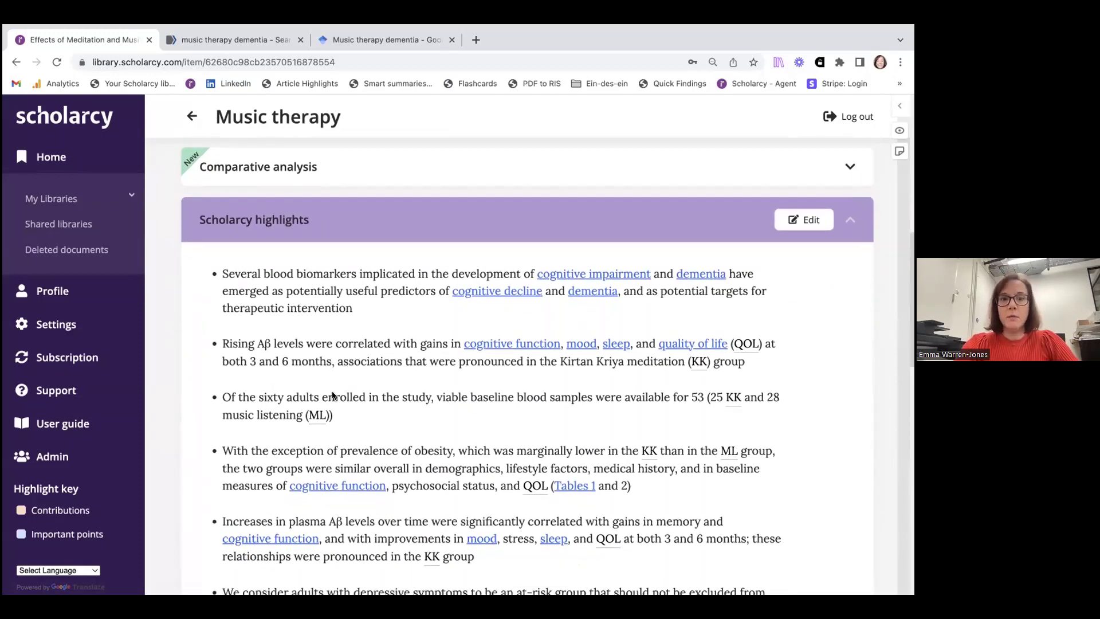
scroll(333, 392, "down", 1)
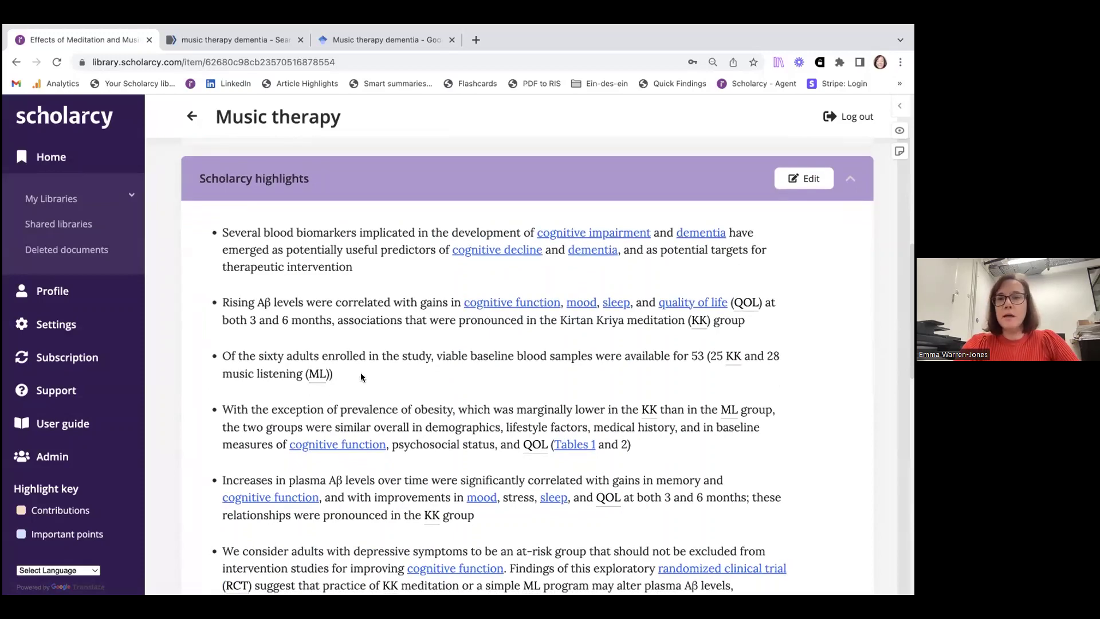
scroll(364, 370, "down", 1)
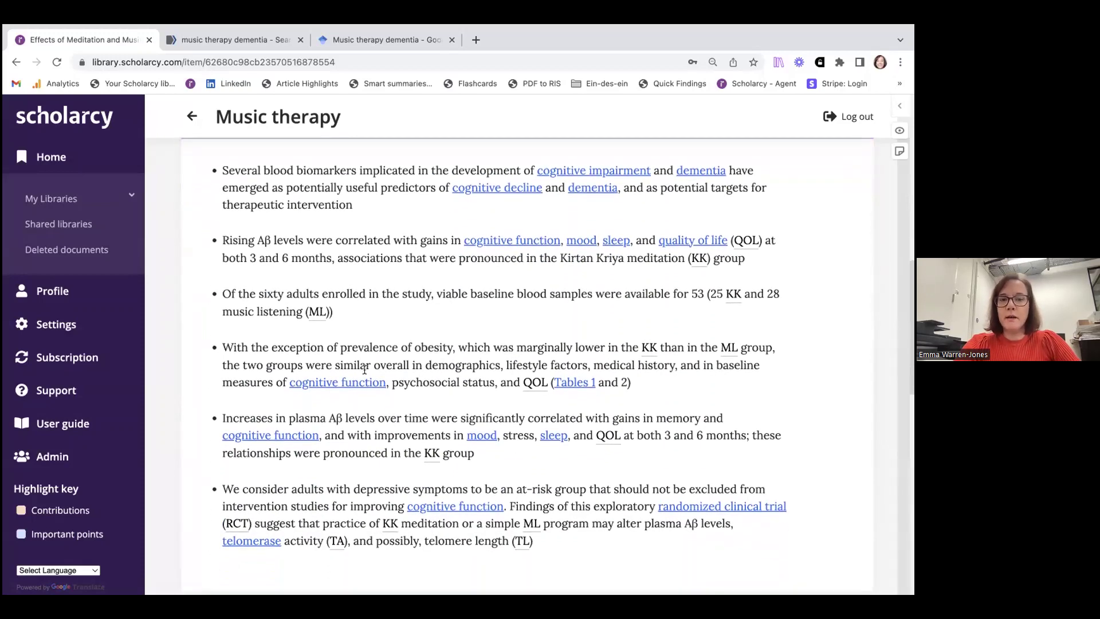
scroll(364, 369, "up", 2)
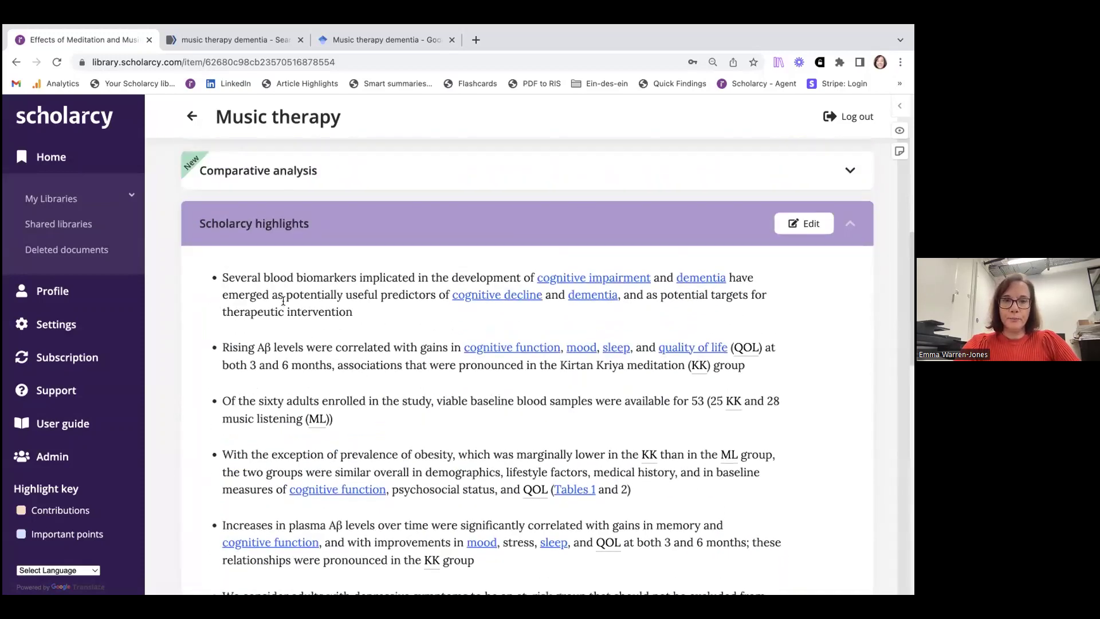
left_click(352, 231)
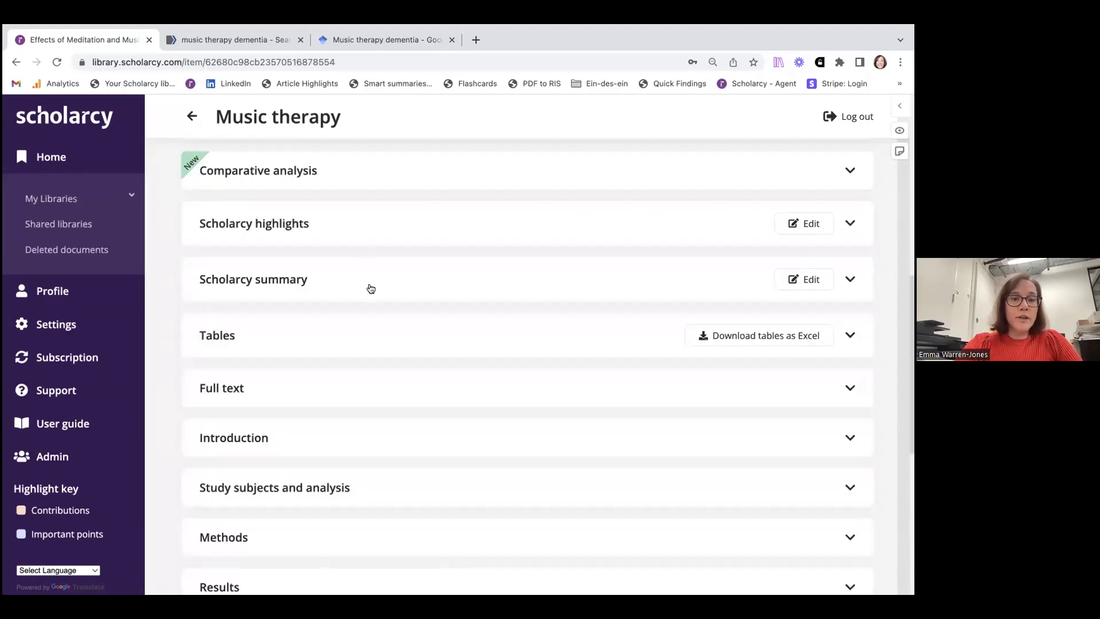
- Expand the Introduction section and show its full text with Read more
scroll(382, 298, "down", 1)
scroll(383, 304, "down", 1)
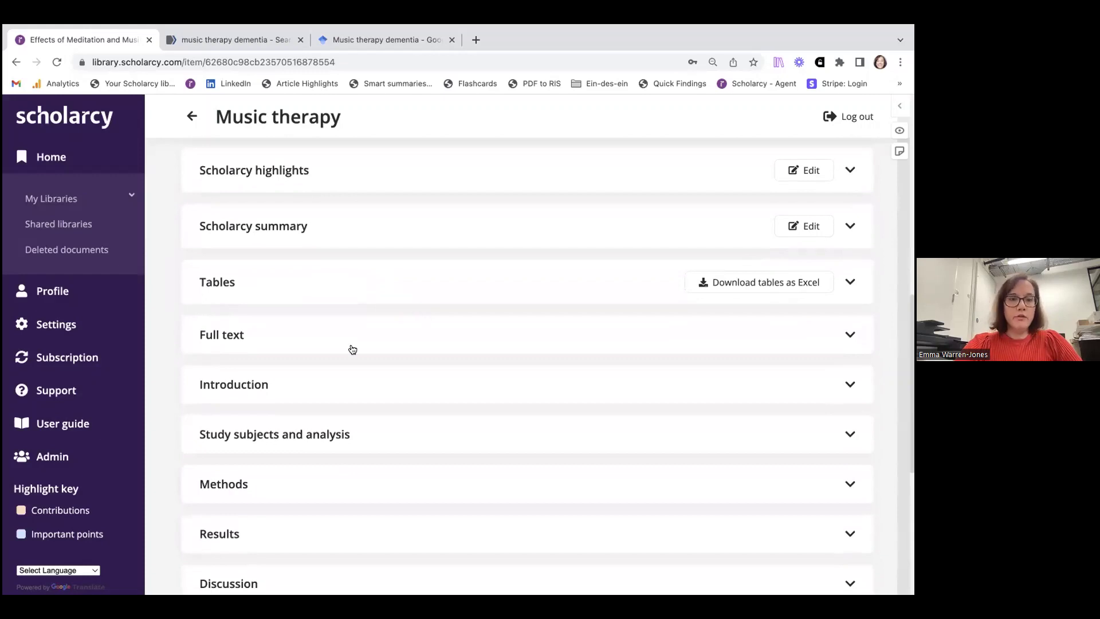
left_click(310, 388)
scroll(311, 388, "down", 2)
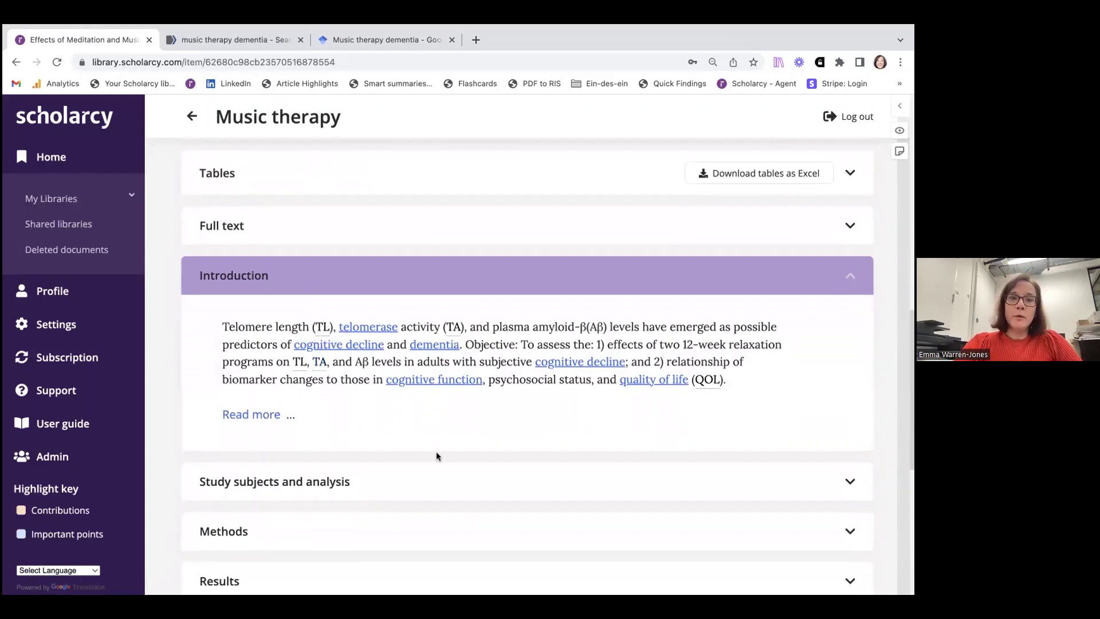
scroll(435, 452, "down", 2)
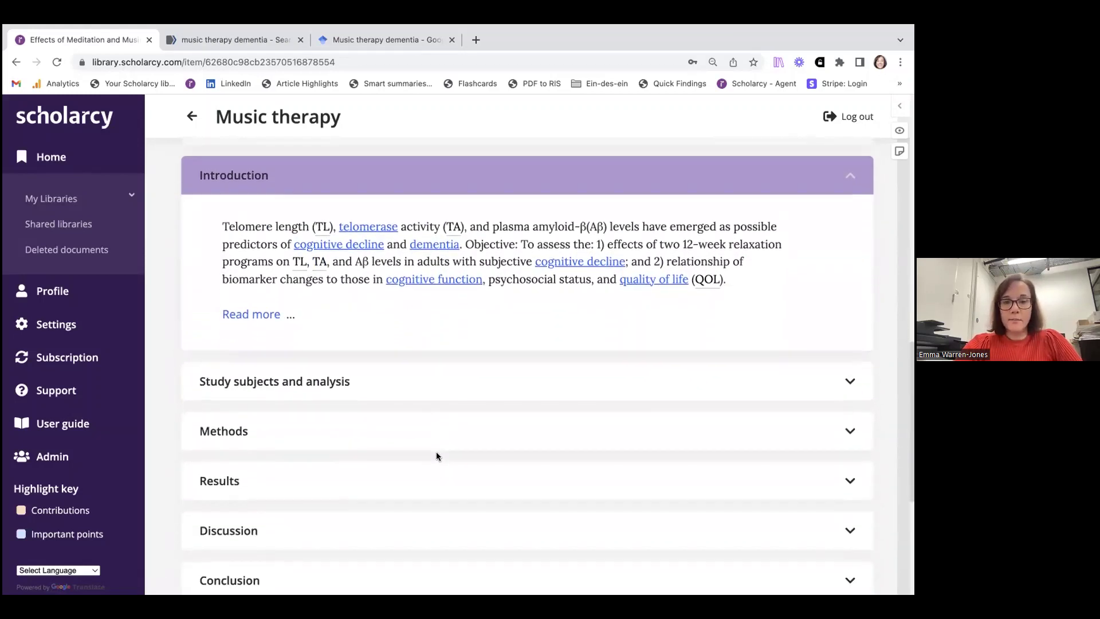
scroll(436, 456, "down", 1)
scroll(436, 455, "up", 2)
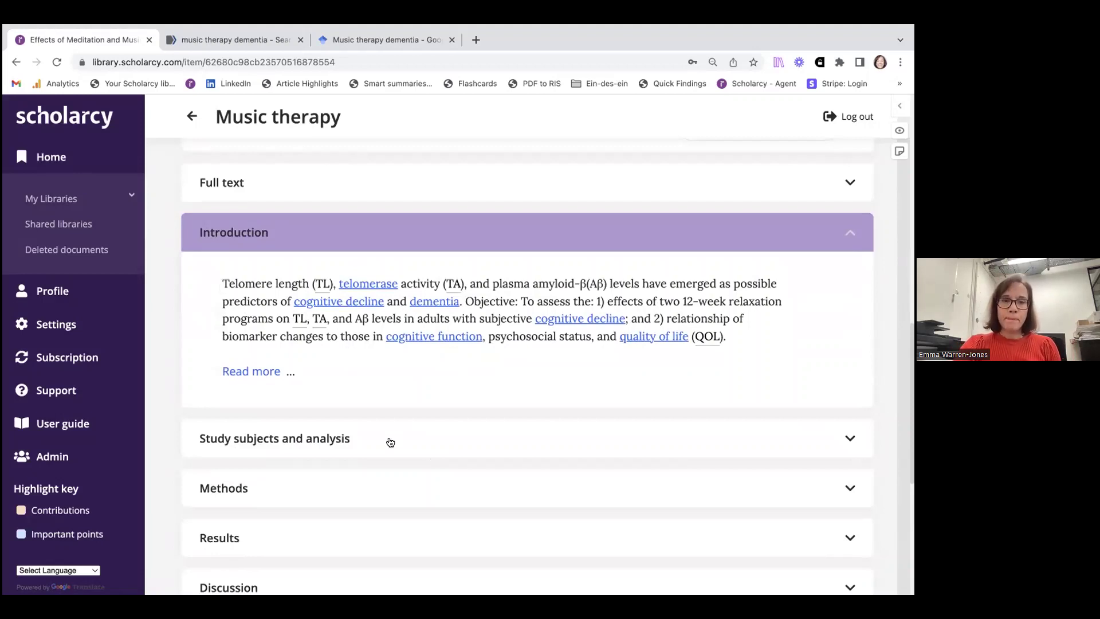
left_click(268, 374)
- Collapse the Introduction and expand the Results summary on 53 participants (25 KK, 28 ML)
scroll(240, 346, "down", 1)
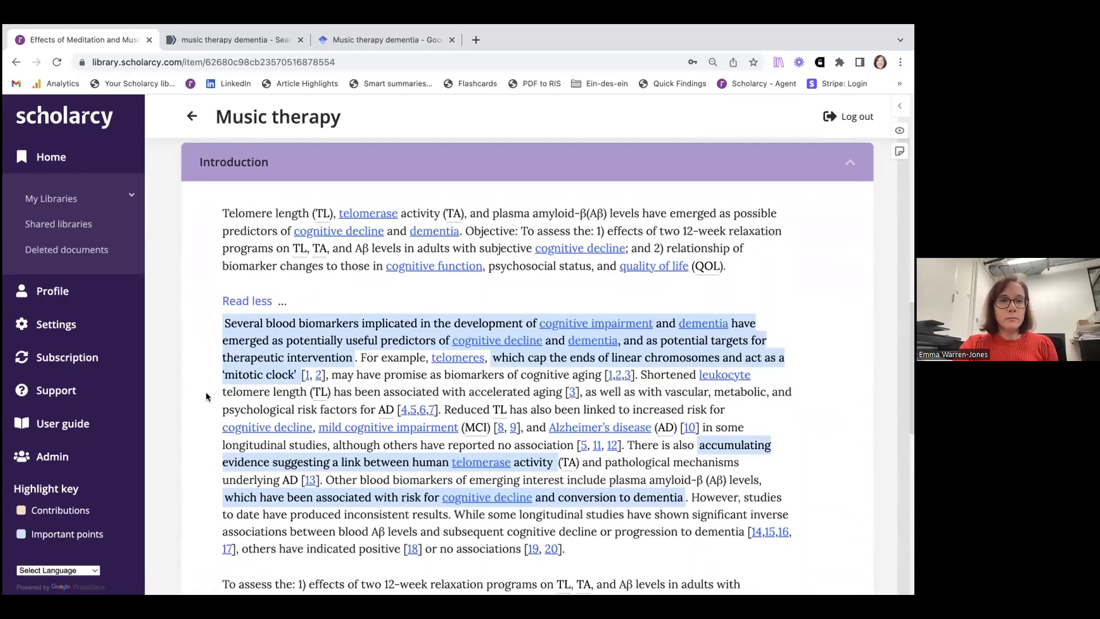
scroll(206, 396, "down", 1)
scroll(205, 392, "up", 3)
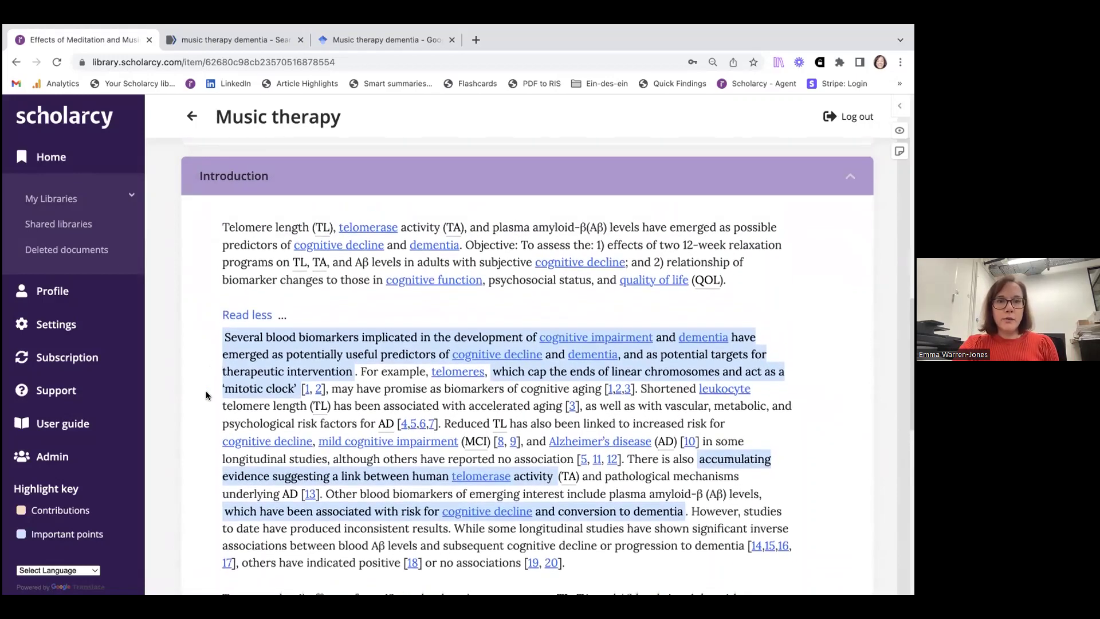
left_click(265, 189)
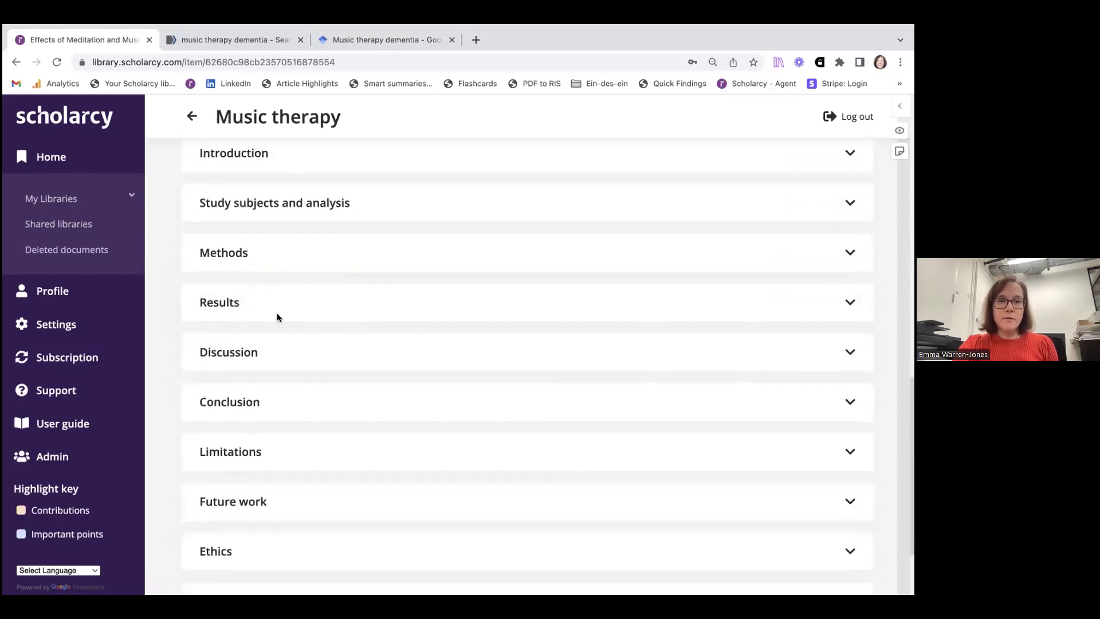
left_click(275, 307)
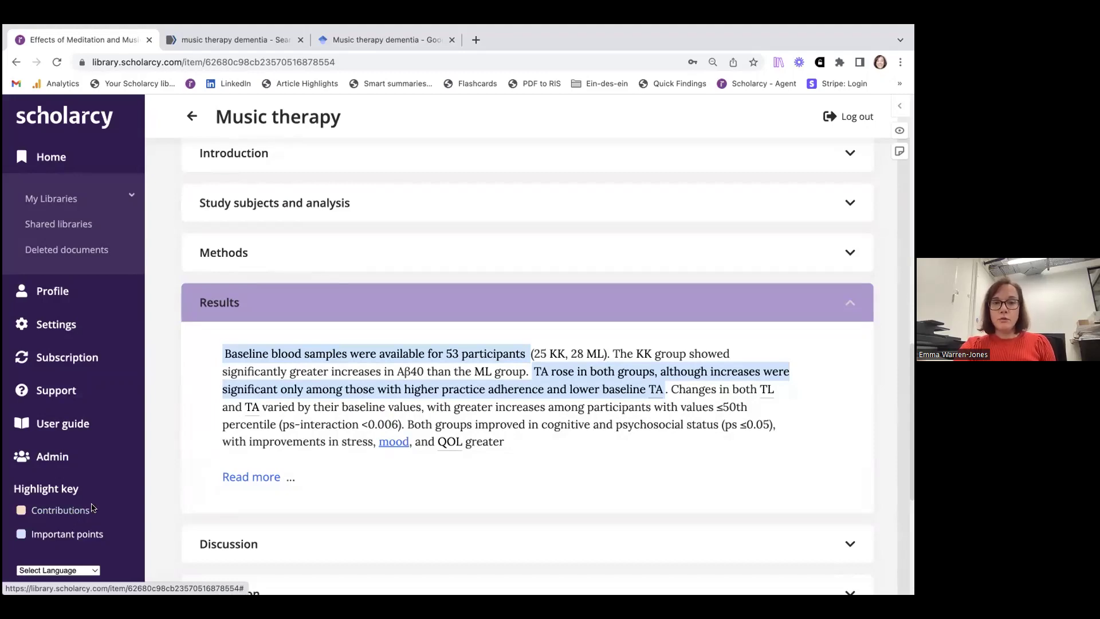
- Show the full Results text with Read more, then collapse the Results section
left_click(241, 477)
scroll(271, 459, "down", 6)
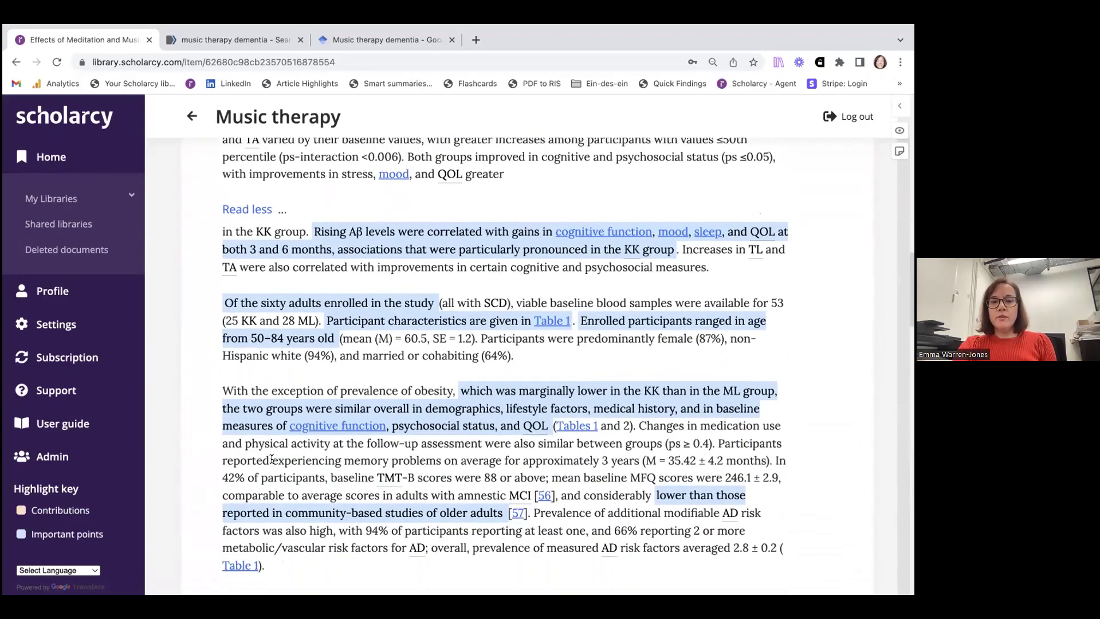
scroll(272, 458, "up", 5)
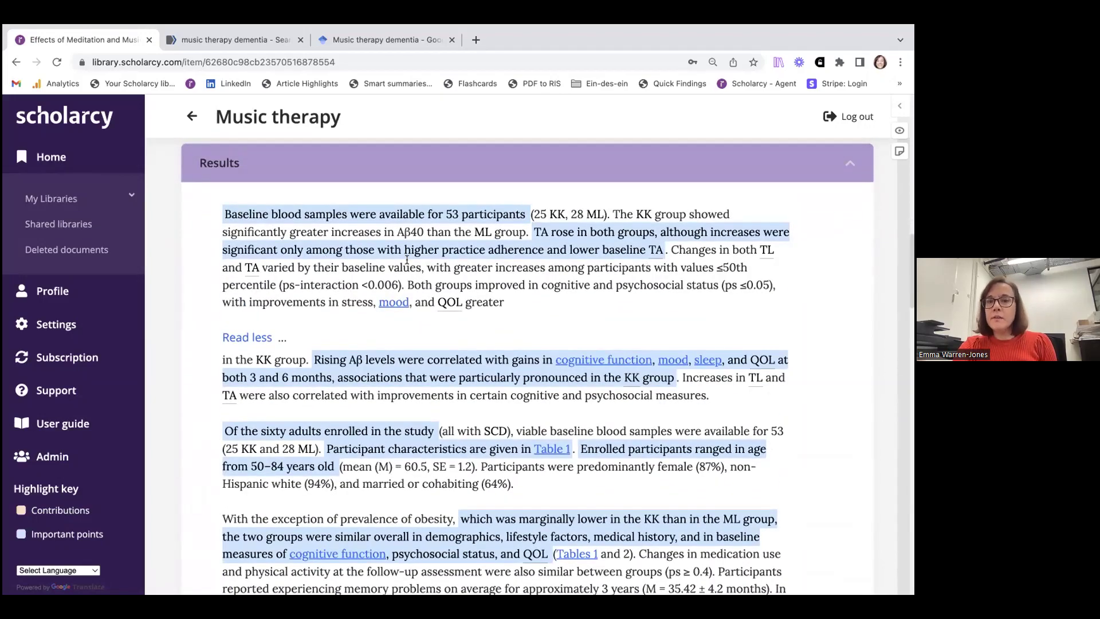
left_click(314, 172)
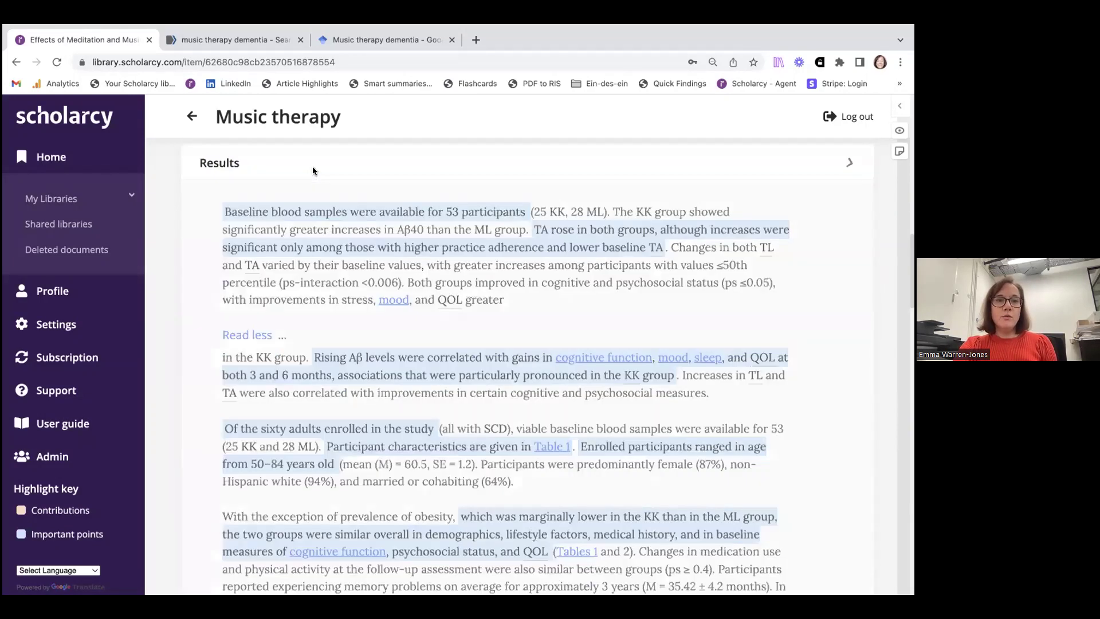
- Jump from the second contribution to its no-modifying-effect passage in Results, then close the Contributions list
left_click(59, 510)
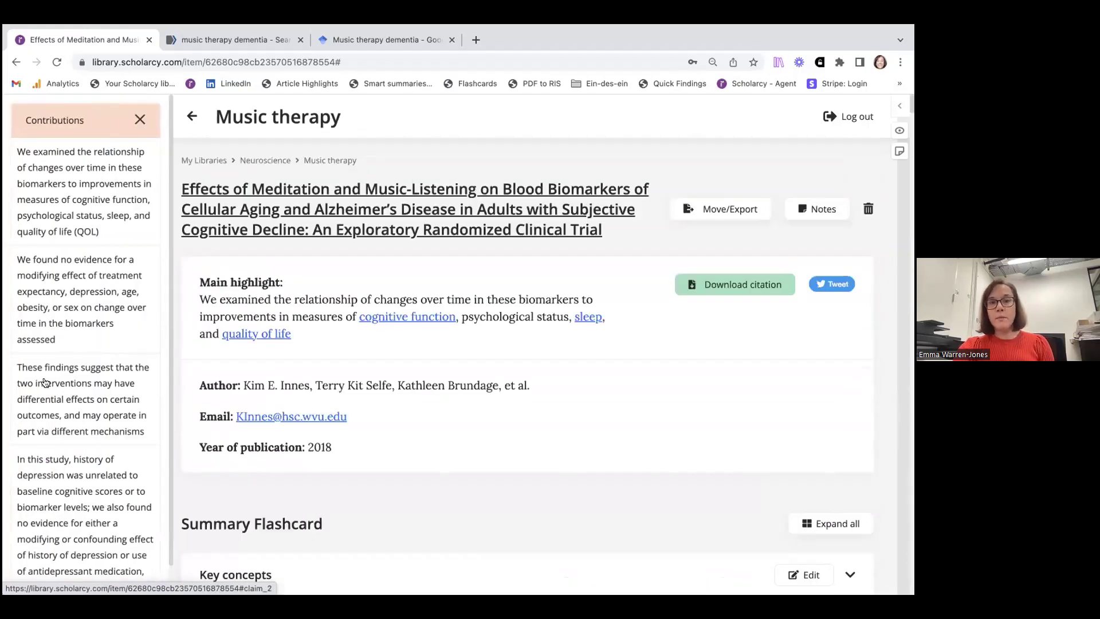
scroll(71, 252, "down", 2)
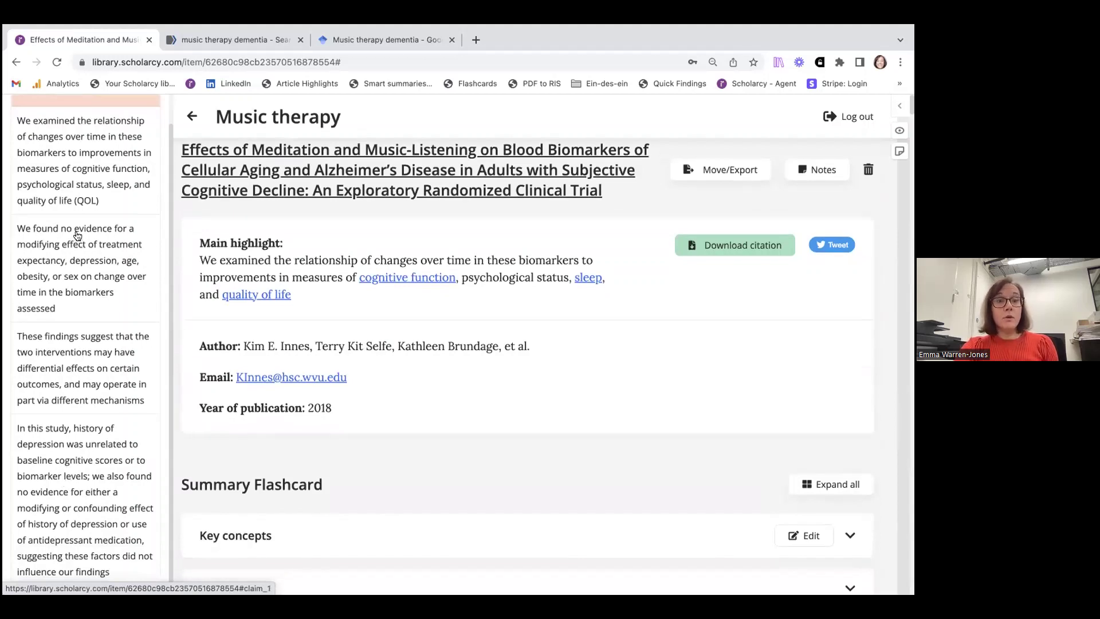
scroll(77, 235, "up", 1)
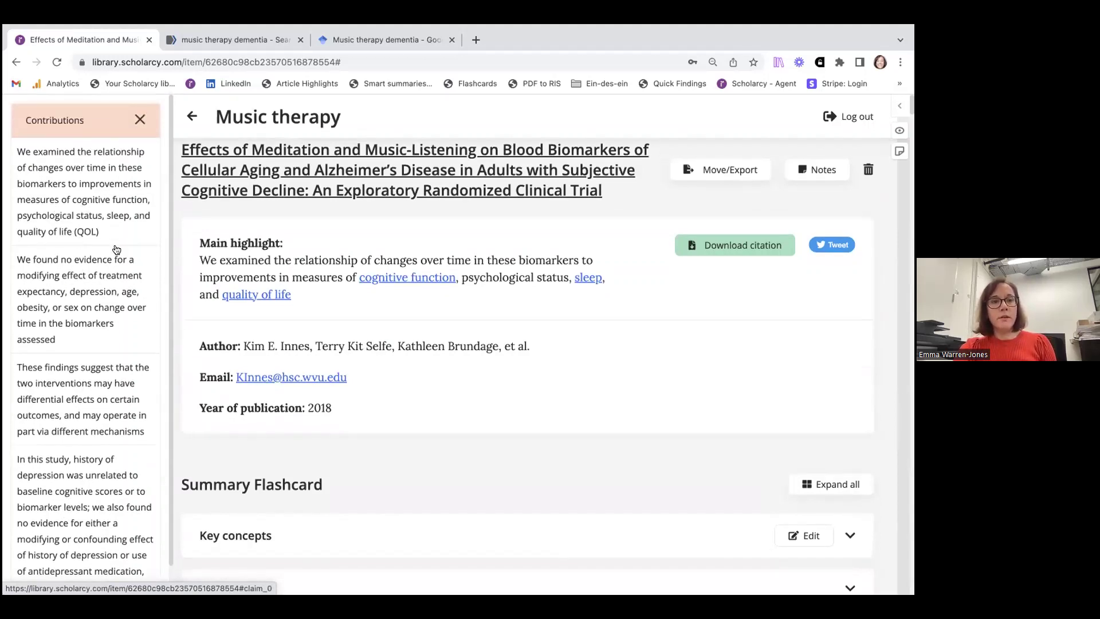
left_click(80, 298)
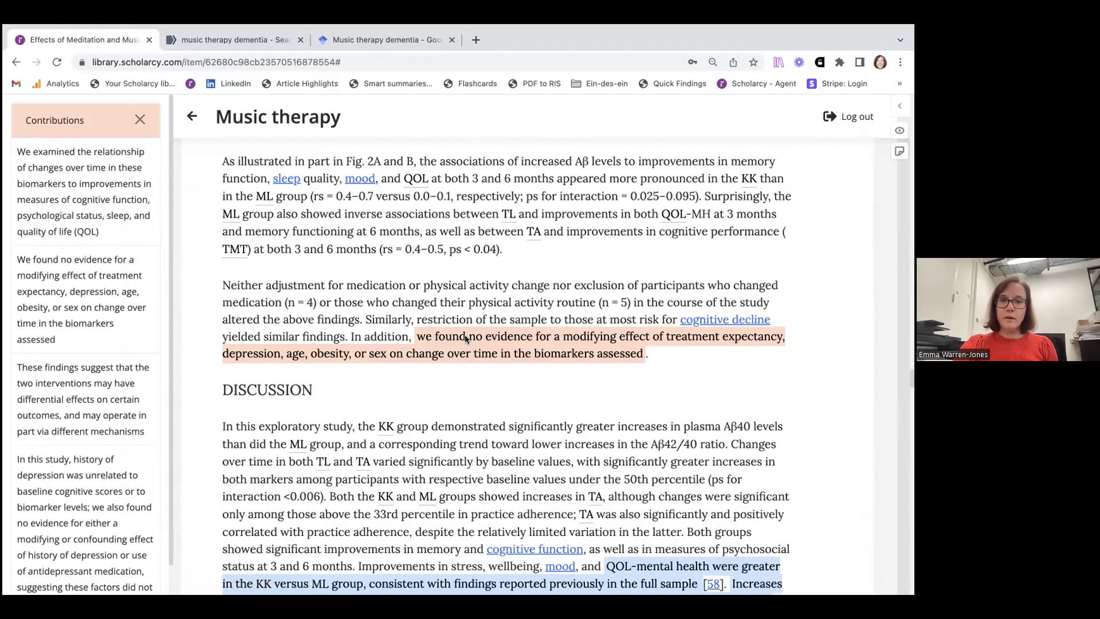
scroll(465, 338, "up", 2)
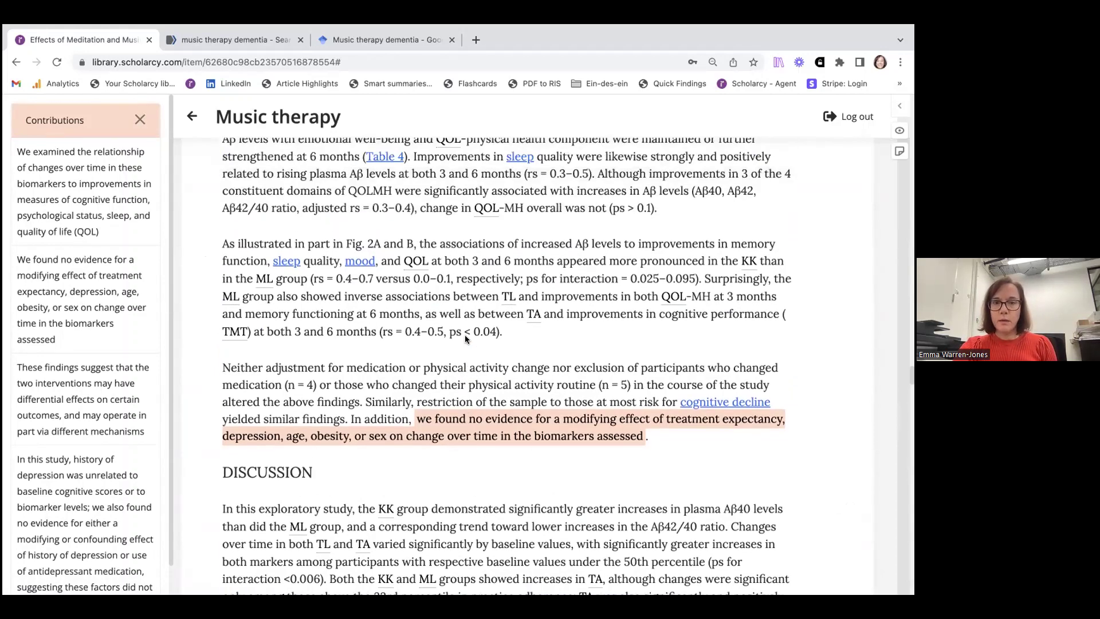
scroll(465, 338, "up", 6)
scroll(465, 338, "down", 4)
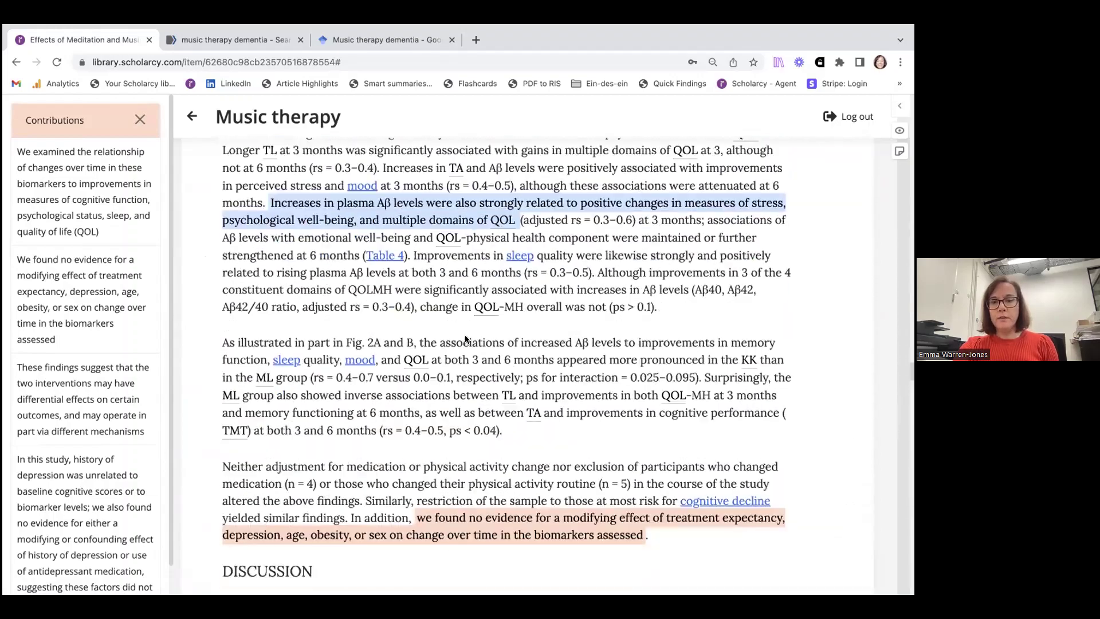
scroll(465, 339, "up", 15)
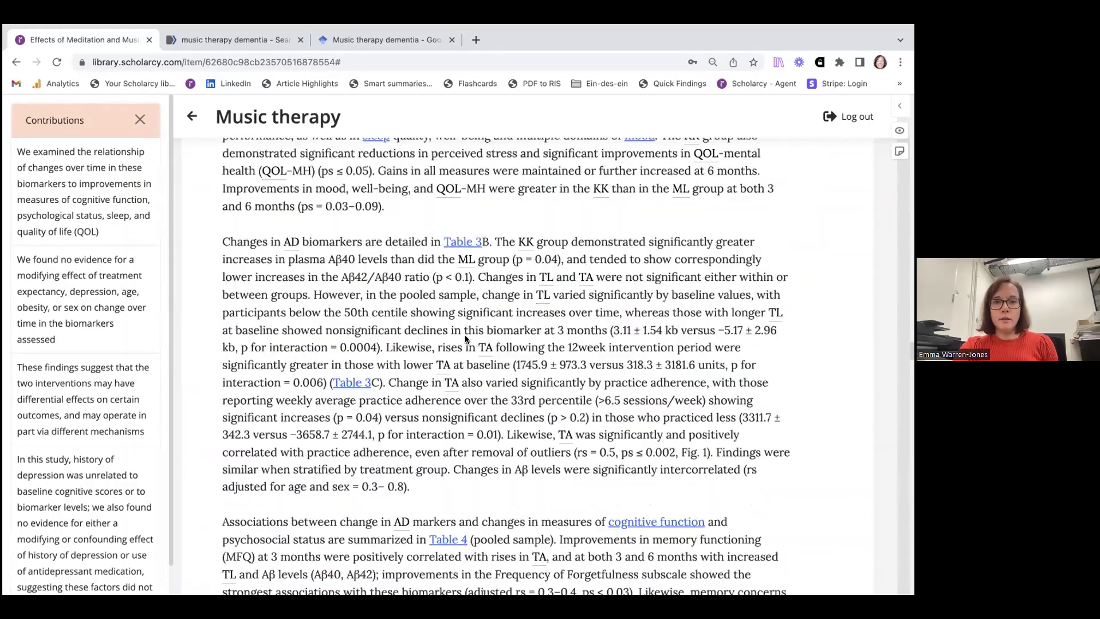
scroll(465, 338, "up", 15)
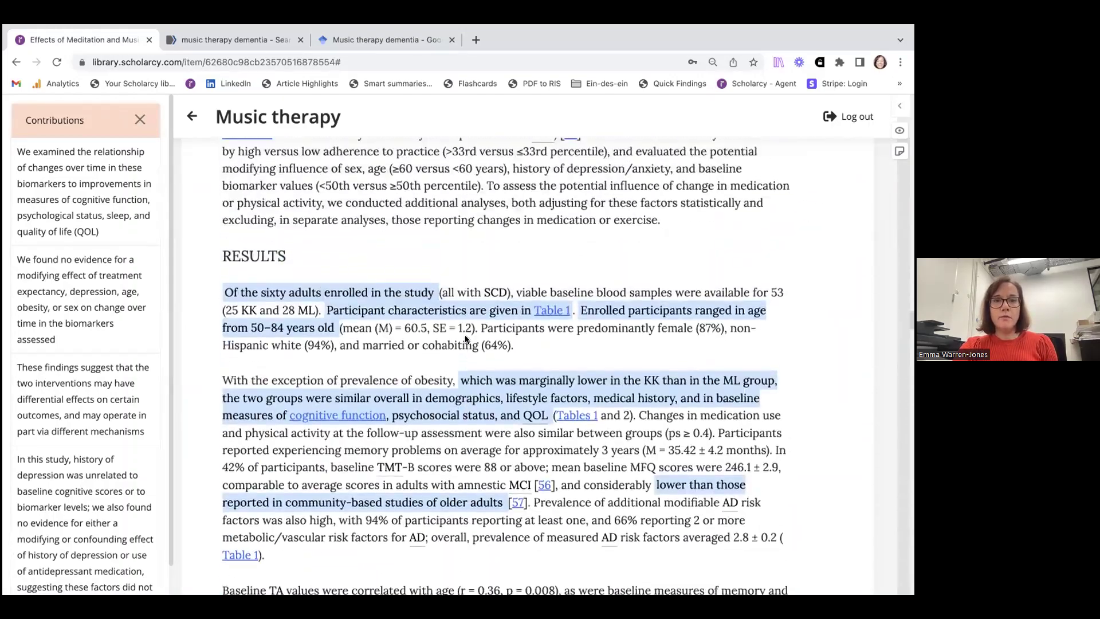
scroll(465, 338, "down", 2)
scroll(465, 338, "up", 1)
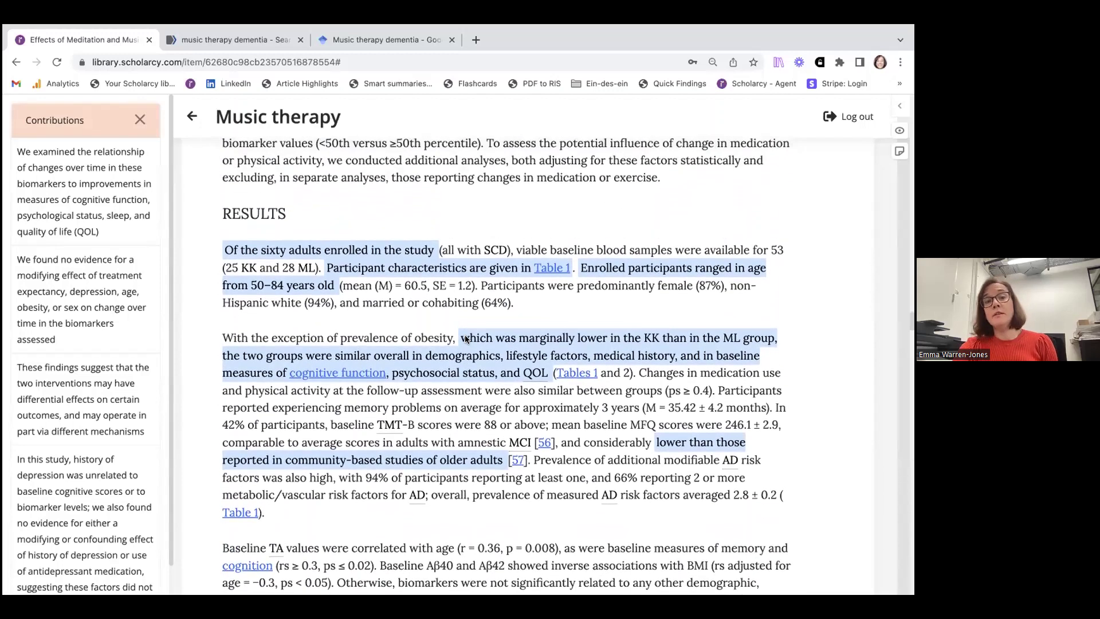
left_click(139, 119)
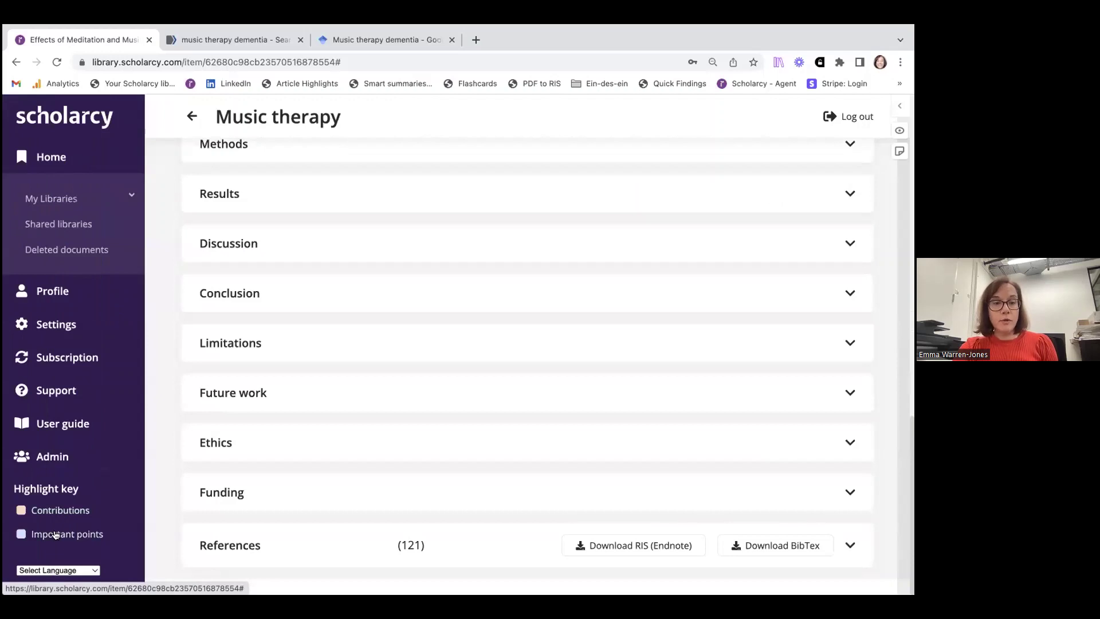
left_click(55, 534)
scroll(95, 387, "down", 5)
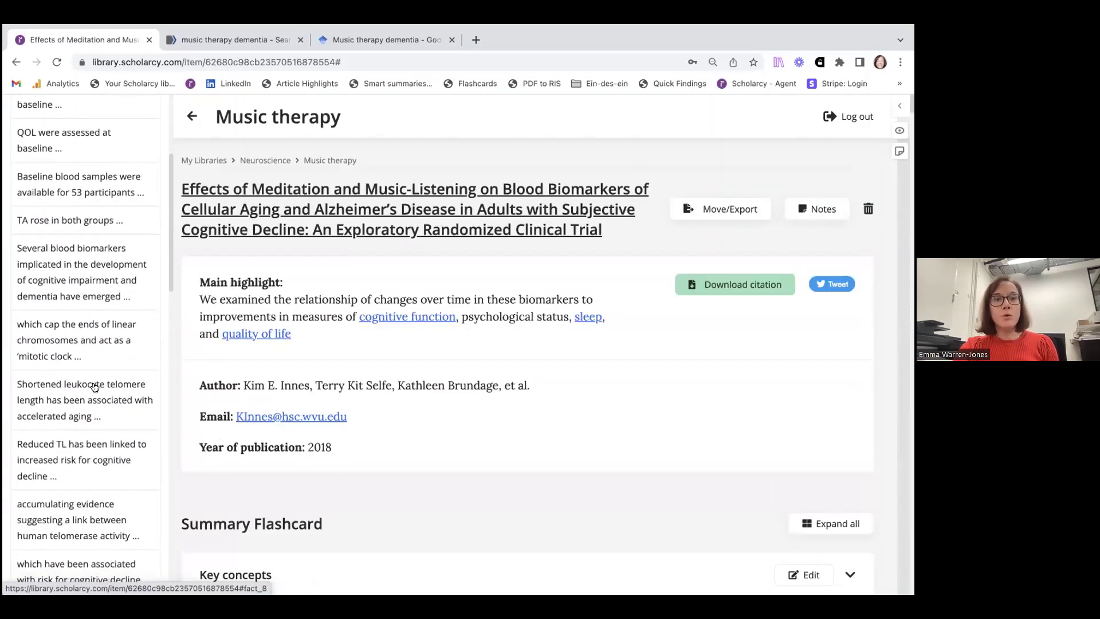
scroll(94, 387, "down", 3)
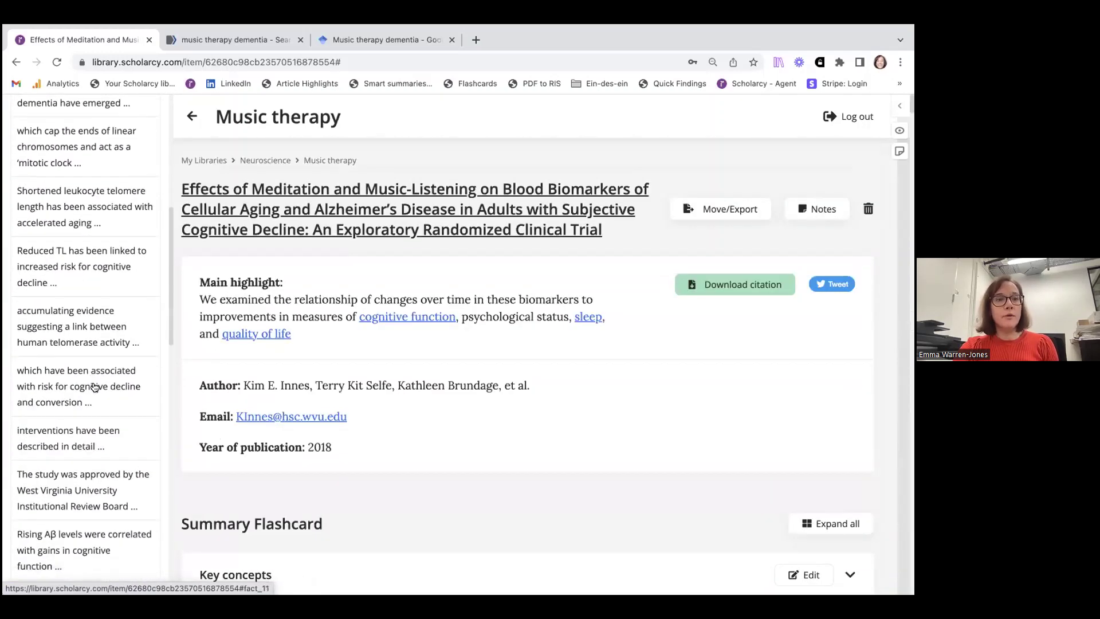
left_click(83, 327)
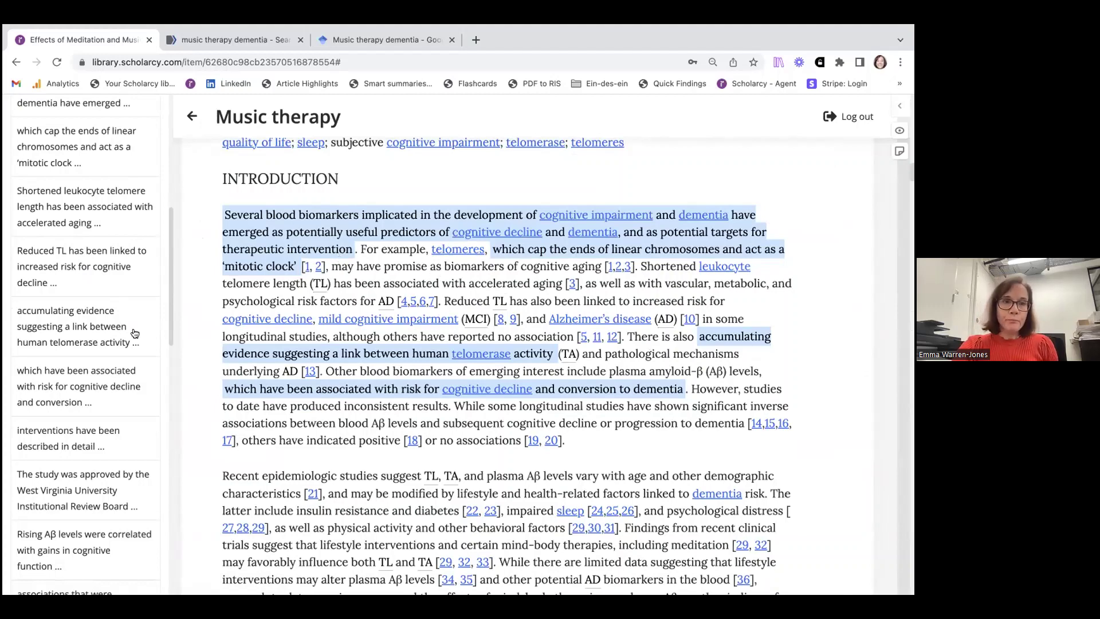
scroll(130, 324, "up", 8)
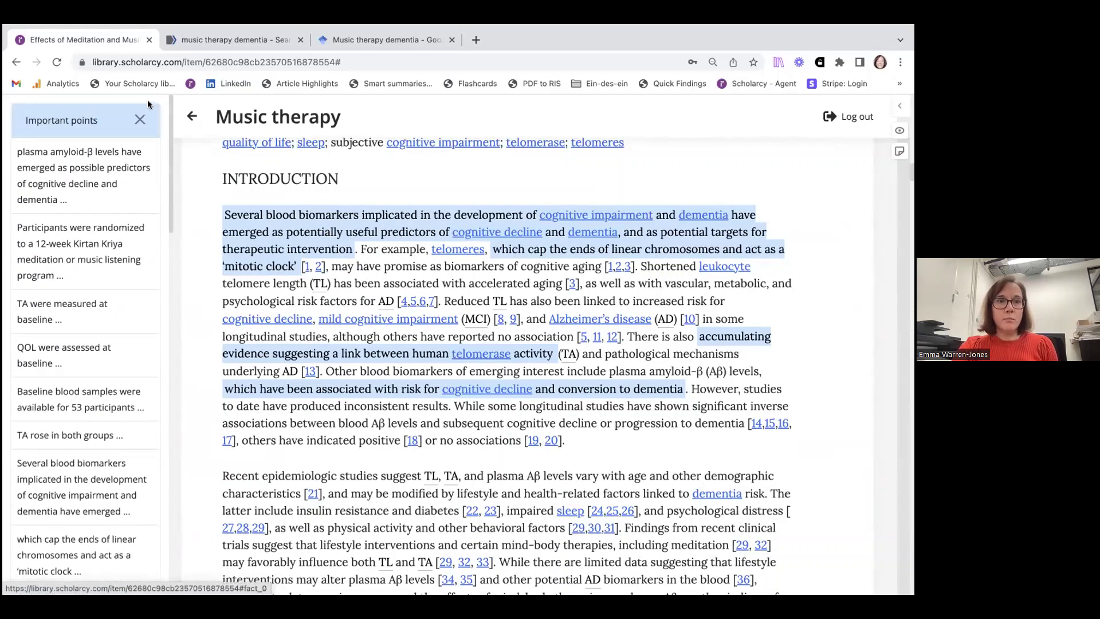
left_click(140, 119)
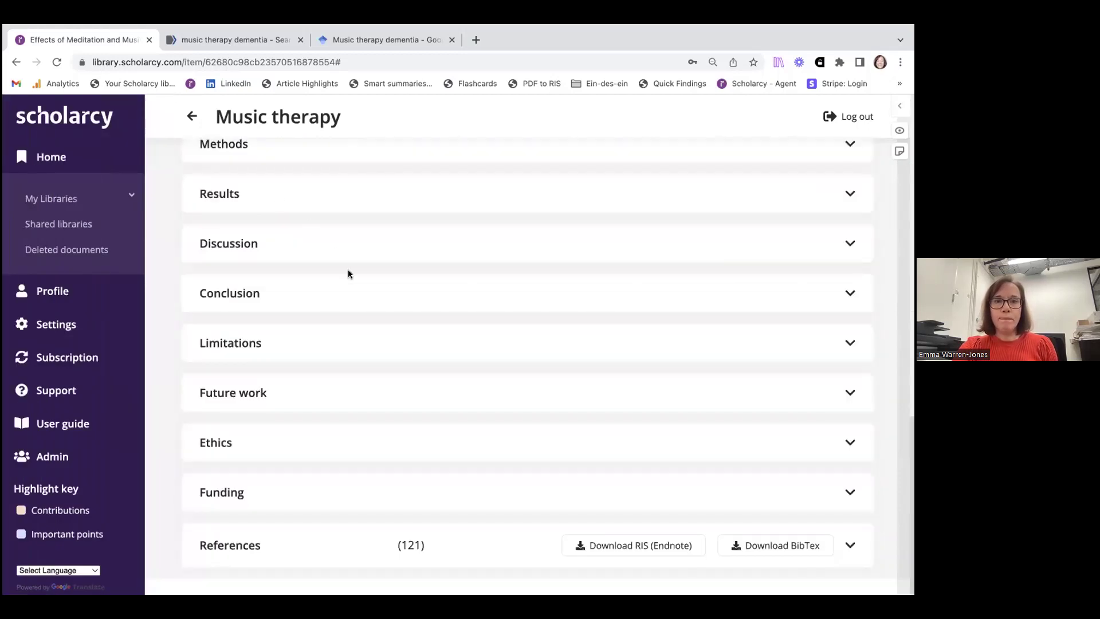
scroll(348, 274, "up", 12)
scroll(349, 274, "up", 3)
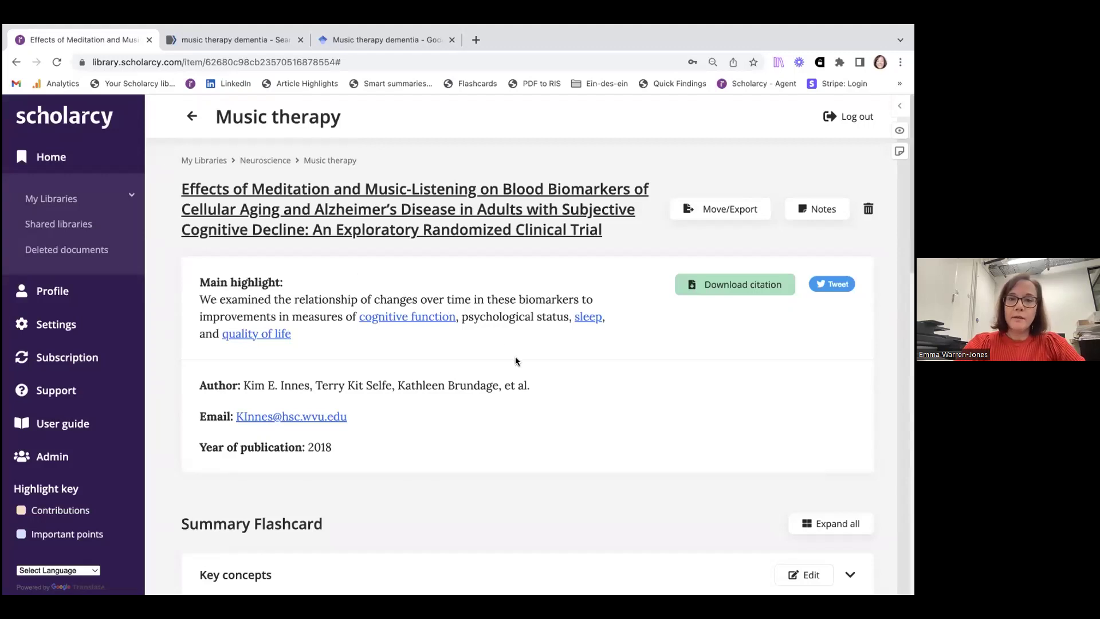
scroll(515, 361, "down", 2)
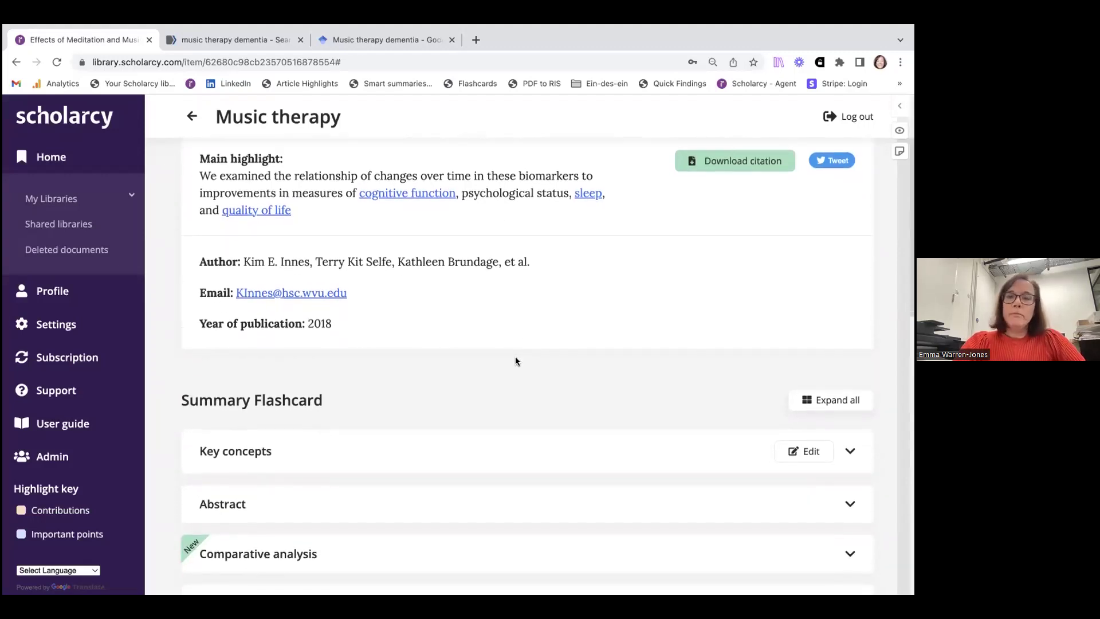
scroll(514, 361, "down", 1)
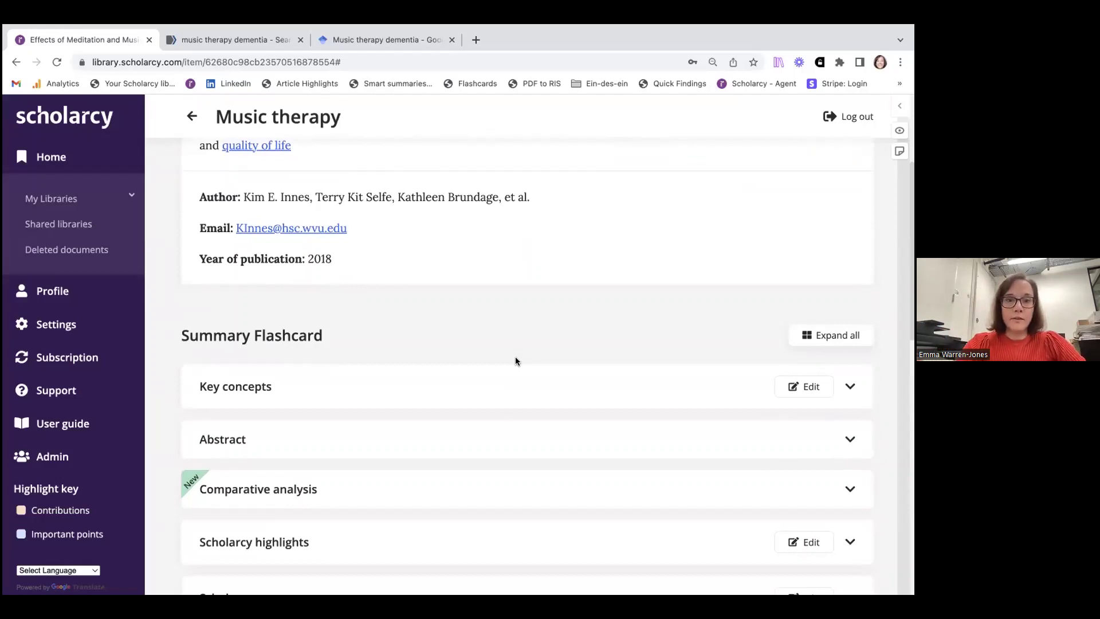
scroll(516, 361, "down", 1)
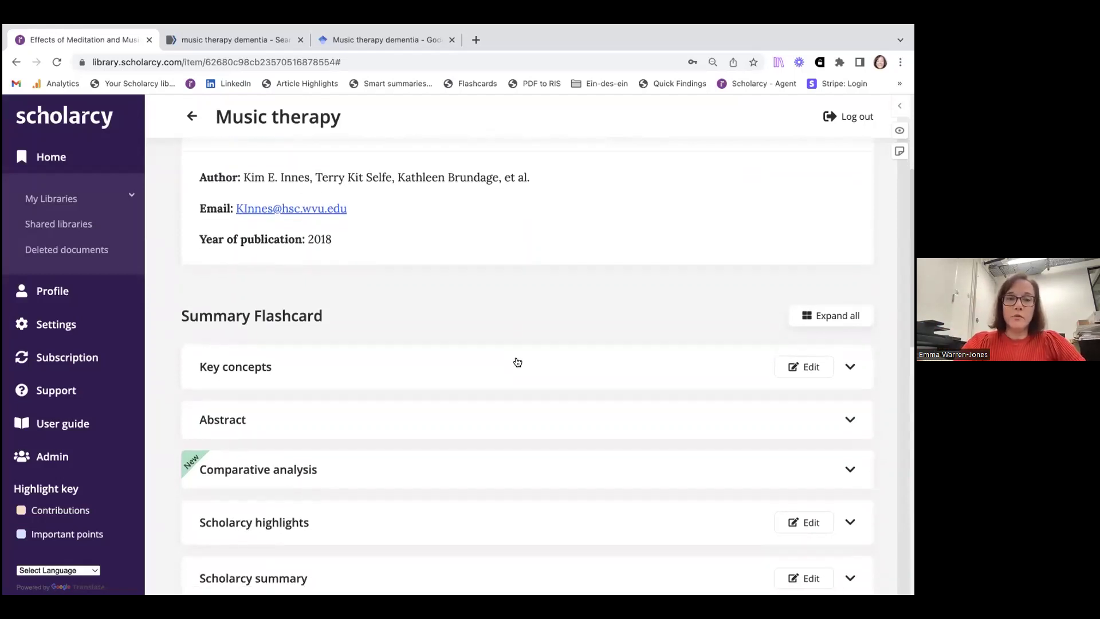
scroll(517, 362, "down", 1)
scroll(517, 362, "down", 1)
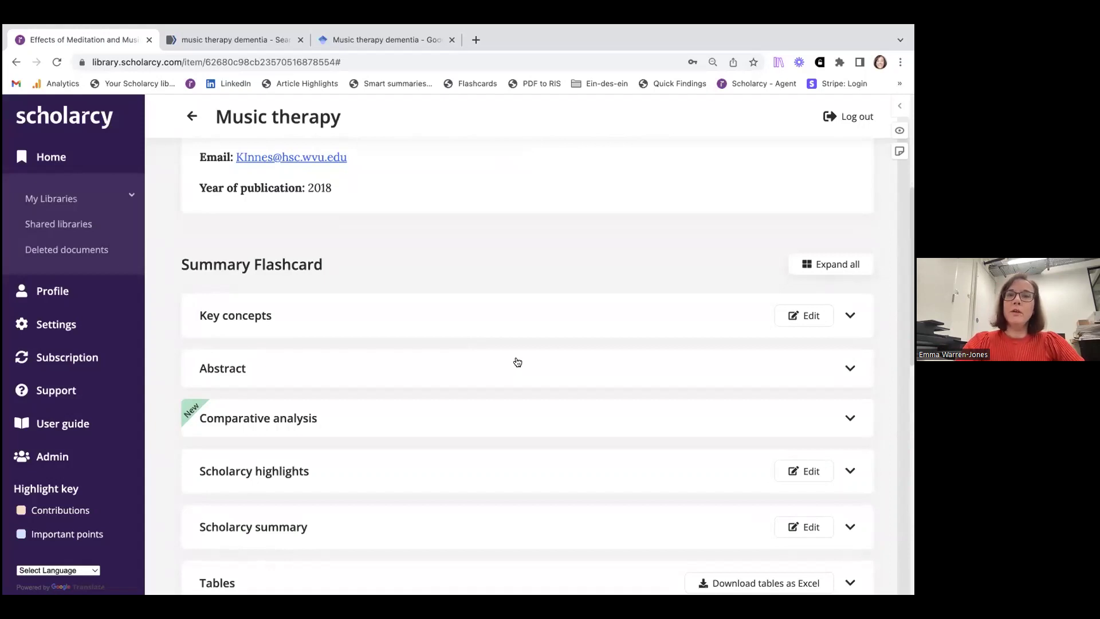
scroll(517, 362, "down", 3)
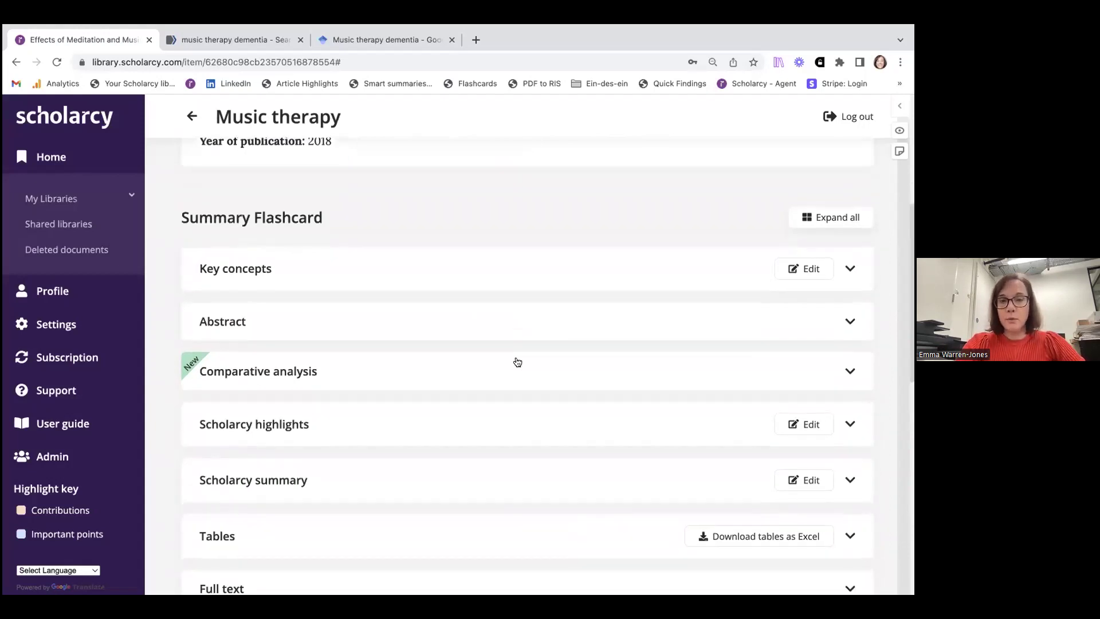
scroll(494, 358, "down", 1)
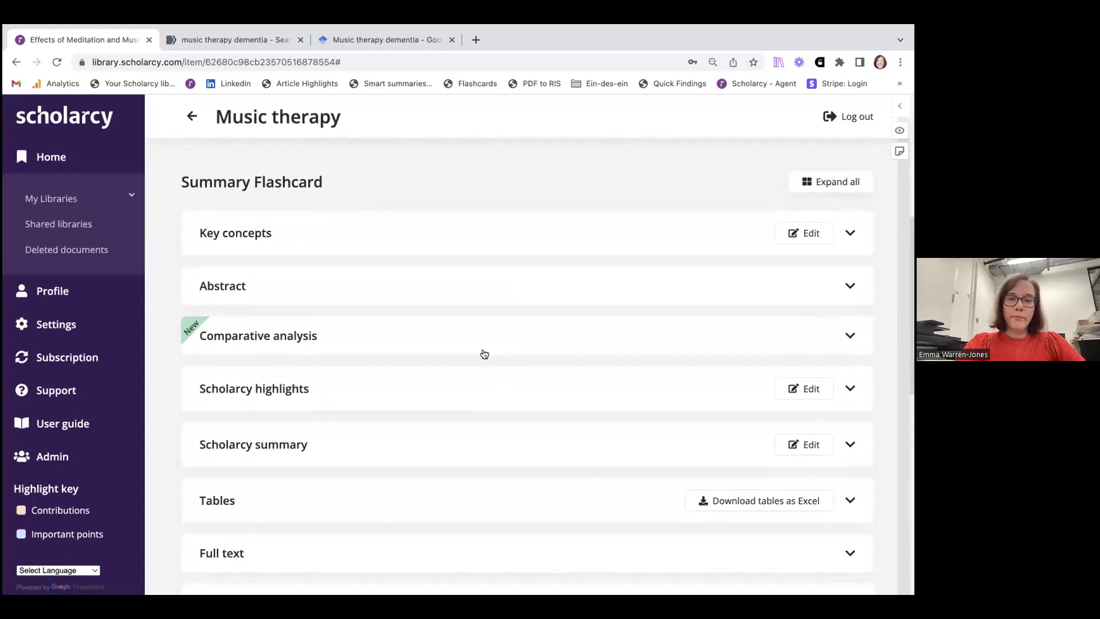
left_click(441, 342)
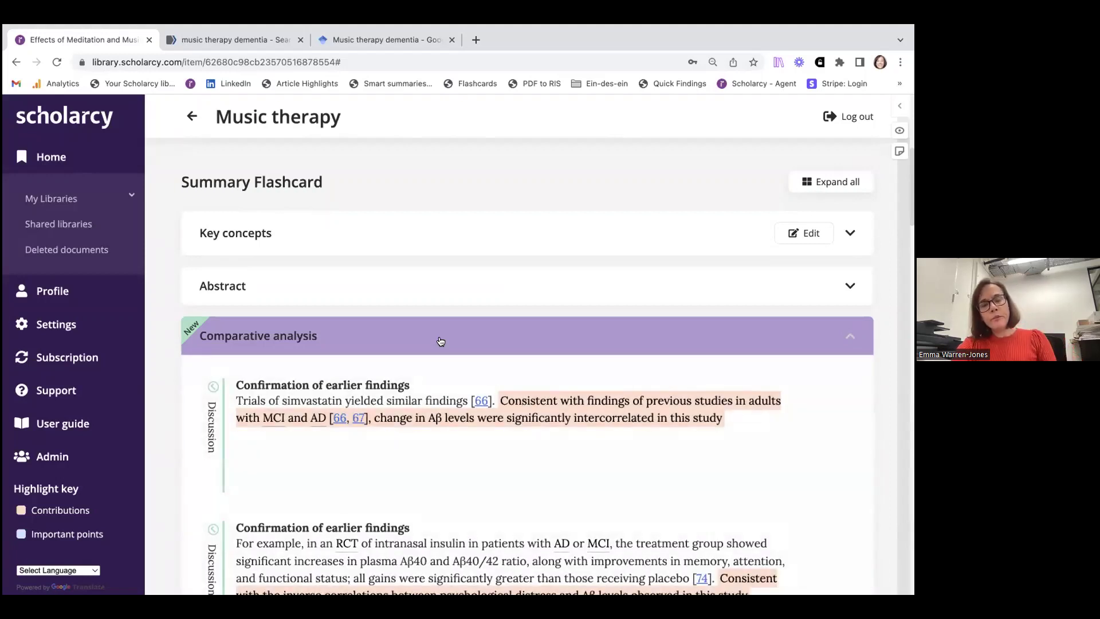
scroll(441, 338, "down", 5)
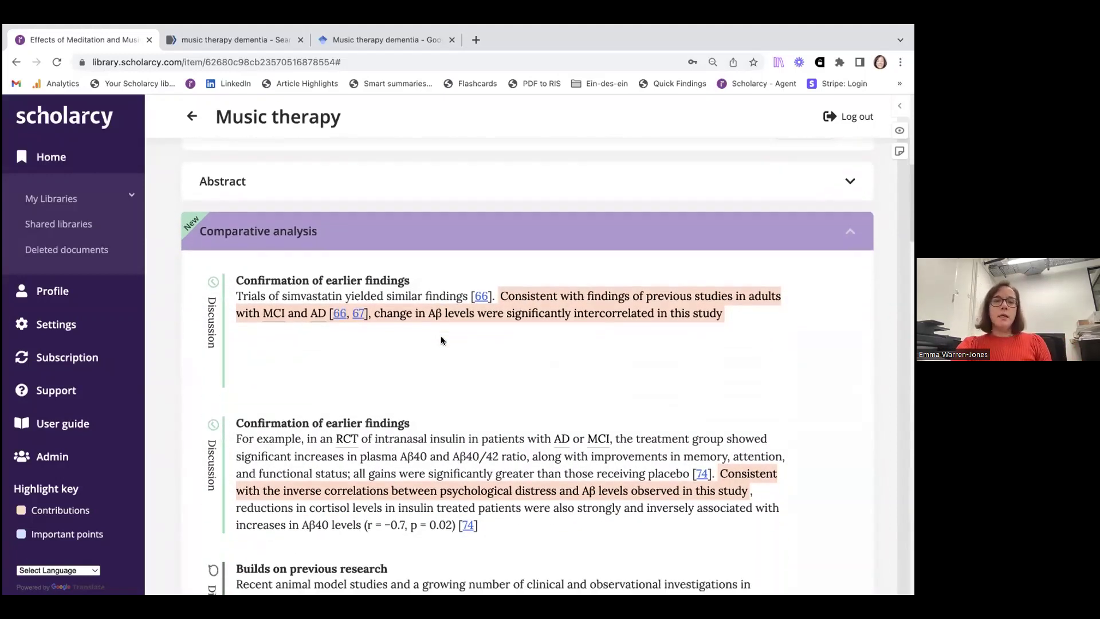
scroll(441, 340, "down", 1)
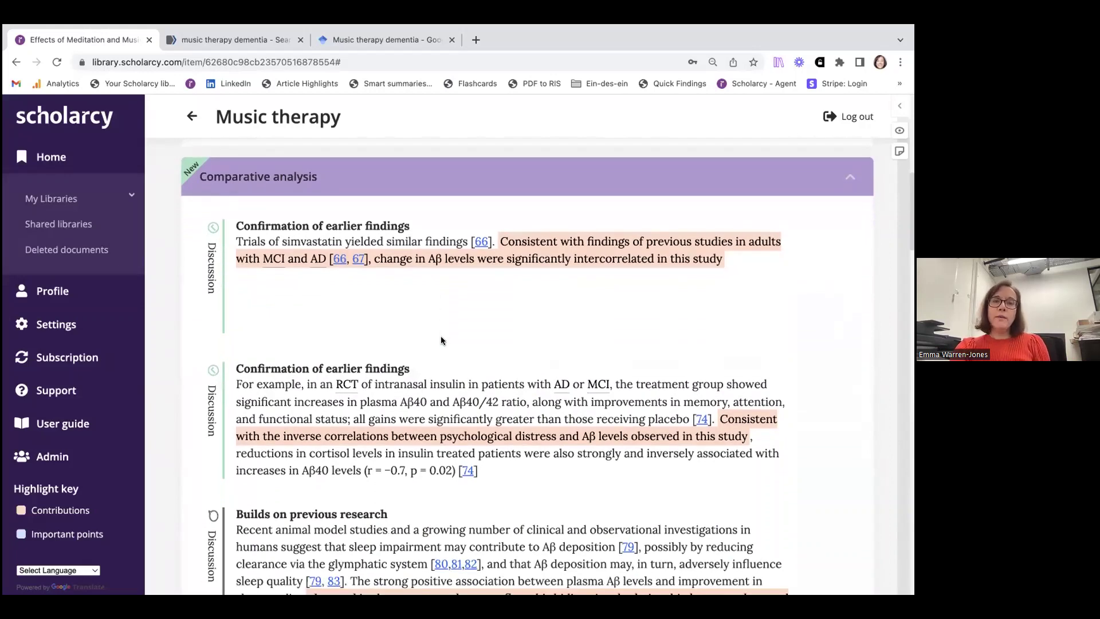
scroll(441, 340, "down", 1)
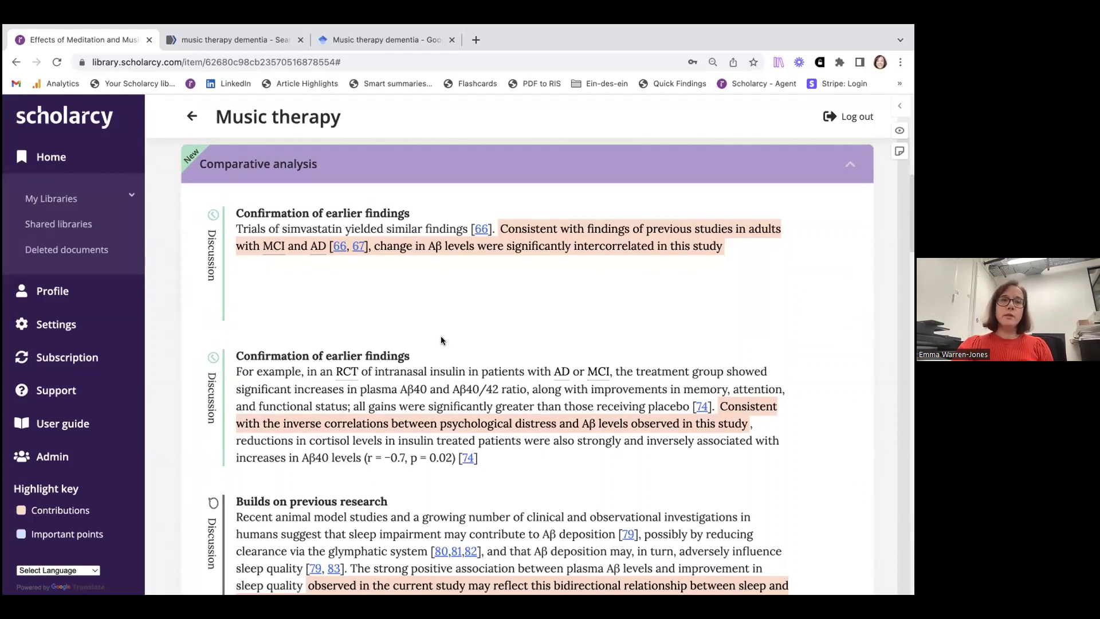
scroll(463, 310, "down", 1)
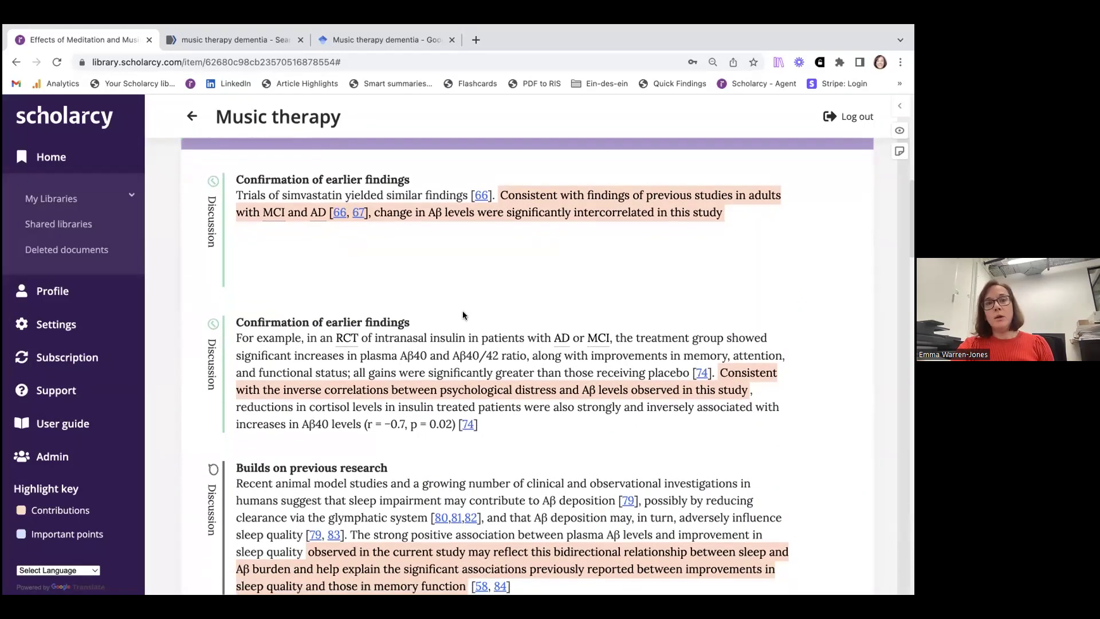
scroll(463, 310, "down", 1)
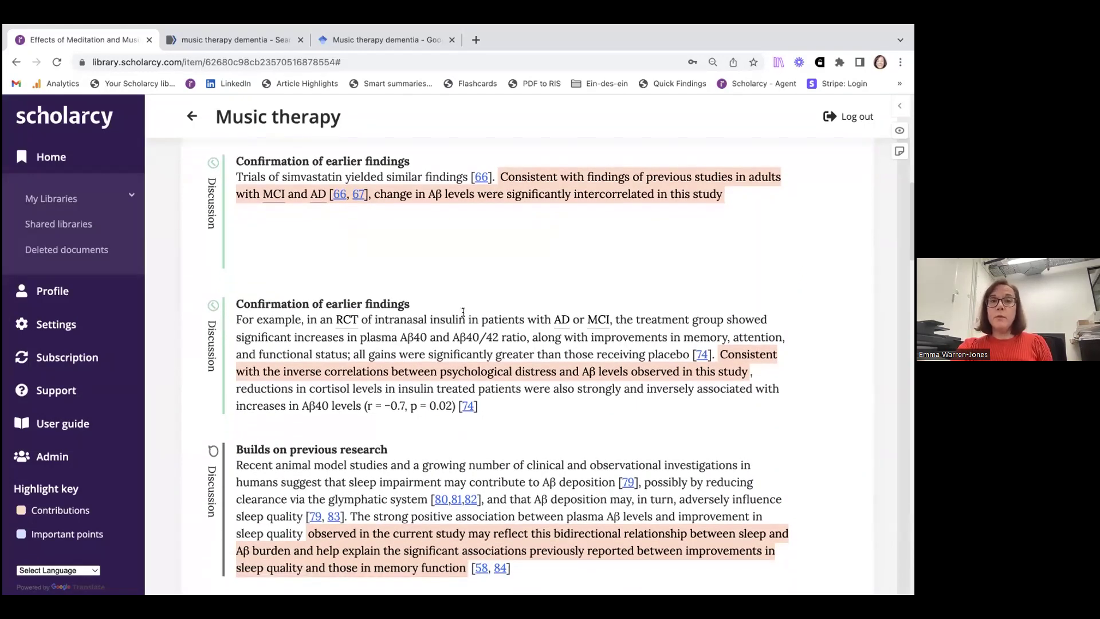
scroll(463, 312, "down", 5)
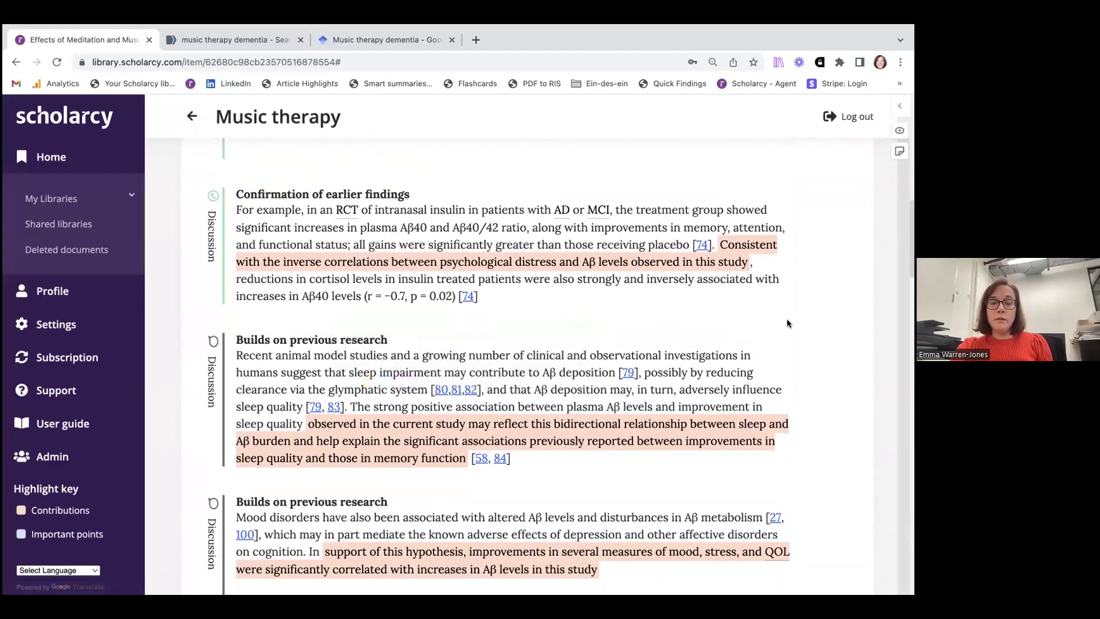
scroll(787, 323, "down", 5)
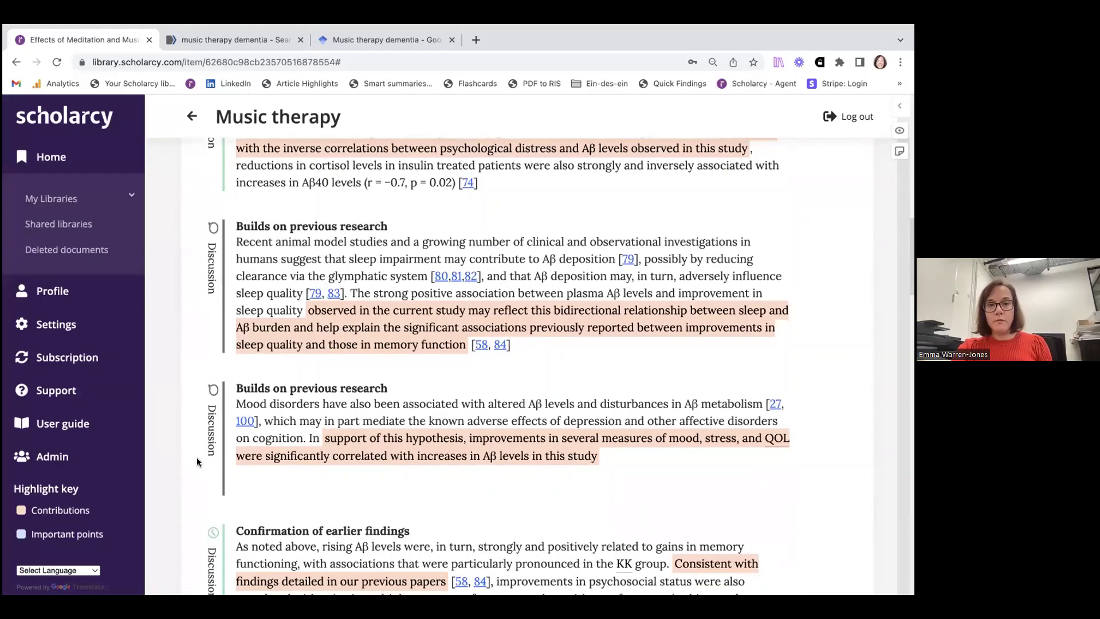
scroll(202, 431, "down", 12)
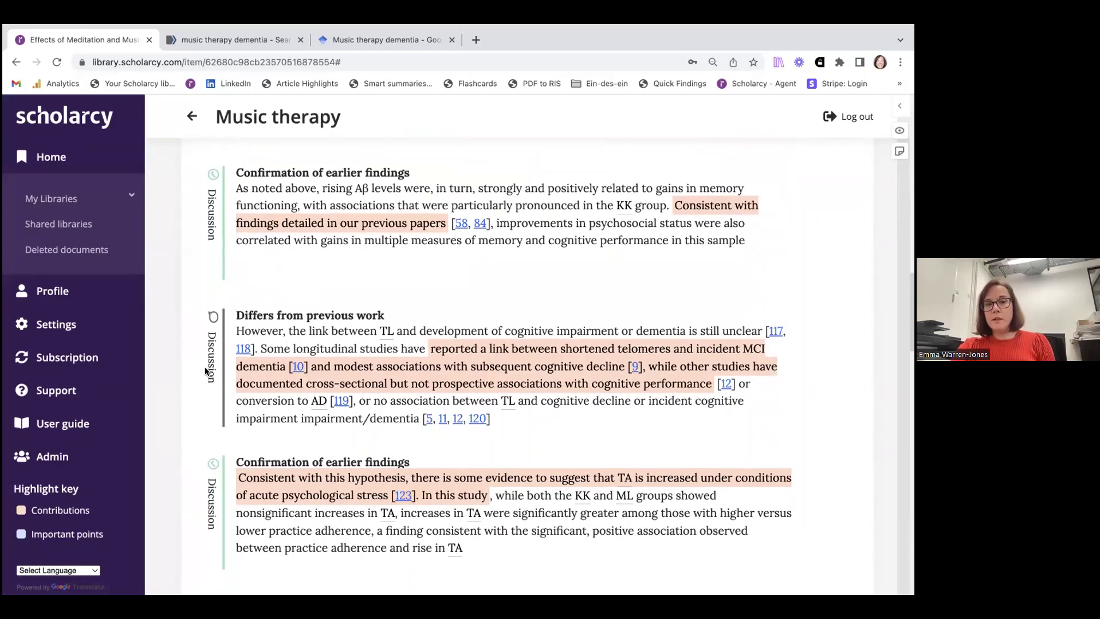
scroll(205, 368, "up", 10)
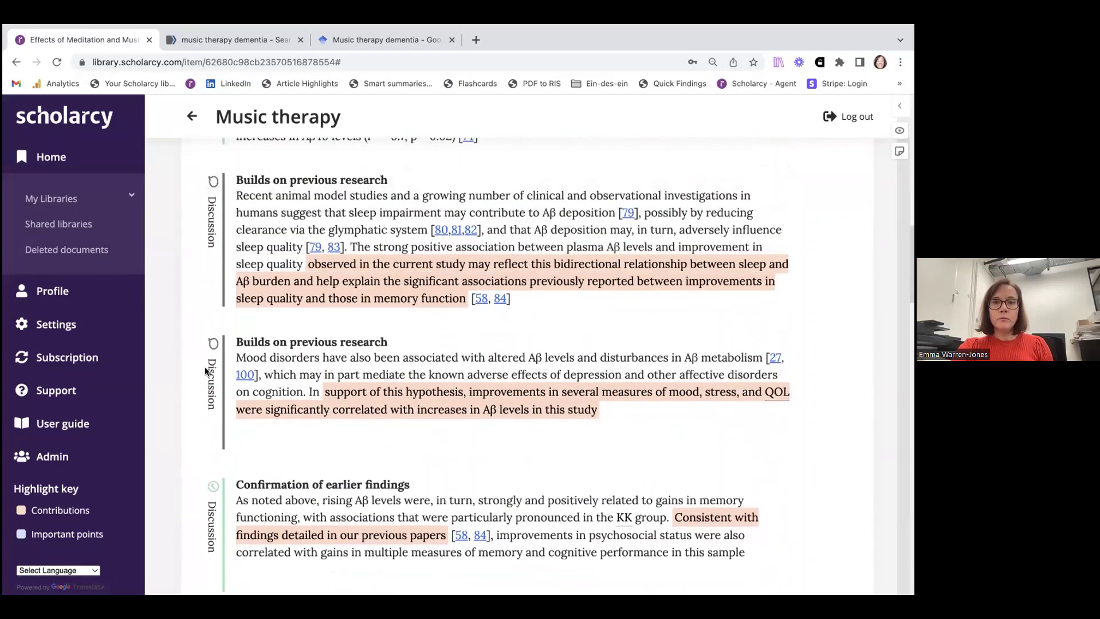
scroll(204, 369, "down", 2)
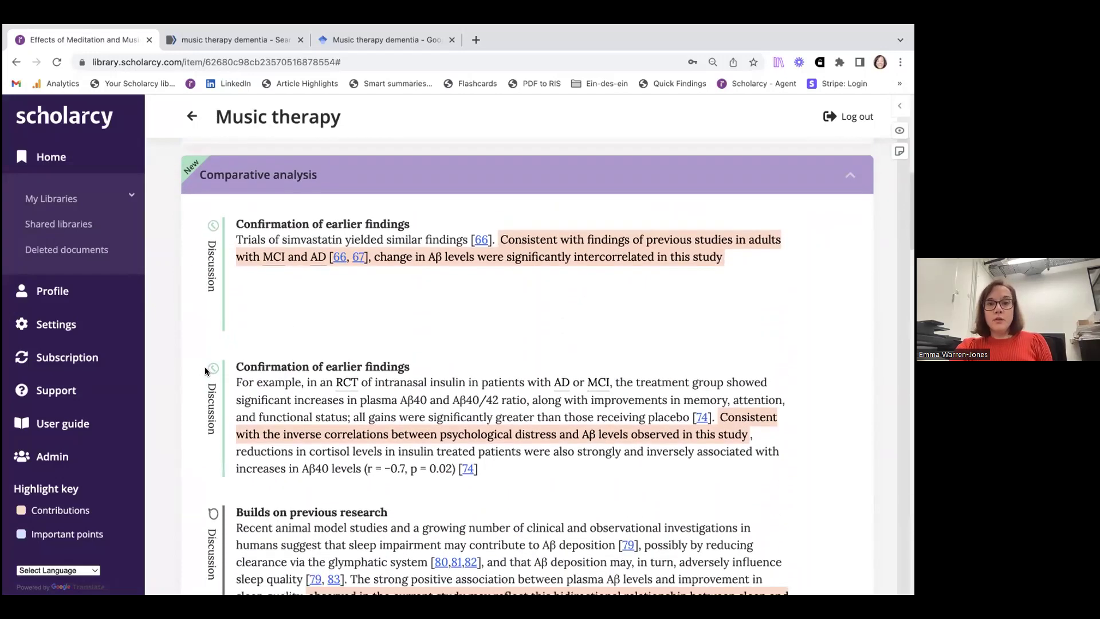
scroll(204, 370, "down", 3)
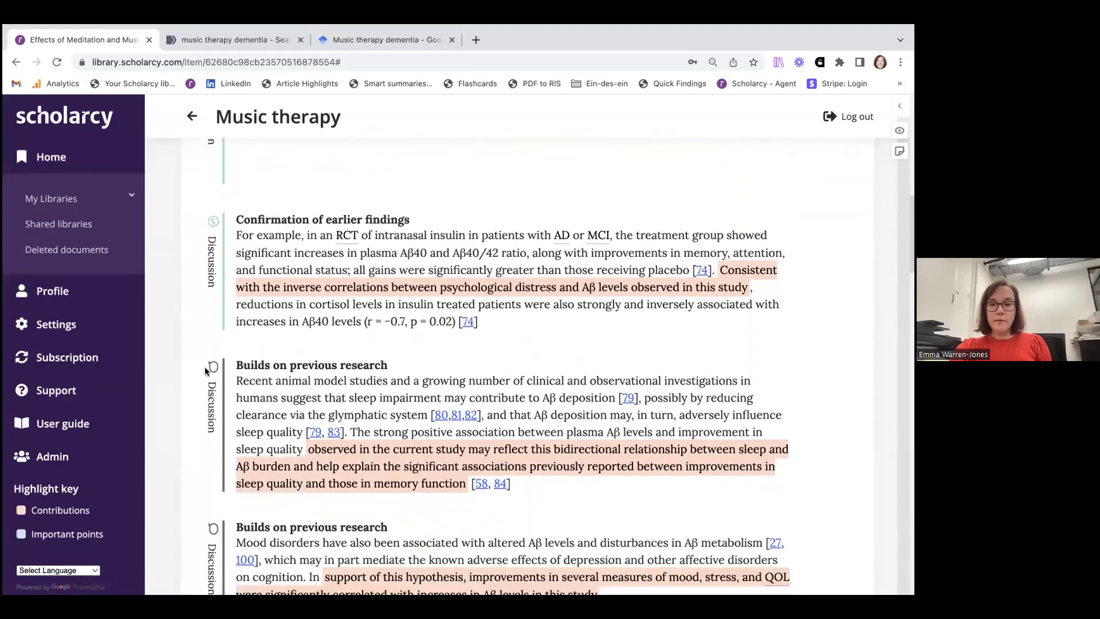
scroll(558, 330, "down", 1)
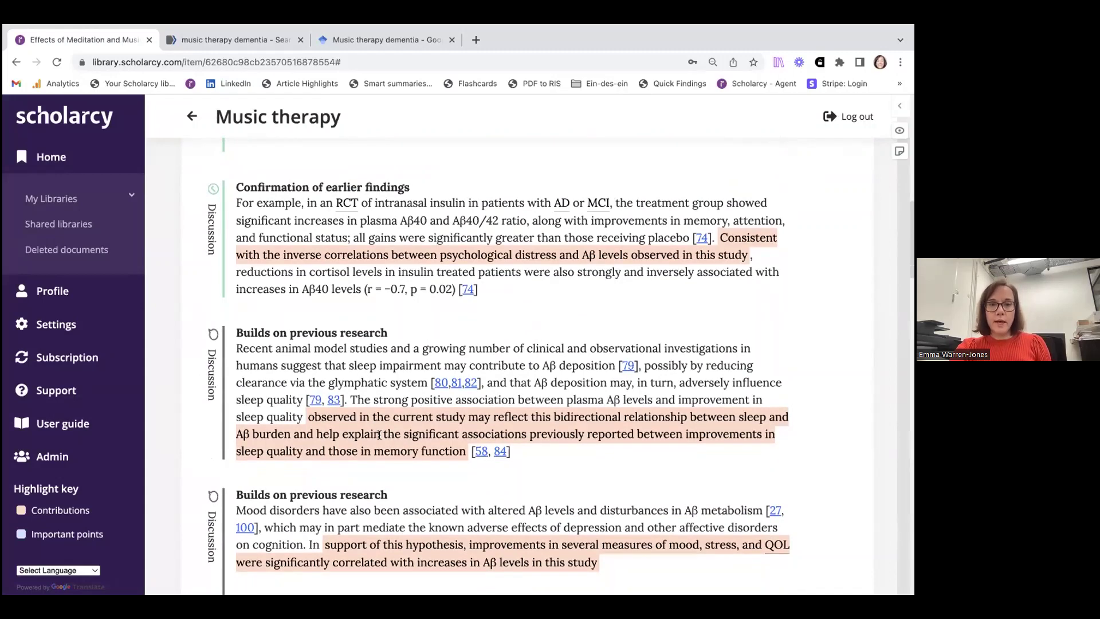
scroll(375, 367, "down", 1)
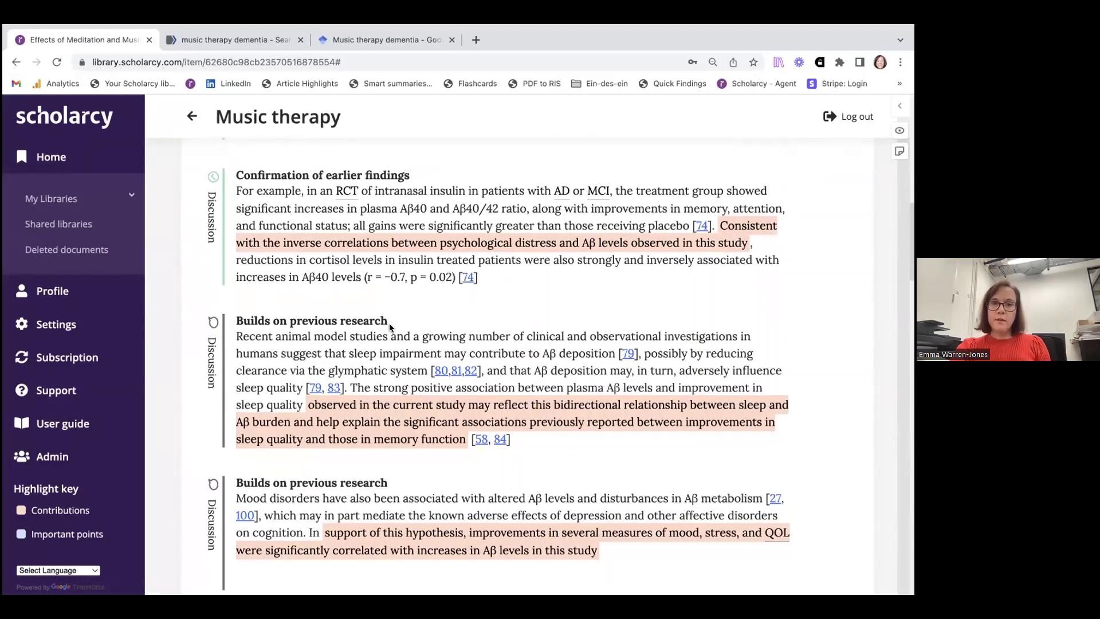
scroll(346, 330, "down", 2)
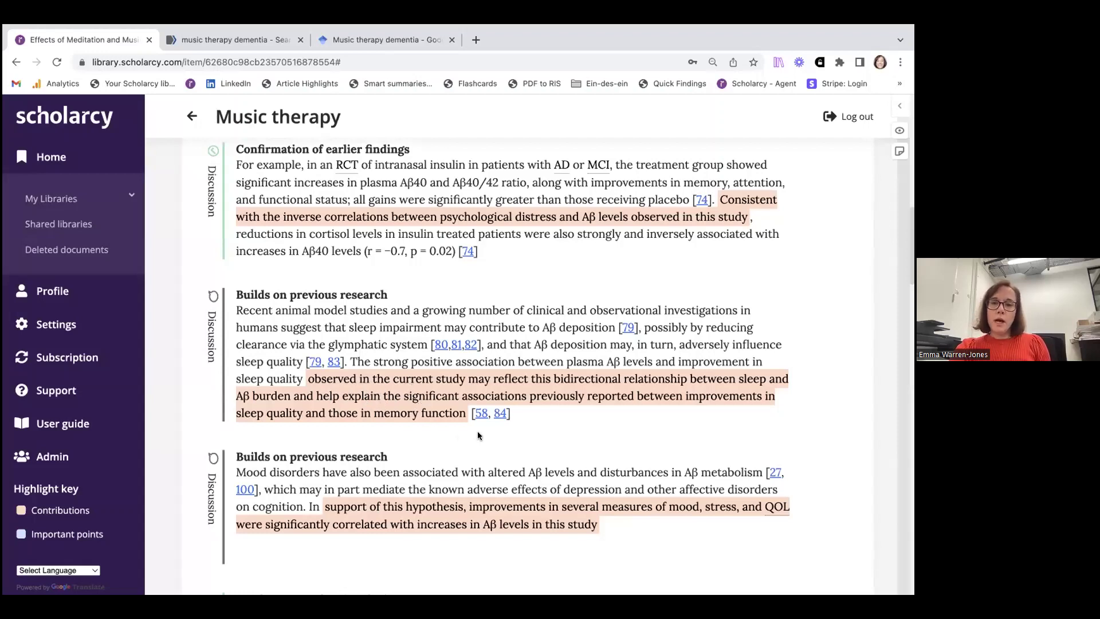
mouse_move(479, 421)
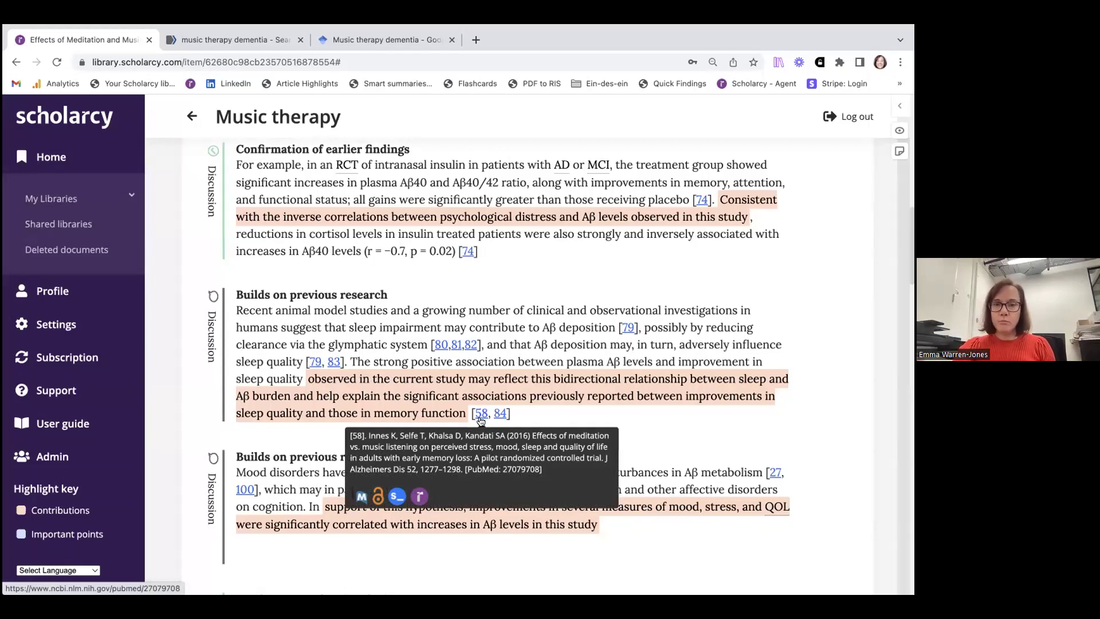
scroll(480, 421, "down", 1)
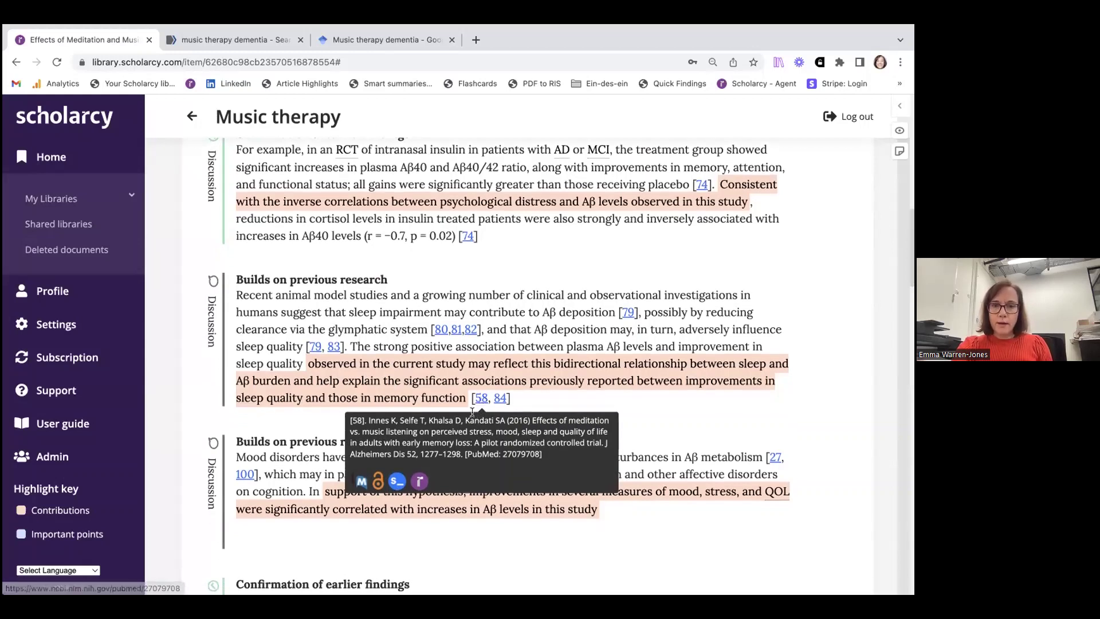
left_click(420, 482)
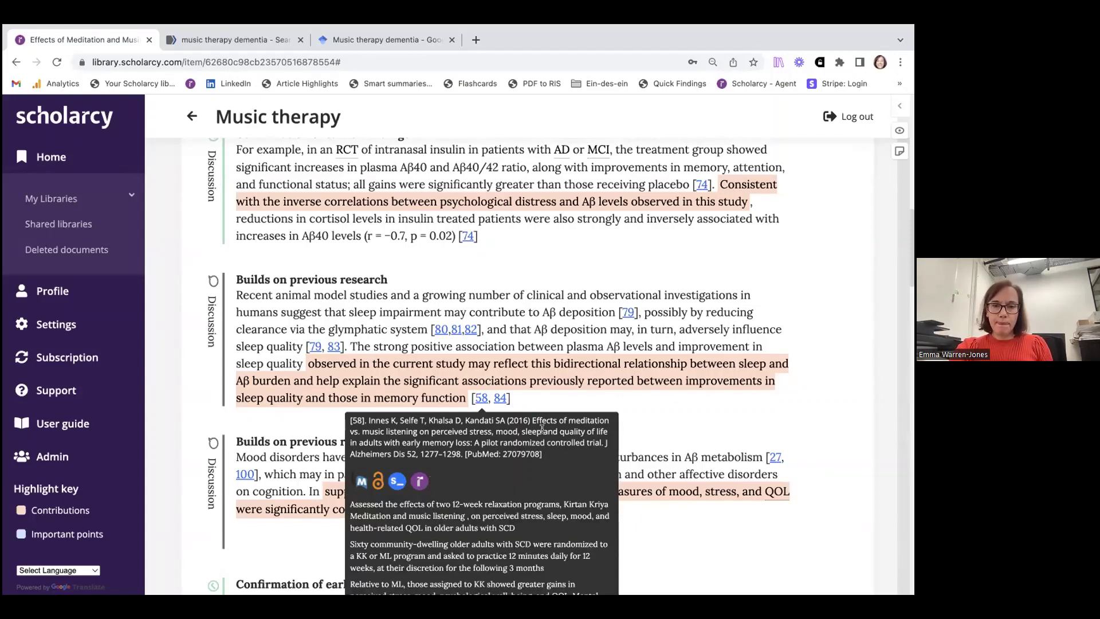
scroll(533, 466, "down", 1)
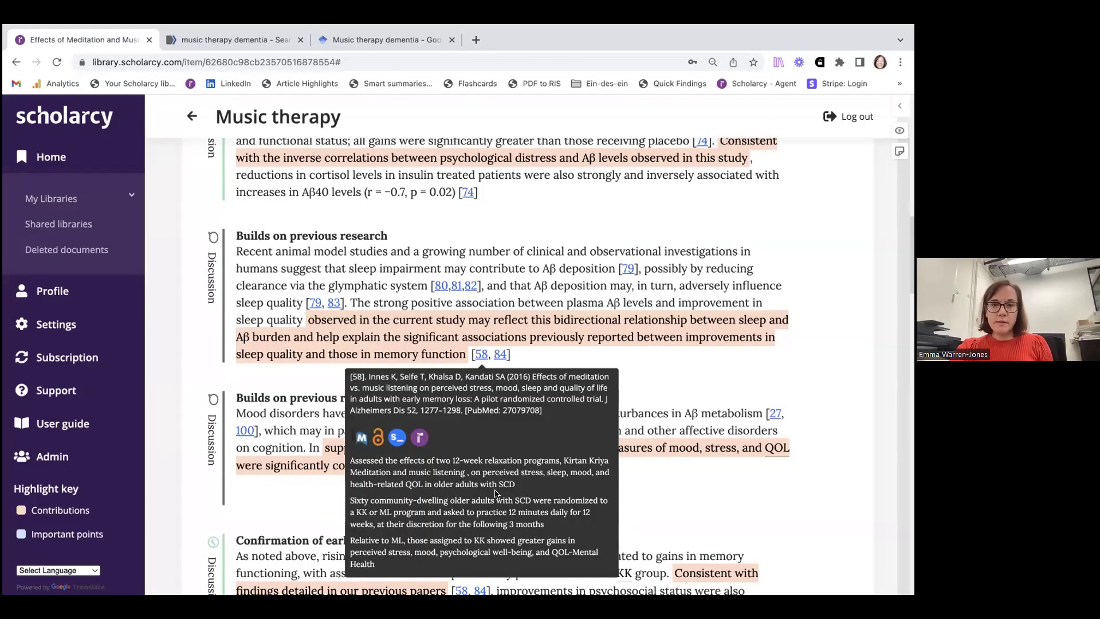
left_click(397, 438)
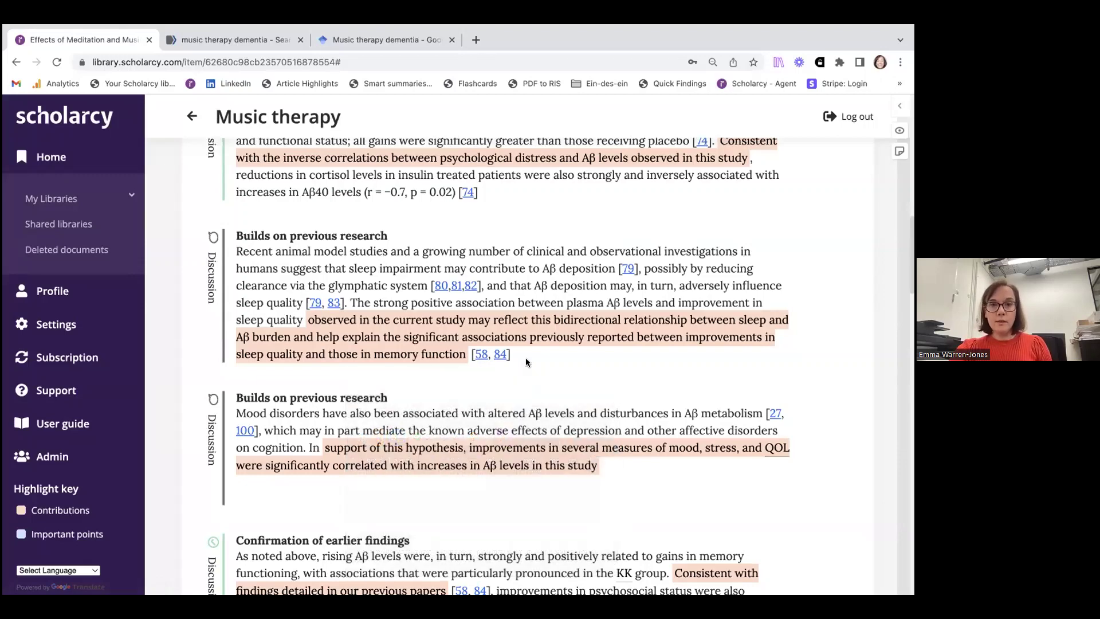
scroll(524, 358, "down", 4)
scroll(526, 358, "down", 6)
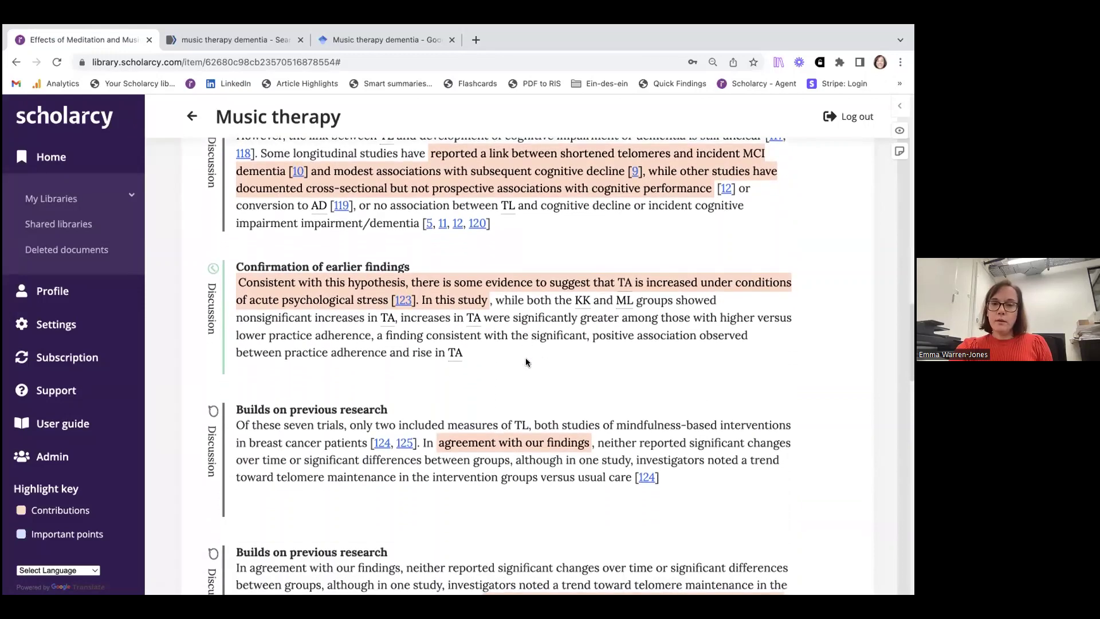
scroll(526, 359, "down", 2)
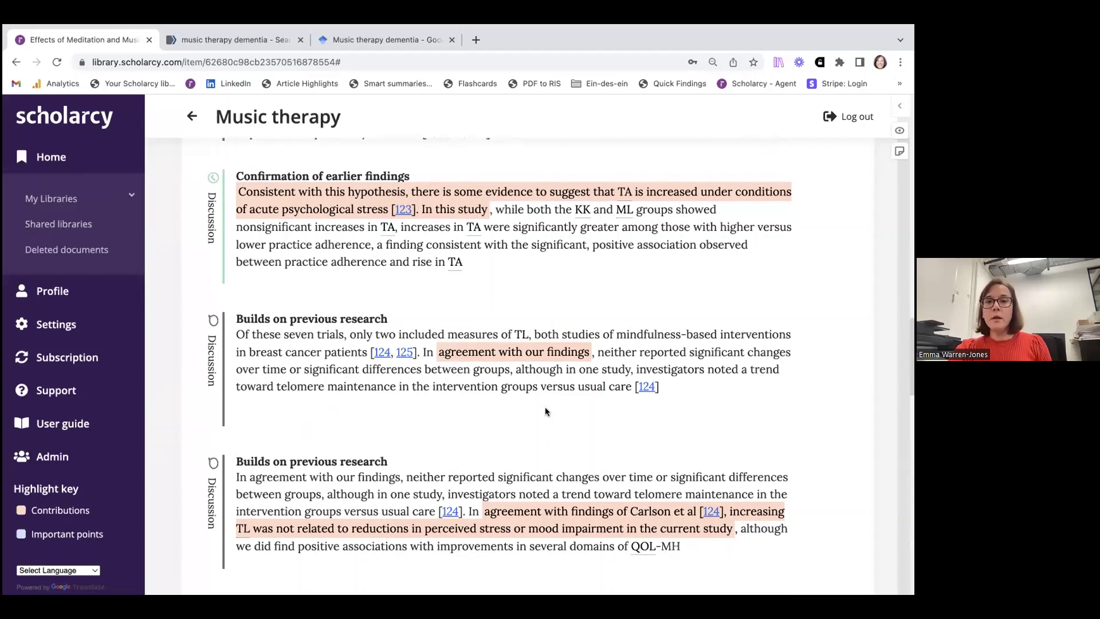
mouse_move(646, 390)
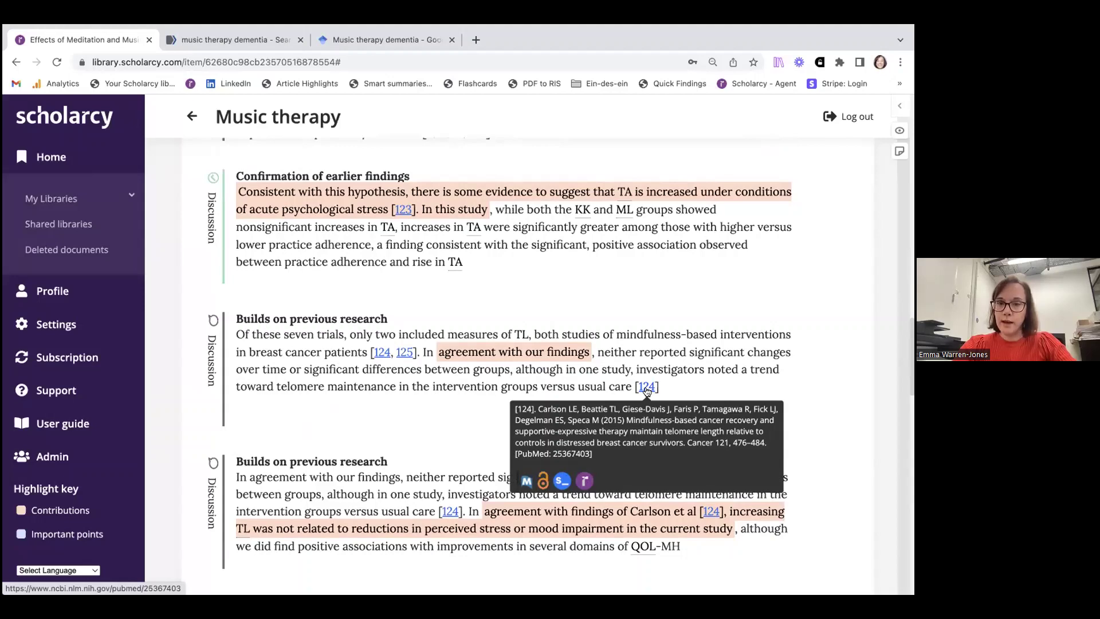
- Follow reference [124] through PubMed to Wiley's free full text of the 2015 Cancer telomere article and skim it
left_click(646, 389)
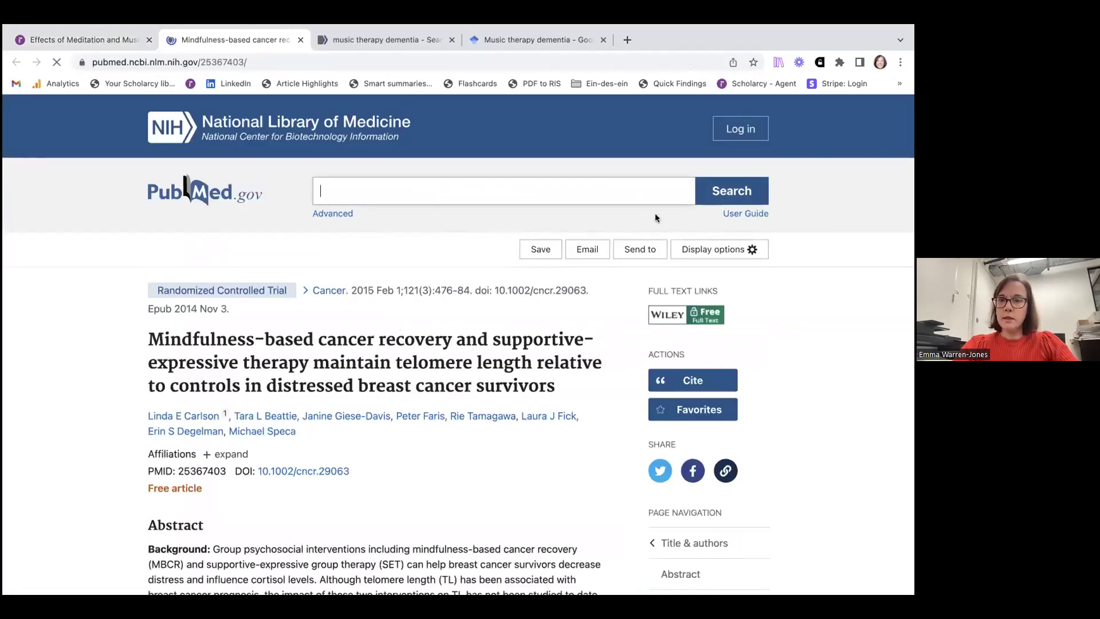
left_click(670, 316)
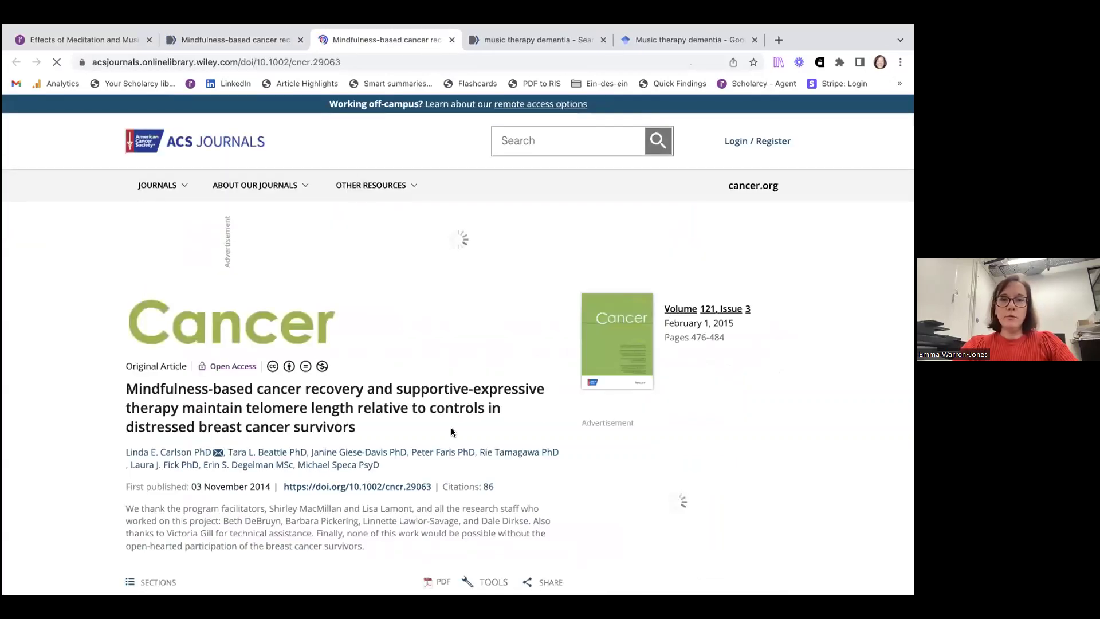
scroll(395, 440, "down", 5)
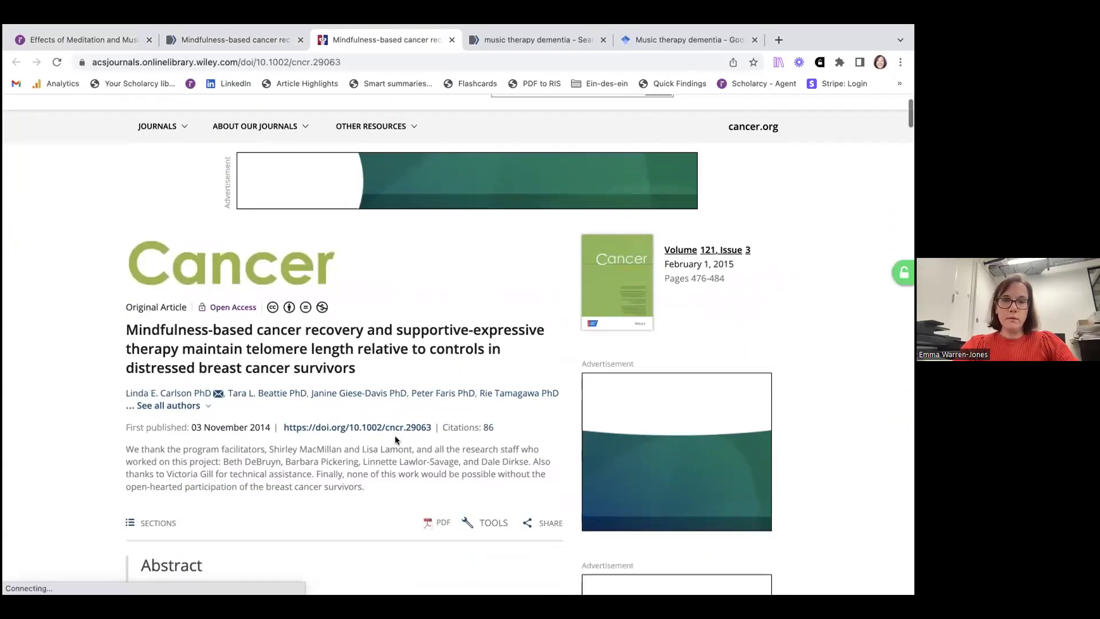
scroll(394, 435, "down", 15)
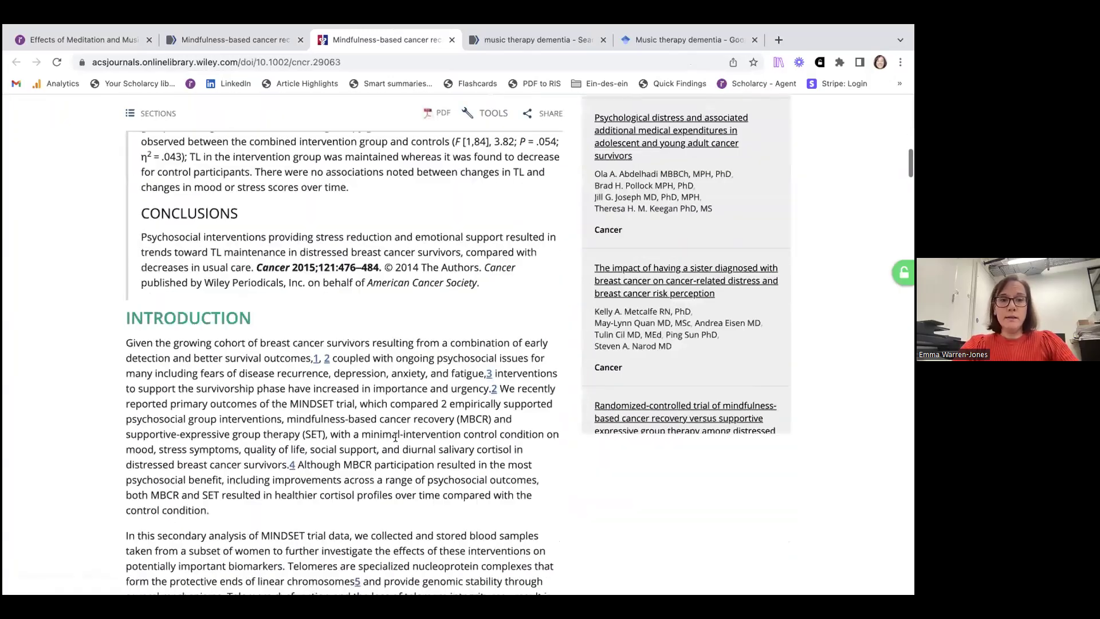
scroll(395, 437, "up", 6)
scroll(395, 437, "down", 11)
scroll(395, 438, "up", 8)
scroll(395, 436, "up", 15)
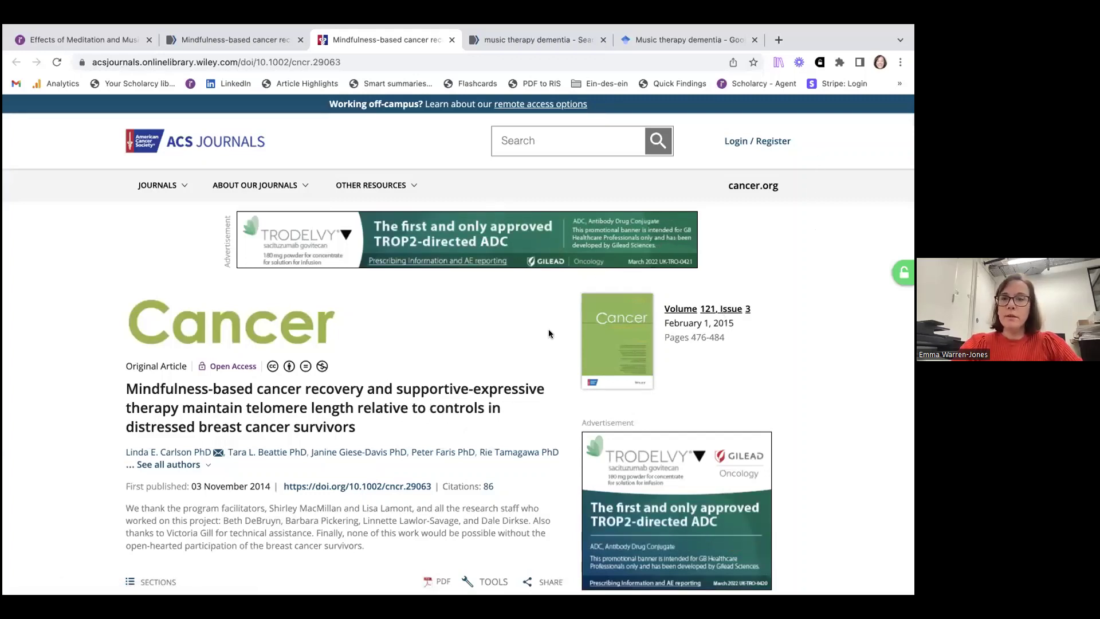
- Generate Scholarcy's summary flashcard for the telomere length article and scroll through its sections
left_click(778, 63)
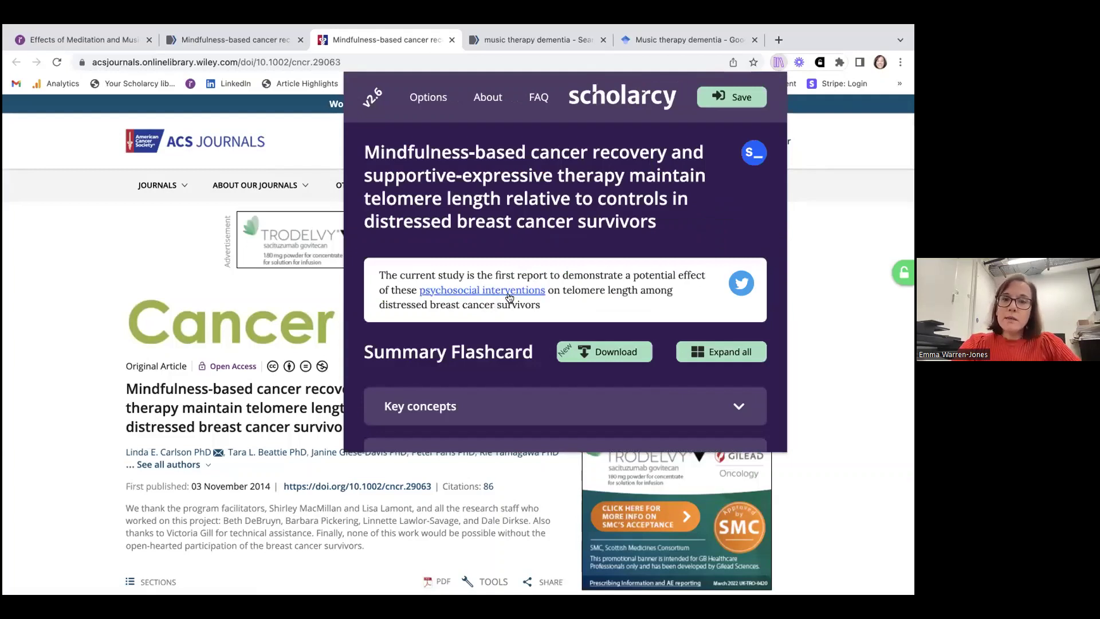
scroll(509, 297, "down", 6)
scroll(508, 297, "down", 4)
scroll(508, 296, "up", 10)
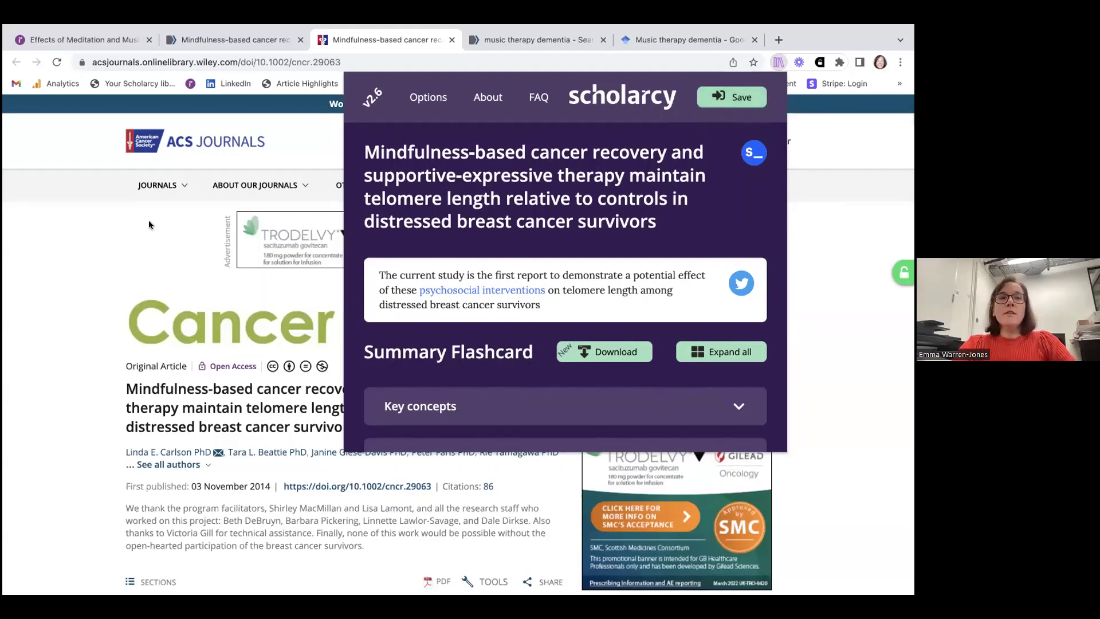
- Return to the Music therapy article and collapse its Comparative analysis section
left_click(78, 40)
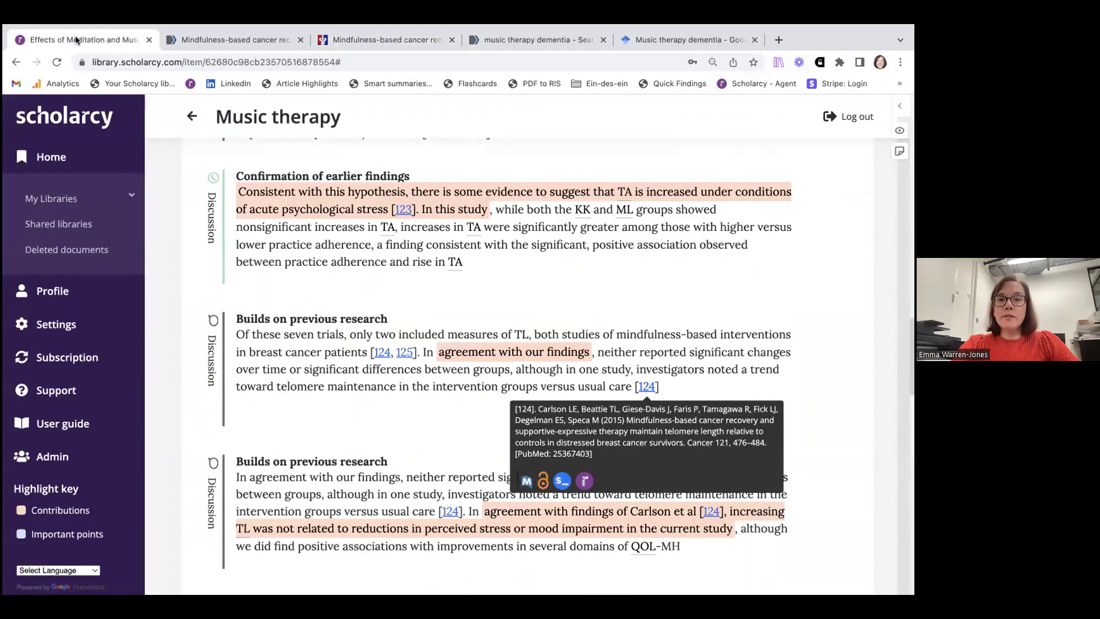
scroll(400, 408, "up", 5)
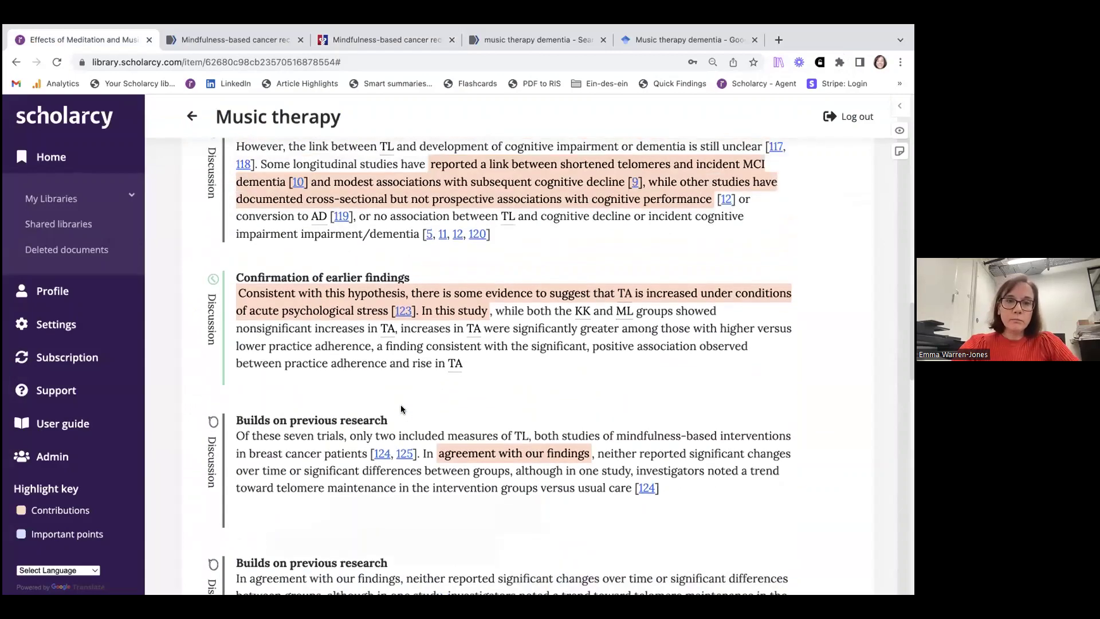
scroll(400, 406, "up", 15)
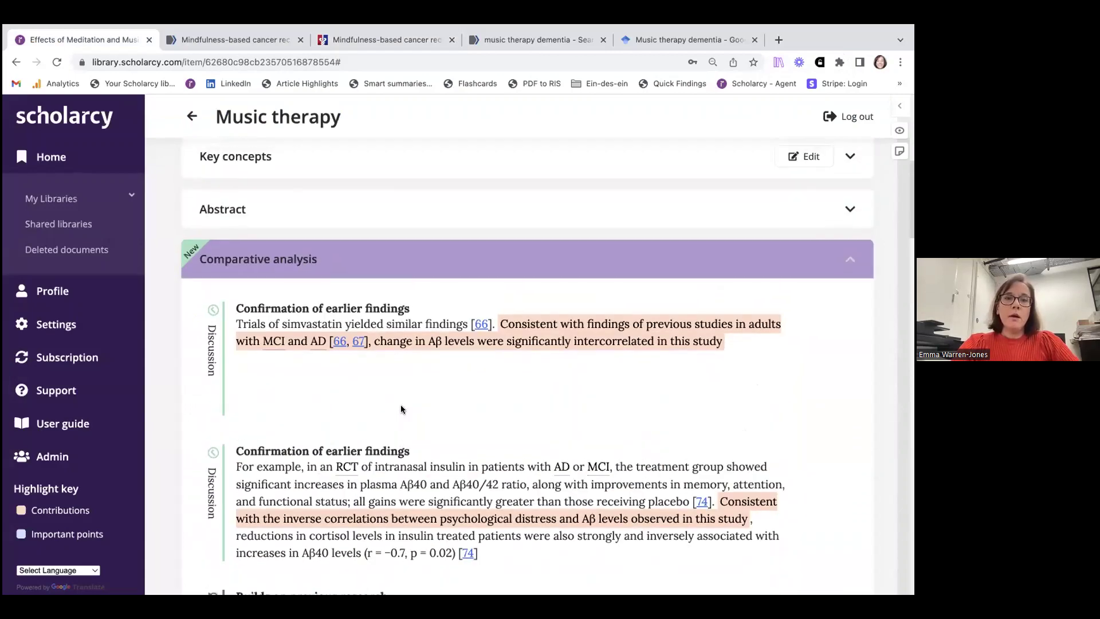
left_click(404, 317)
scroll(403, 316, "down", 3)
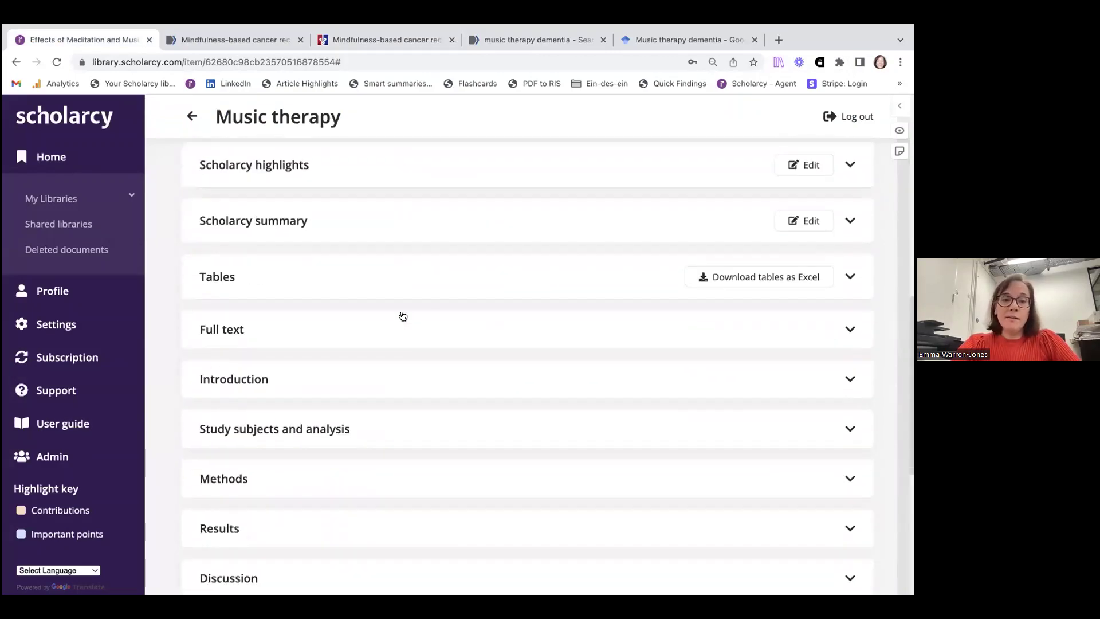
scroll(403, 316, "down", 4)
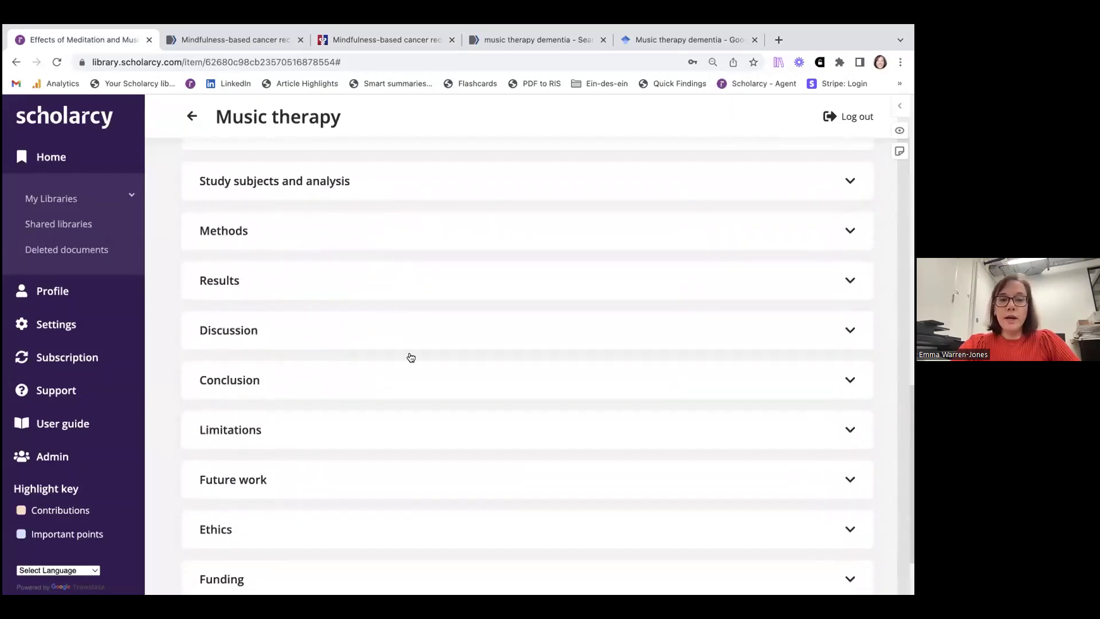
- Review the Limitations section's opening paragraph, then close it and expand Future work
left_click(321, 429)
scroll(322, 423, "down", 4)
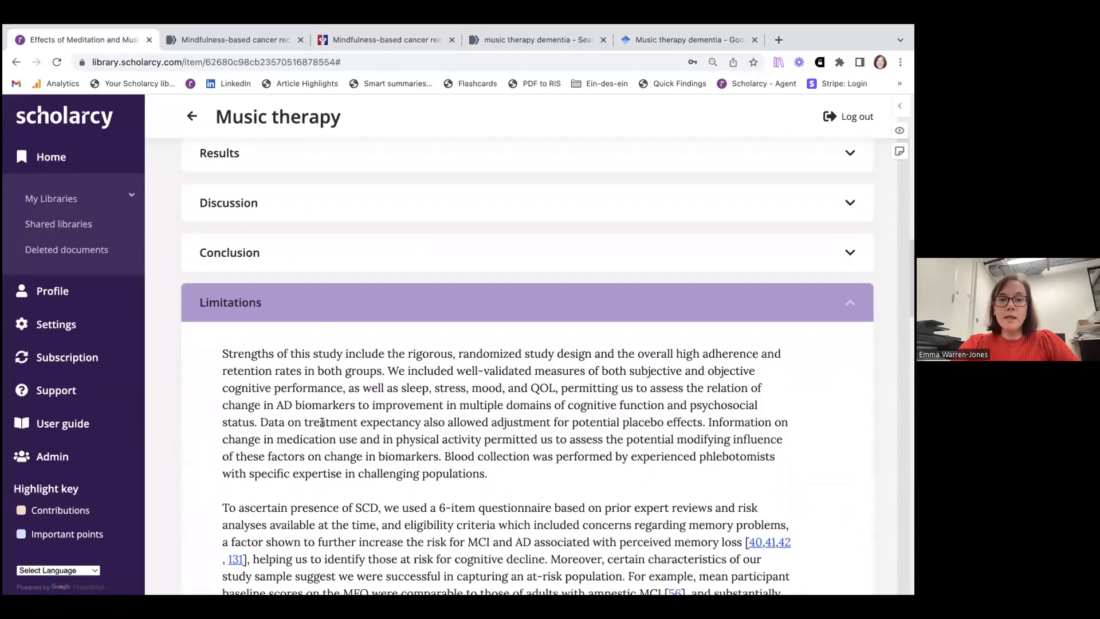
scroll(321, 424, "down", 4)
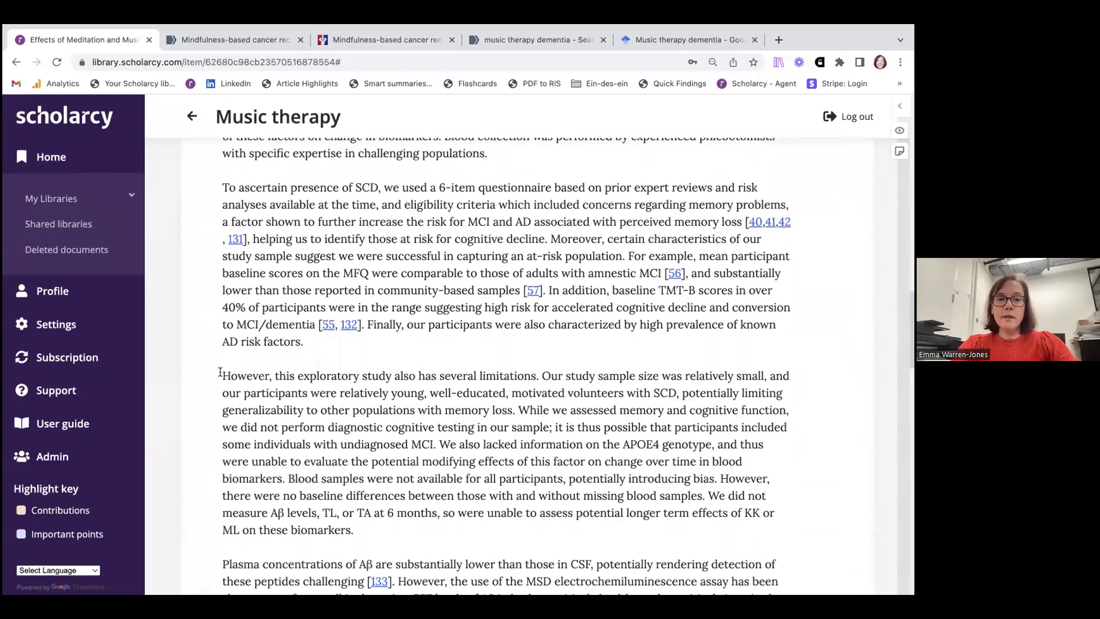
mouse_move(221, 375)
left_mouse_down()
mouse_move(531, 378)
mouse_move(532, 389)
mouse_move(566, 389)
left_mouse_up()
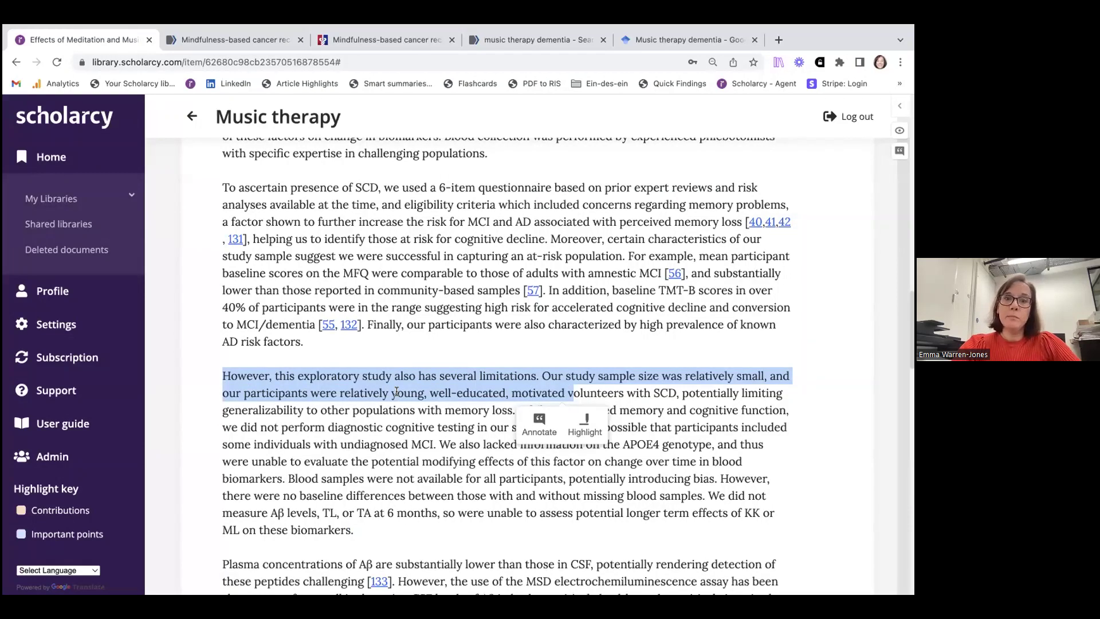
left_click(378, 356)
scroll(379, 356, "up", 5)
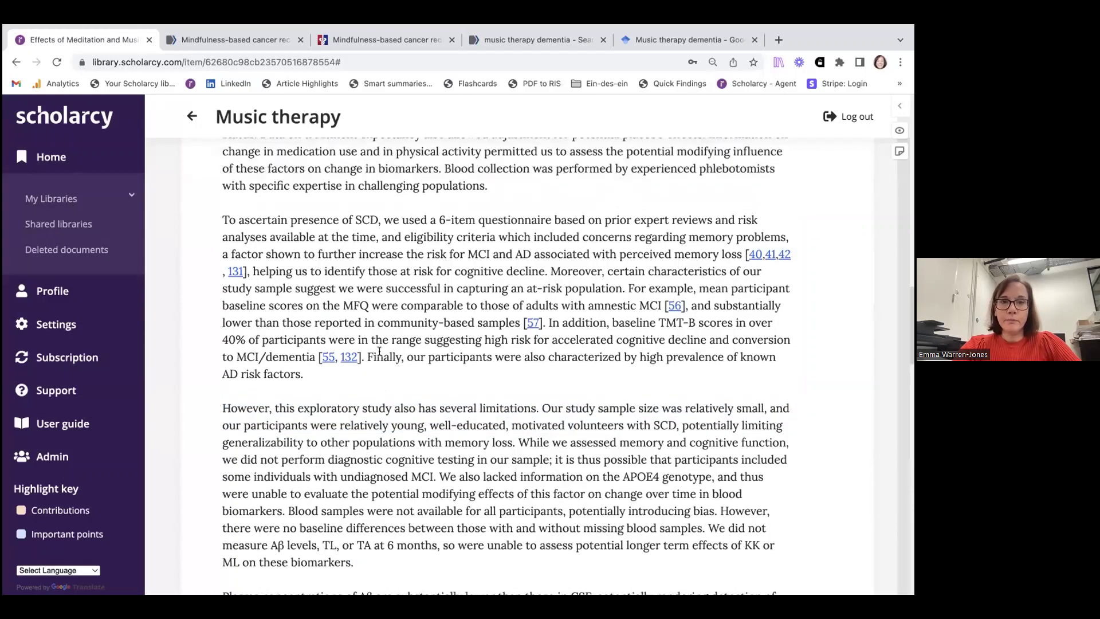
left_click(360, 241)
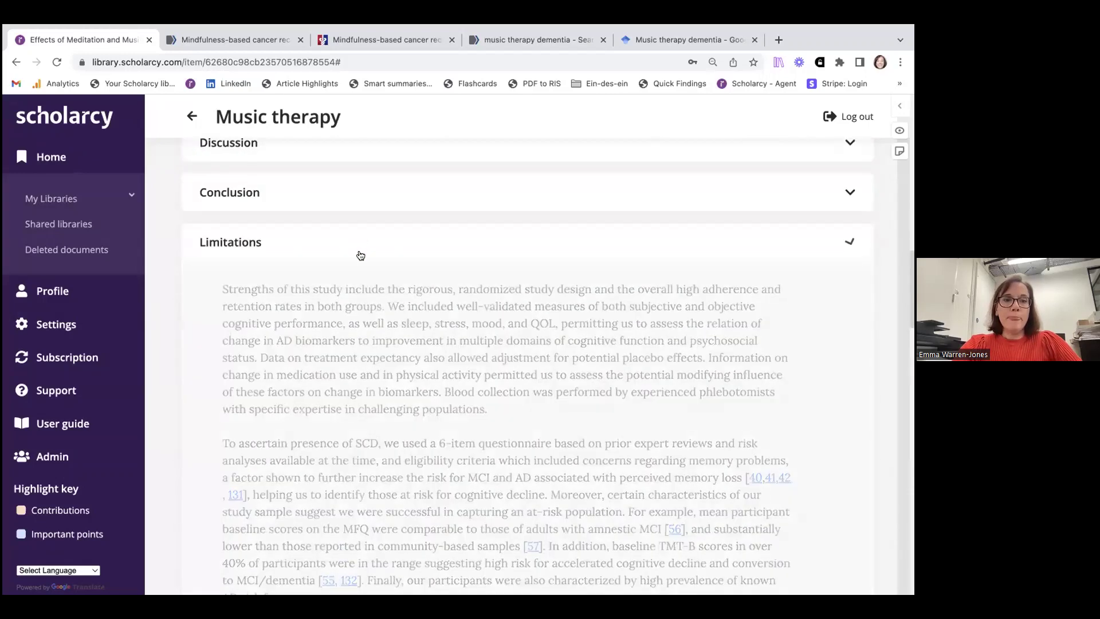
left_click(310, 383)
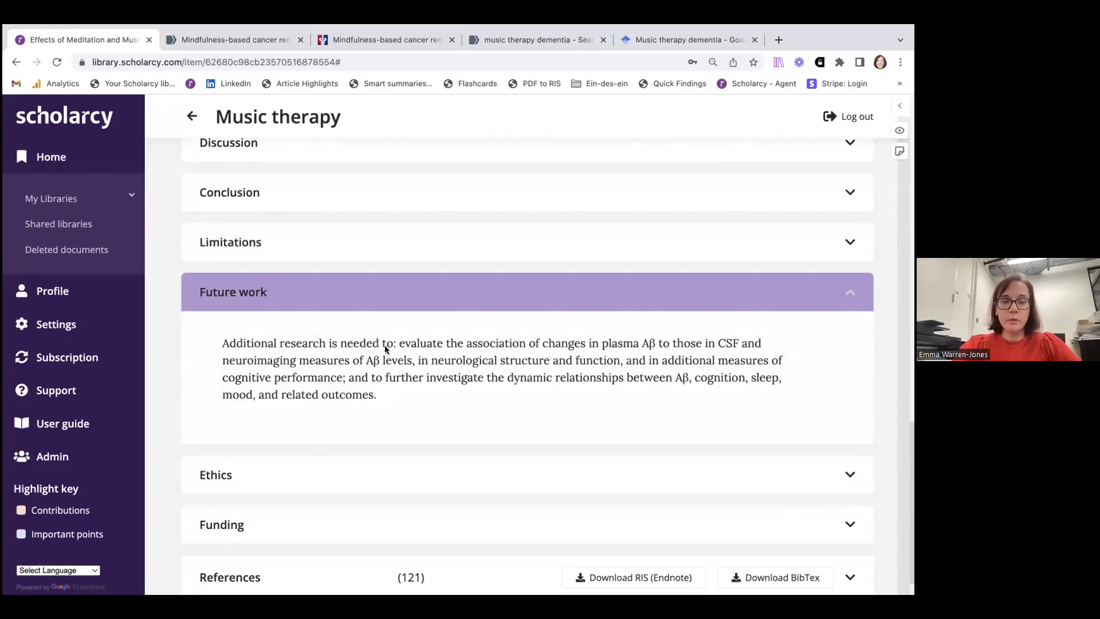
- Swap Future work for the References section and browse the 121 cited works, starting with the 2009 Science telomere paper
left_click(385, 301)
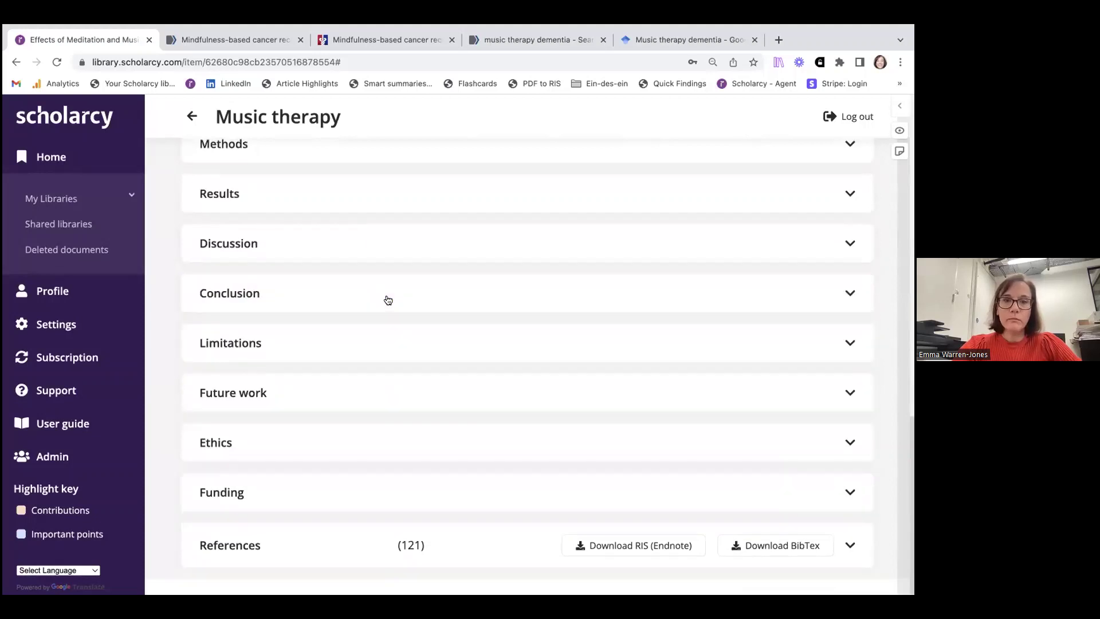
left_click(290, 543)
scroll(354, 409, "down", 1)
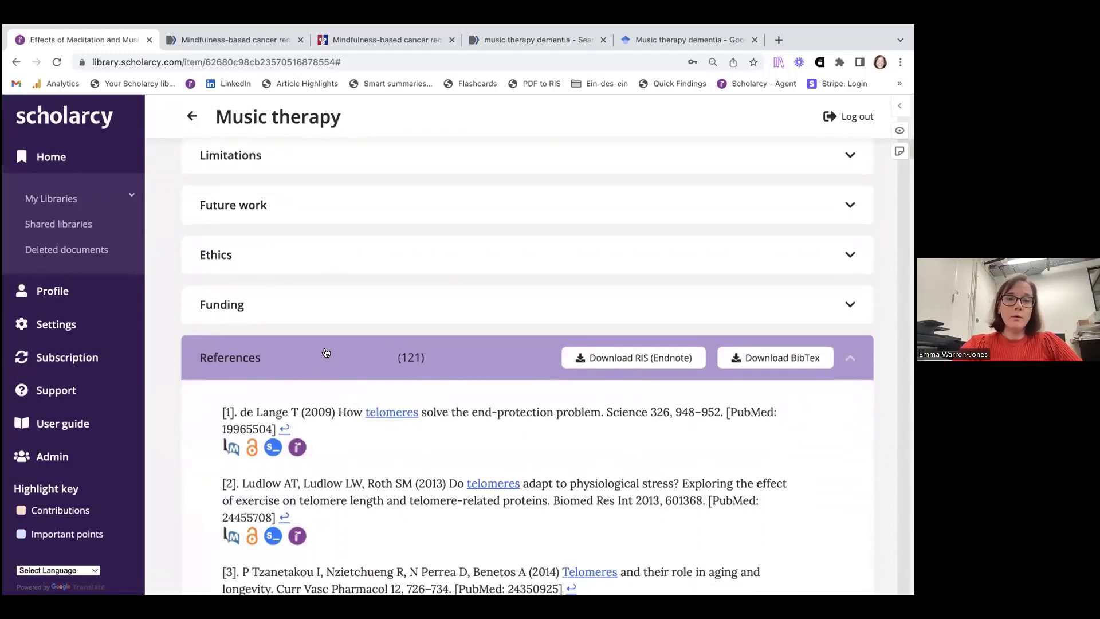
scroll(322, 355, "down", 4)
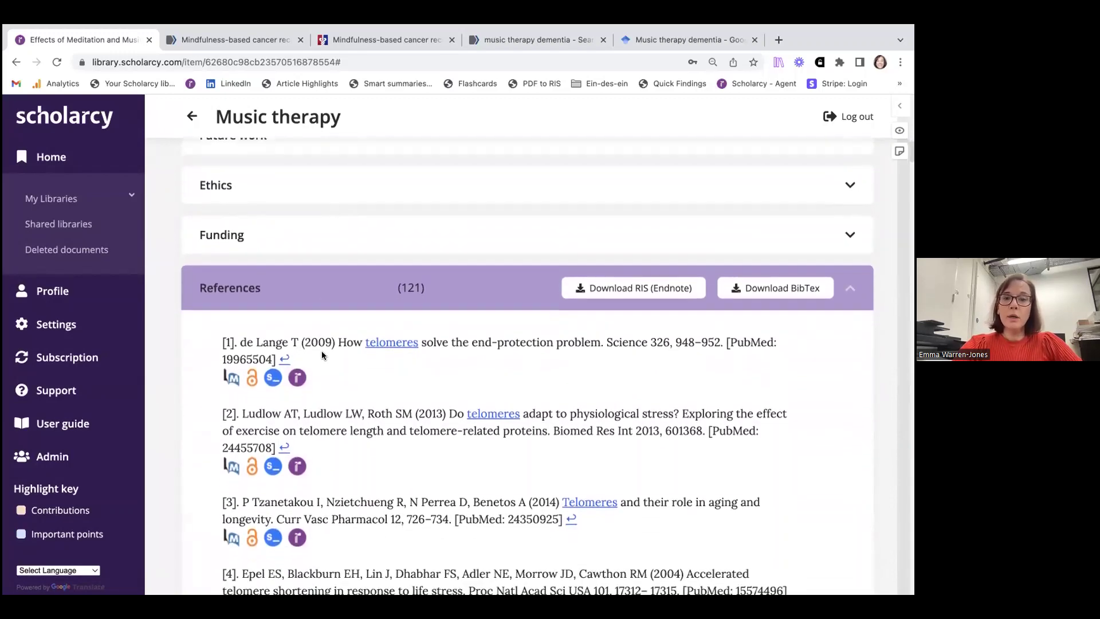
scroll(321, 351, "down", 1)
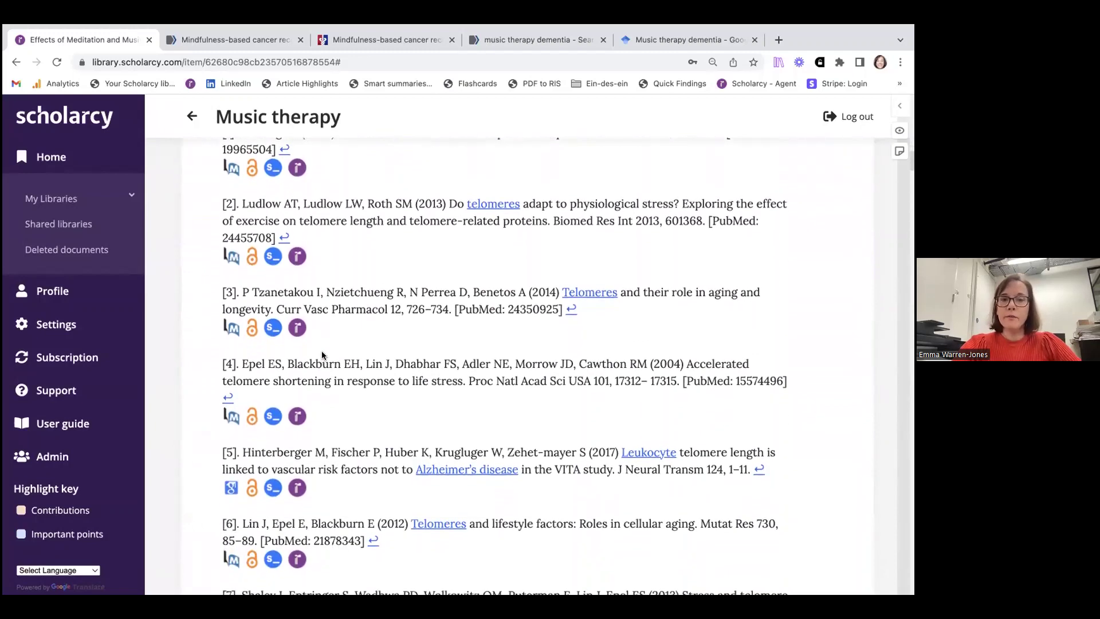
scroll(322, 351, "up", 2)
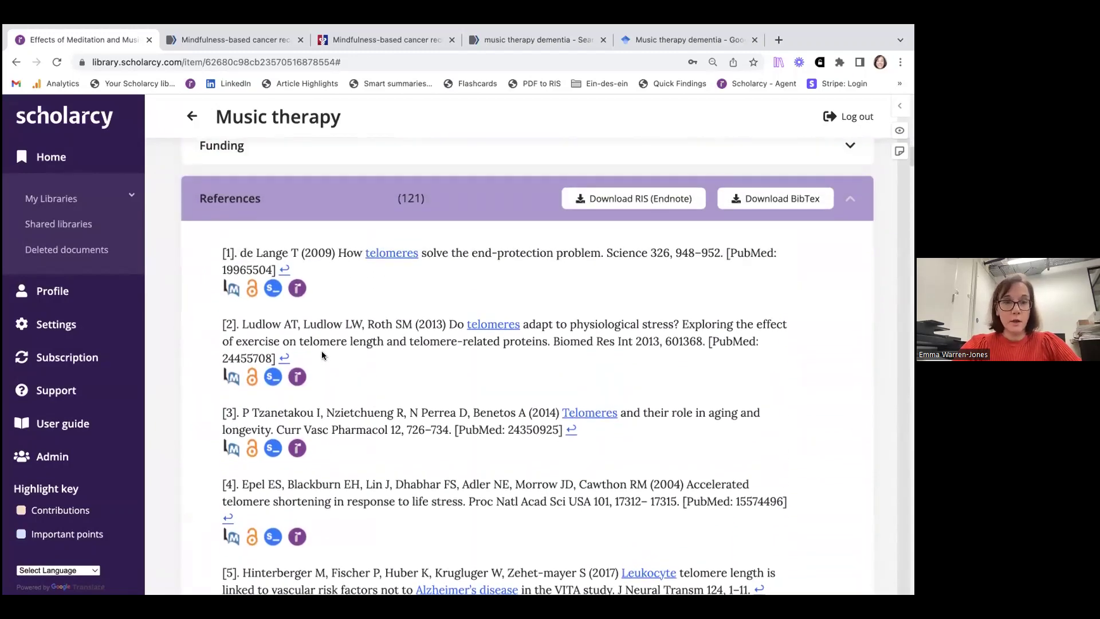
scroll(321, 355, "down", 1)
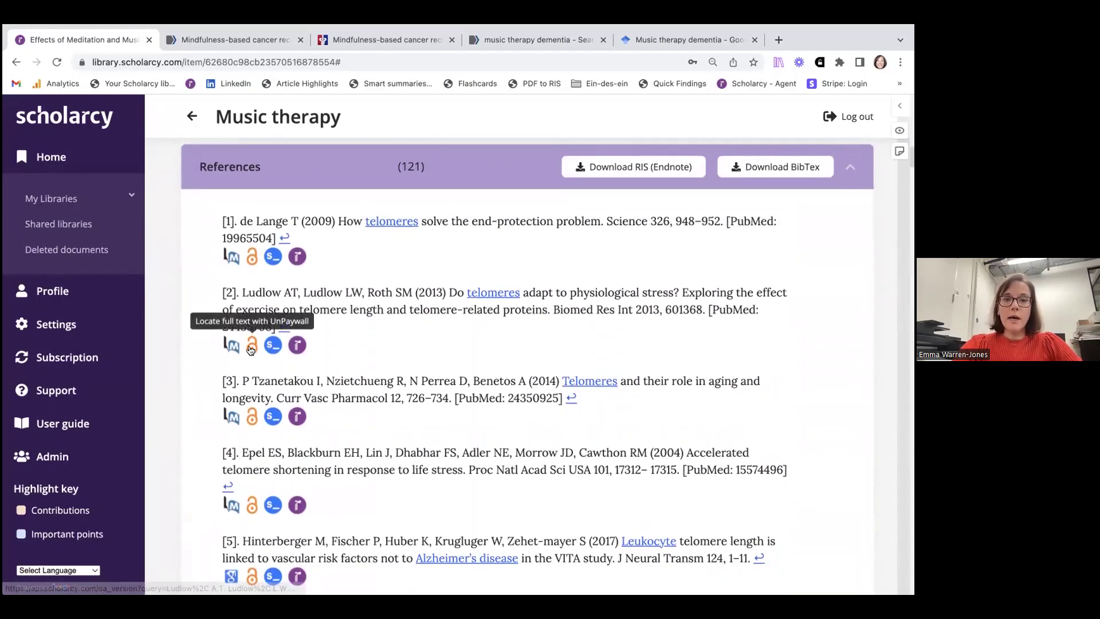
scroll(309, 469, "down", 4)
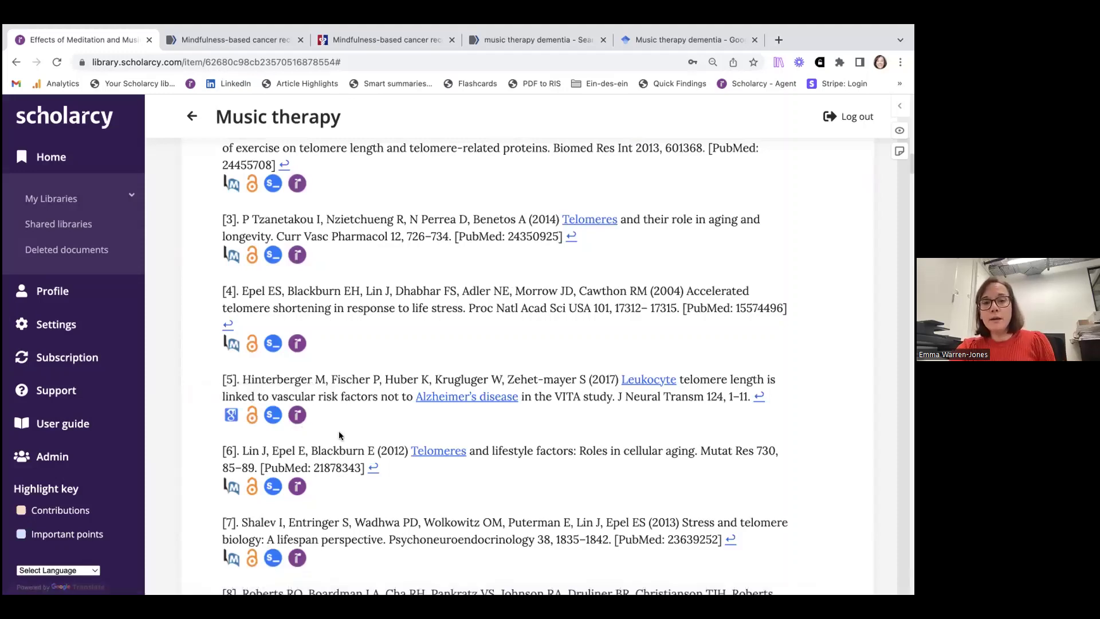
scroll(339, 431, "down", 3)
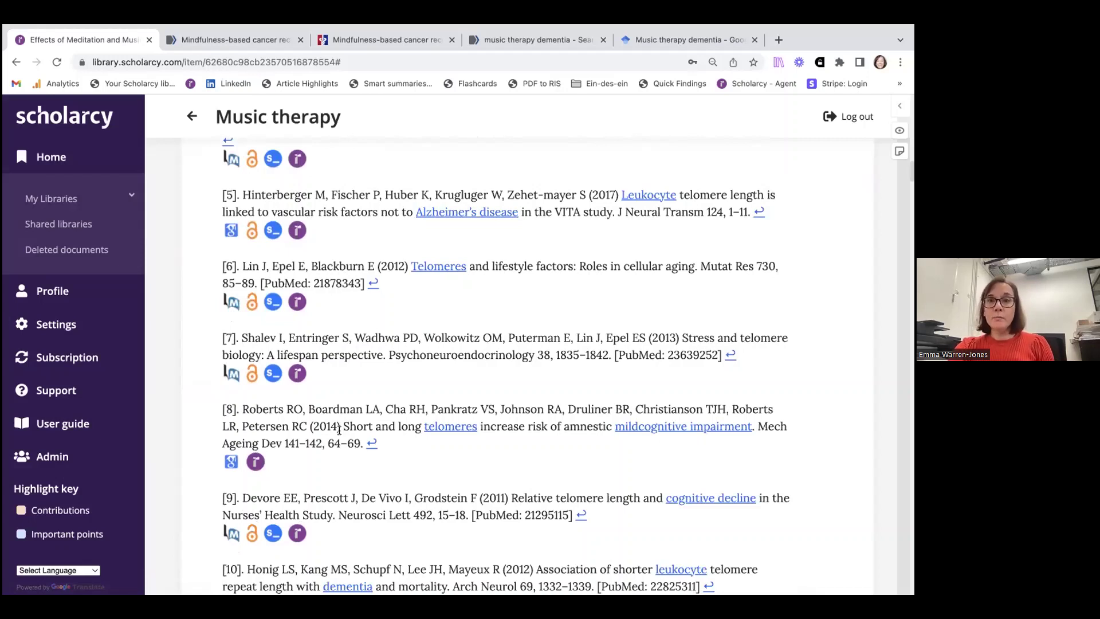
scroll(339, 431, "down", 1)
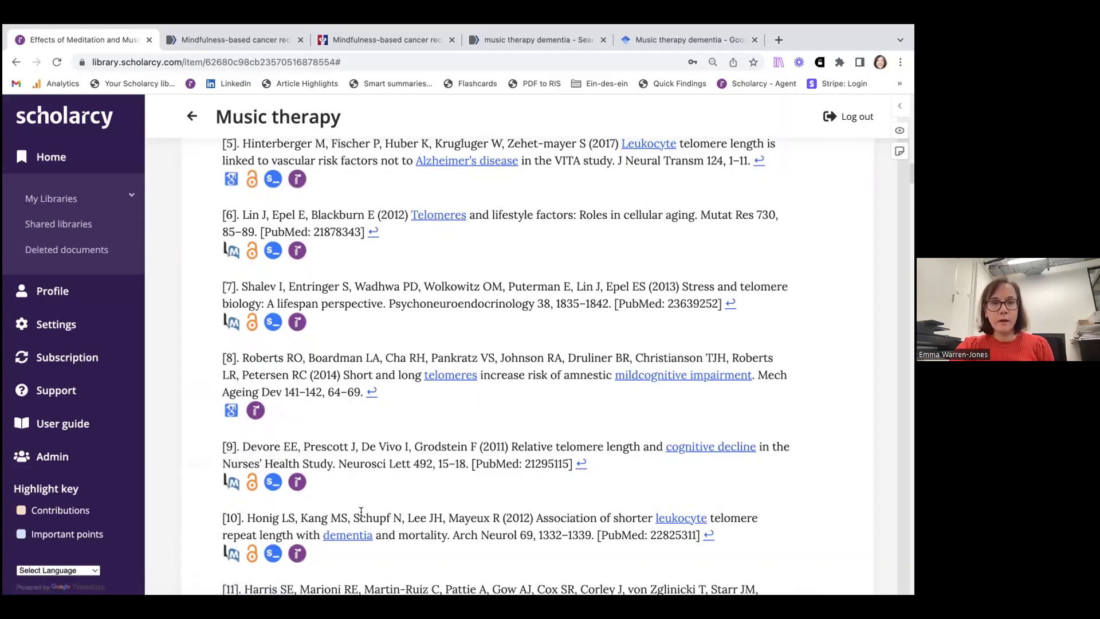
scroll(361, 511, "down", 1)
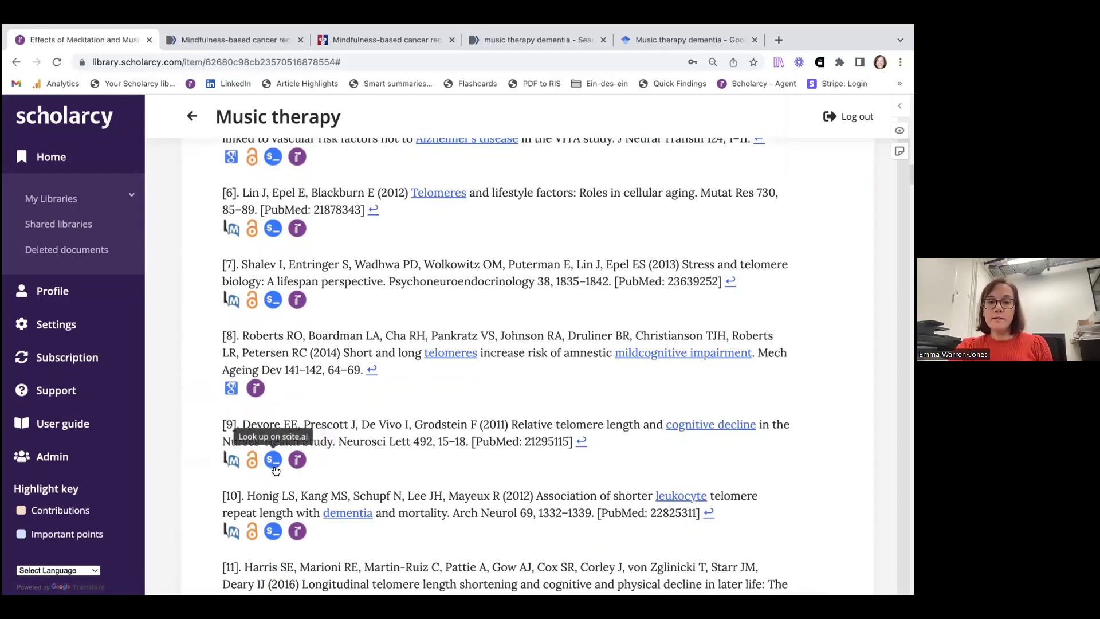
scroll(353, 430, "up", 5)
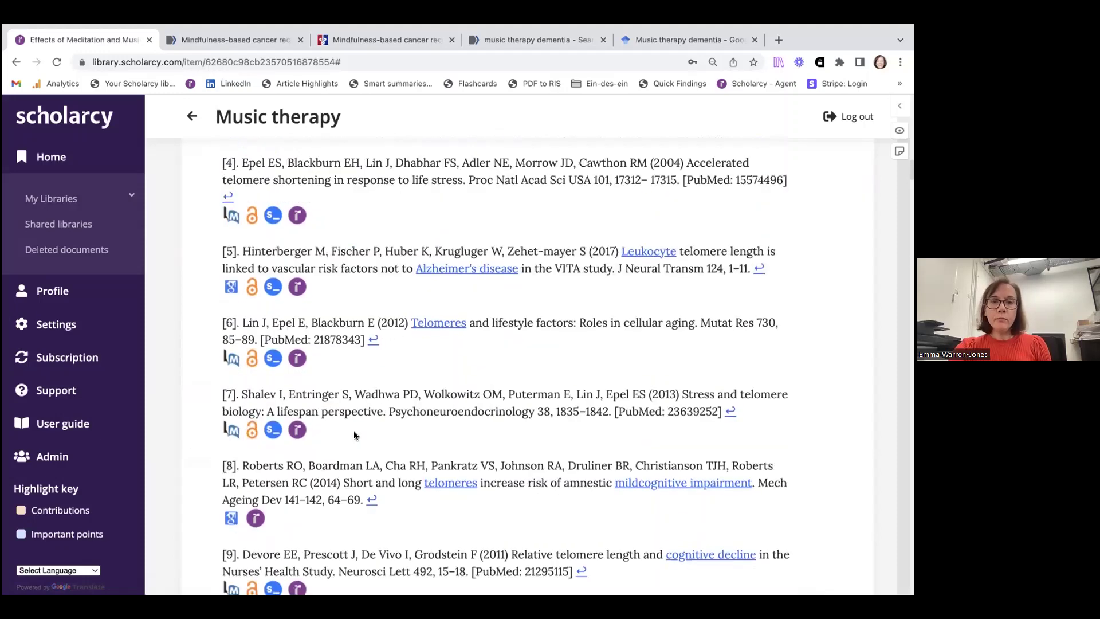
scroll(352, 431, "up", 3)
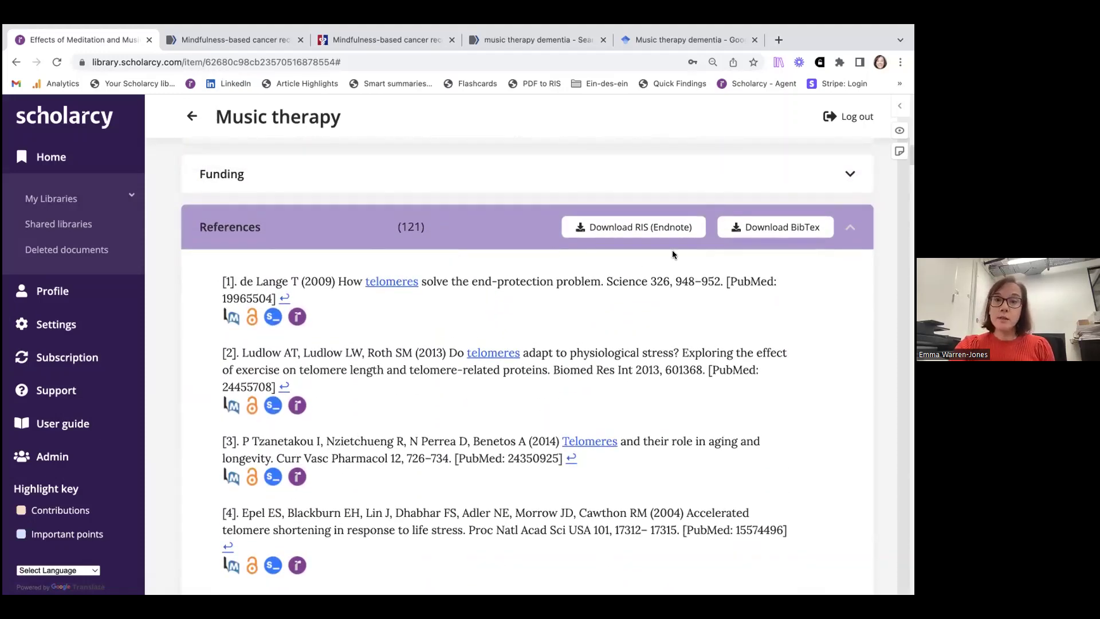
- Save the references as the RIS (Endnote) file Effects_of_Medit….ris
left_click(625, 228)
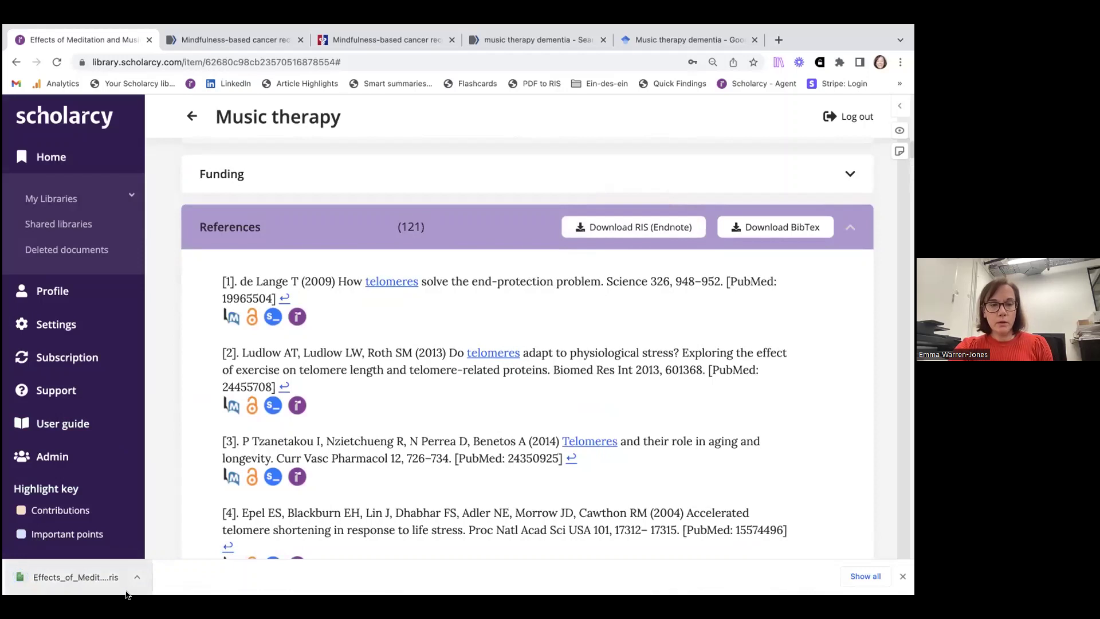
mouse_move(245, 593)
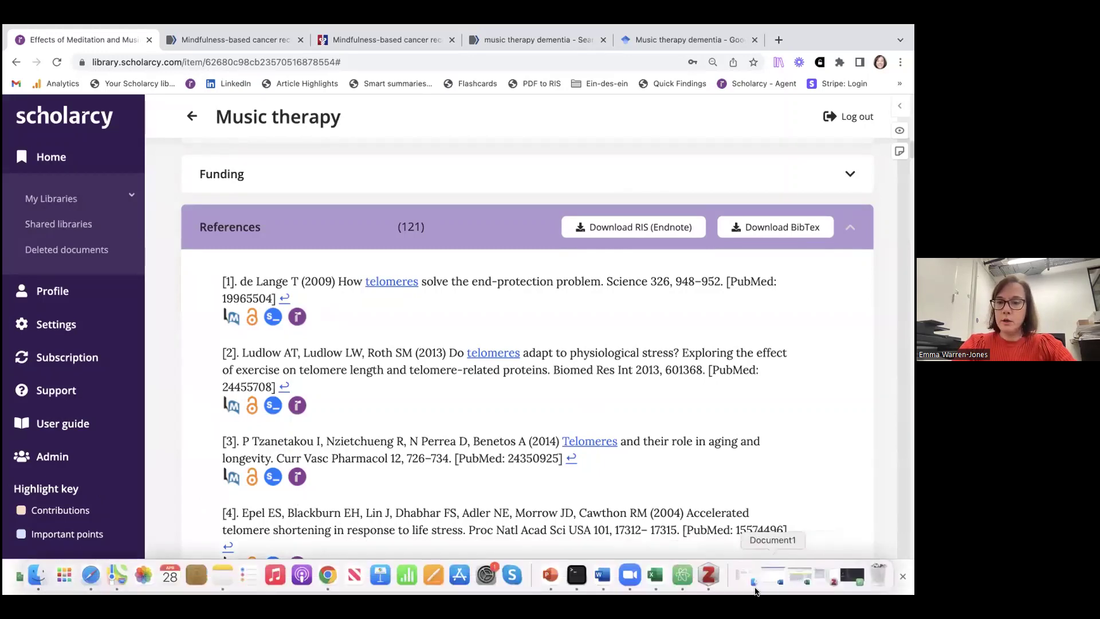
- Import the downloaded .ris file into a new Zotero collection, bringing in 121 references
left_click(707, 576)
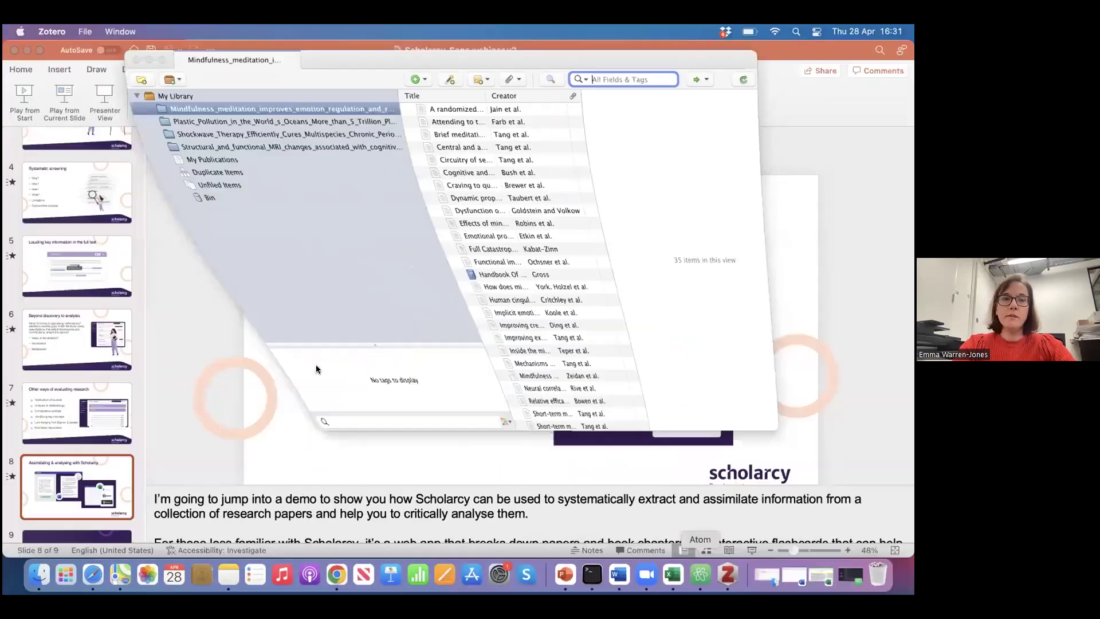
left_click(161, 60)
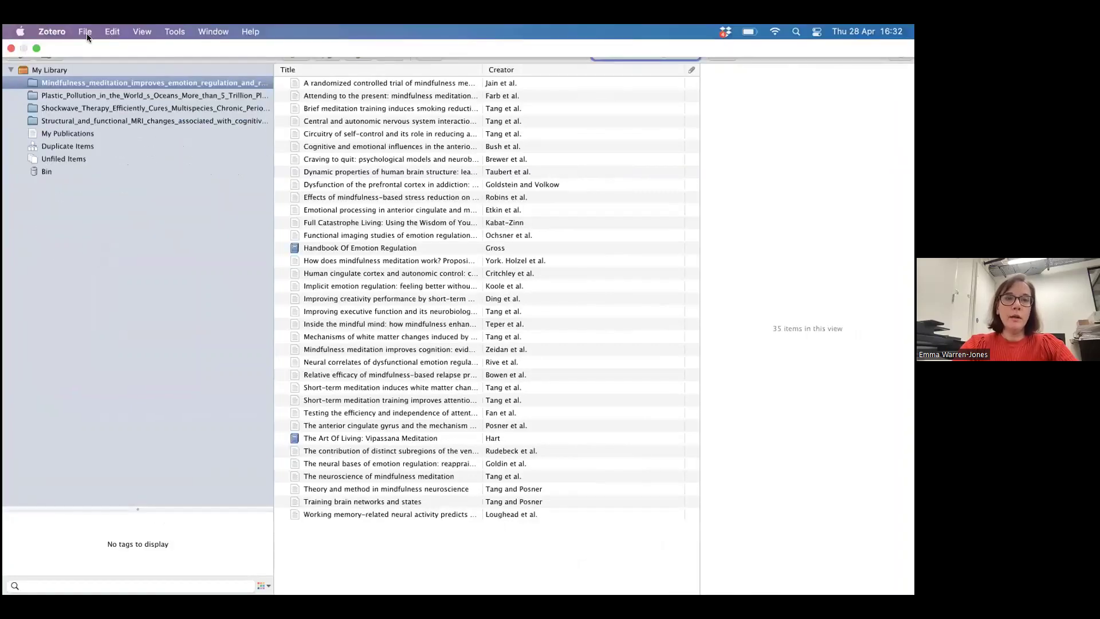
left_click(84, 31)
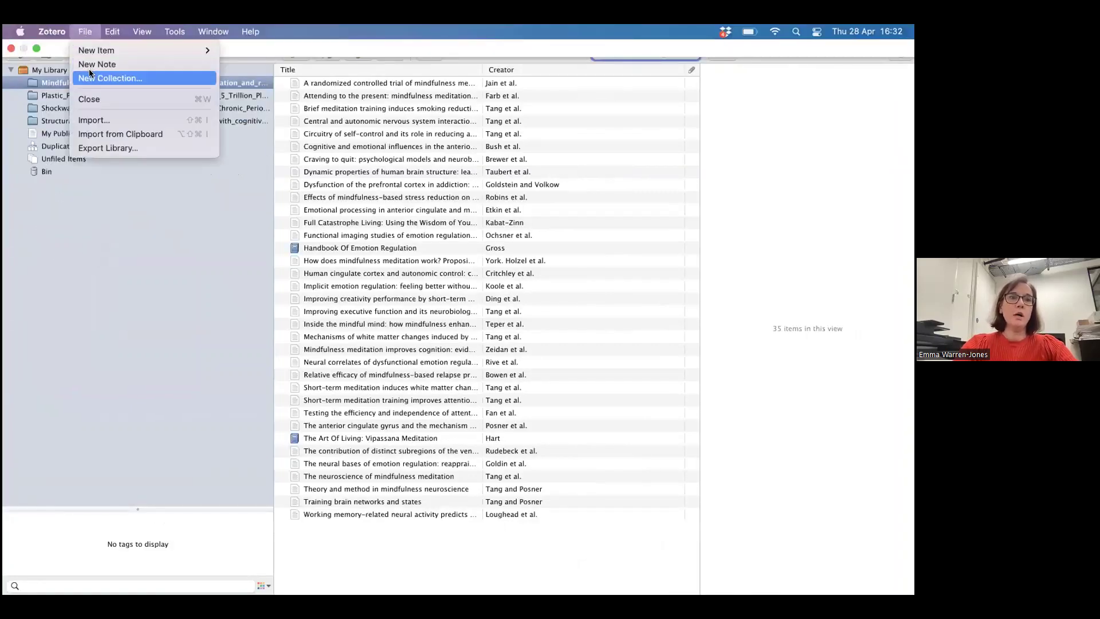
left_click(90, 120)
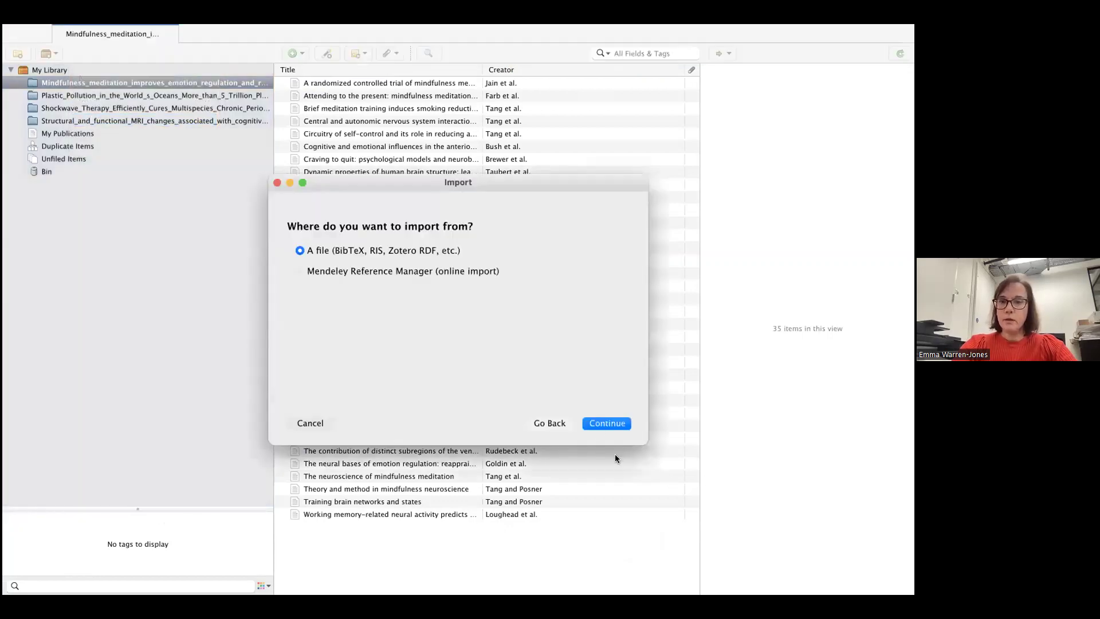
left_click(600, 424)
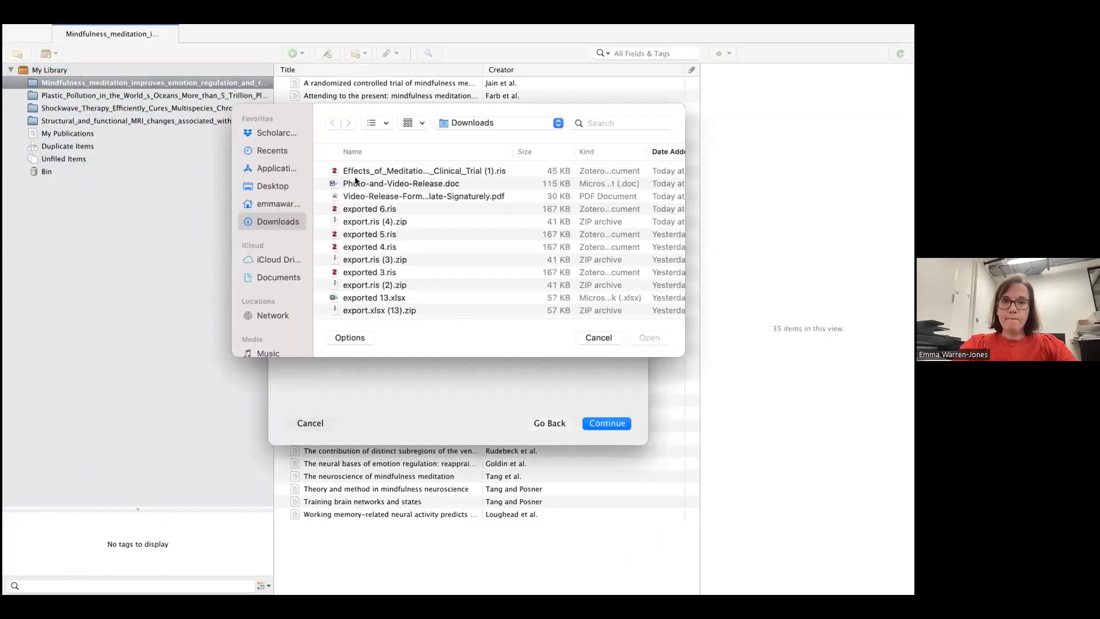
double_click(363, 170)
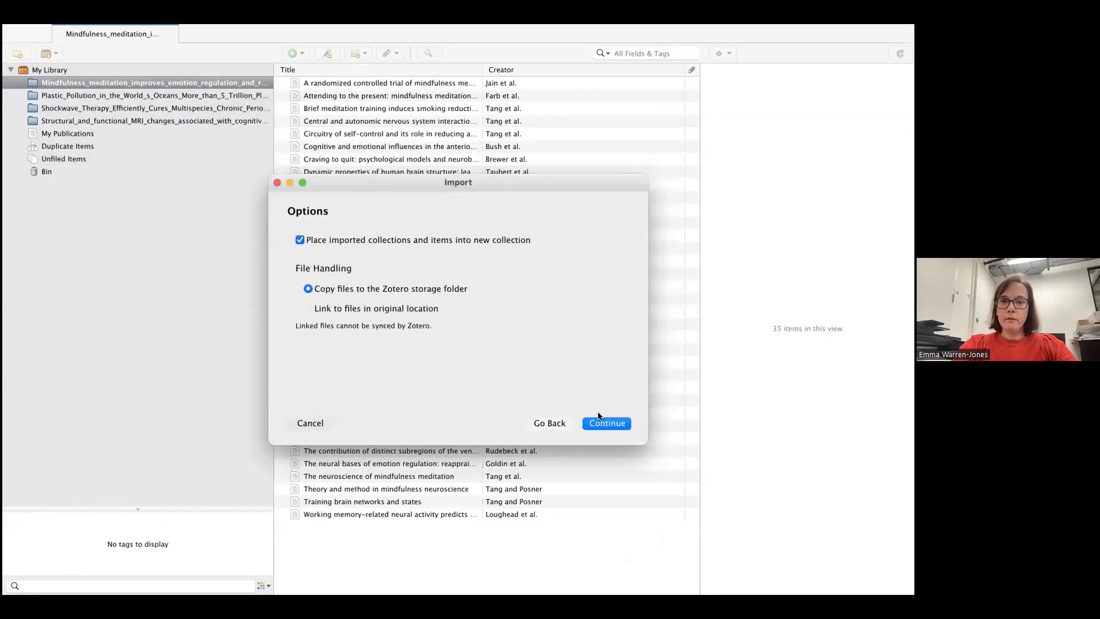
left_click(604, 424)
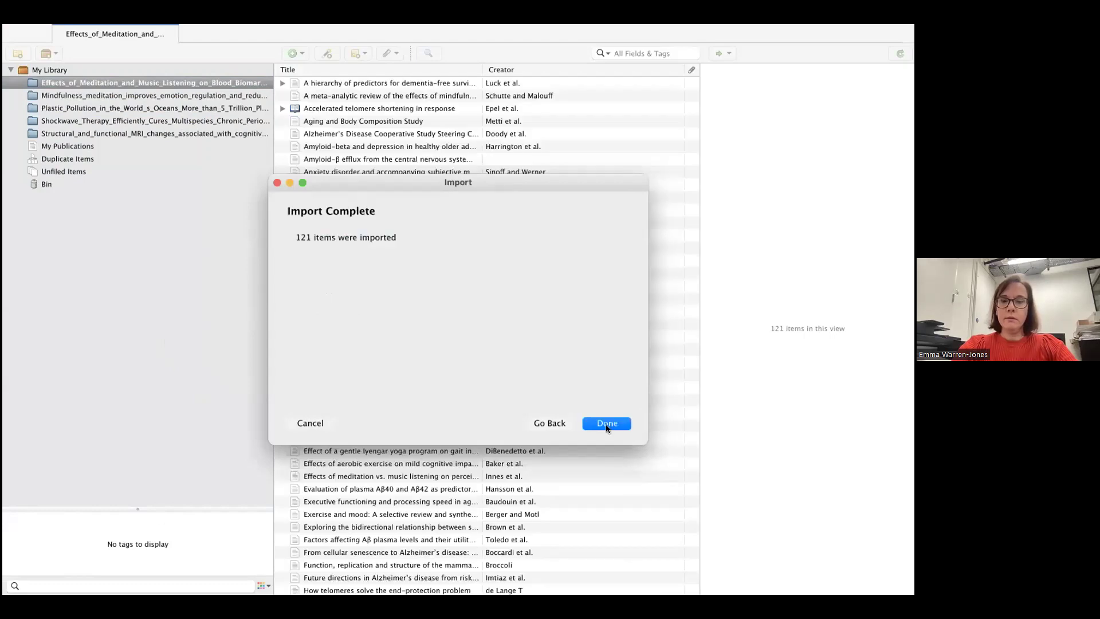
left_click(606, 424)
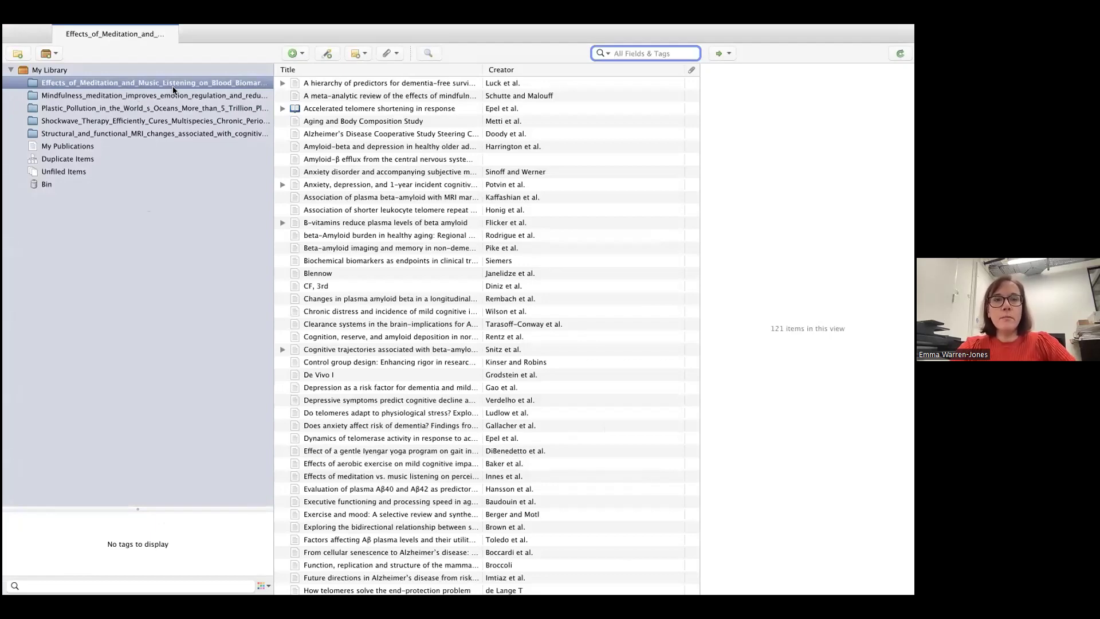
- Inspect the plasma amyloid beta and beta-amyloid imaging items' details, then go back to Chrome
scroll(403, 296, "down", 3)
scroll(403, 296, "up", 3)
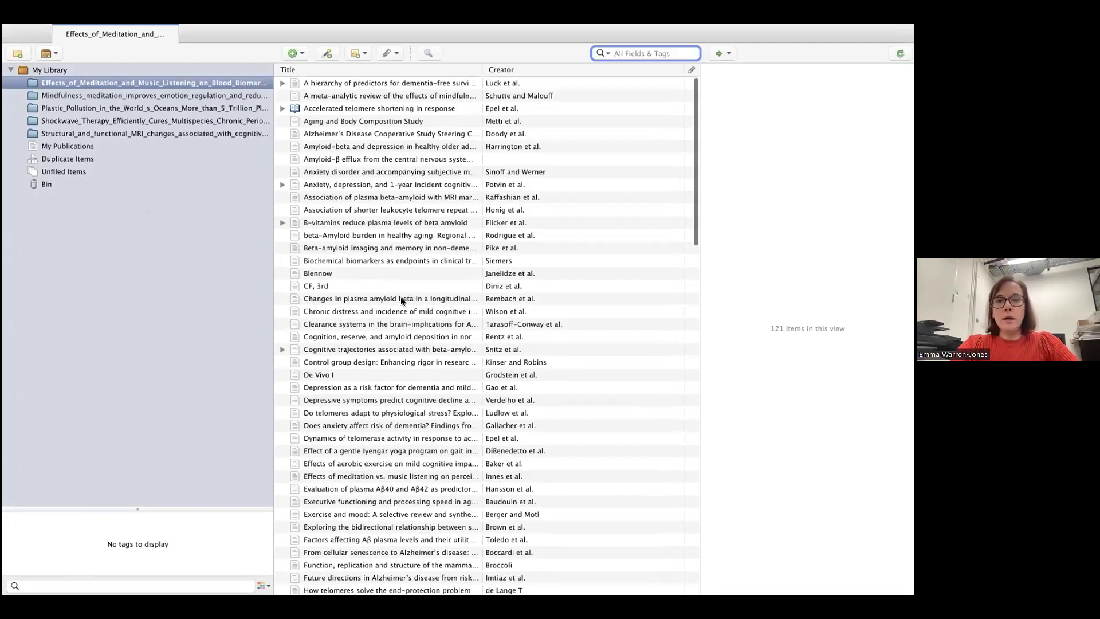
left_click(401, 299)
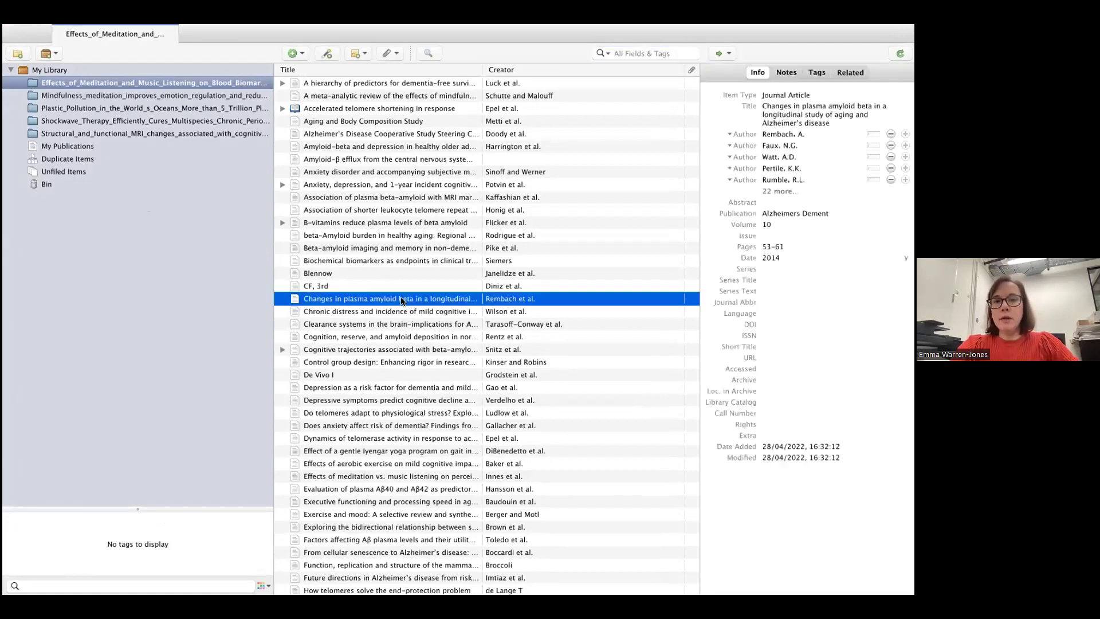
left_click(400, 249)
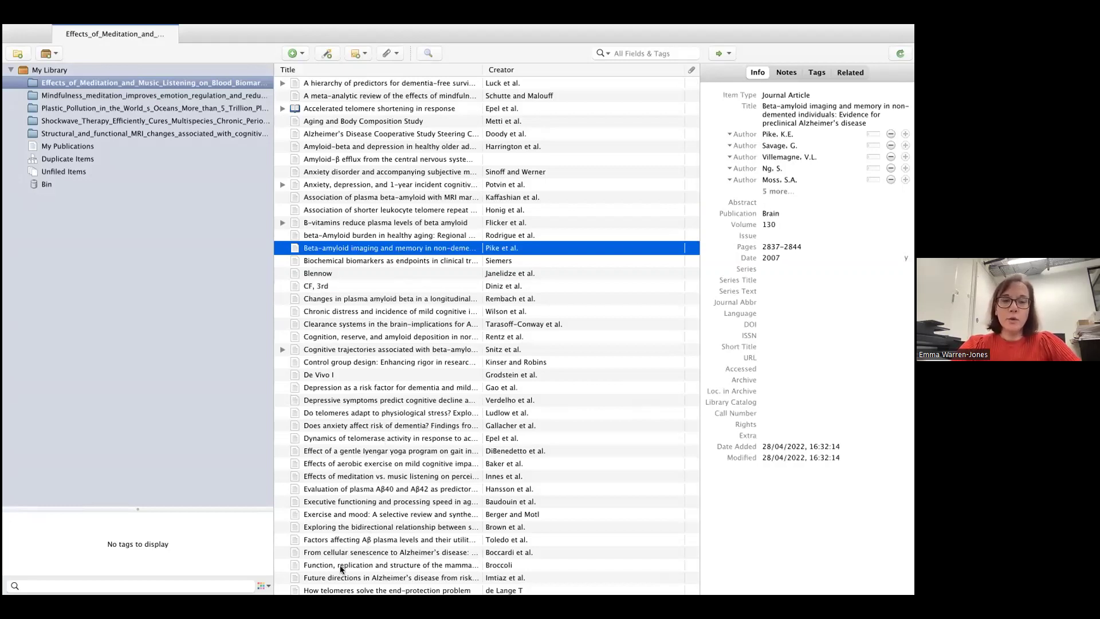
mouse_move(311, 573)
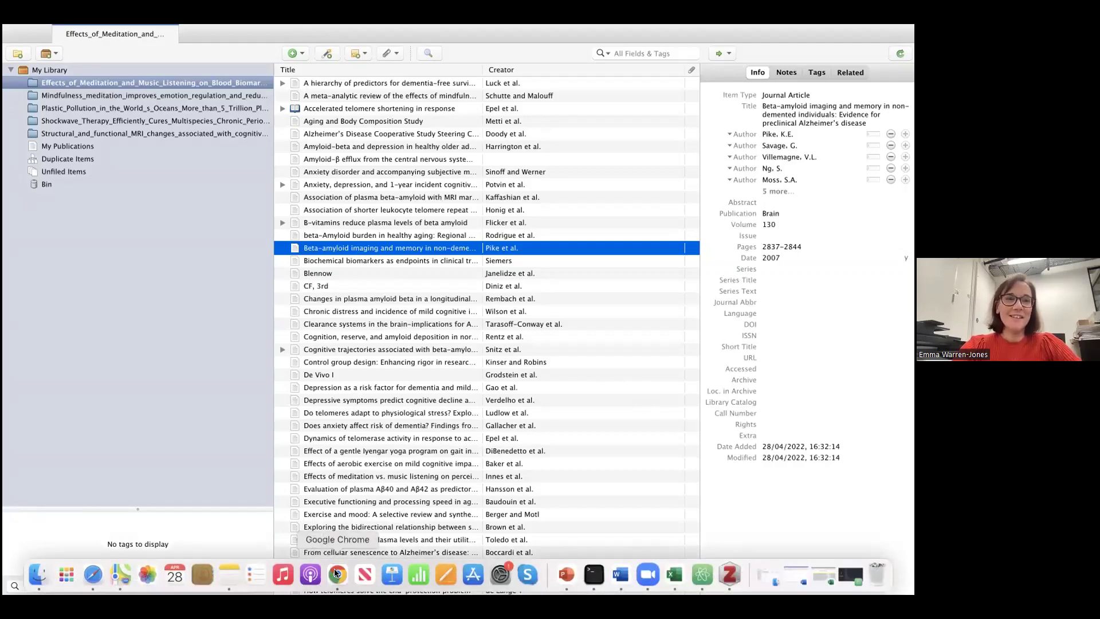
left_click(337, 574)
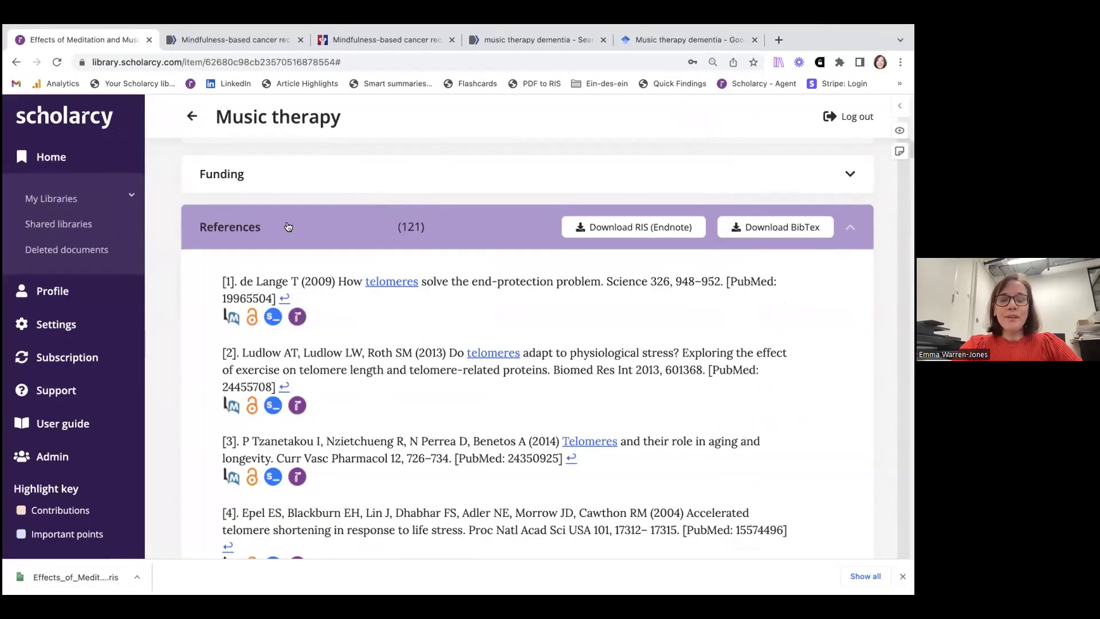
- Collapse the References section and go back to the Neuroscience library's Music therapy folder
left_click(288, 227)
scroll(288, 227, "up", 15)
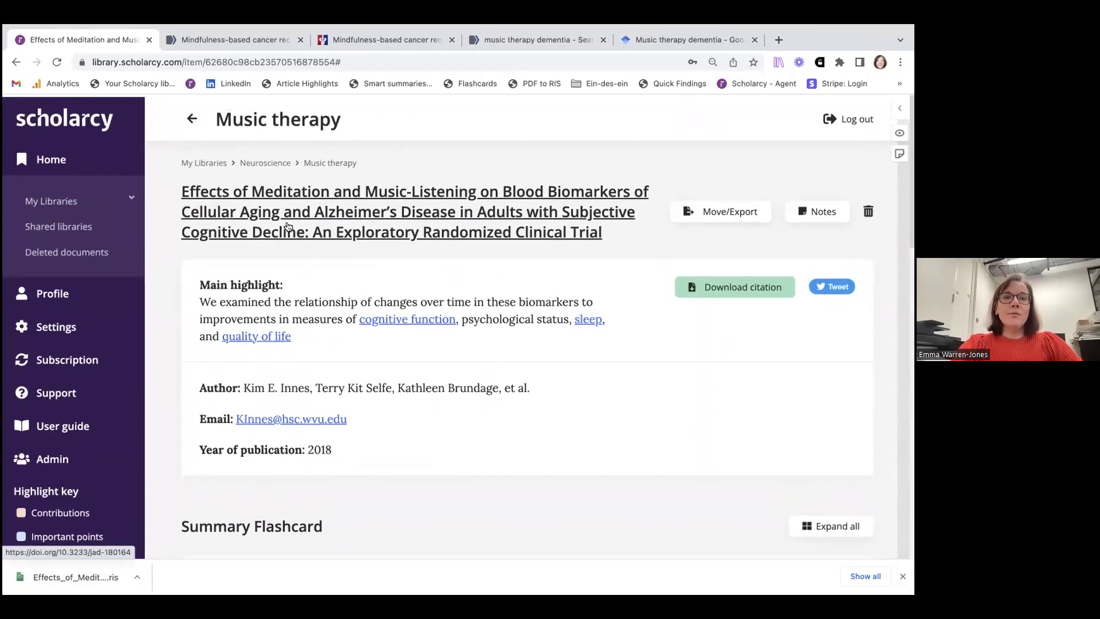
left_click(192, 118)
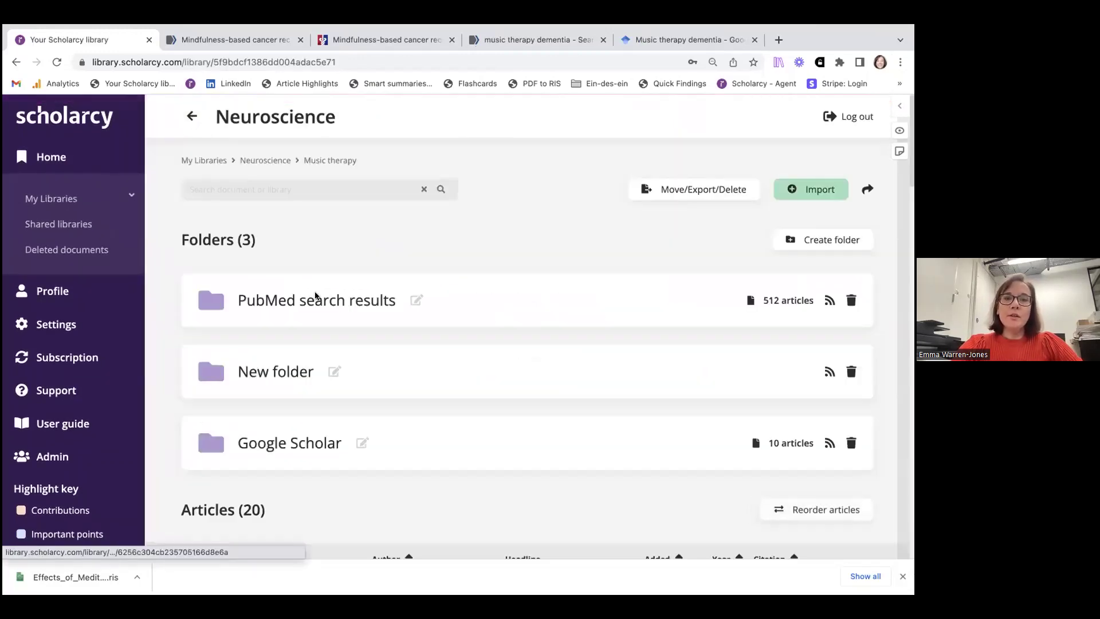
scroll(329, 310, "down", 5)
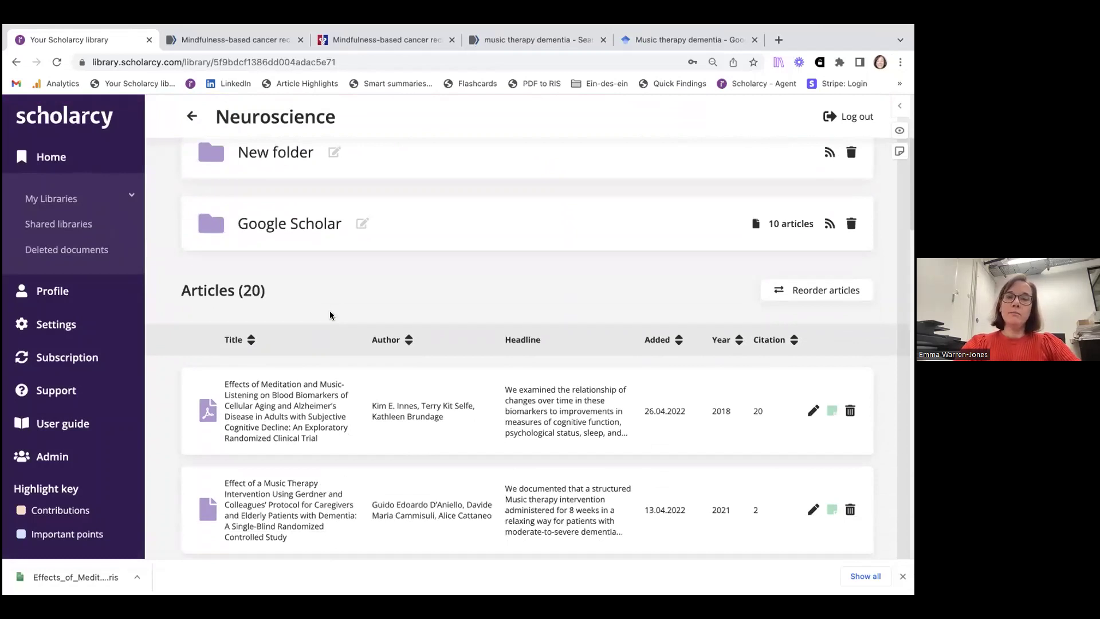
- Dismiss Chrome's download bar and look over the folder's three subfolders and 20 articles
mouse_move(914, 581)
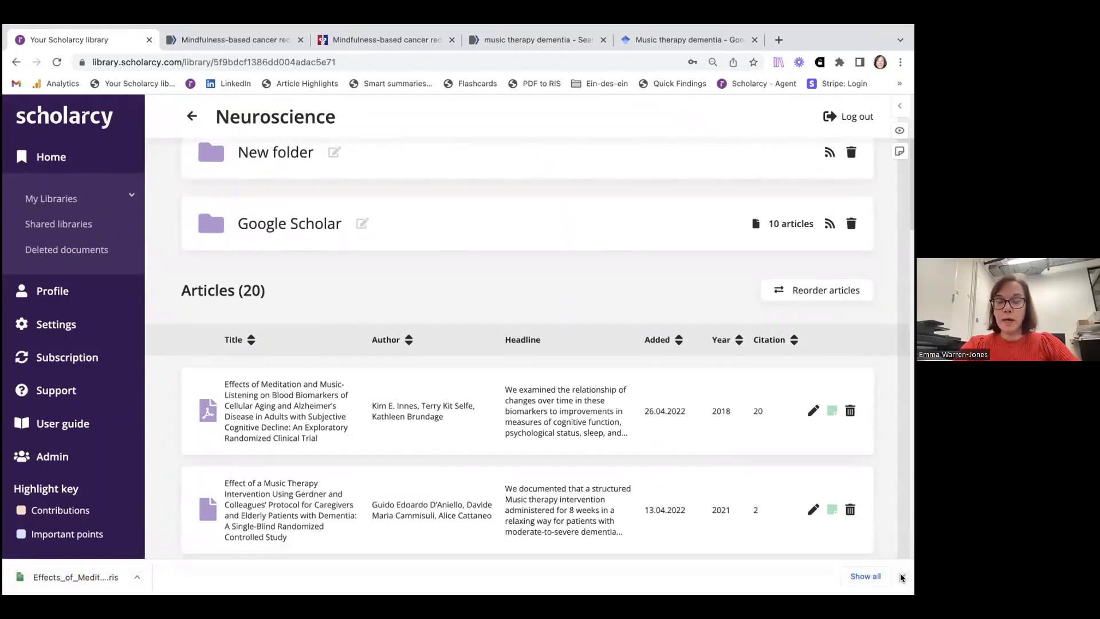
left_click(902, 576)
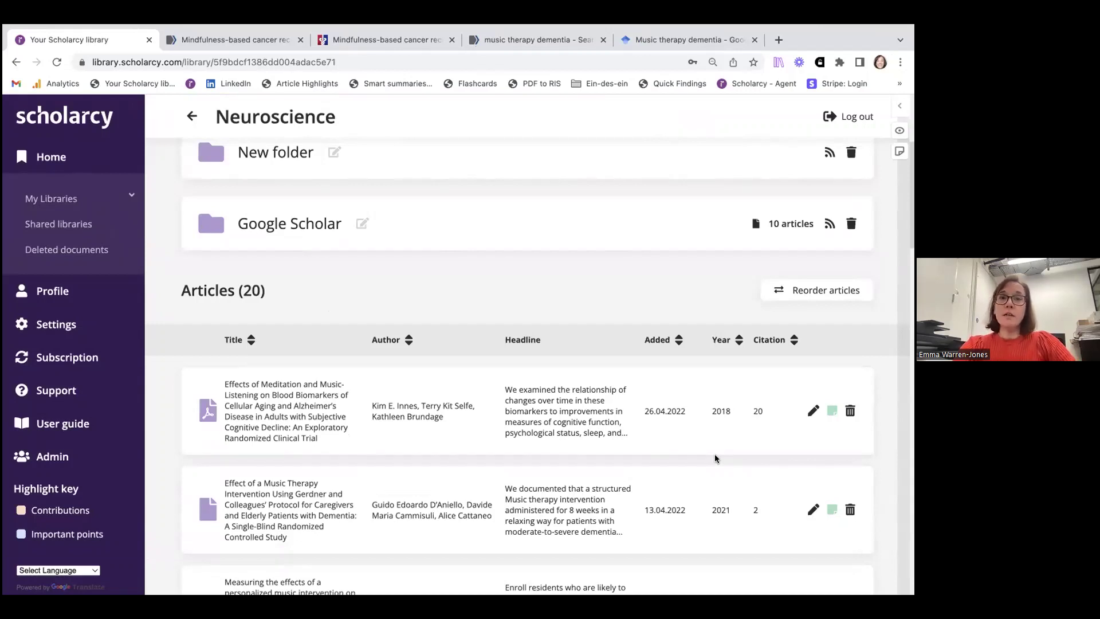
scroll(713, 454, "up", 2)
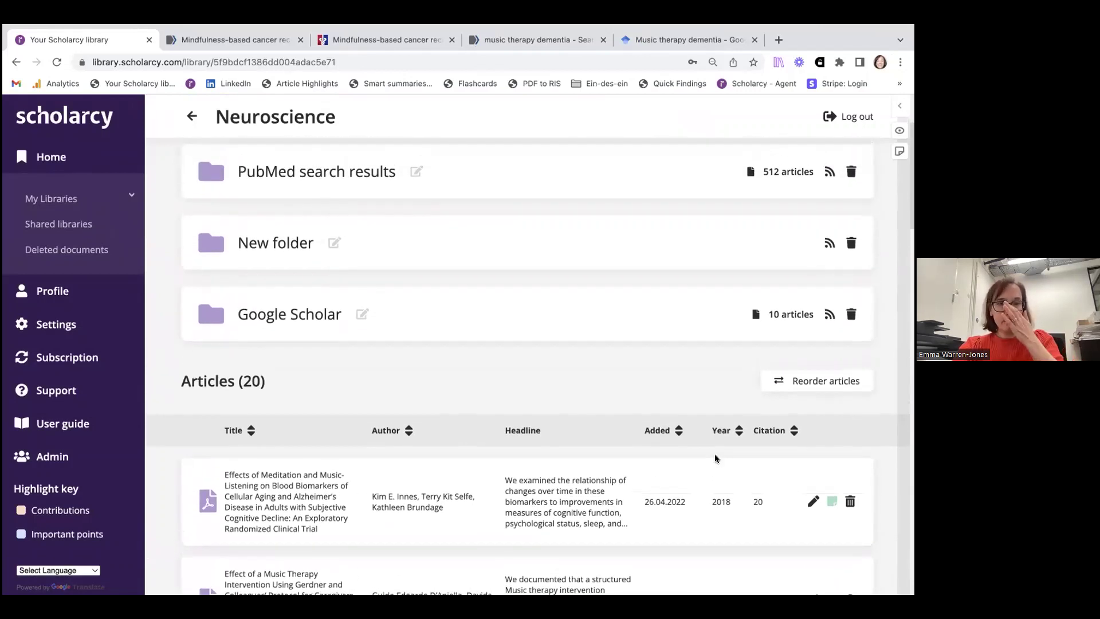
scroll(714, 454, "up", 3)
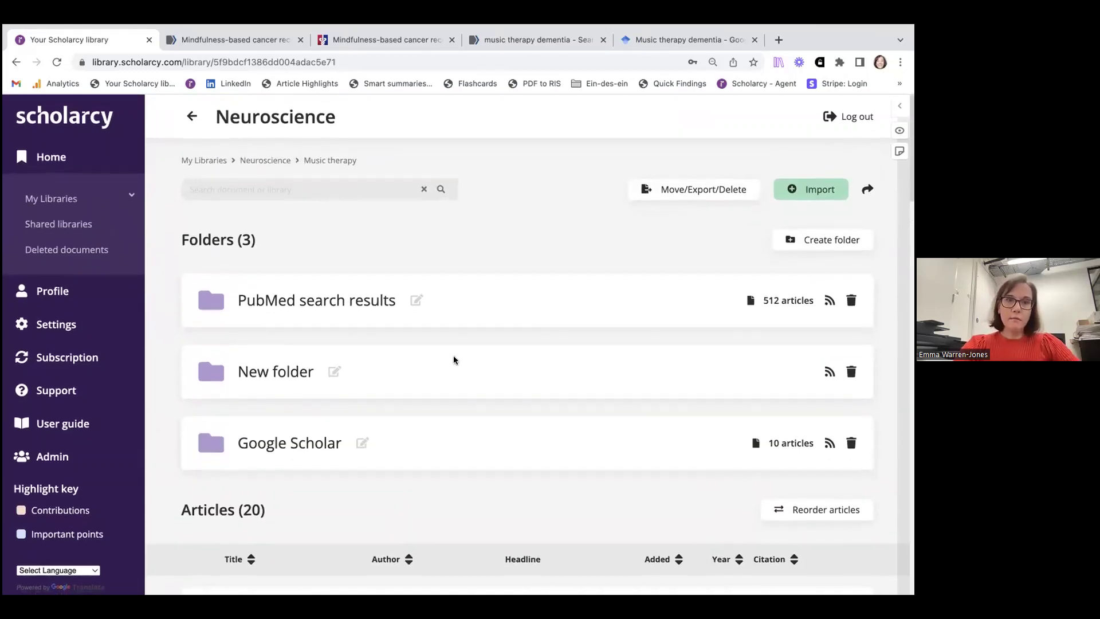
scroll(441, 356, "down", 7)
scroll(439, 352, "down", 15)
scroll(439, 351, "down", 5)
scroll(440, 356, "up", 20)
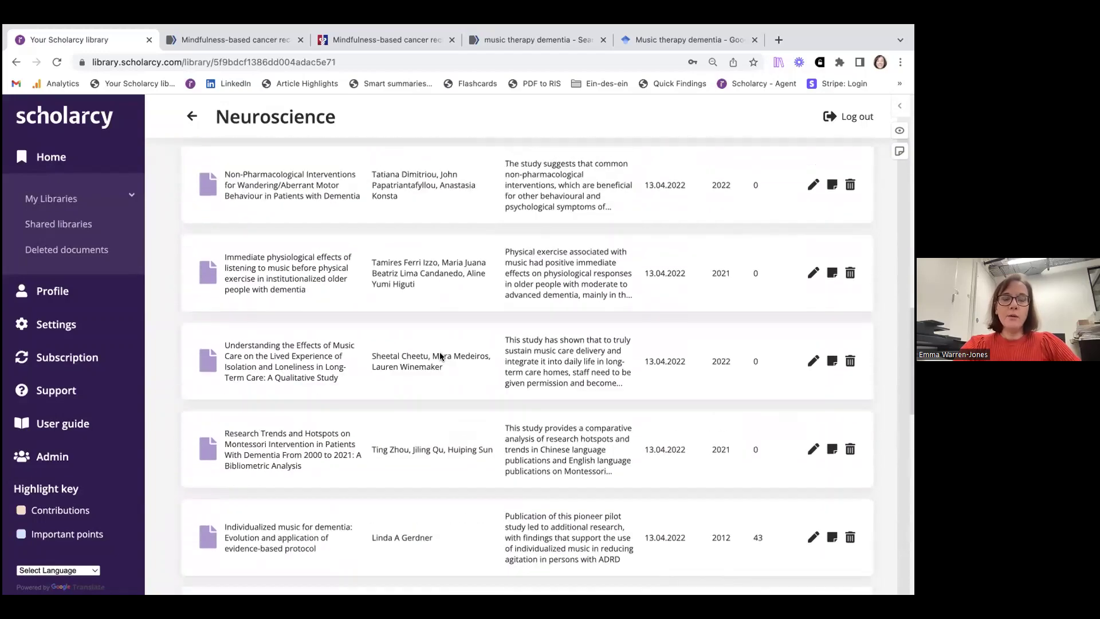
scroll(440, 356, "down", 7)
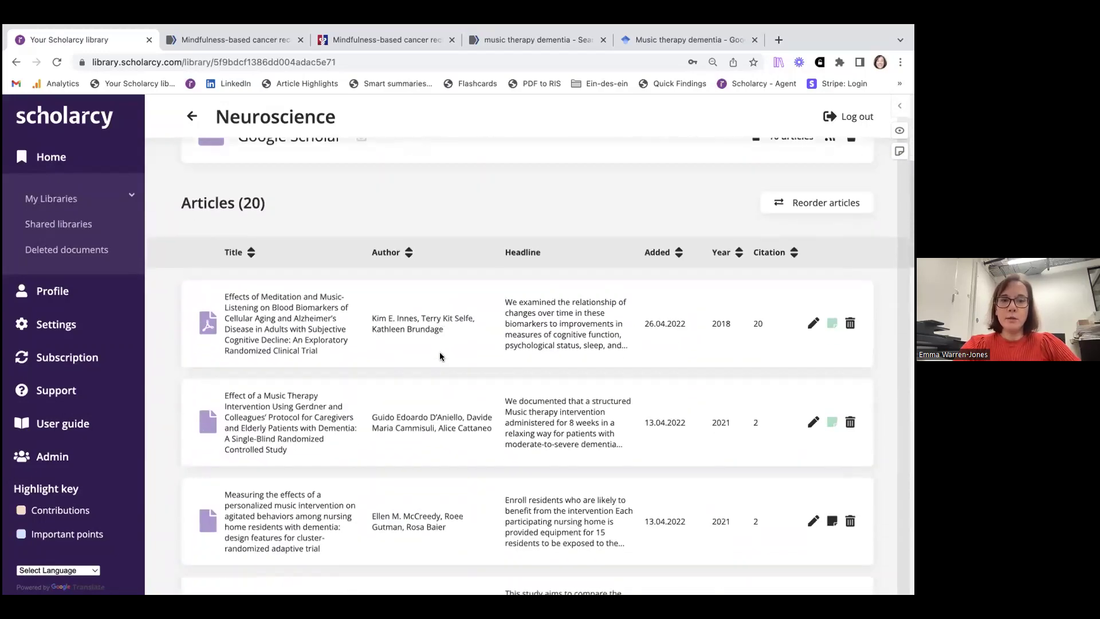
scroll(439, 356, "up", 6)
scroll(440, 356, "up", 3)
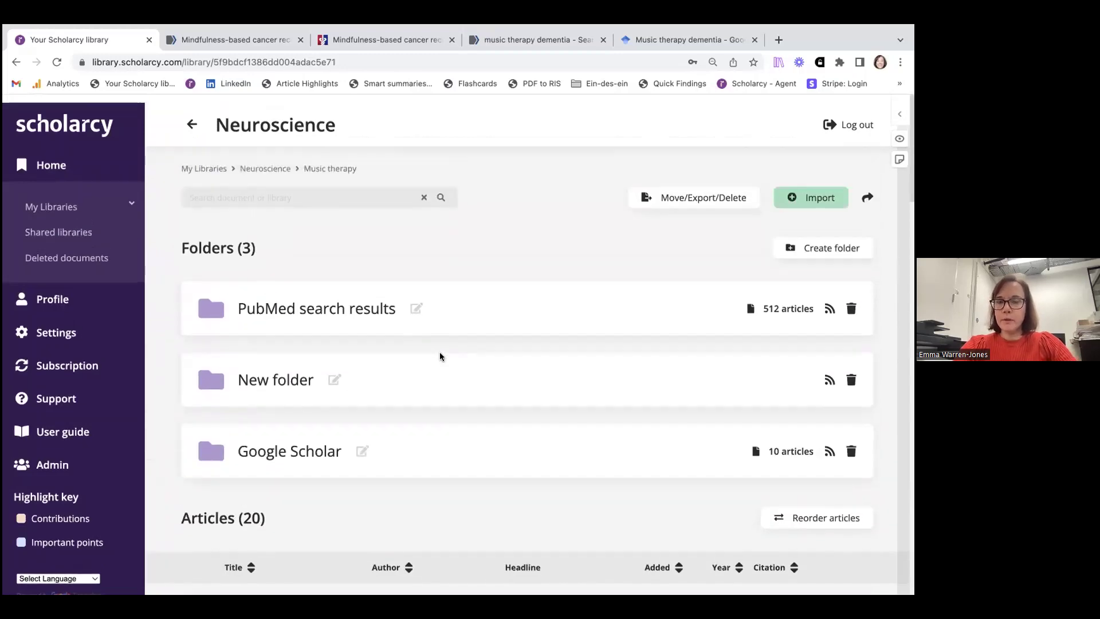
- Export the Music therapy articles in Excel format and open the downloaded export.xlsx (14).zip
left_click(695, 190)
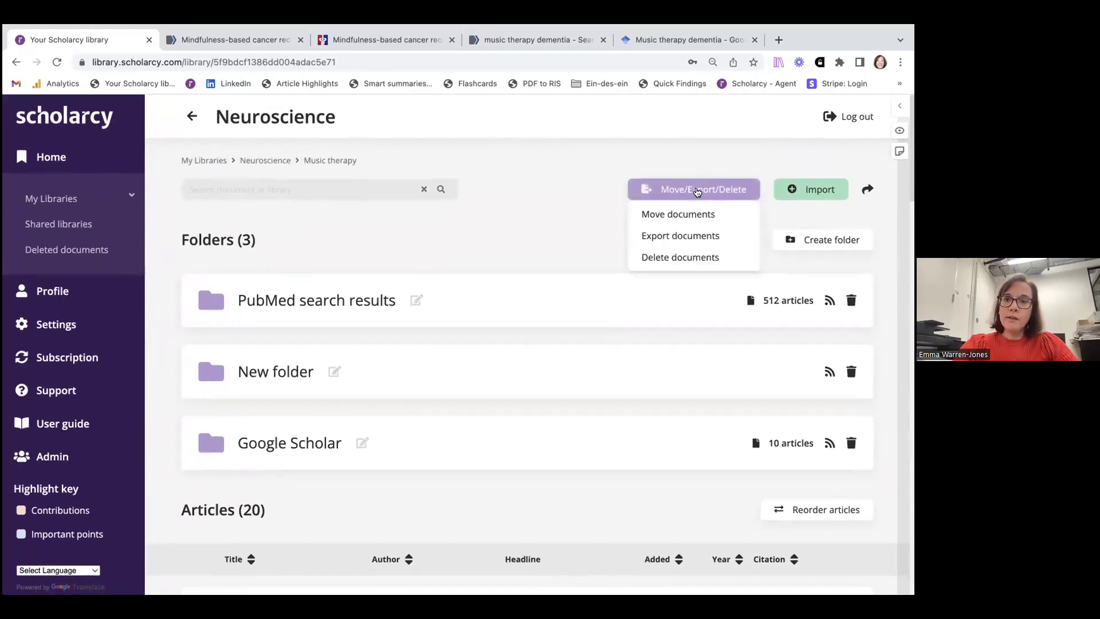
left_click(677, 237)
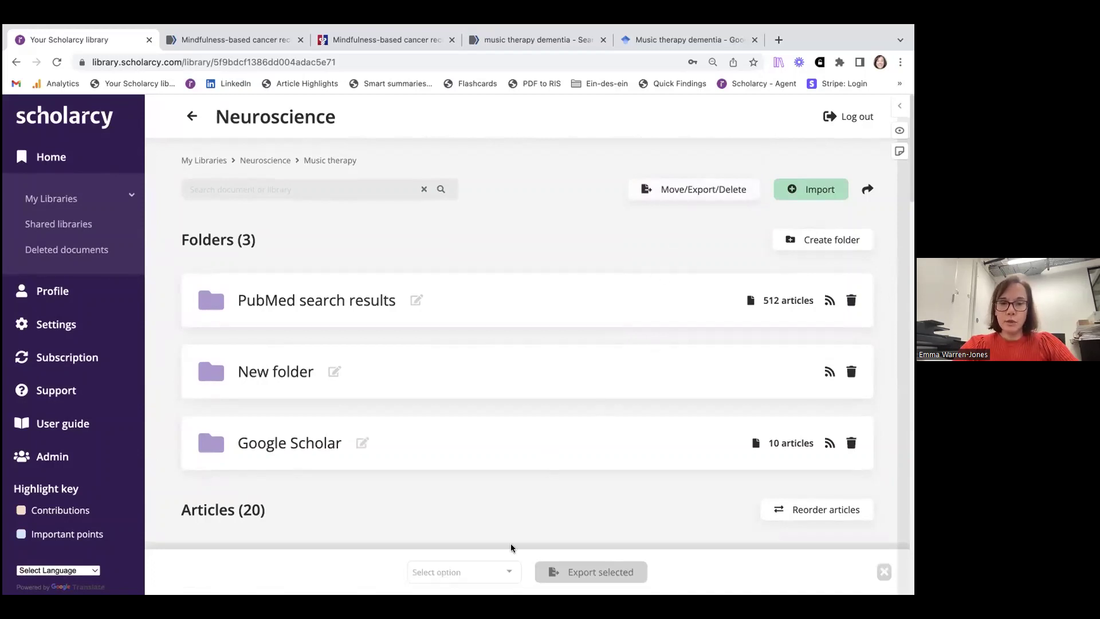
left_click(507, 572)
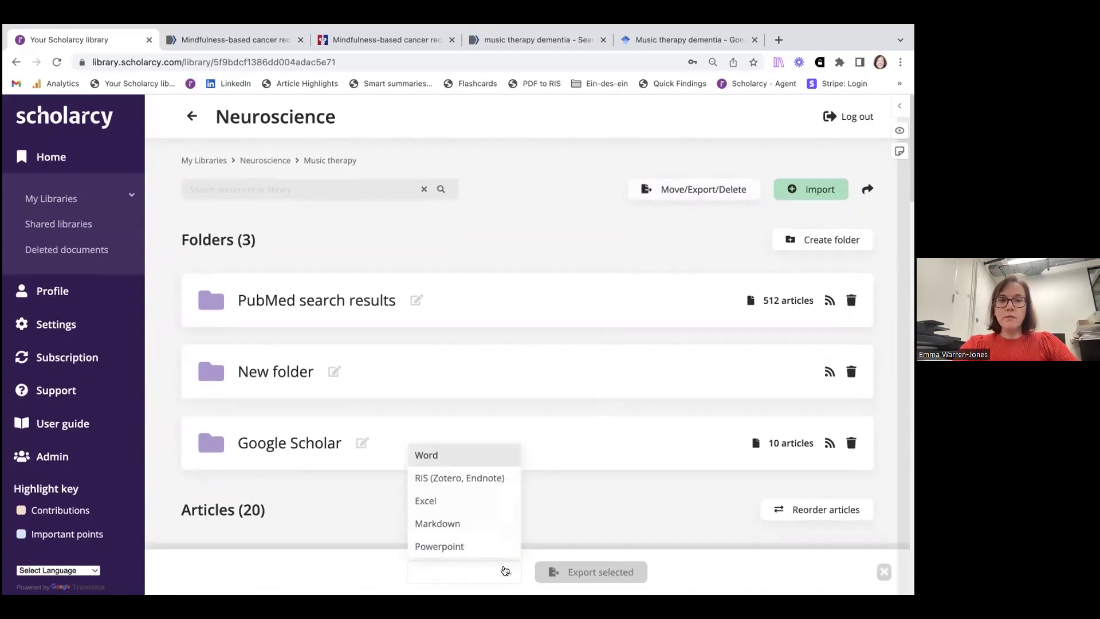
left_click(587, 503)
scroll(587, 502, "down", 5)
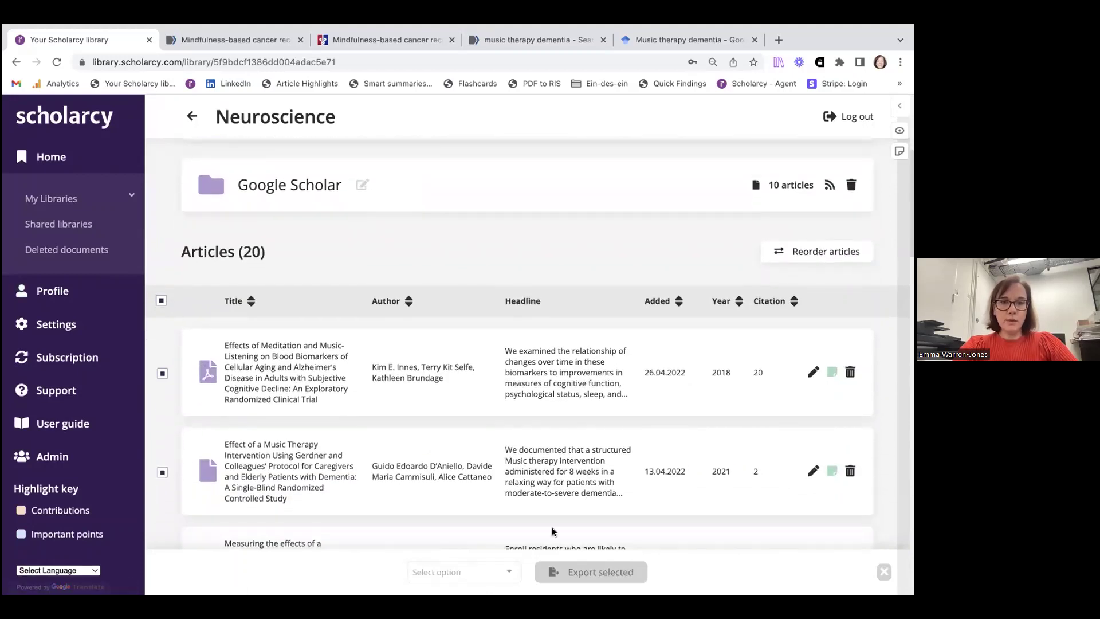
left_click(506, 573)
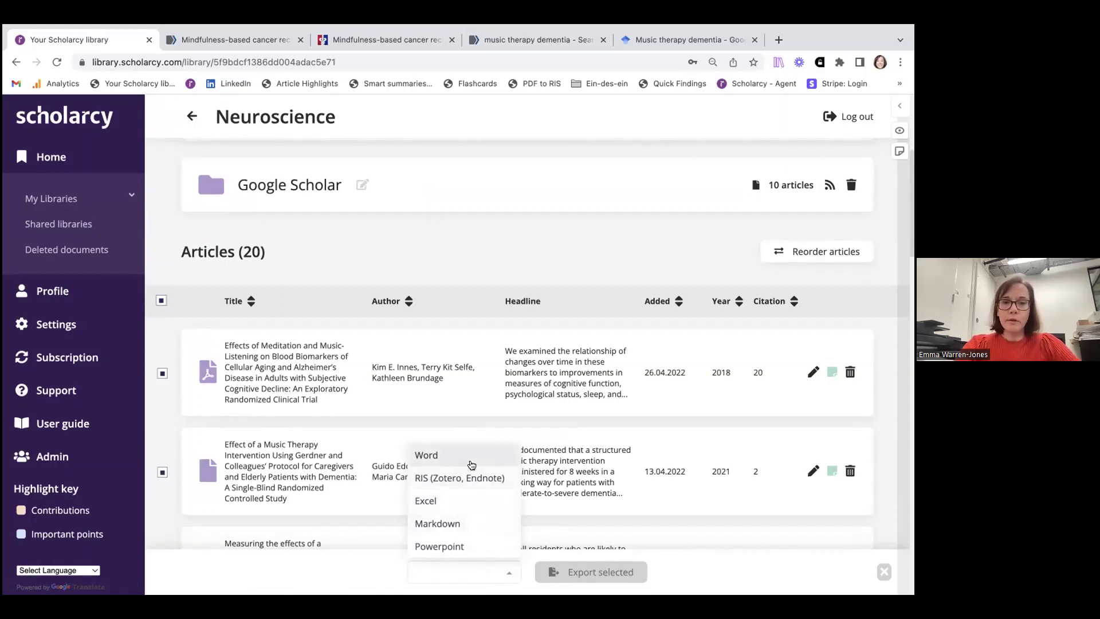
left_click(467, 501)
left_click(582, 571)
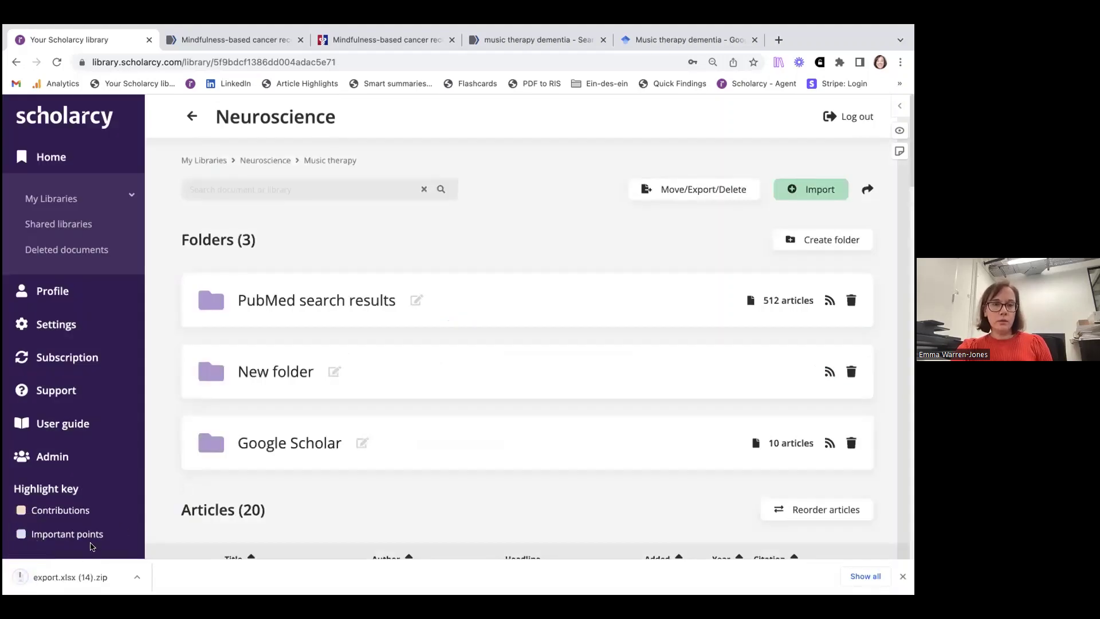
left_click(57, 578)
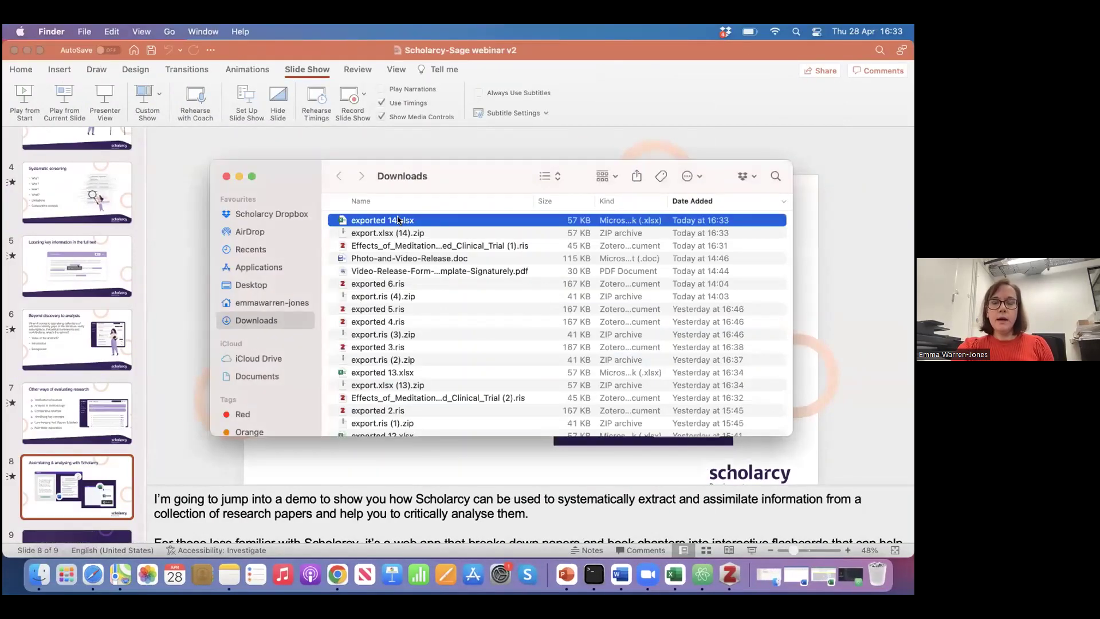
- Open exported 14.xlsx in Excel and bring its Music therapy export workbook to the front
double_click(399, 220)
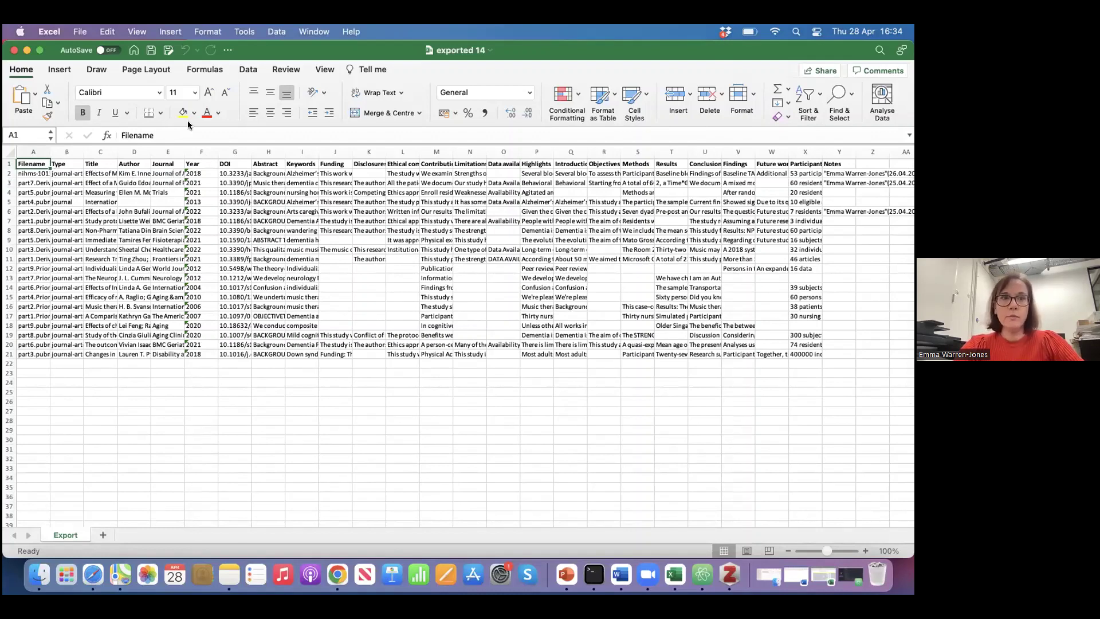
left_click(315, 33)
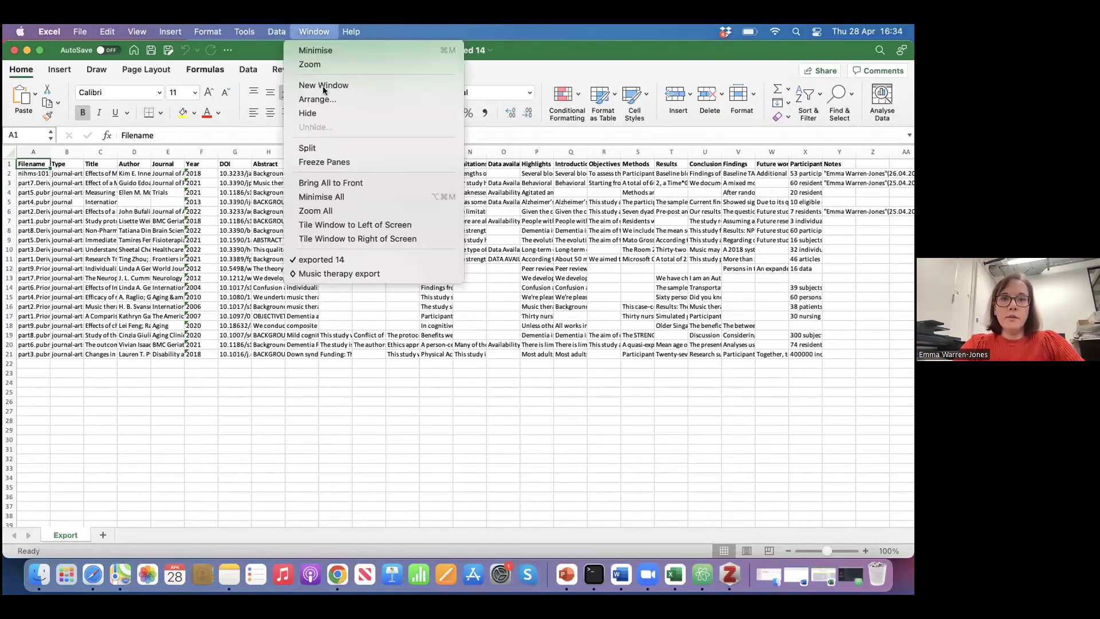
left_click(328, 271)
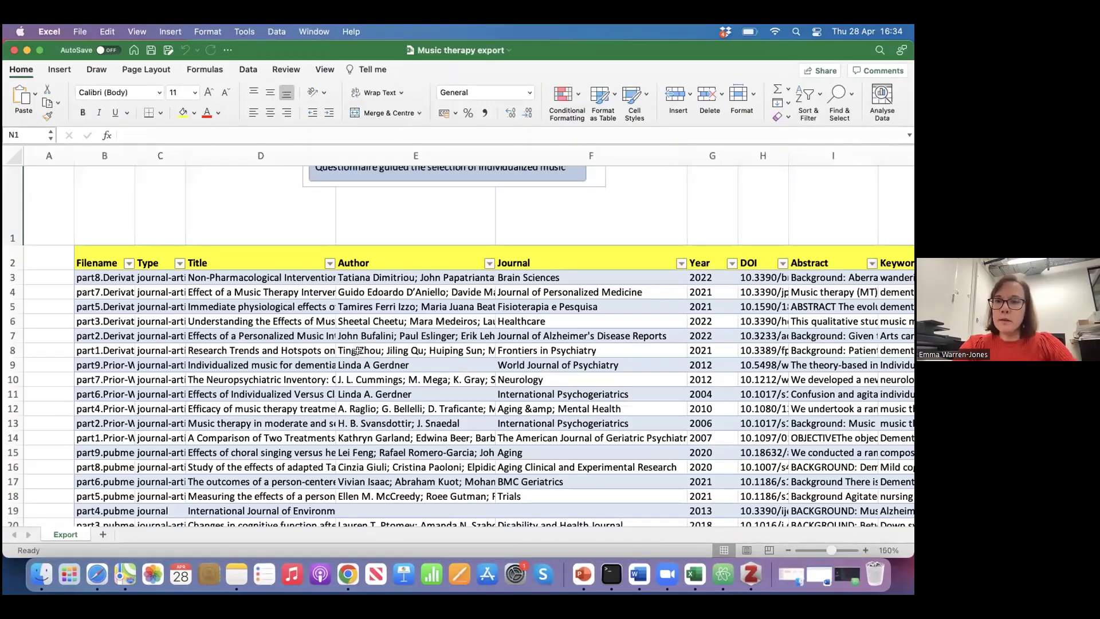
- Scroll right across the Music therapy export sheet, past Limitations, Methods, Findings, Future work and Participants
scroll(357, 350, "up", 5)
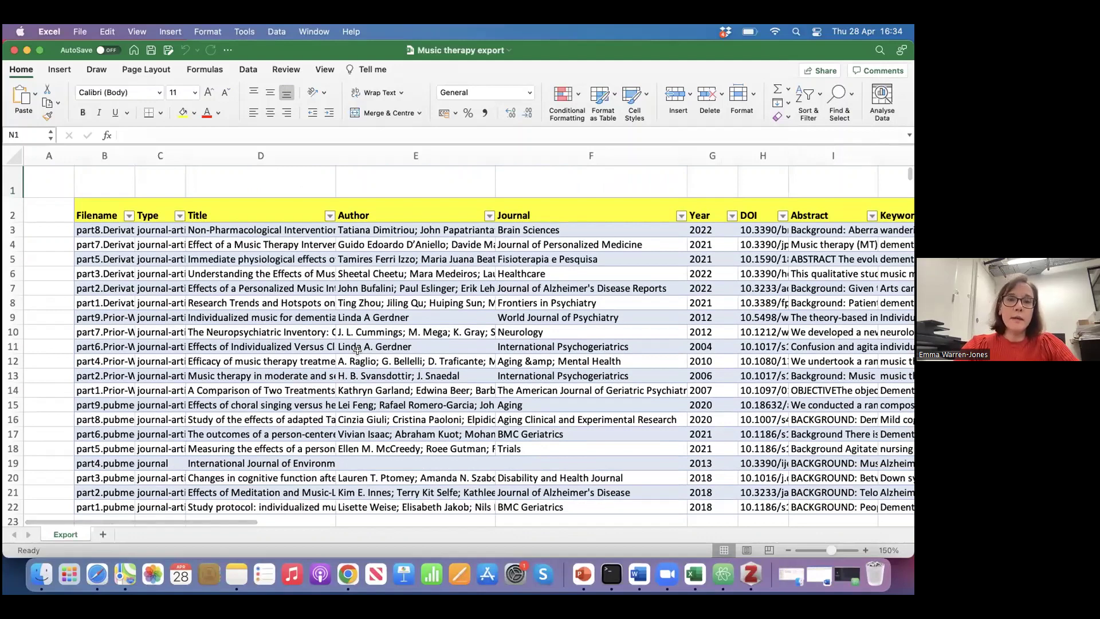
scroll(357, 351, "down", 1)
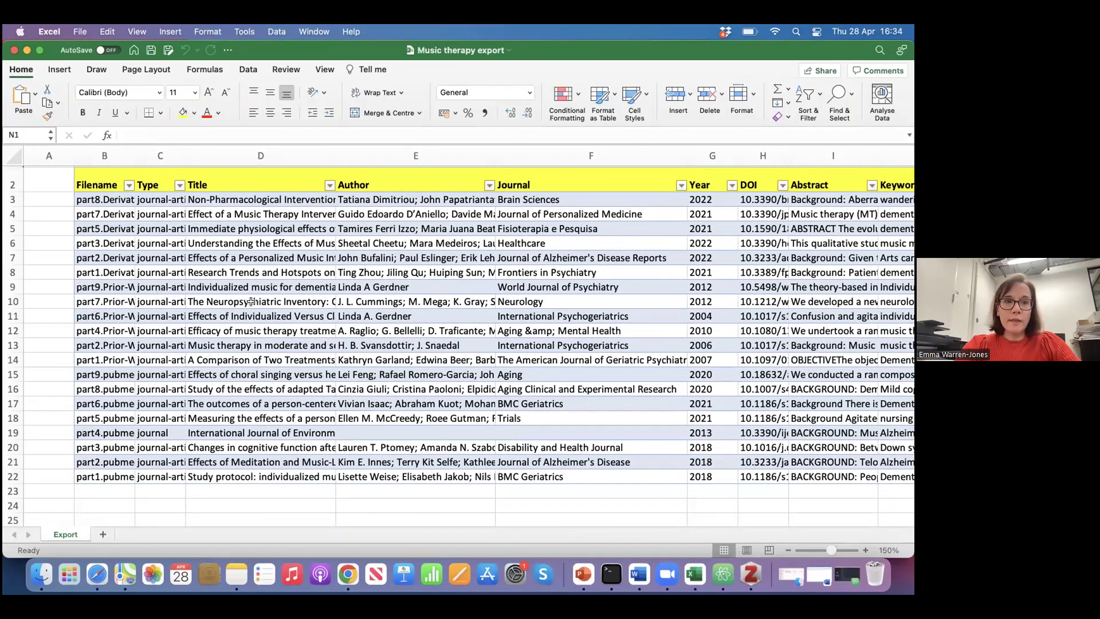
scroll(251, 302, "up", 1)
scroll(251, 301, "right", 2)
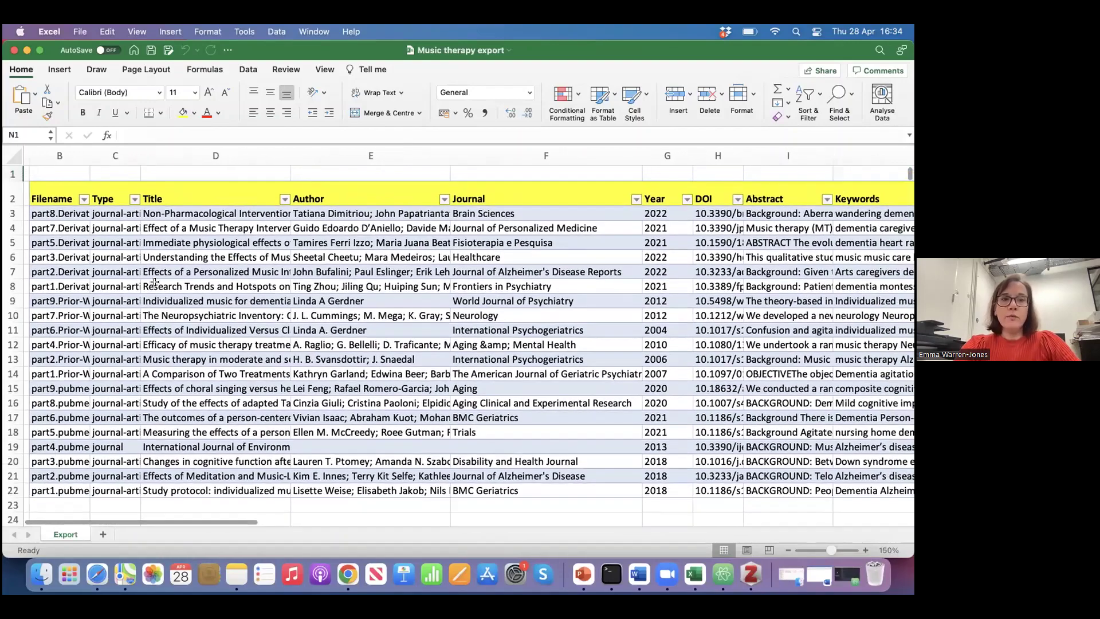
scroll(284, 230, "right", 3)
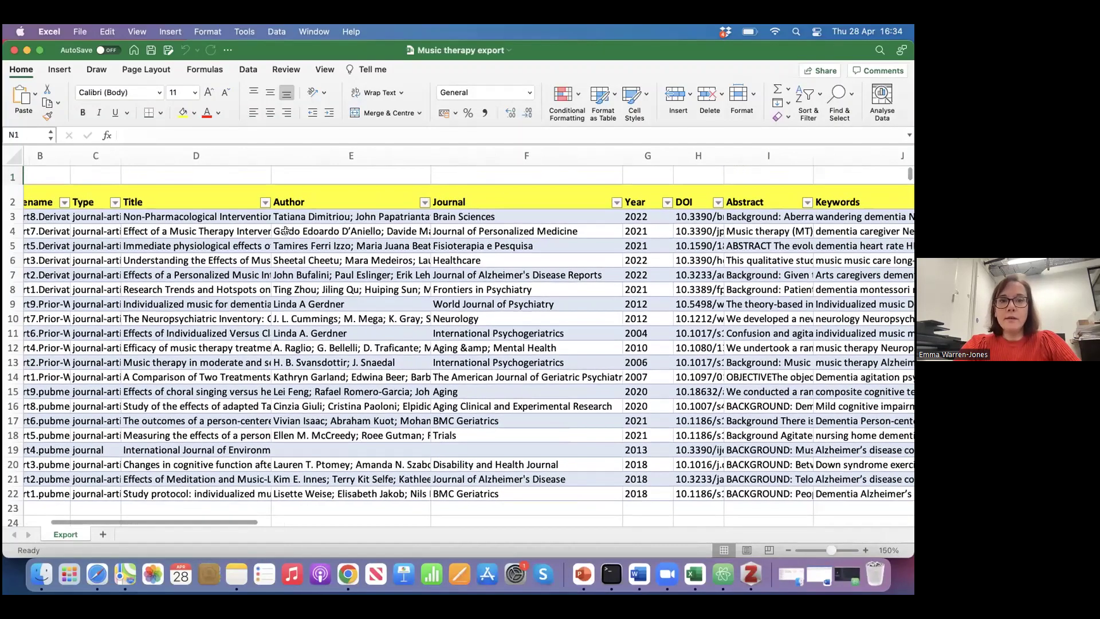
scroll(435, 229, "right", 2)
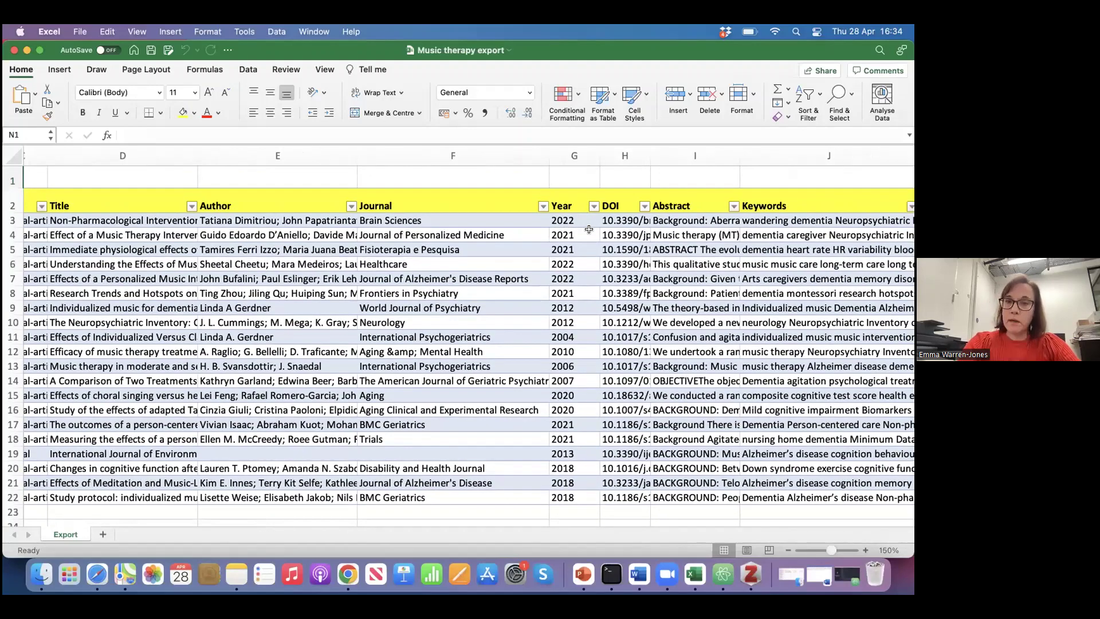
scroll(699, 234, "right", 10)
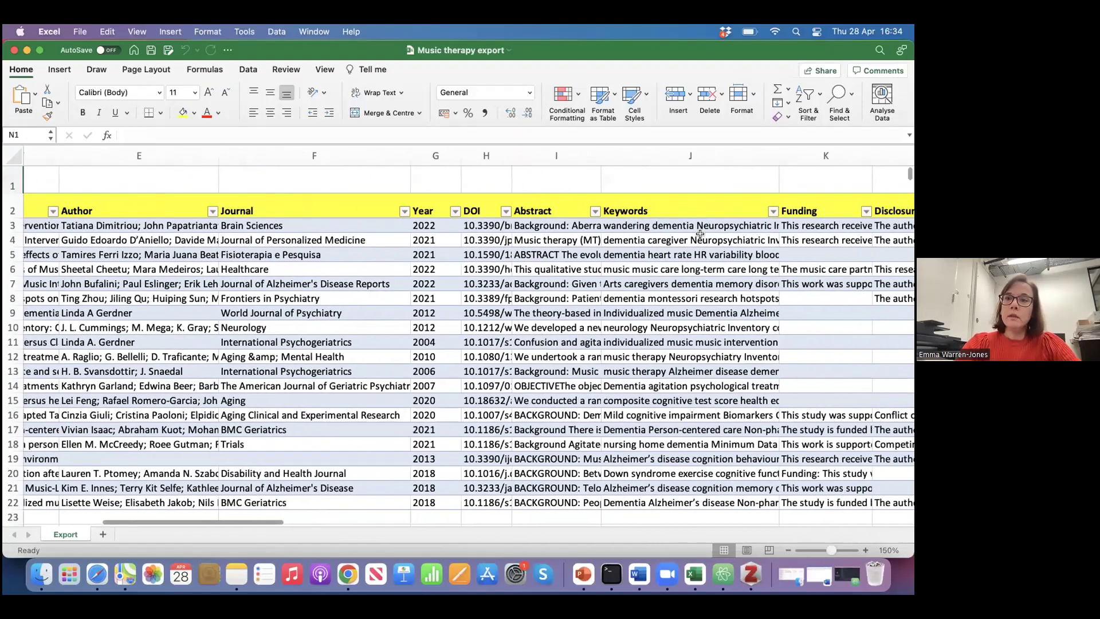
scroll(699, 234, "right", 10)
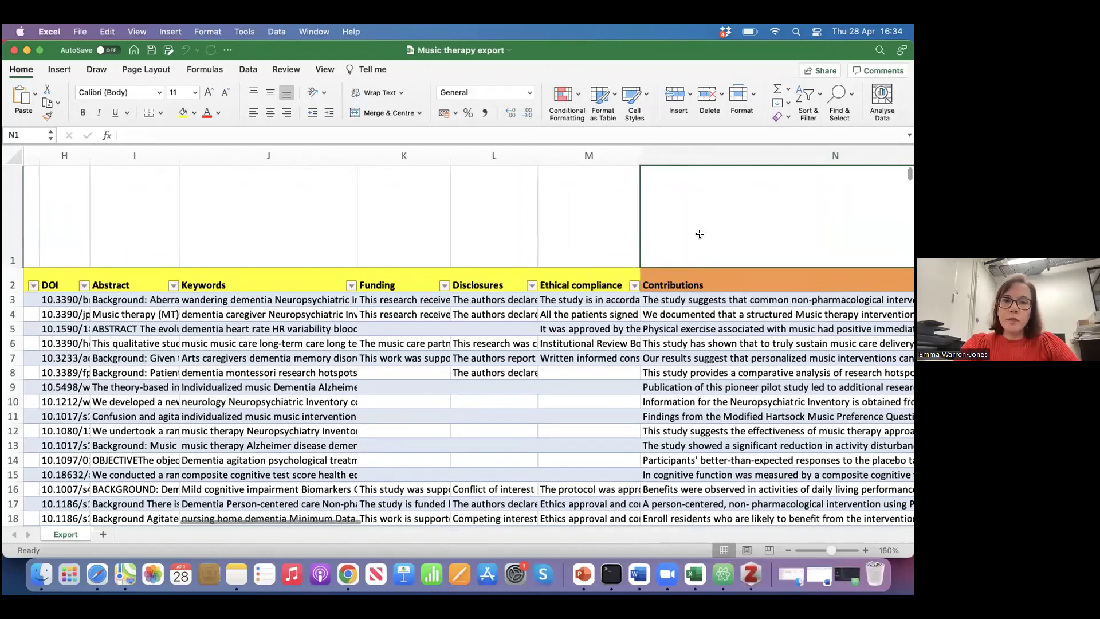
scroll(533, 347, "right", 3)
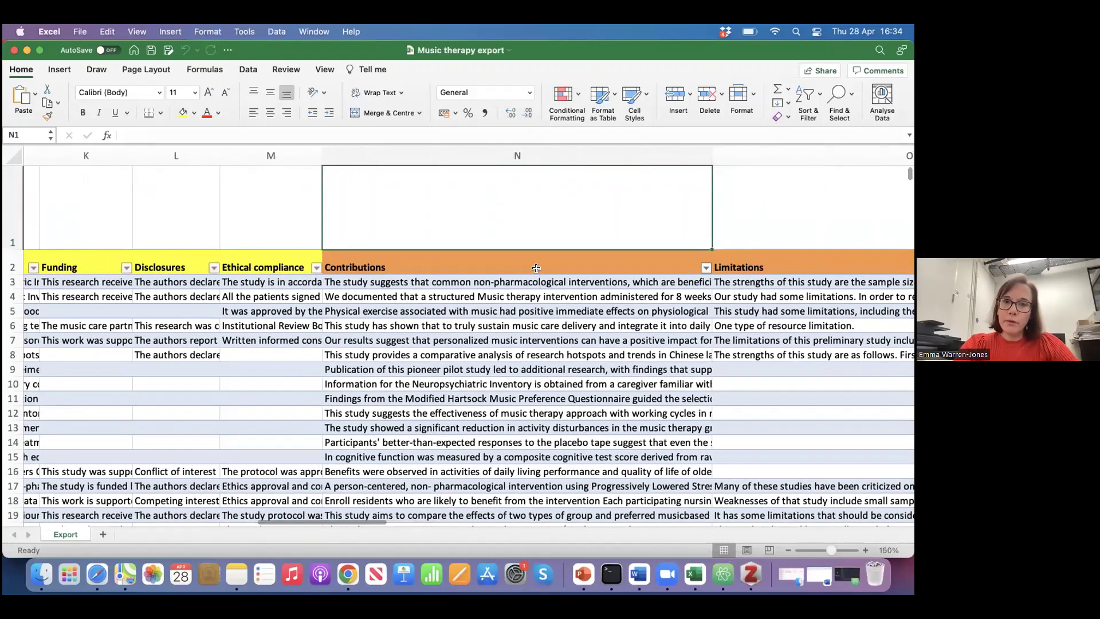
scroll(536, 261, "right", 10)
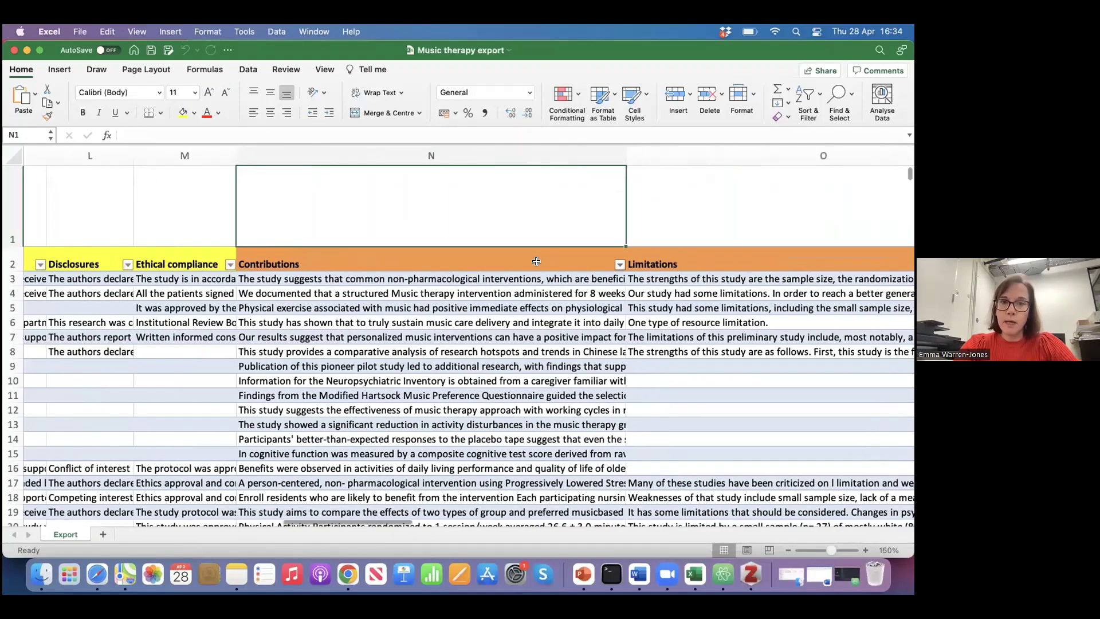
scroll(536, 261, "right", 10)
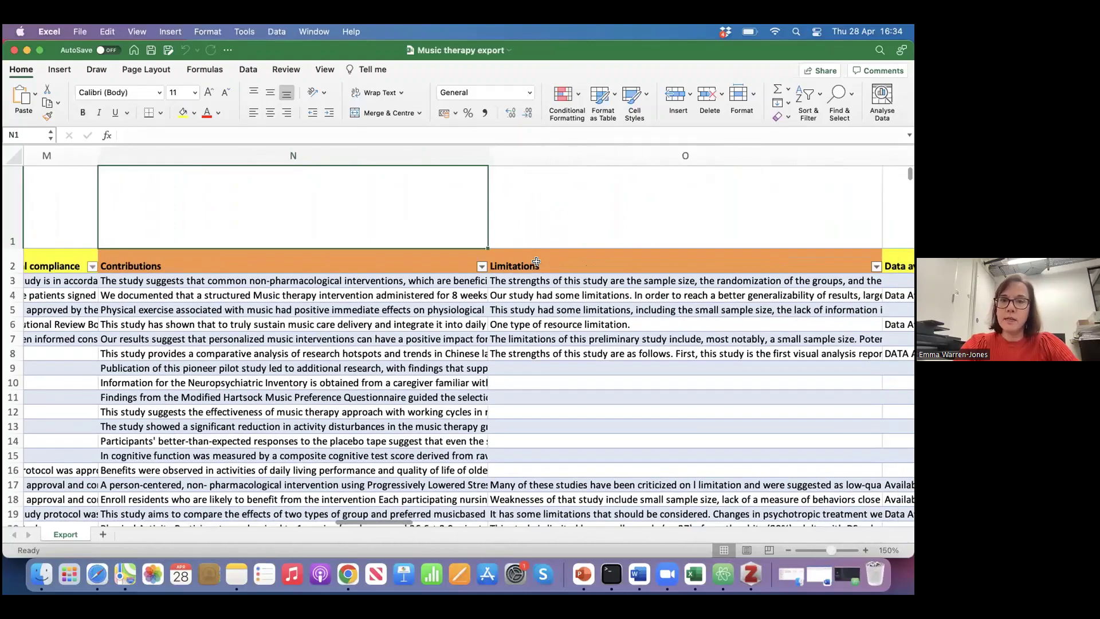
scroll(536, 261, "right", 10)
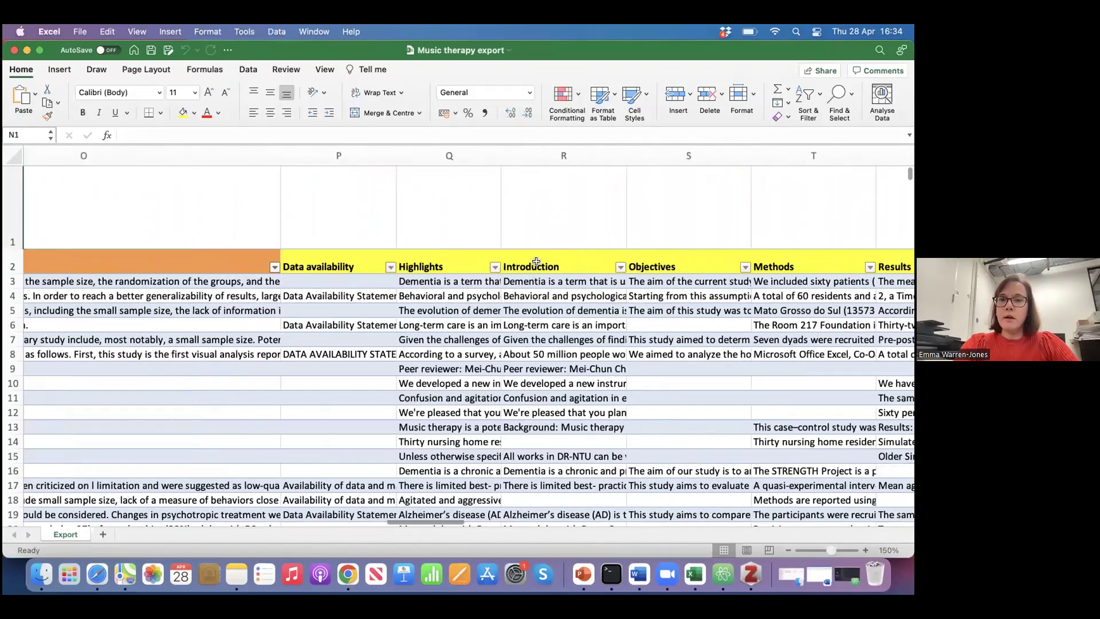
scroll(624, 291, "right", 10)
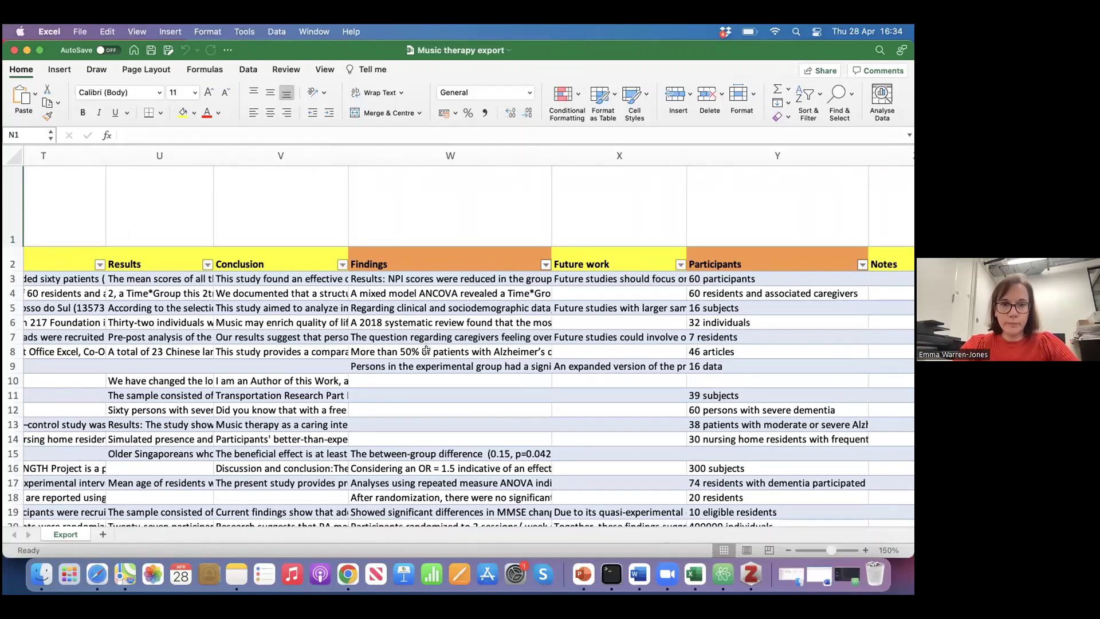
scroll(425, 349, "left", 2)
scroll(425, 348, "left", 5)
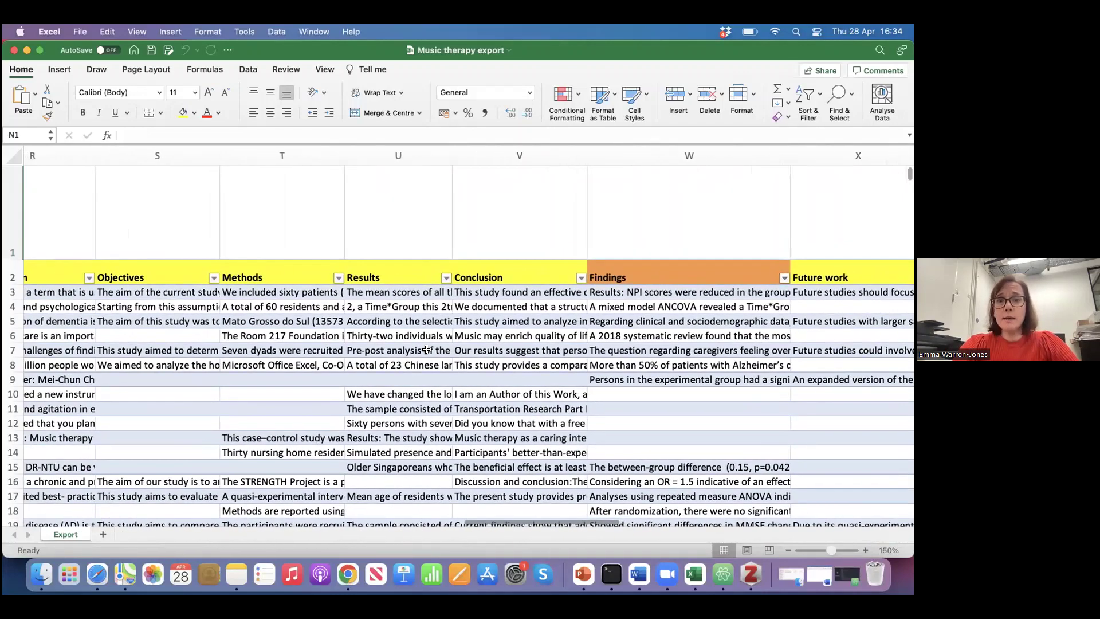
- Scroll up and left to the row 1 slicers, where Participants values run from 7 residents to 400000 individuals
scroll(426, 349, "left", 3)
scroll(426, 348, "up", 5)
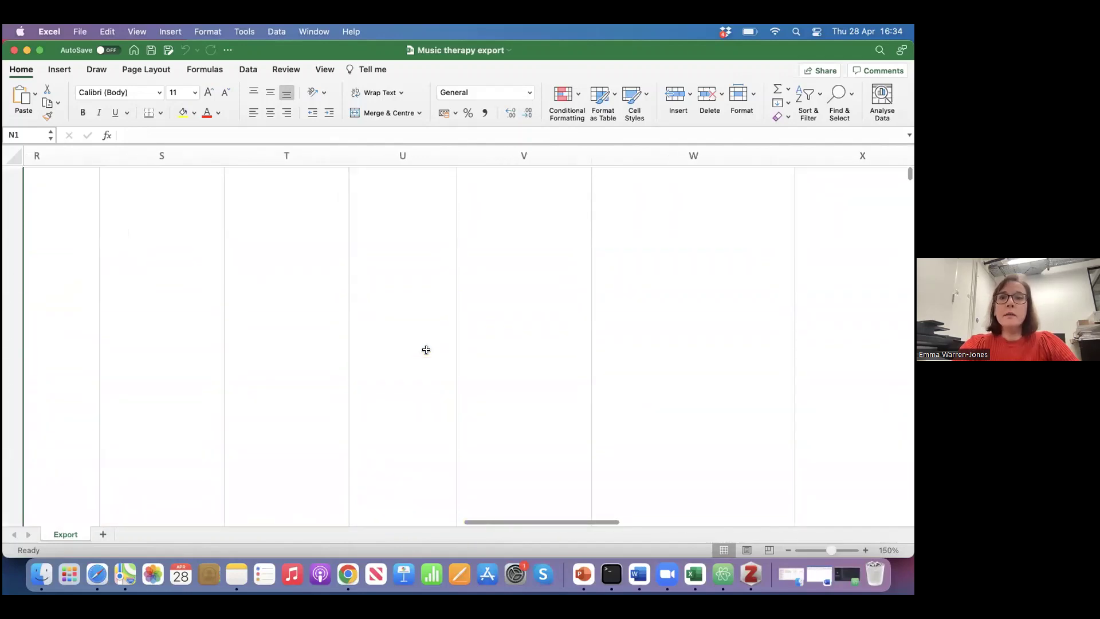
scroll(426, 349, "left", 8)
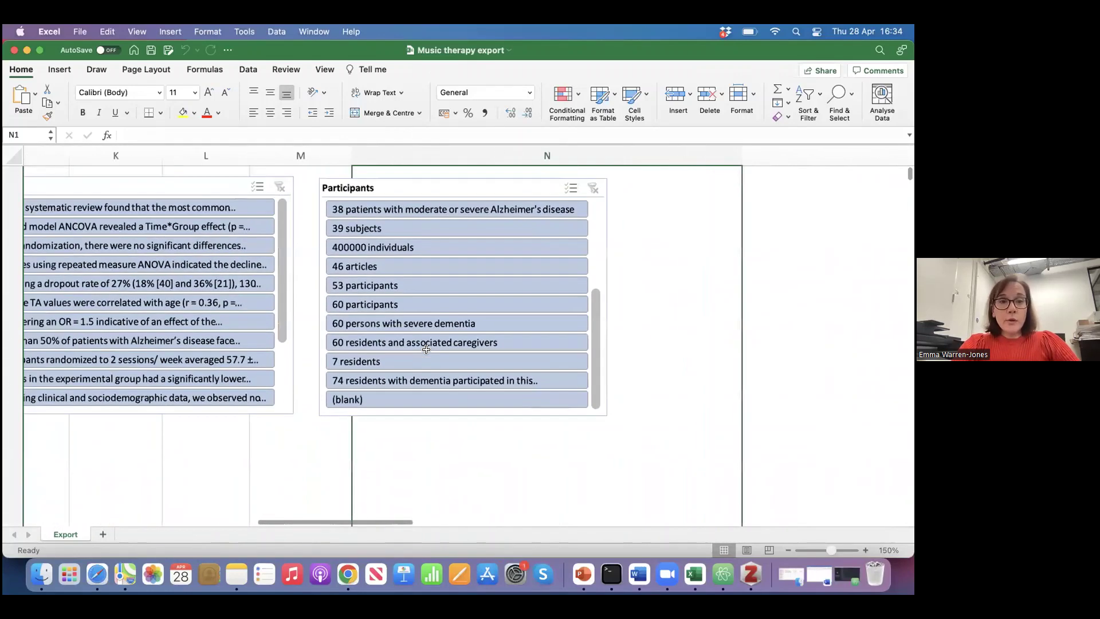
scroll(426, 349, "left", 2)
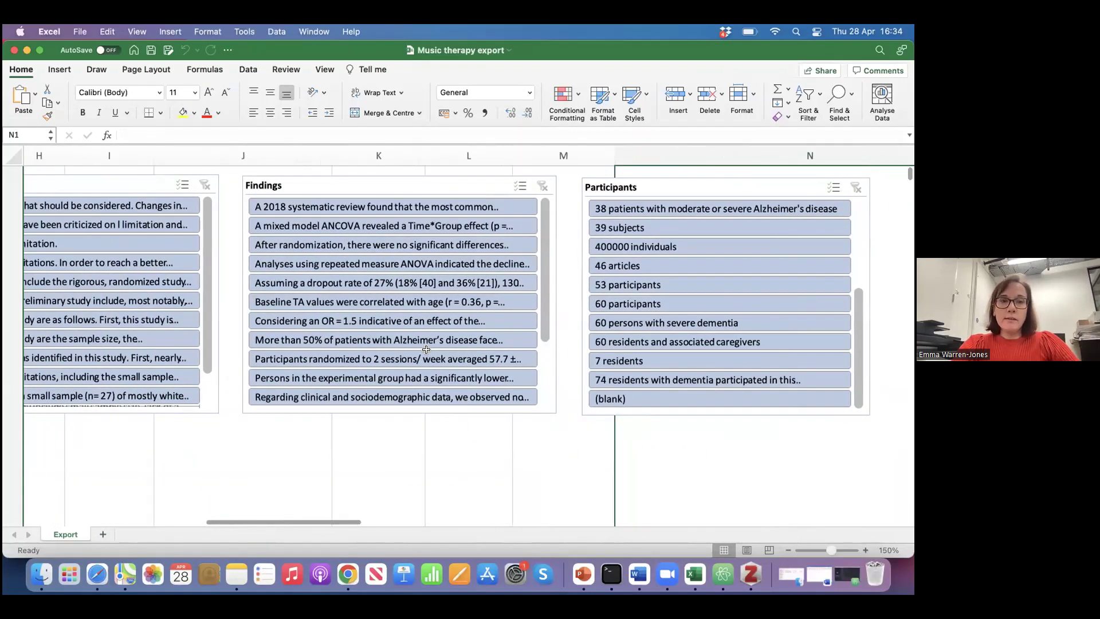
scroll(338, 447, "left", 3)
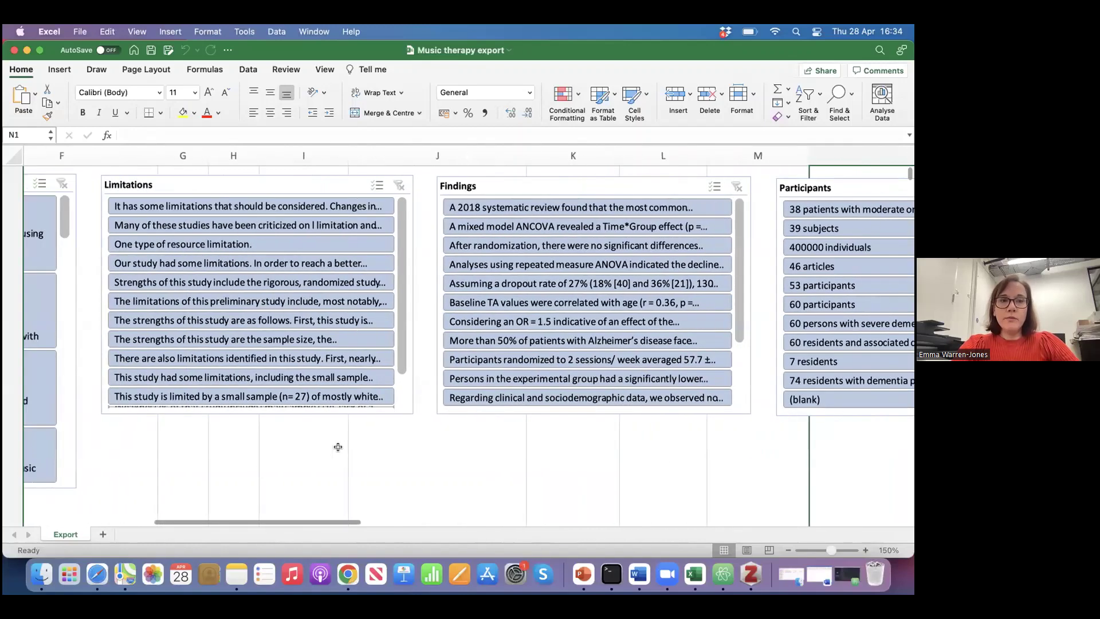
scroll(338, 447, "left", 2)
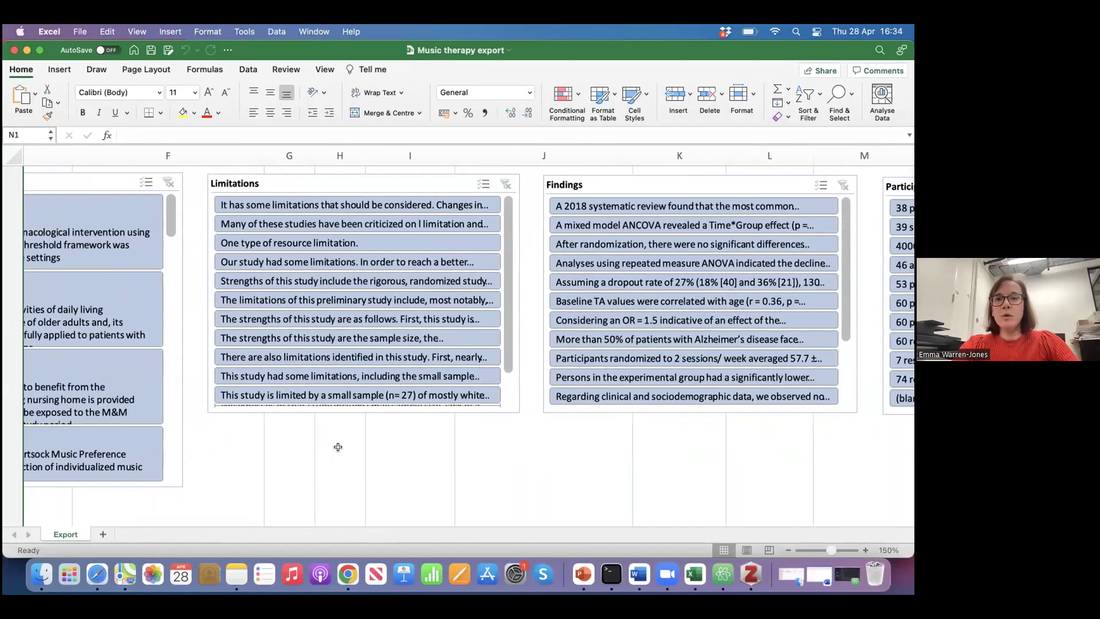
scroll(338, 446, "left", 2)
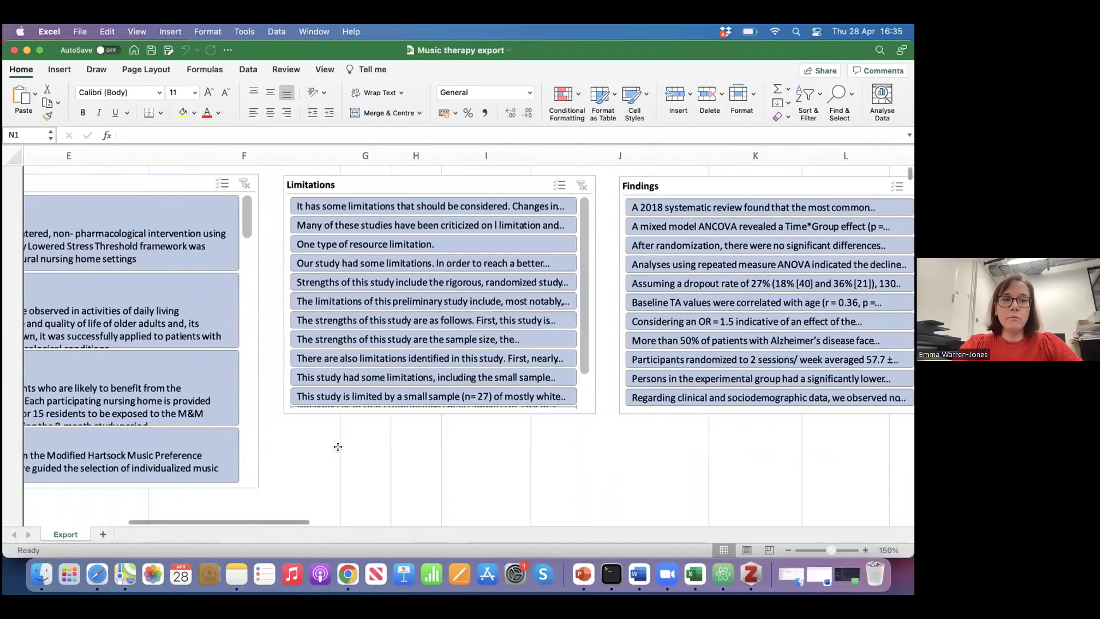
scroll(337, 447, "left", 1)
scroll(338, 446, "right", 10)
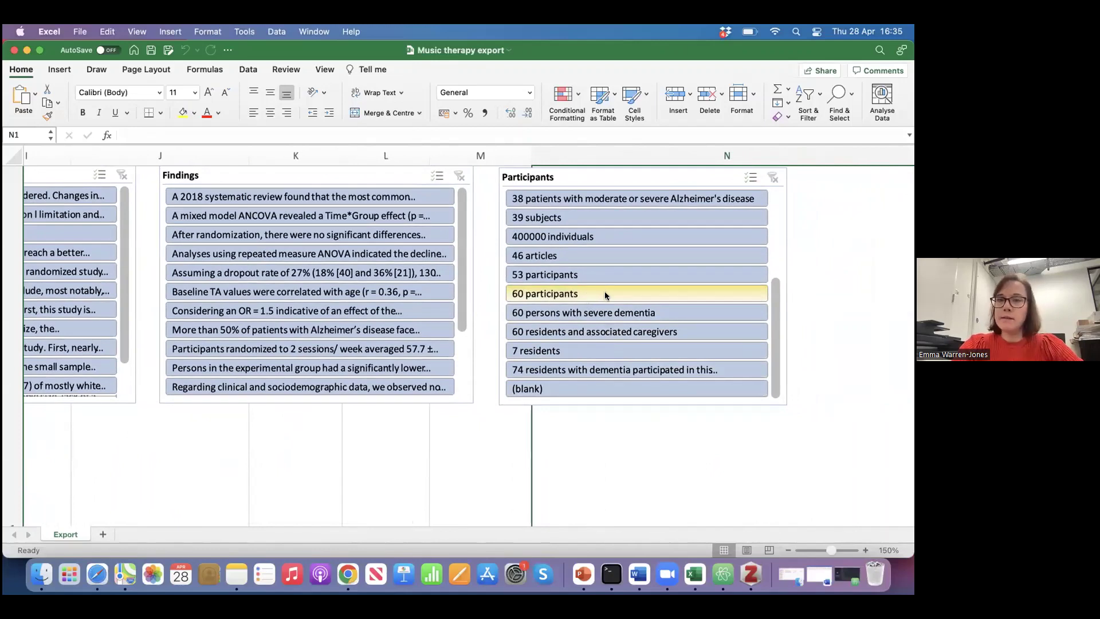
- Multi-select 60 participants, 60 persons with severe dementia and 60 residents in the slicer, leaving 3 of 20 records
left_click(636, 296)
left_click(750, 177)
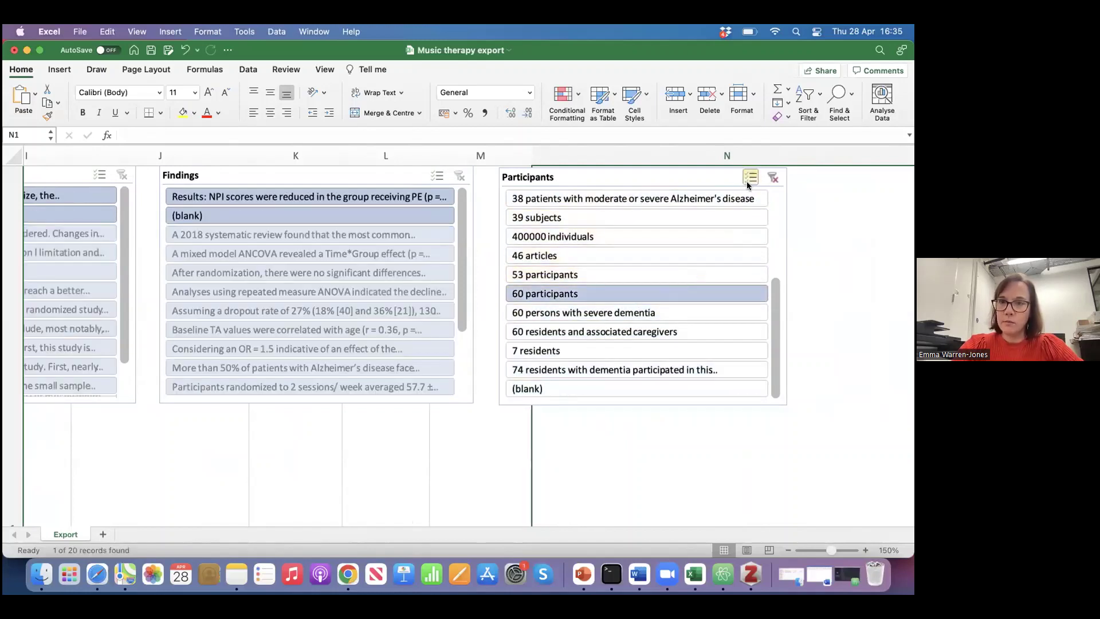
left_click(655, 311)
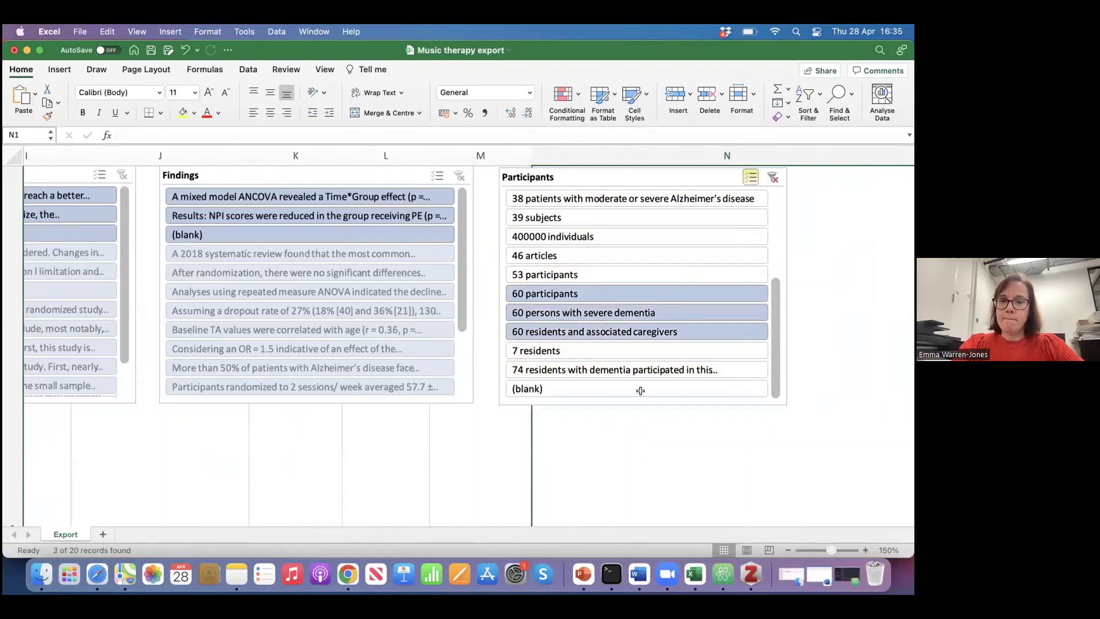
scroll(622, 436, "down", 4)
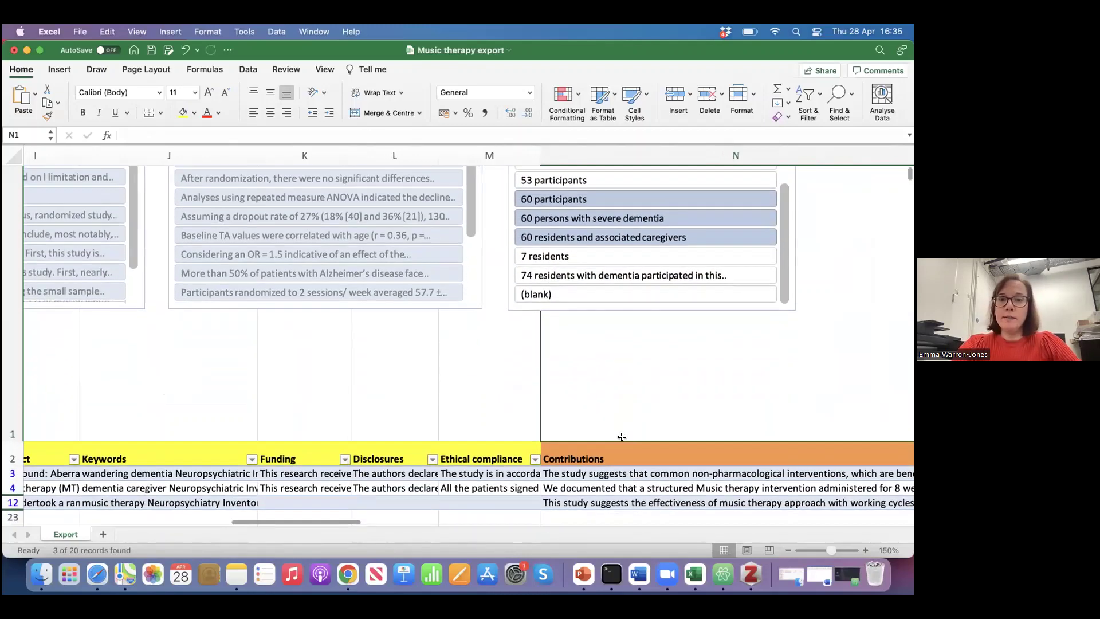
scroll(622, 437, "down", 3)
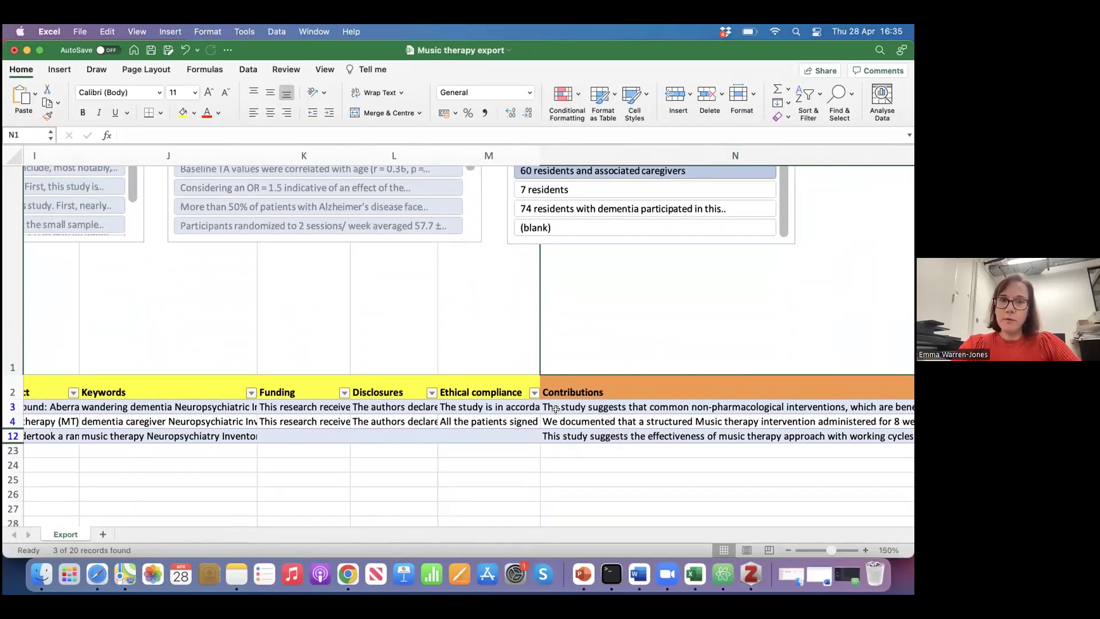
scroll(555, 409, "left", 10)
scroll(555, 408, "up", 5)
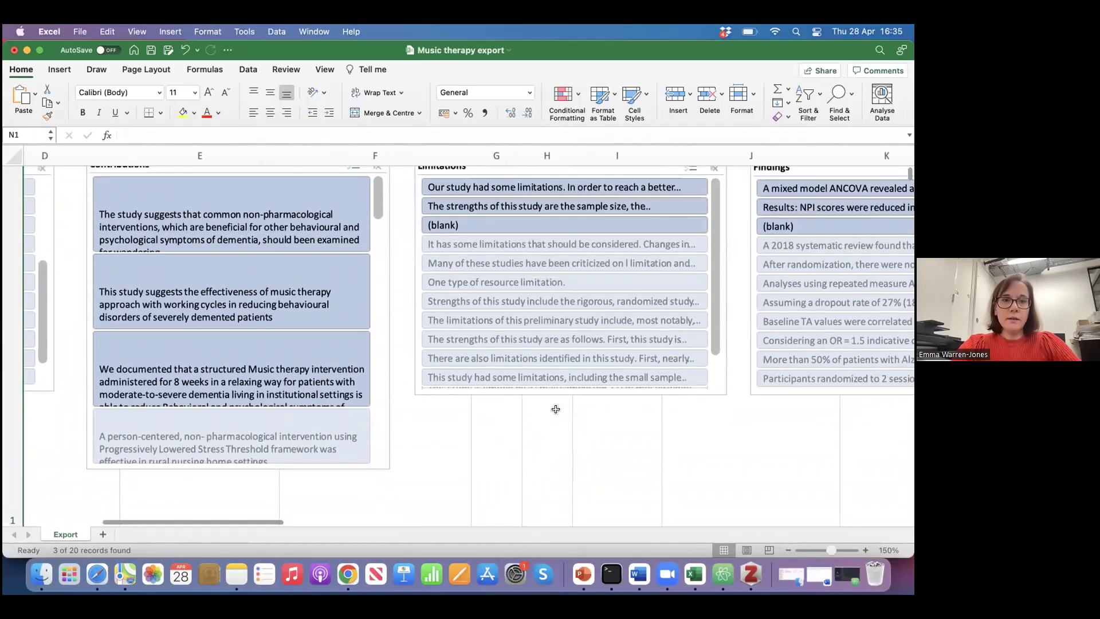
scroll(555, 408, "up", 1)
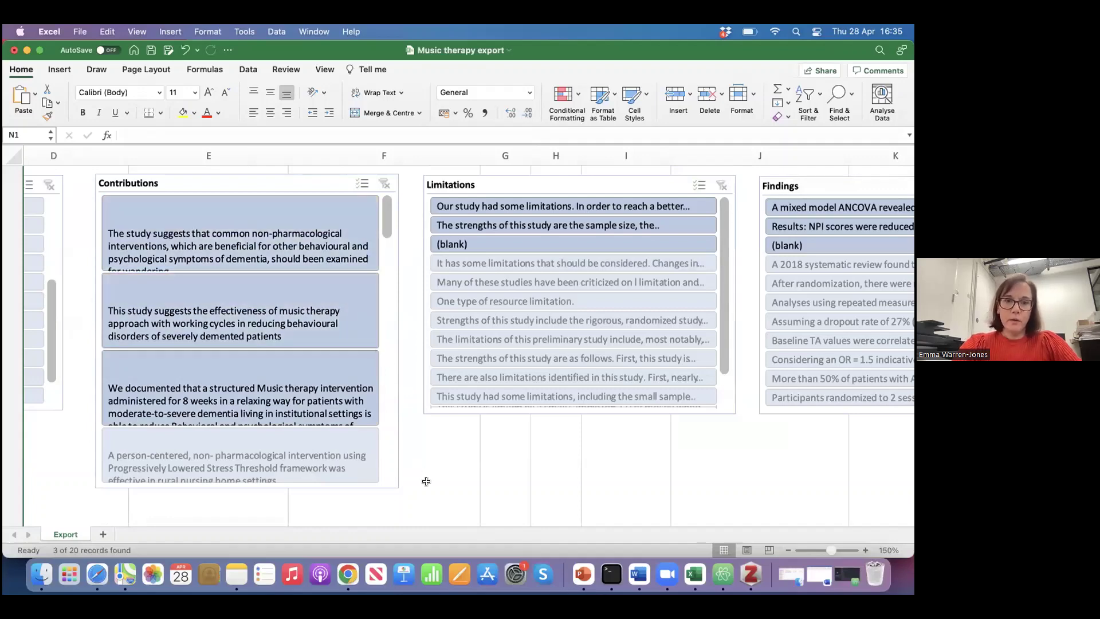
scroll(426, 481, "down", 5)
scroll(425, 481, "down", 3)
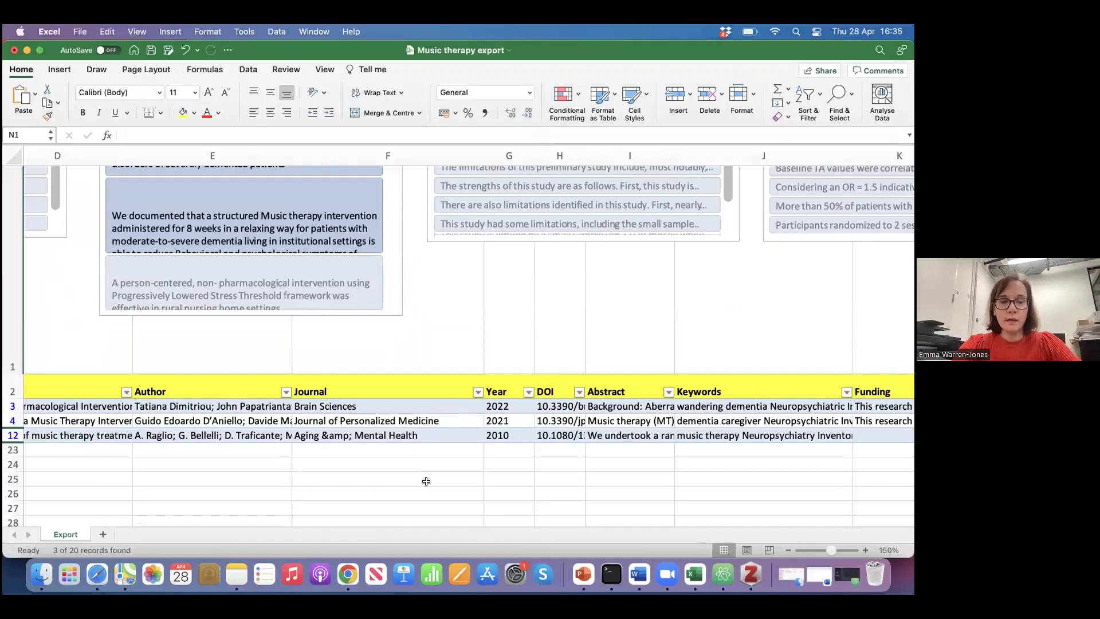
scroll(426, 481, "left", 2)
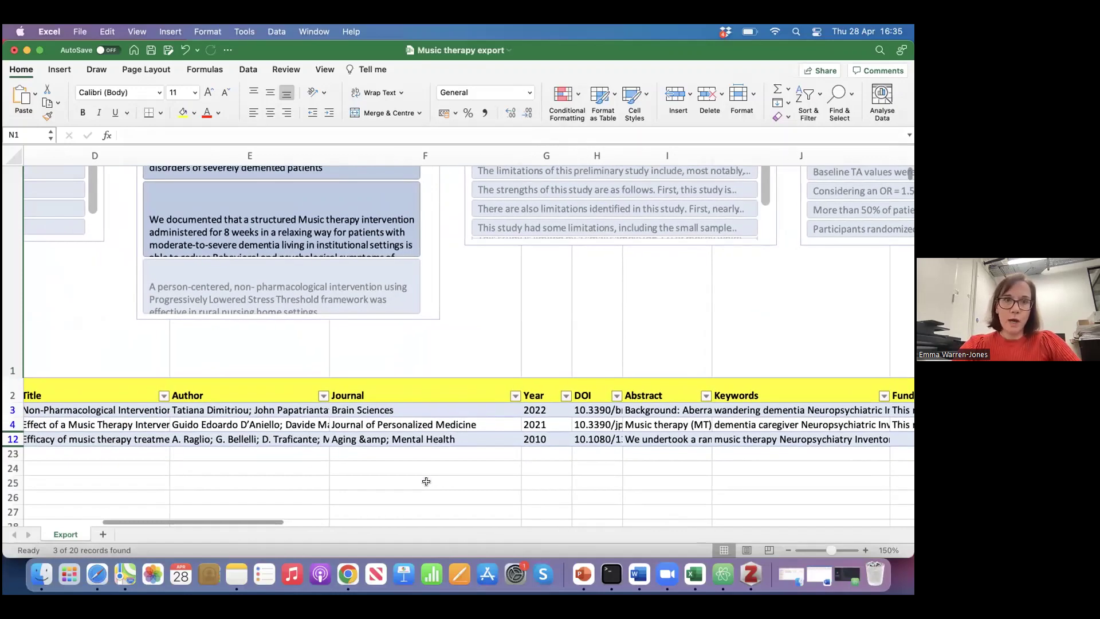
left_click(345, 573)
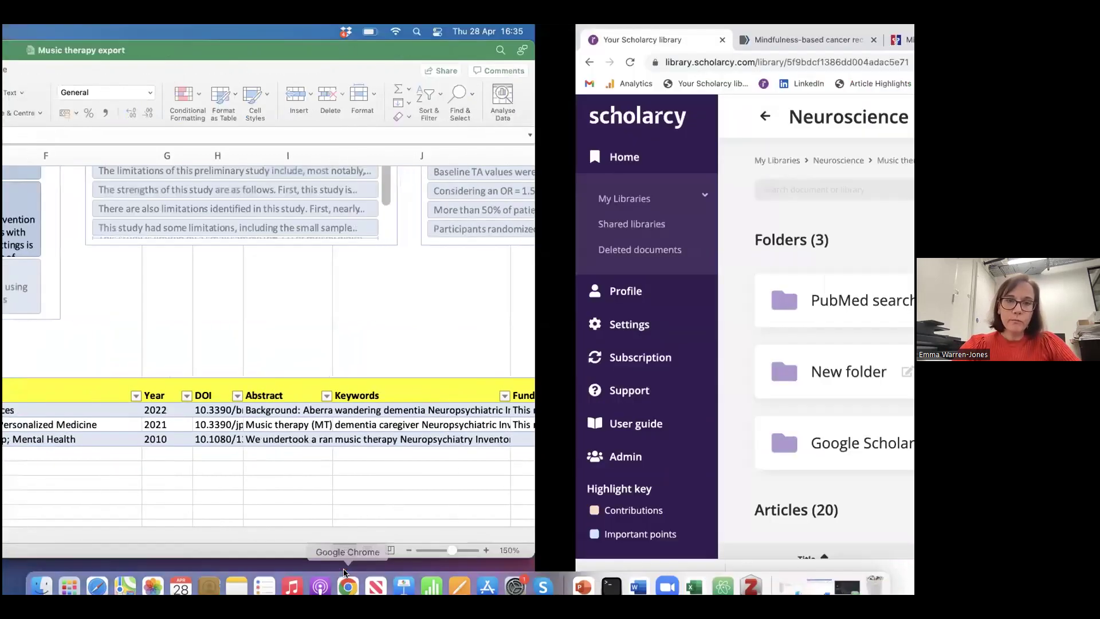
scroll(446, 418, "down", 3)
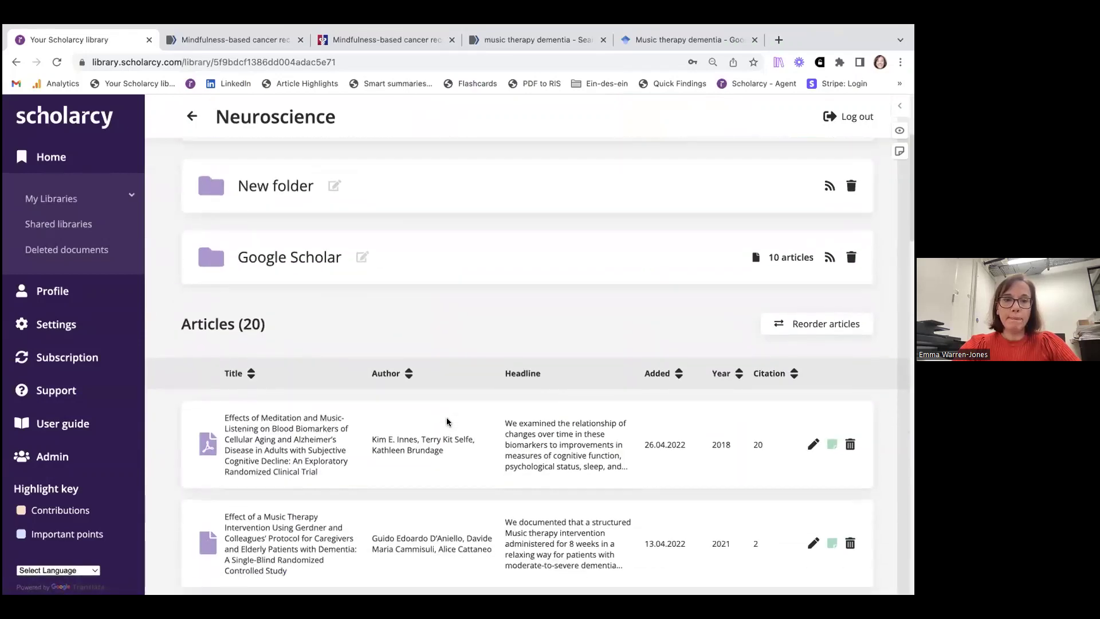
scroll(447, 422, "down", 4)
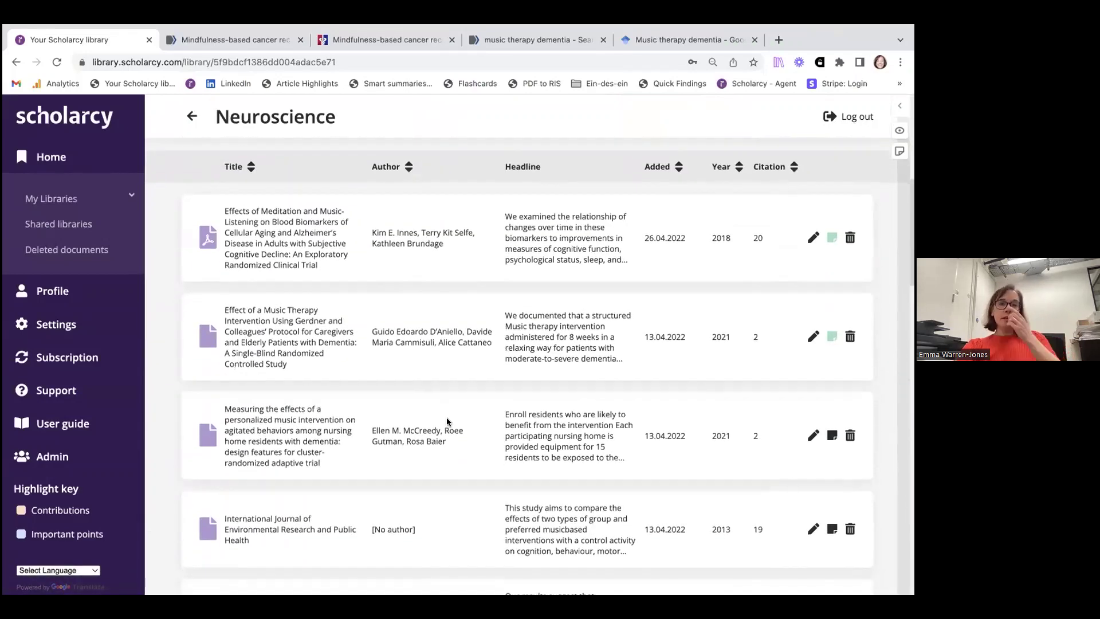
scroll(447, 422, "down", 3)
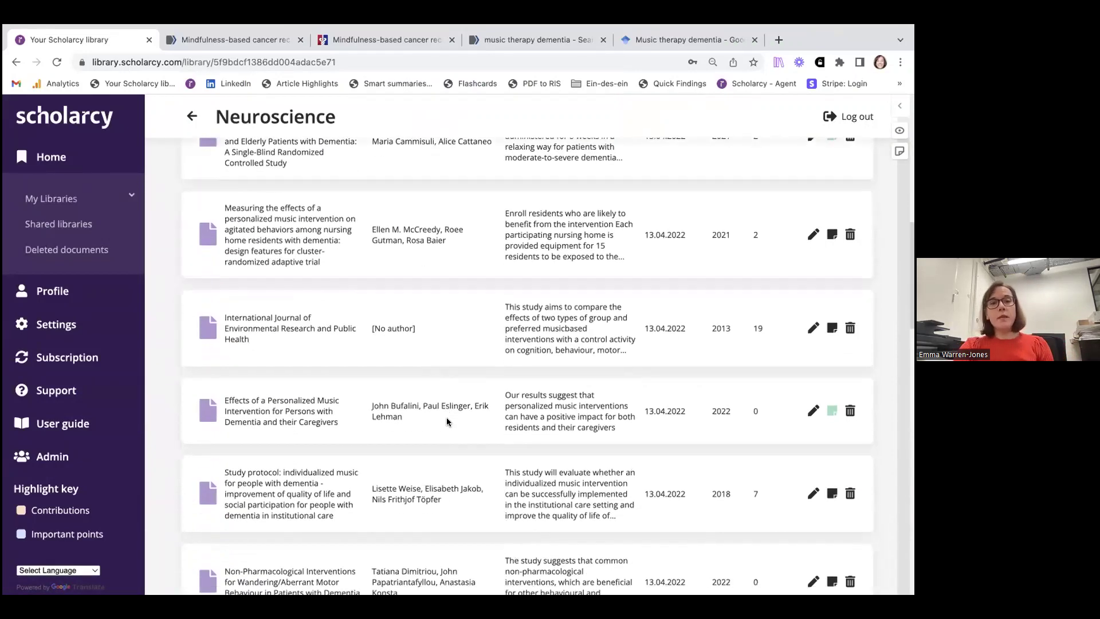
scroll(446, 422, "up", 5)
scroll(446, 421, "down", 6)
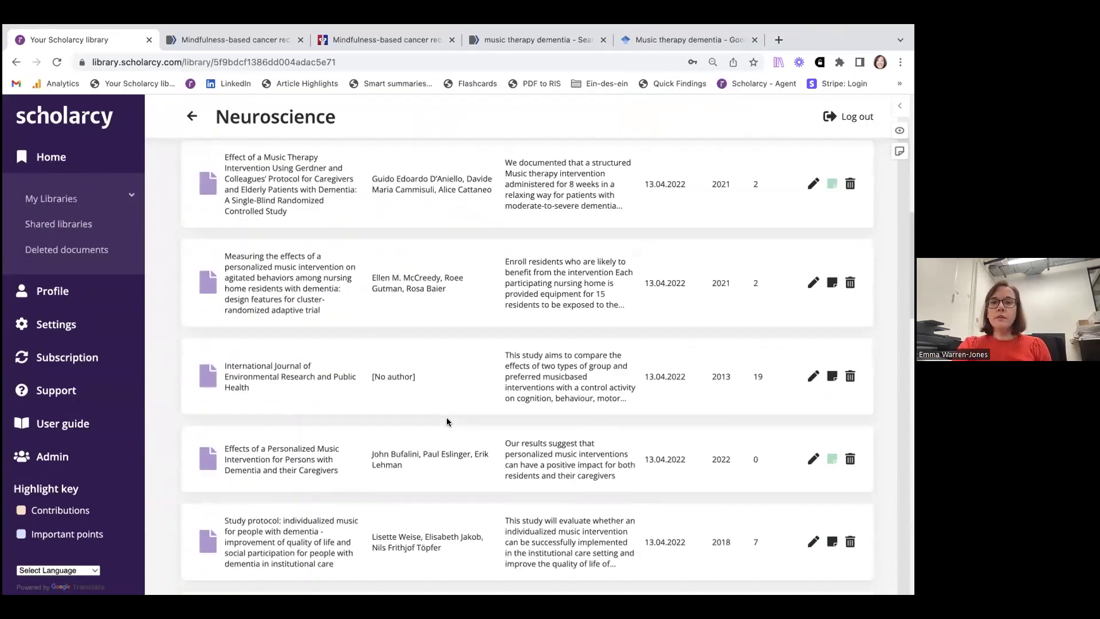
scroll(447, 422, "down", 3)
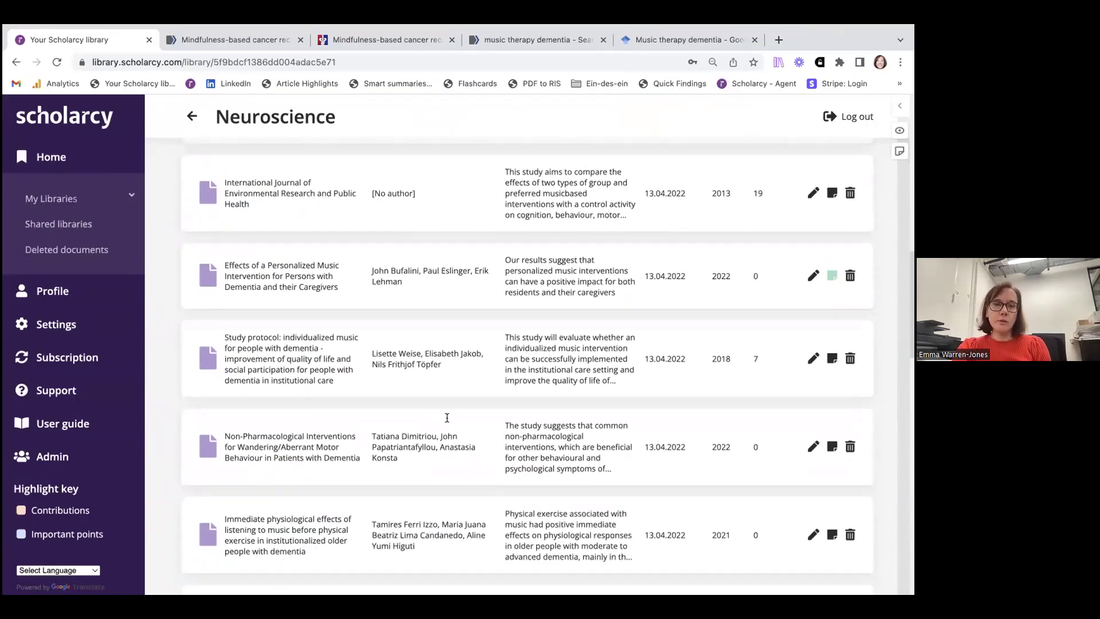
scroll(446, 422, "down", 6)
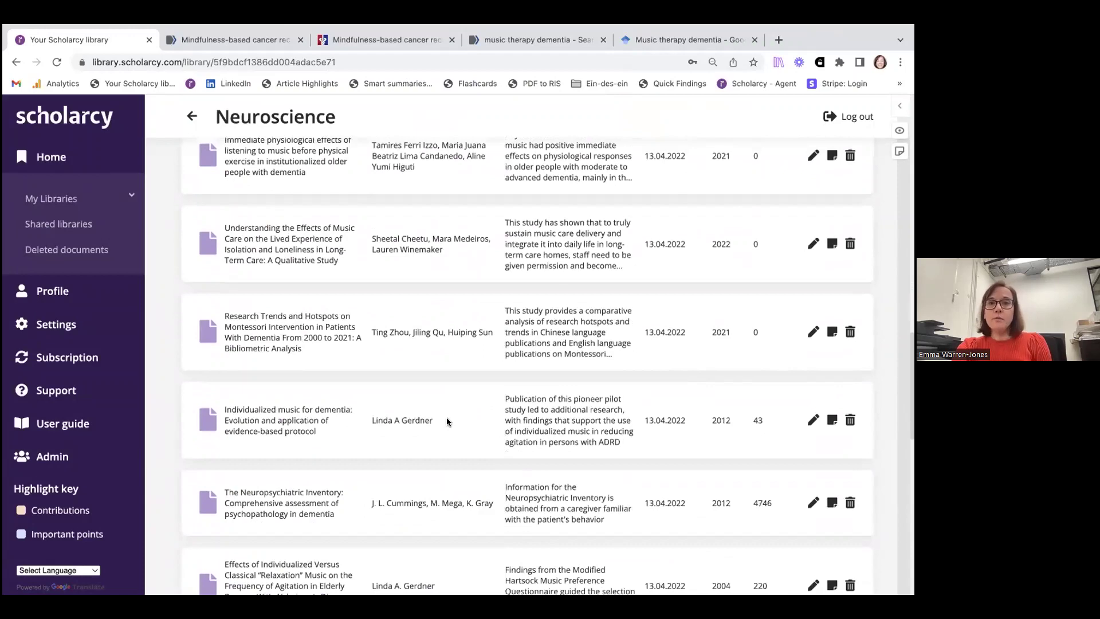
scroll(446, 421, "up", 10)
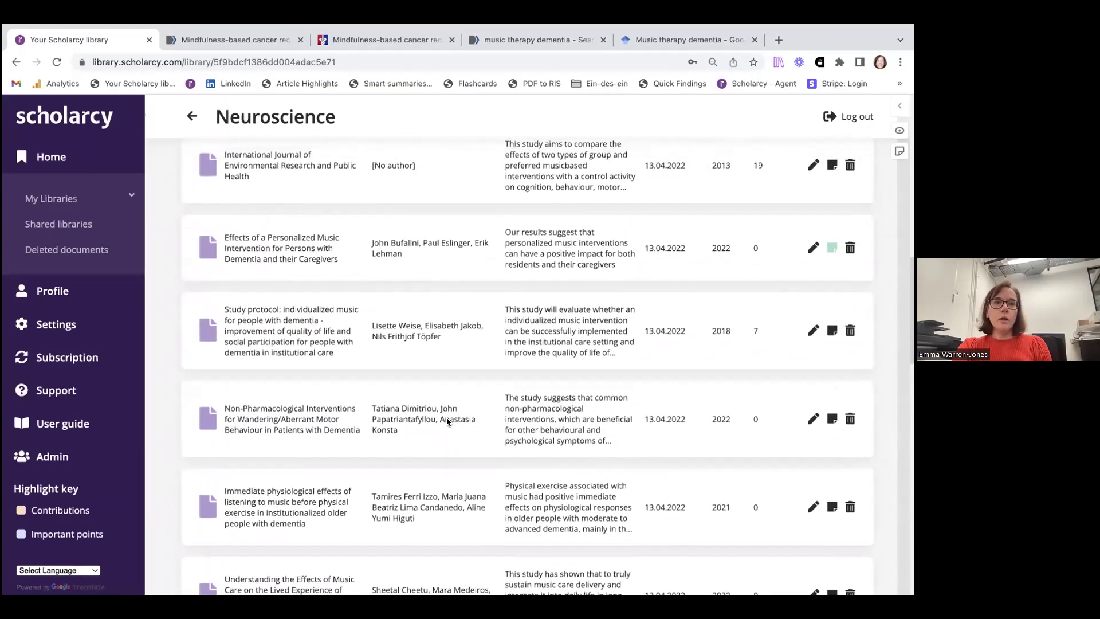
scroll(447, 422, "up", 3)
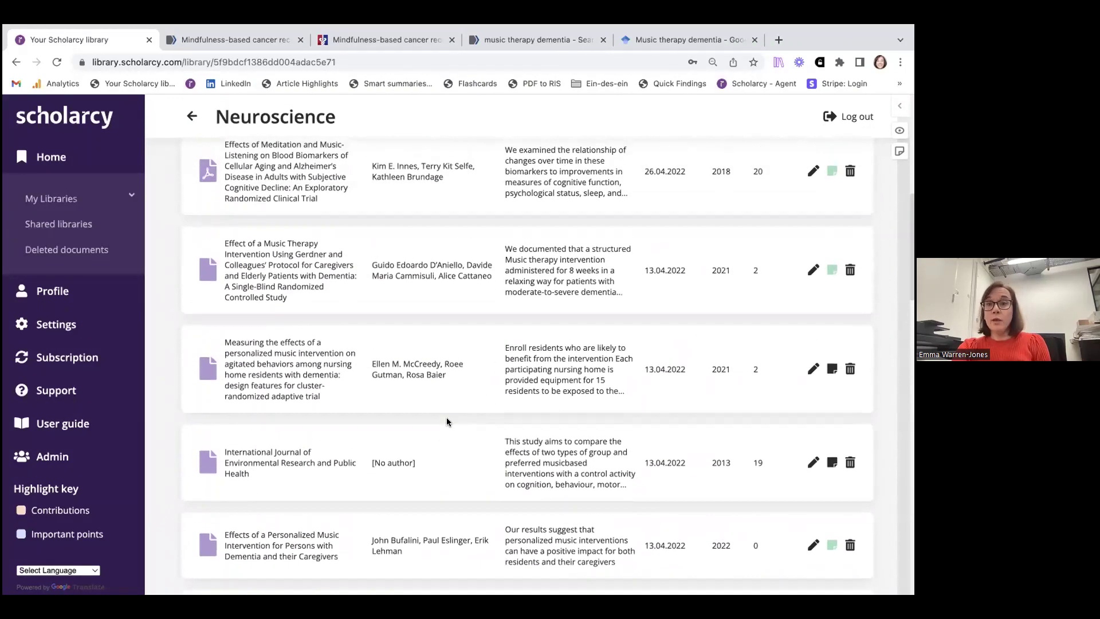
scroll(447, 418, "up", 5)
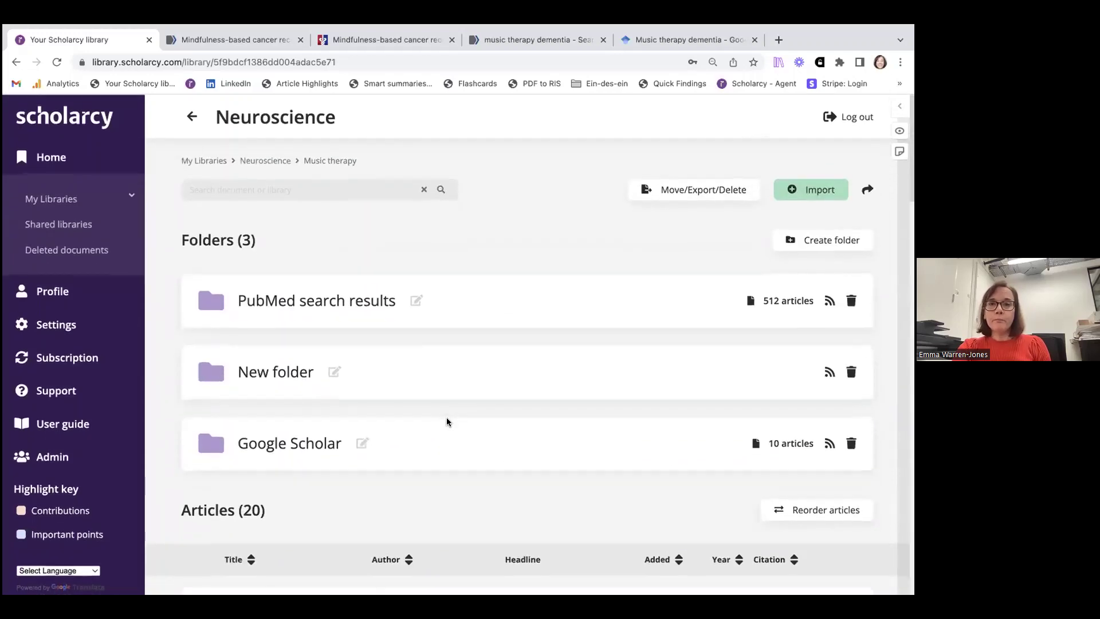
- Start an export from the Scholarcy library and select every article in it
left_click(692, 194)
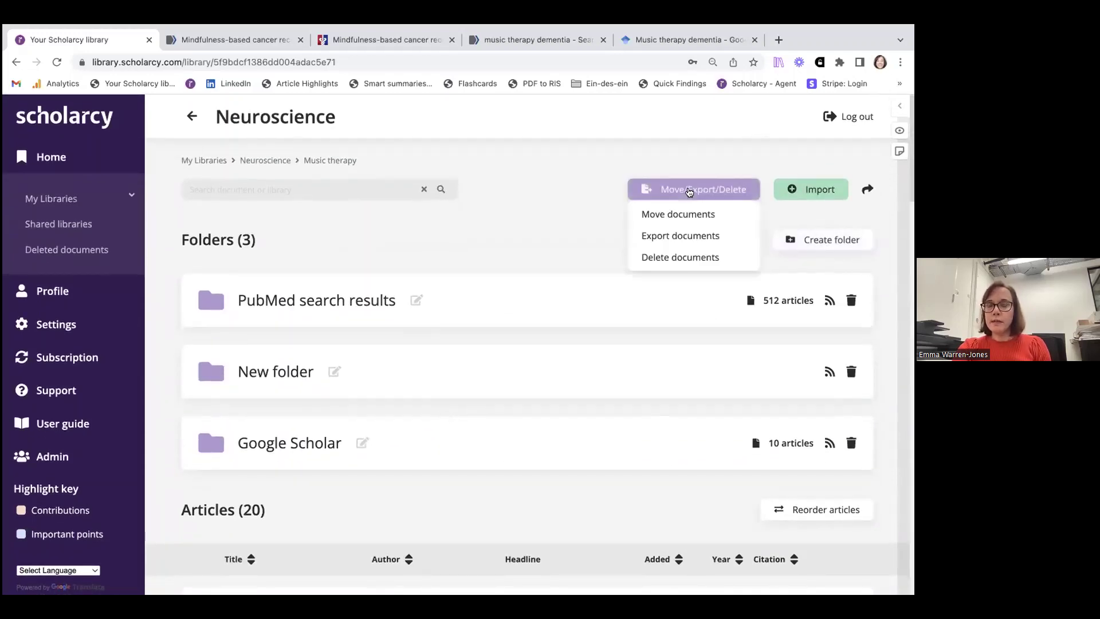
left_click(670, 236)
scroll(597, 320, "down", 4)
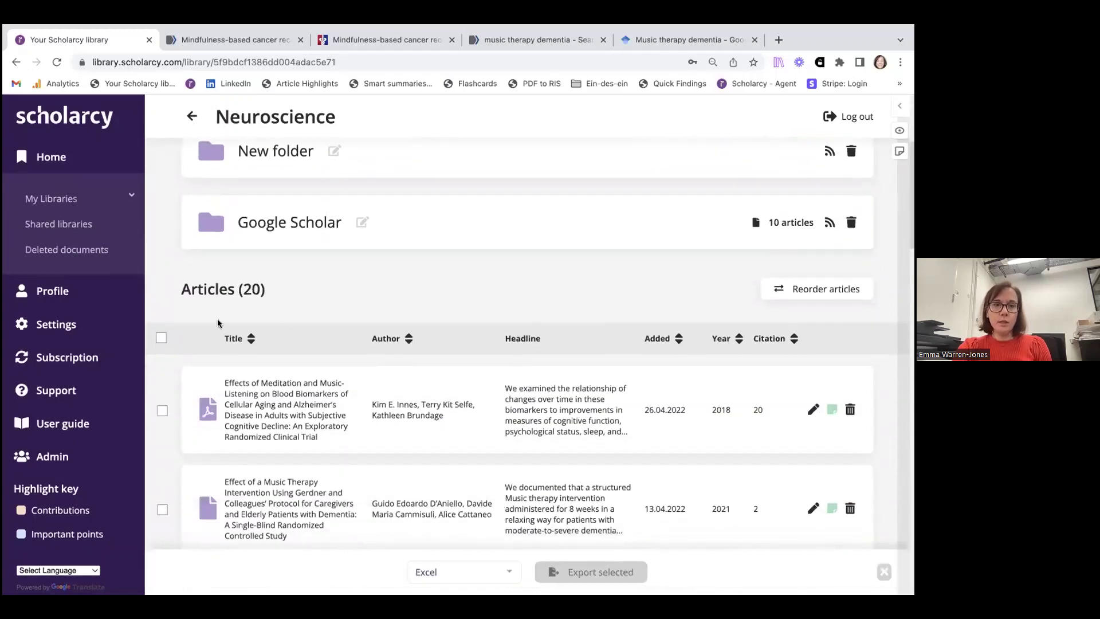
left_click(161, 338)
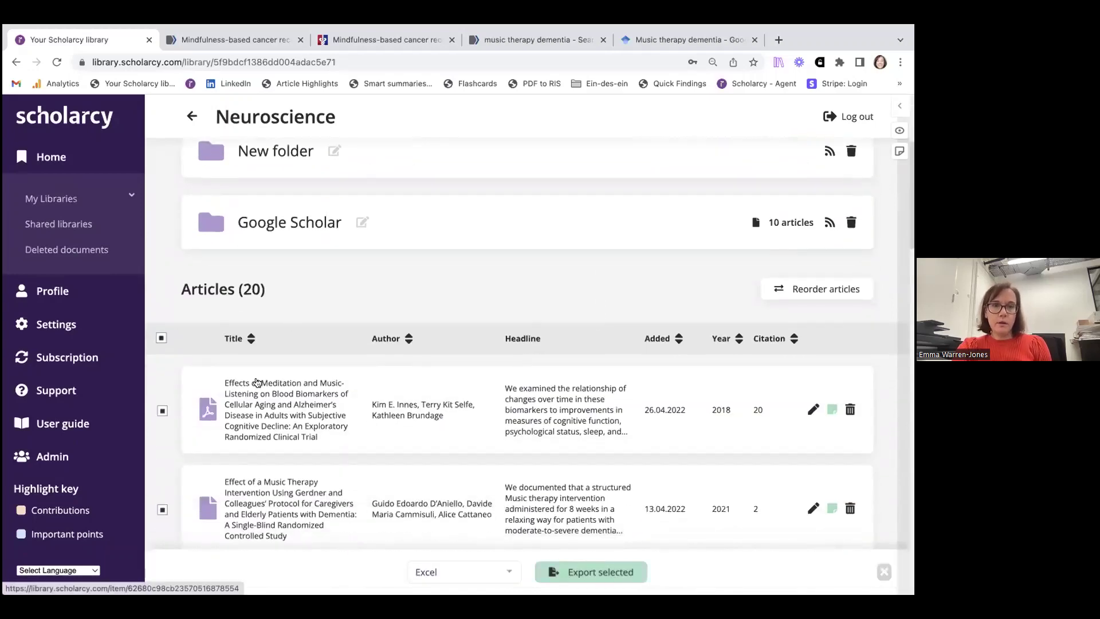
scroll(273, 395, "down", 6)
scroll(273, 393, "down", 4)
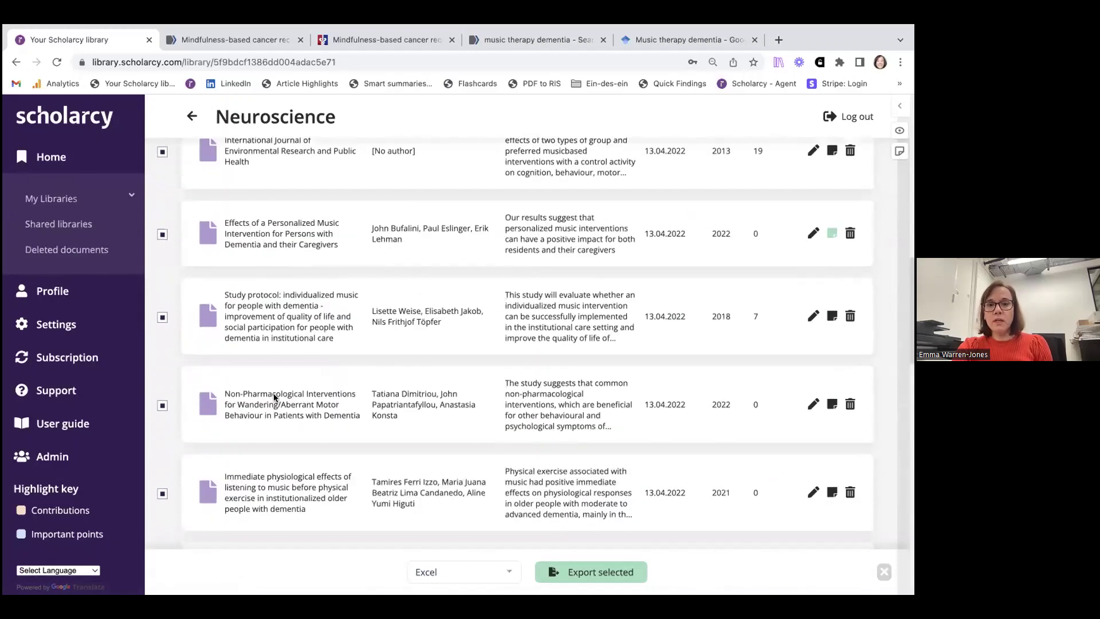
scroll(273, 393, "down", 3)
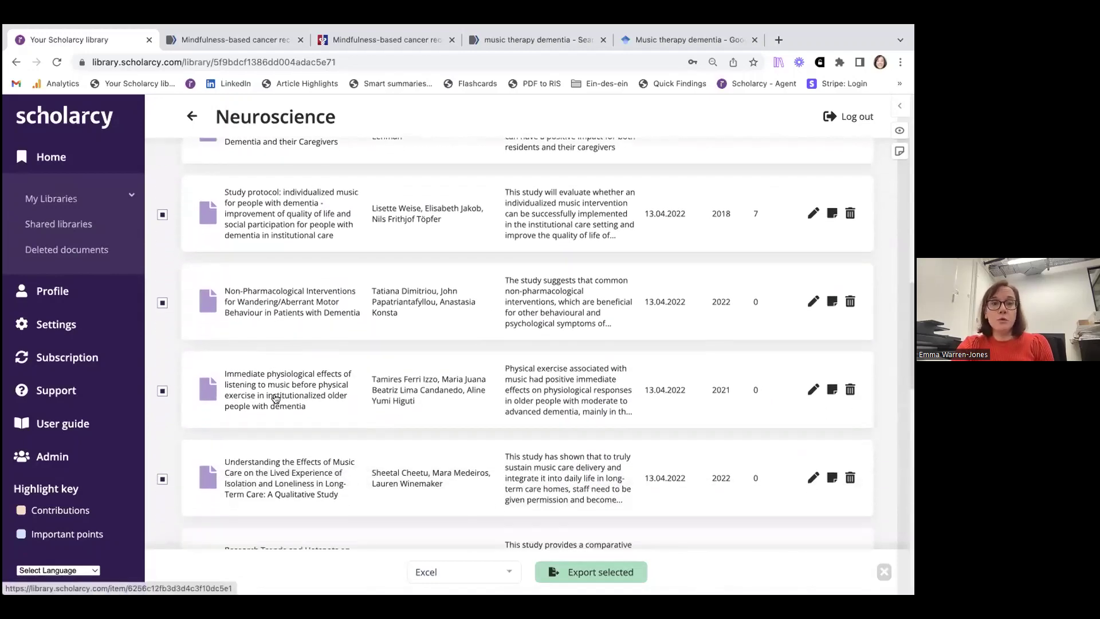
scroll(273, 393, "down", 3)
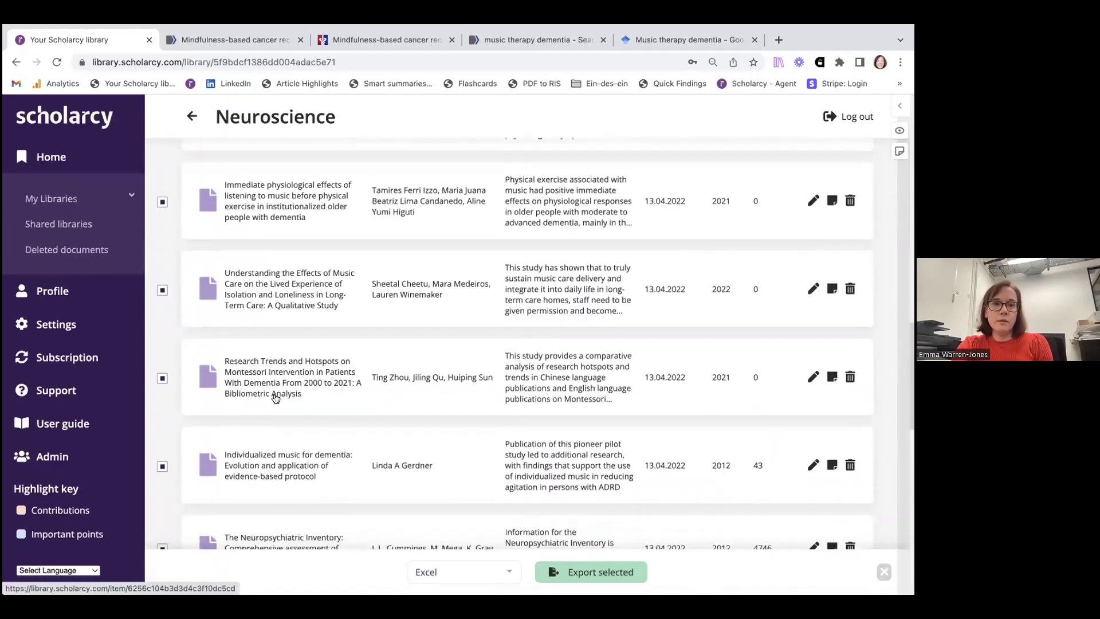
- Export the selected articles in RIS (Zotero, Endnote) format
left_click(507, 573)
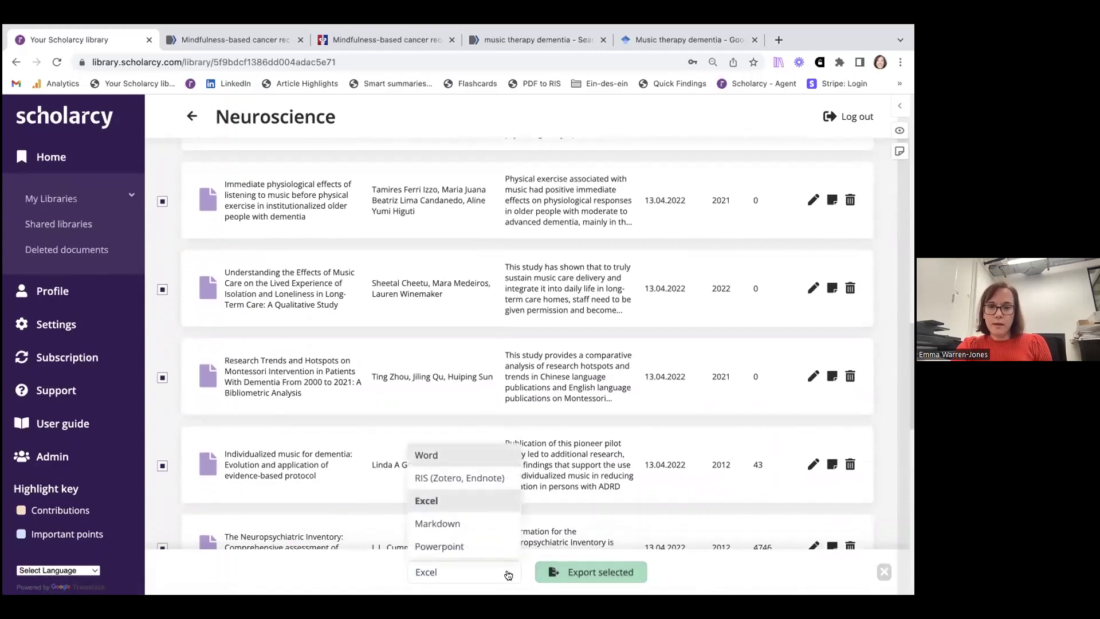
left_click(448, 479)
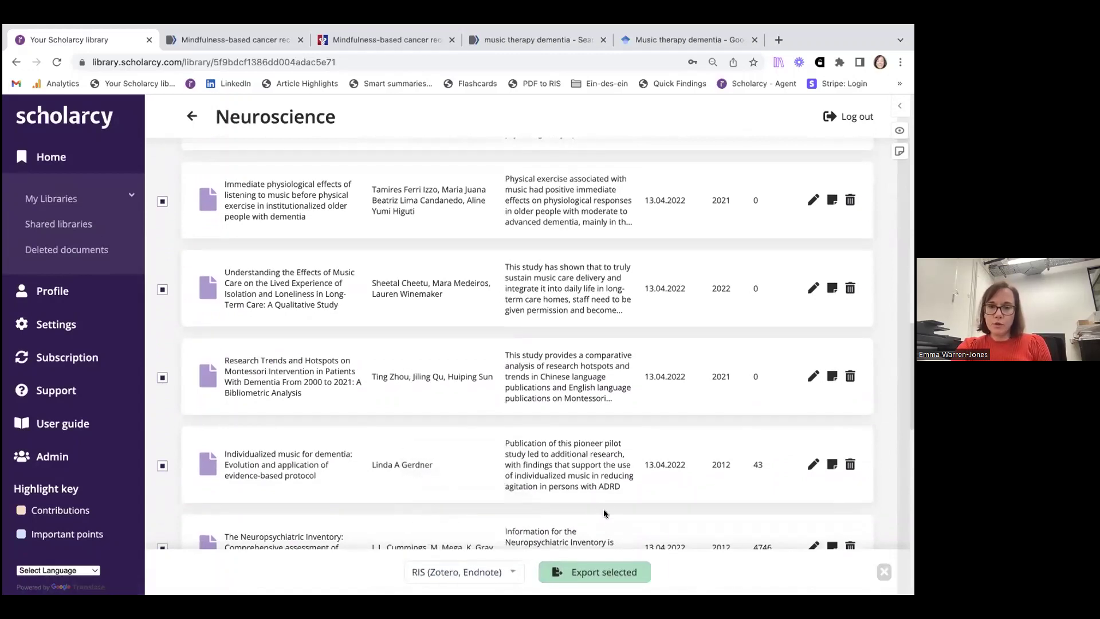
left_click(587, 570)
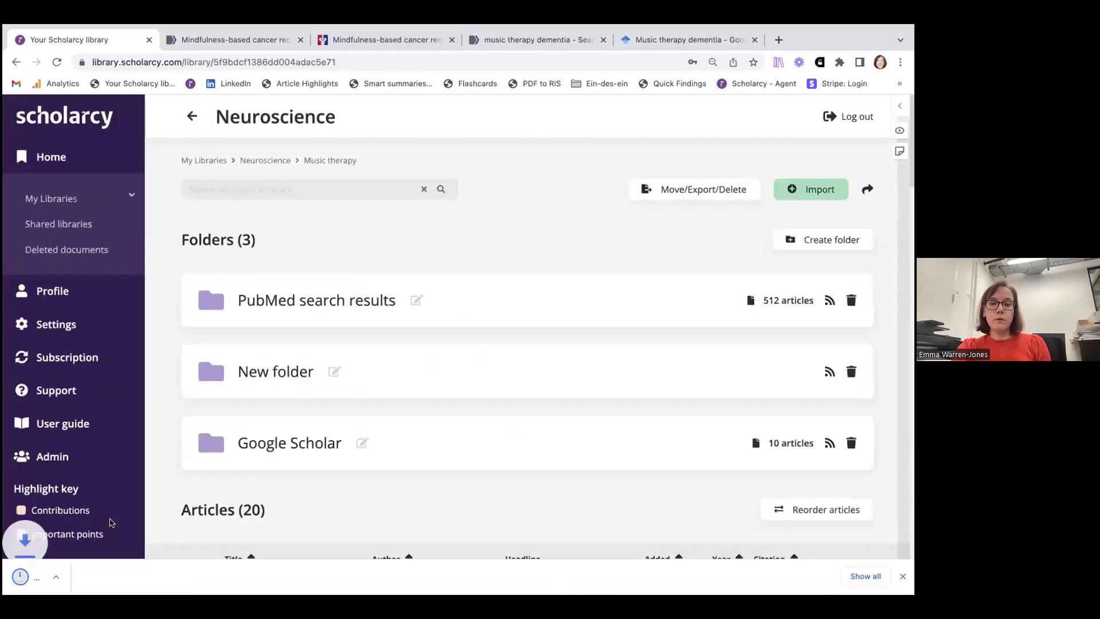
- Import exported 7.ris from the downloaded archive into a new Zotero collection of 20 articles
left_click(52, 576)
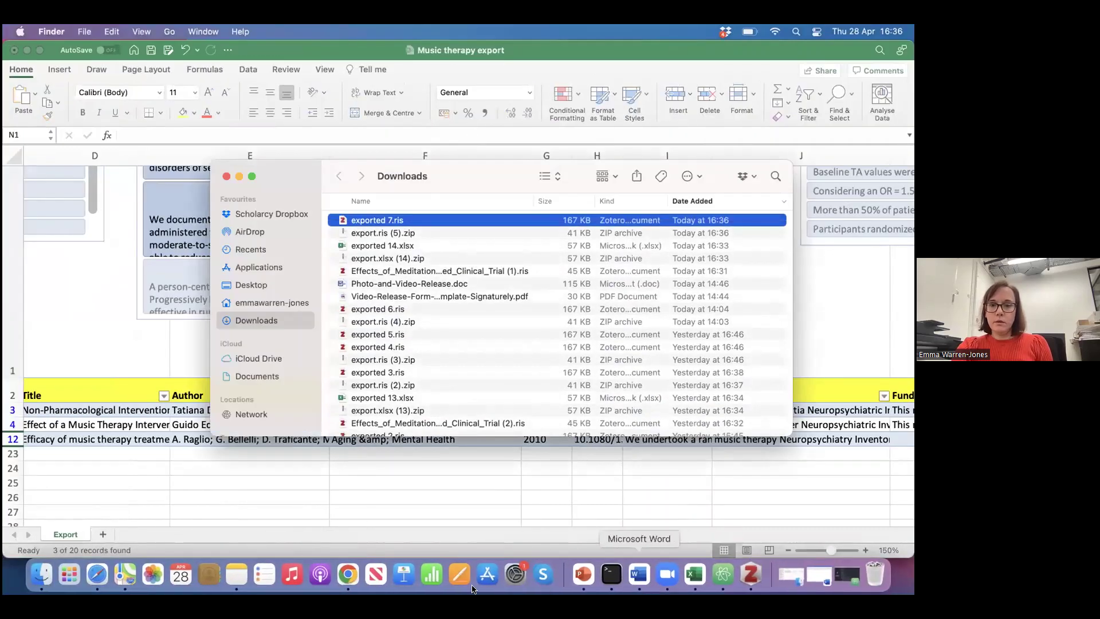
left_click(731, 573)
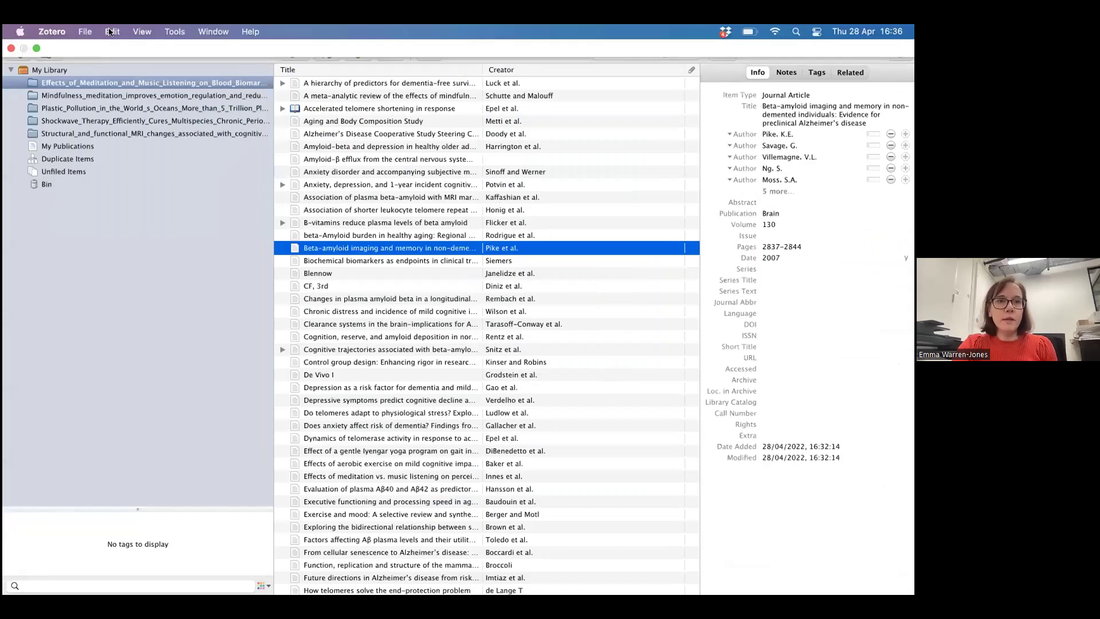
left_click(85, 32)
left_click(103, 118)
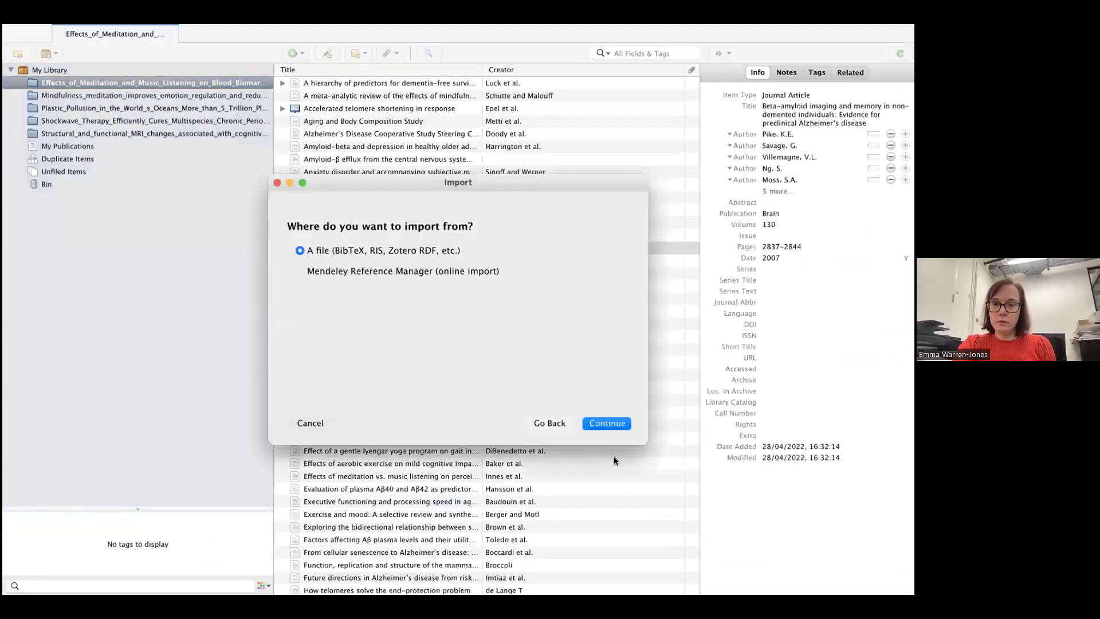
left_click(602, 421)
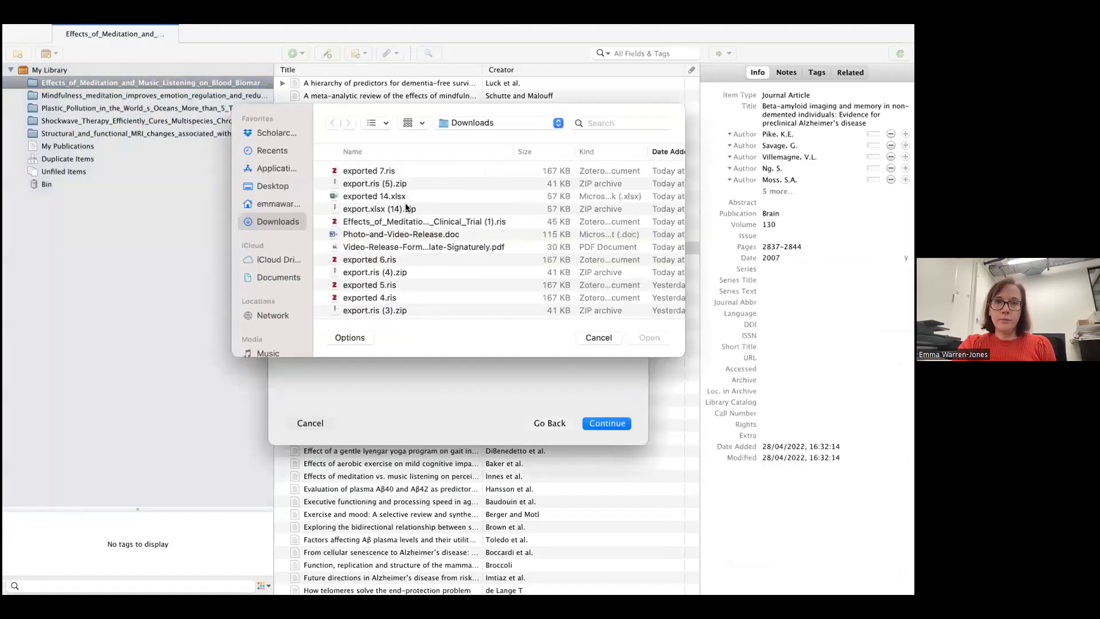
double_click(373, 169)
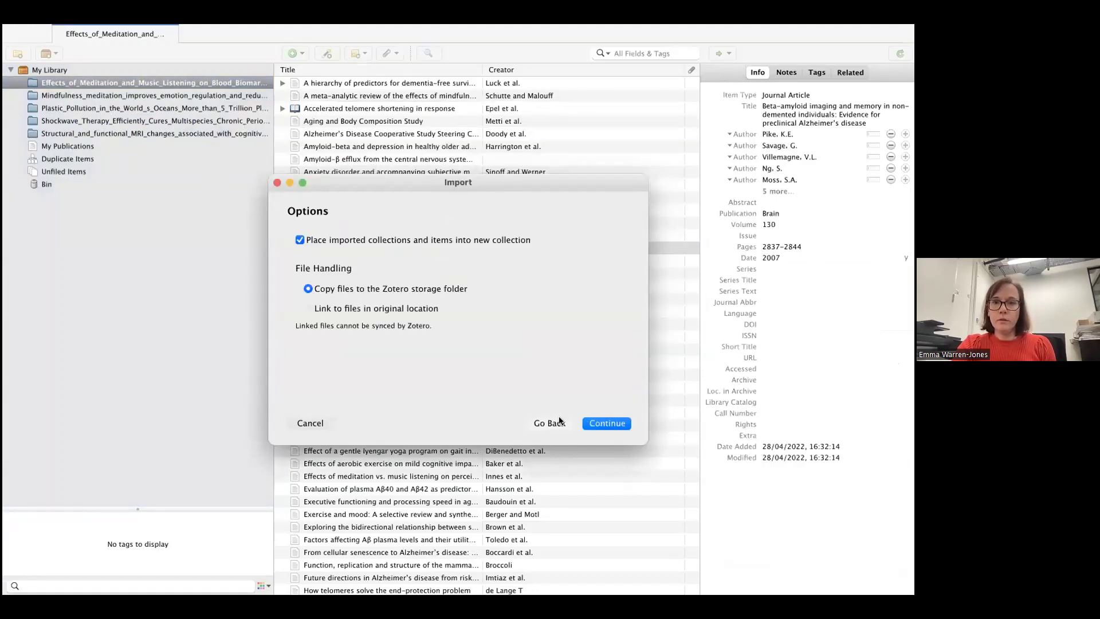
left_click(602, 422)
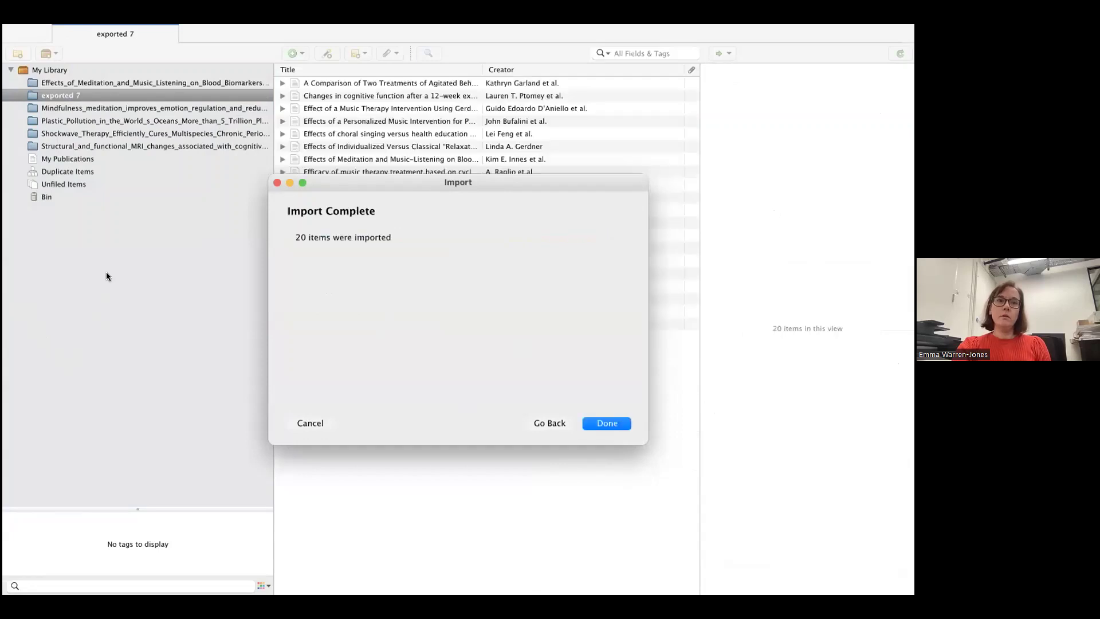
left_click(615, 428)
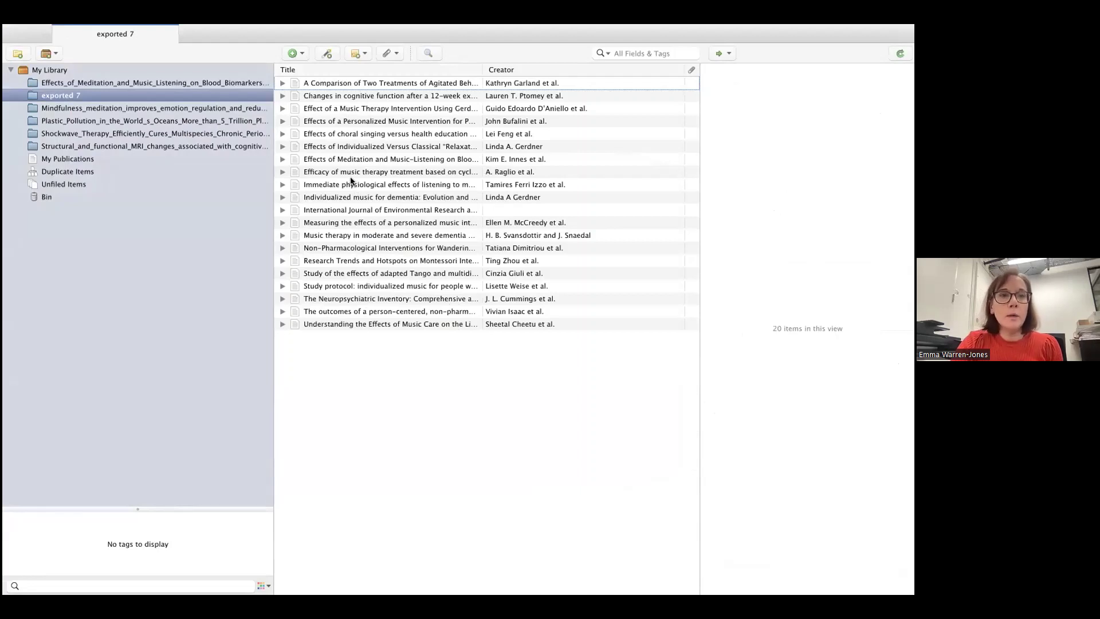
left_click(282, 171)
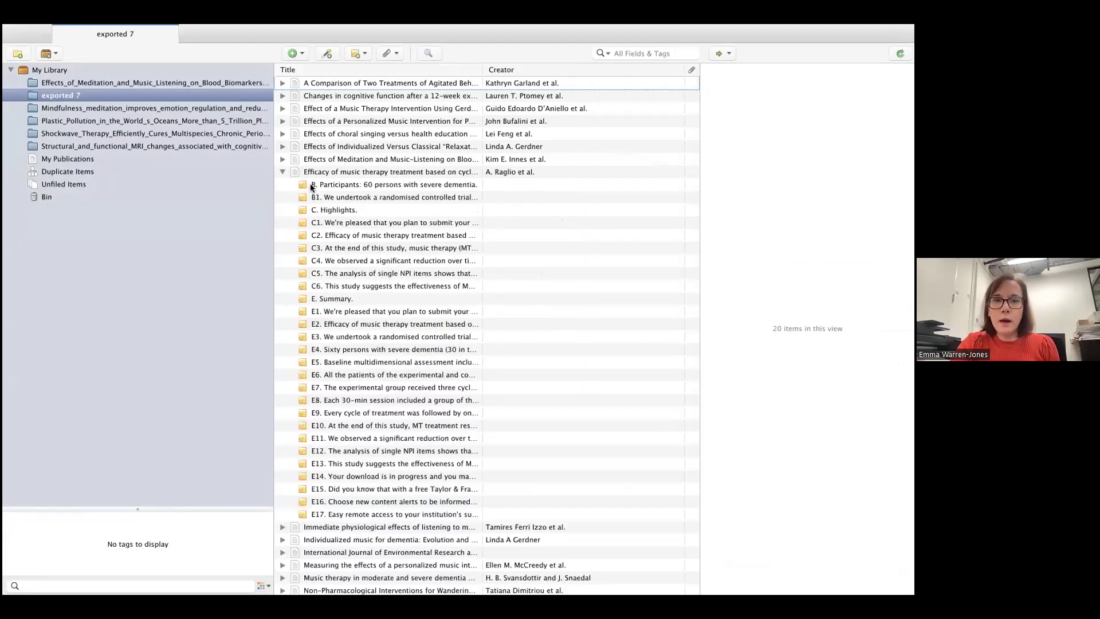
- Read the Participants, C1, C2, C4, E1, E3 and E2 notes of the Efficacy of music therapy article, then collapse it
left_click(349, 185)
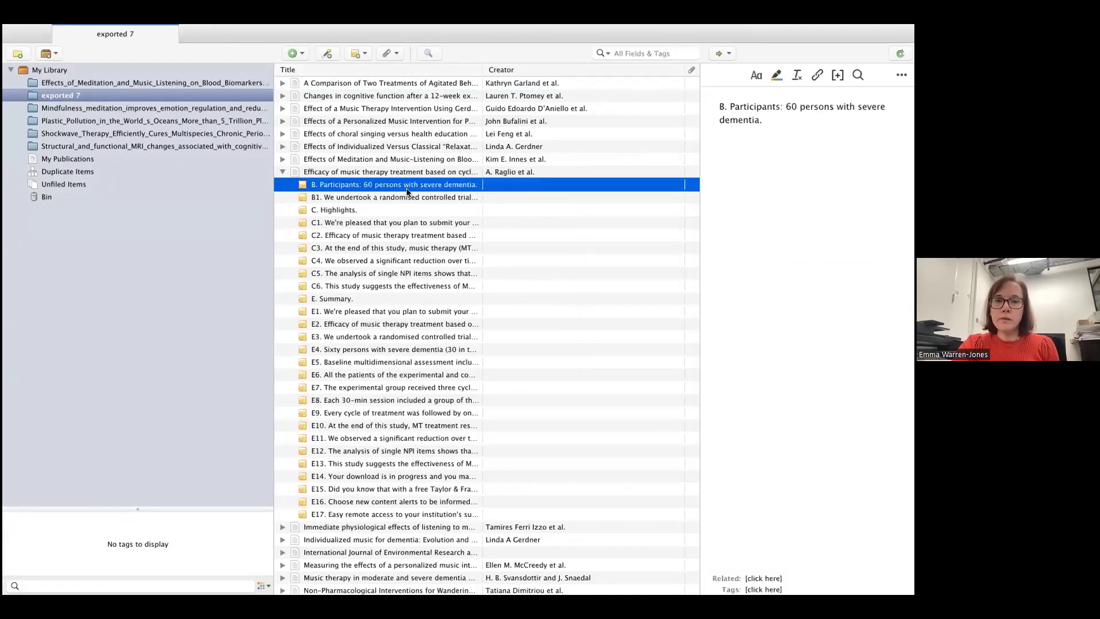
left_click(383, 224)
left_click(379, 236)
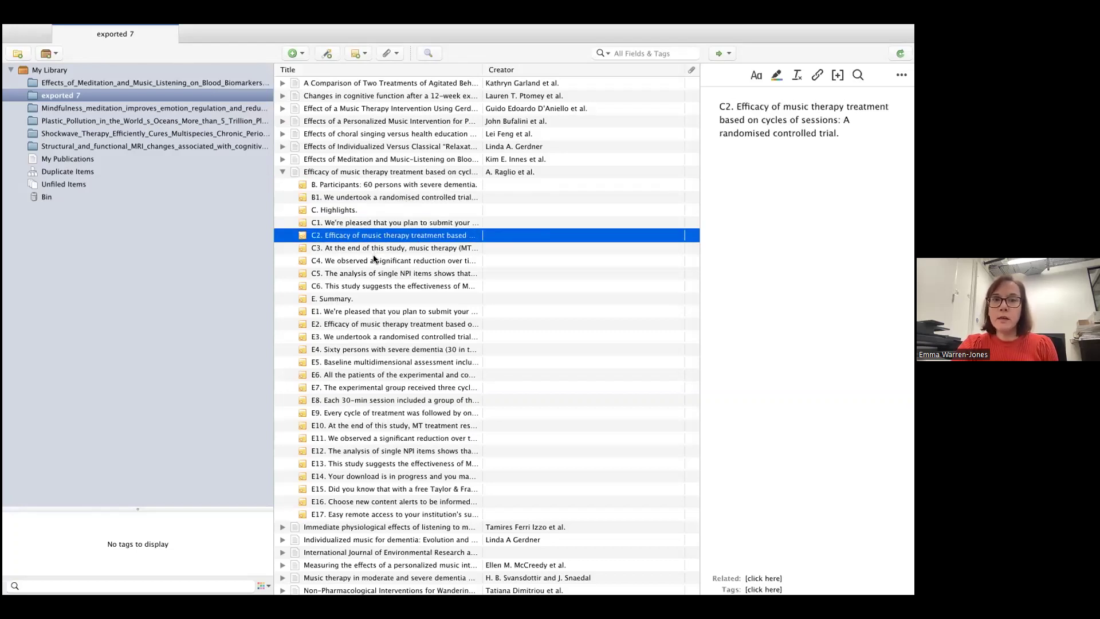
left_click(373, 259)
left_click(380, 310)
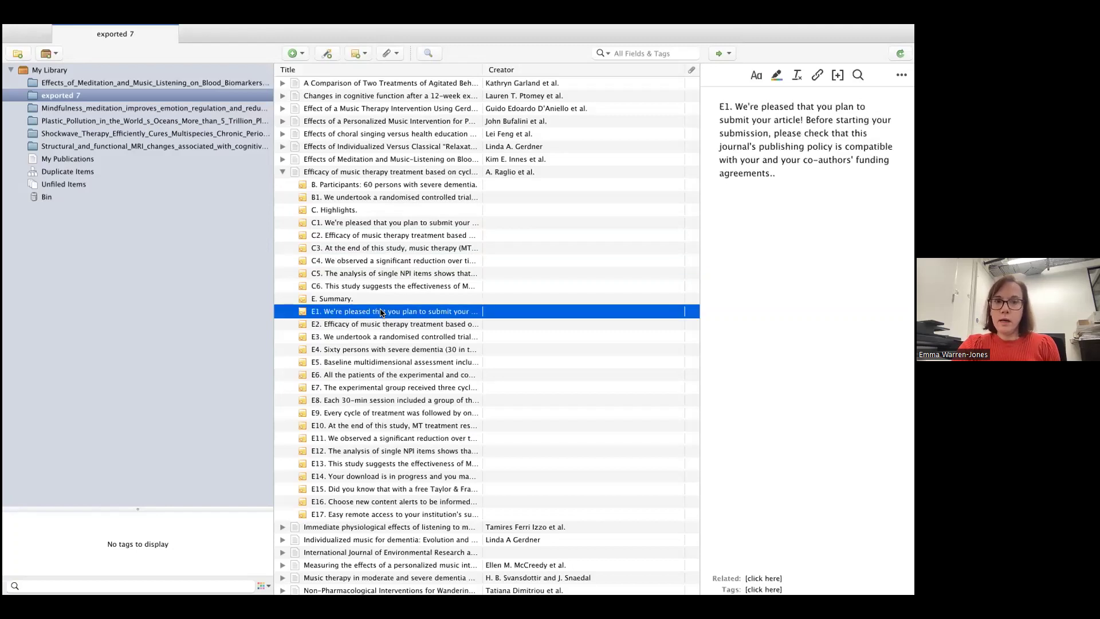
left_click(381, 336)
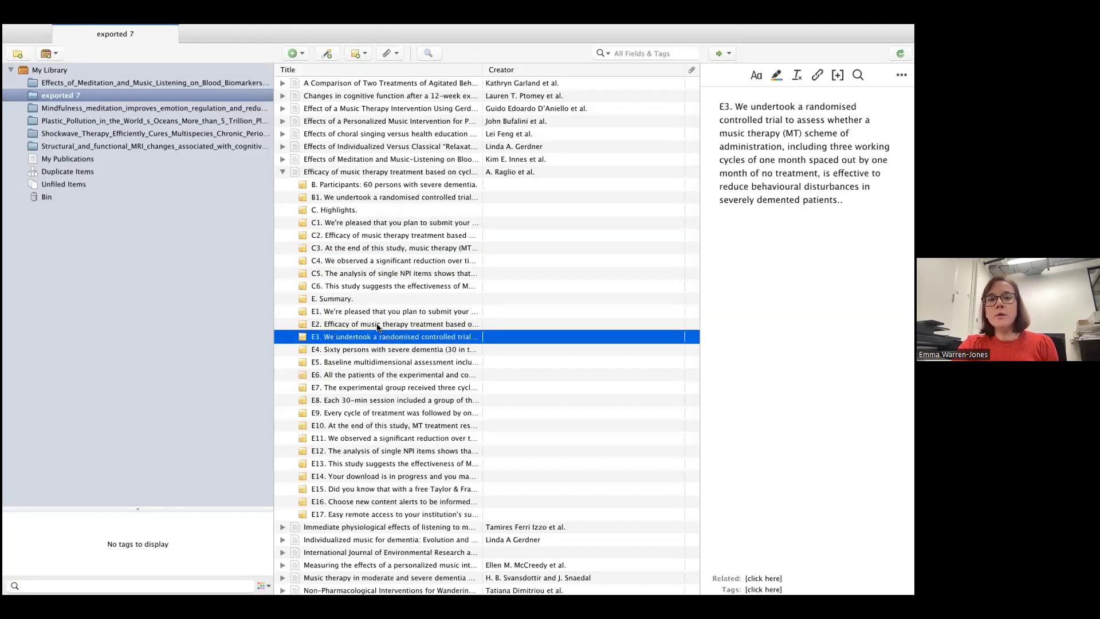
left_click(378, 324)
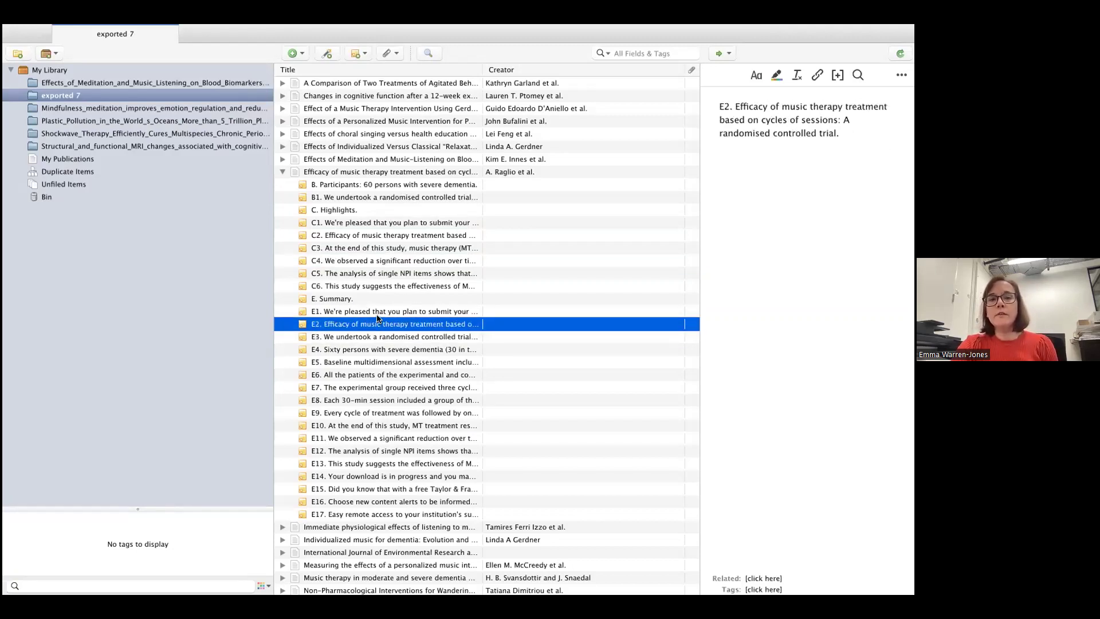
left_click(378, 313)
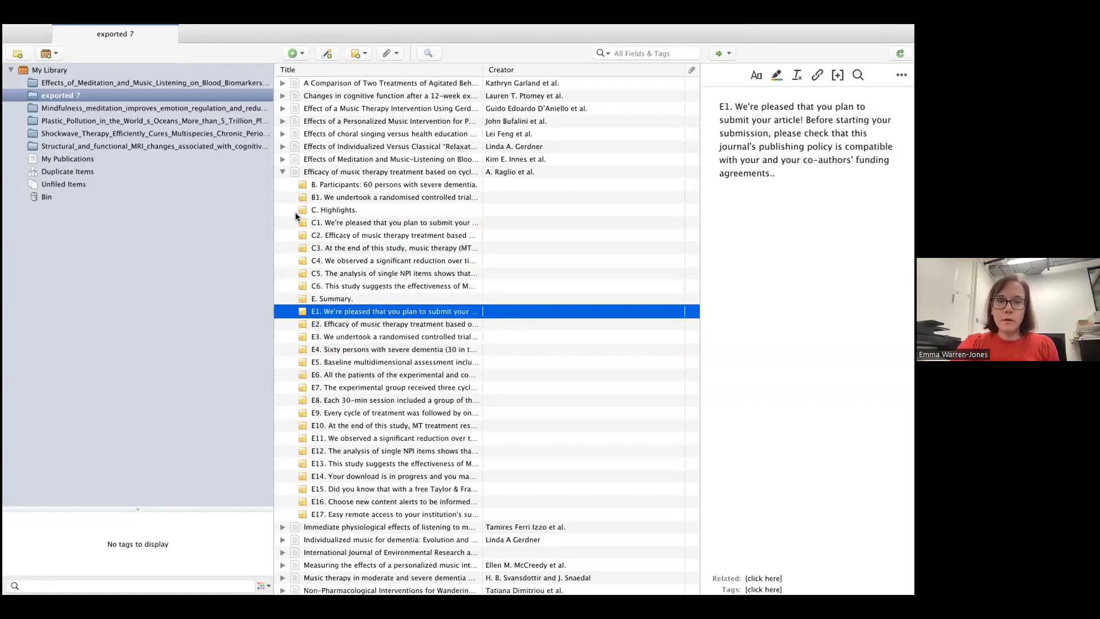
left_click(282, 172)
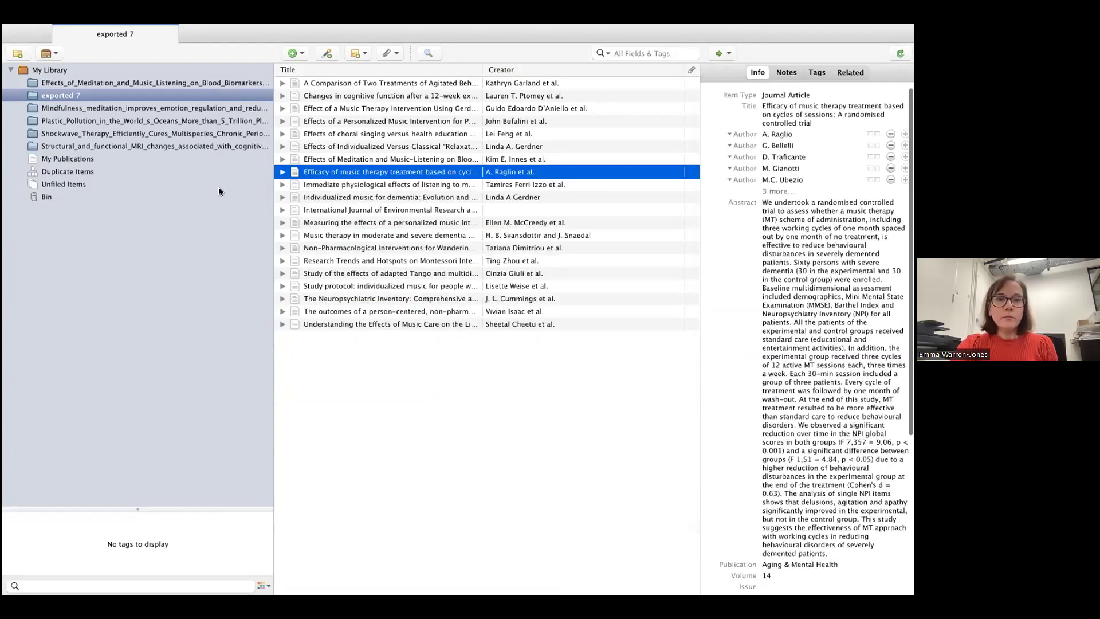
- Create an APA 7th, English (UK) bibliography from the exported 7 collection and copy it to the clipboard
right_click(110, 96)
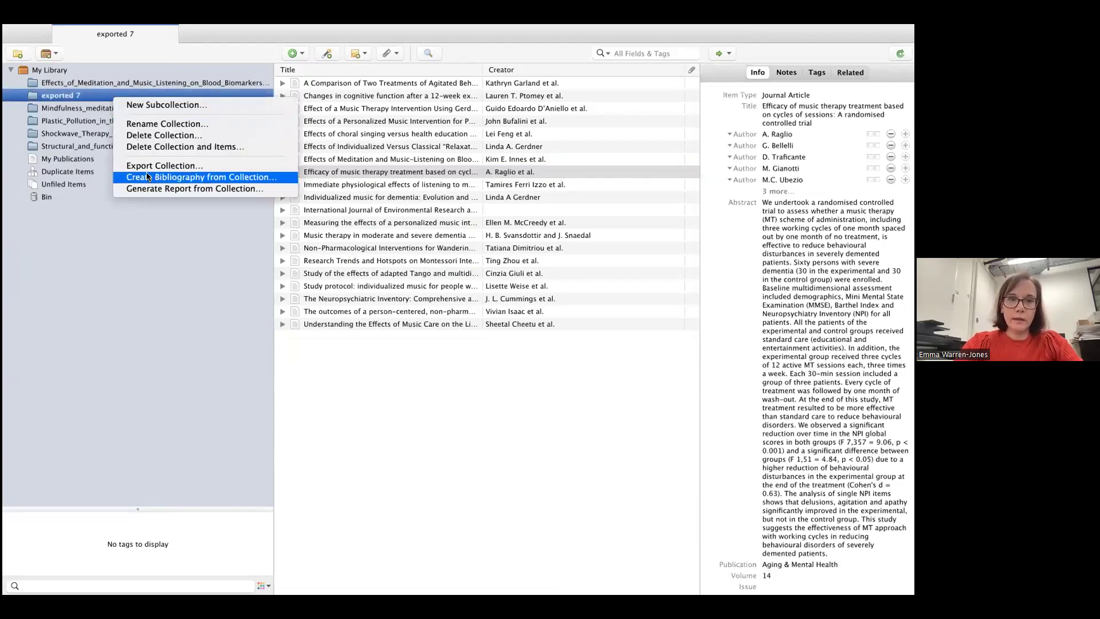
left_click(147, 176)
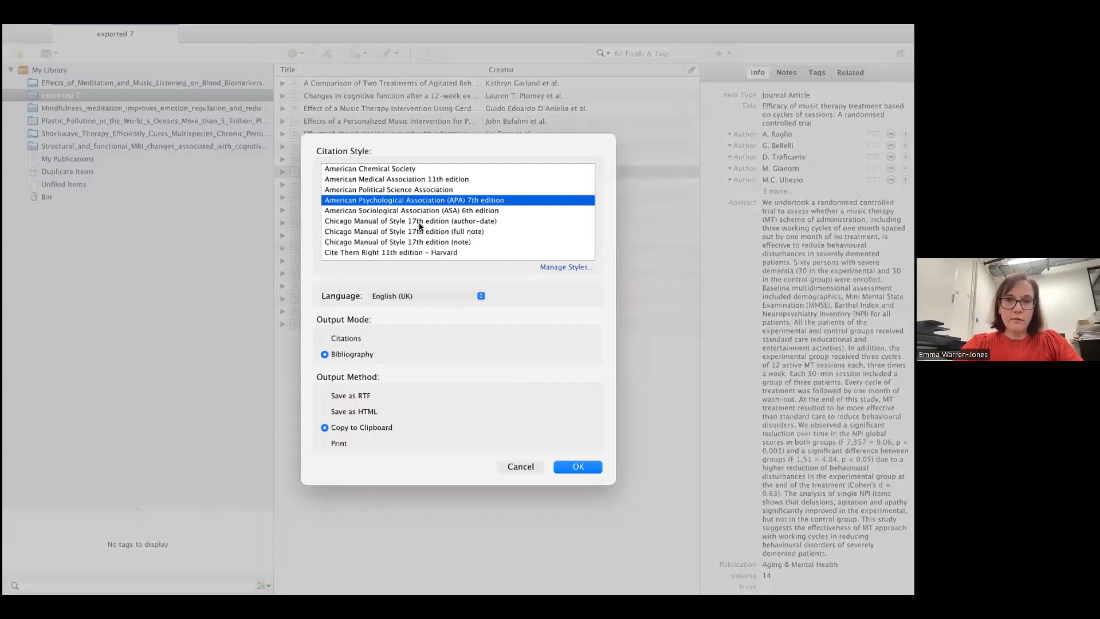
left_click(578, 466)
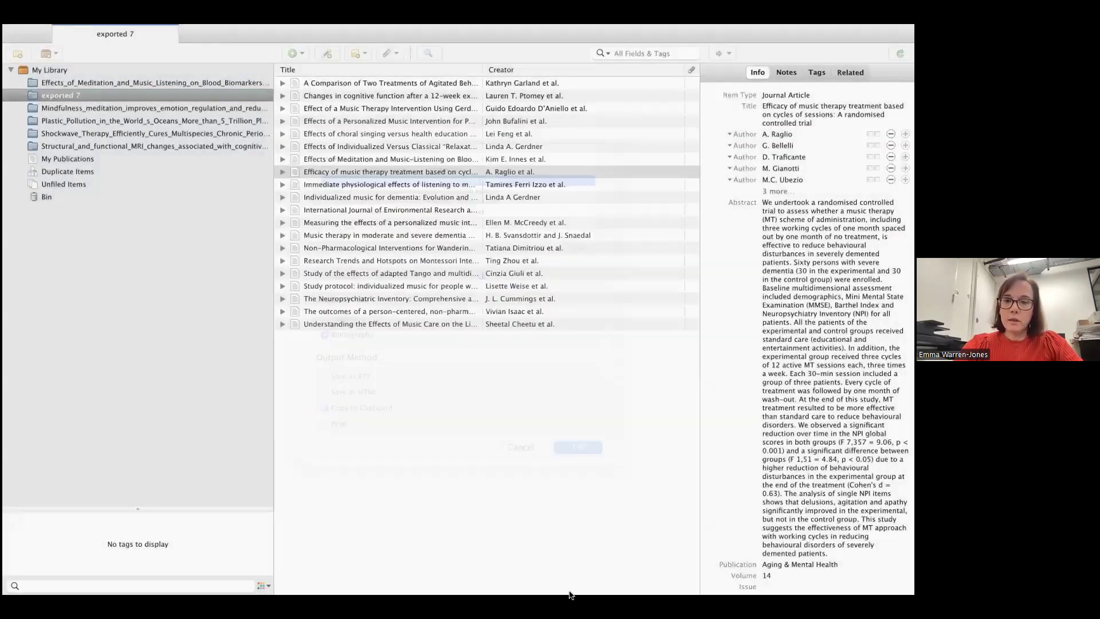
- Paste the APA bibliography into the blank Word Document1
mouse_move(671, 591)
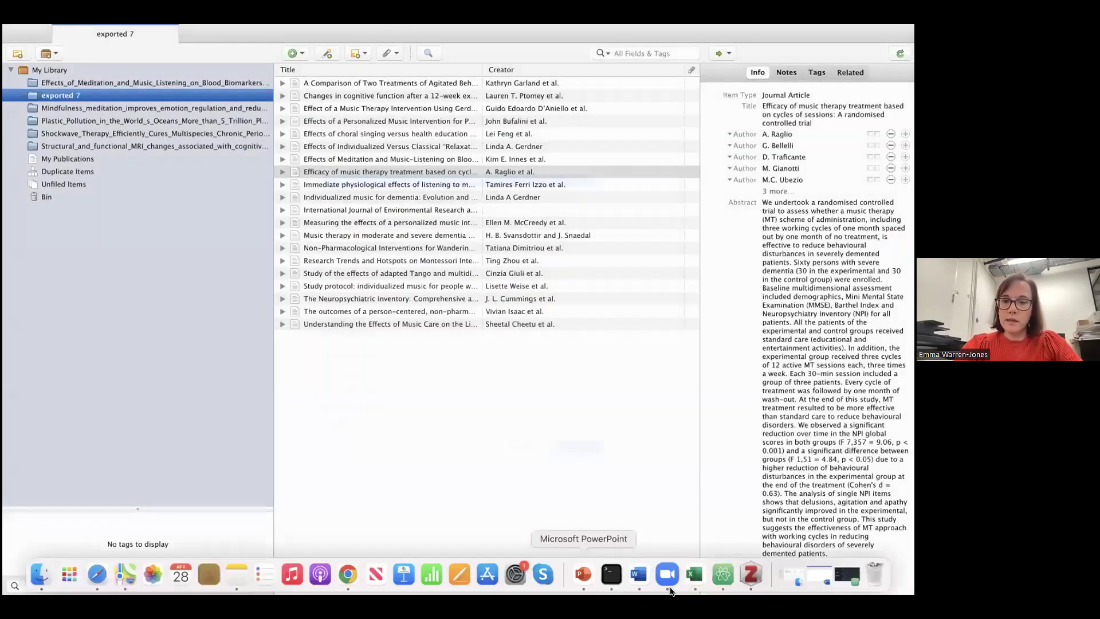
left_click(638, 573)
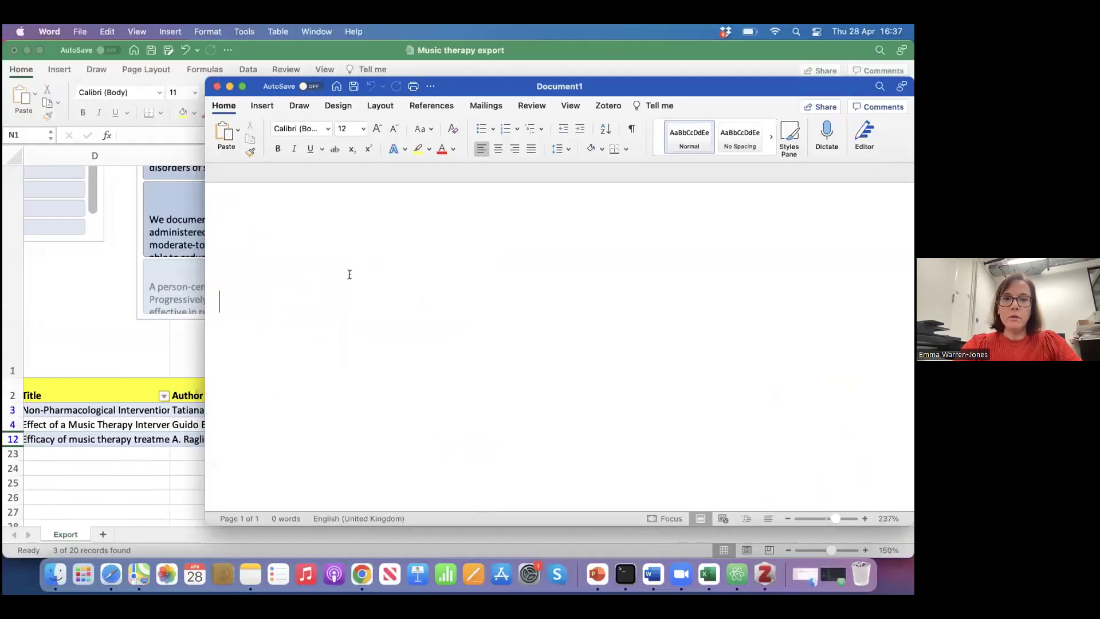
key("super+v")
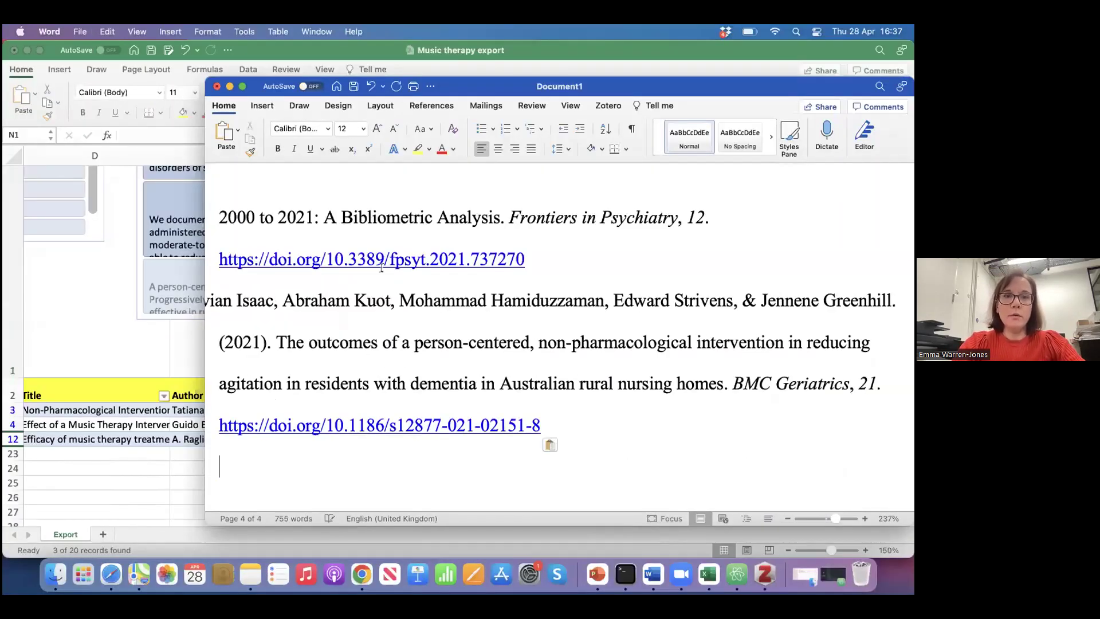
- View the 4-page reference list full screen, then minimise Word and return to Zotero
left_click(241, 86)
scroll(265, 162, "up", 10)
scroll(265, 162, "up", 15)
scroll(265, 162, "up", 10)
mouse_move(47, 59)
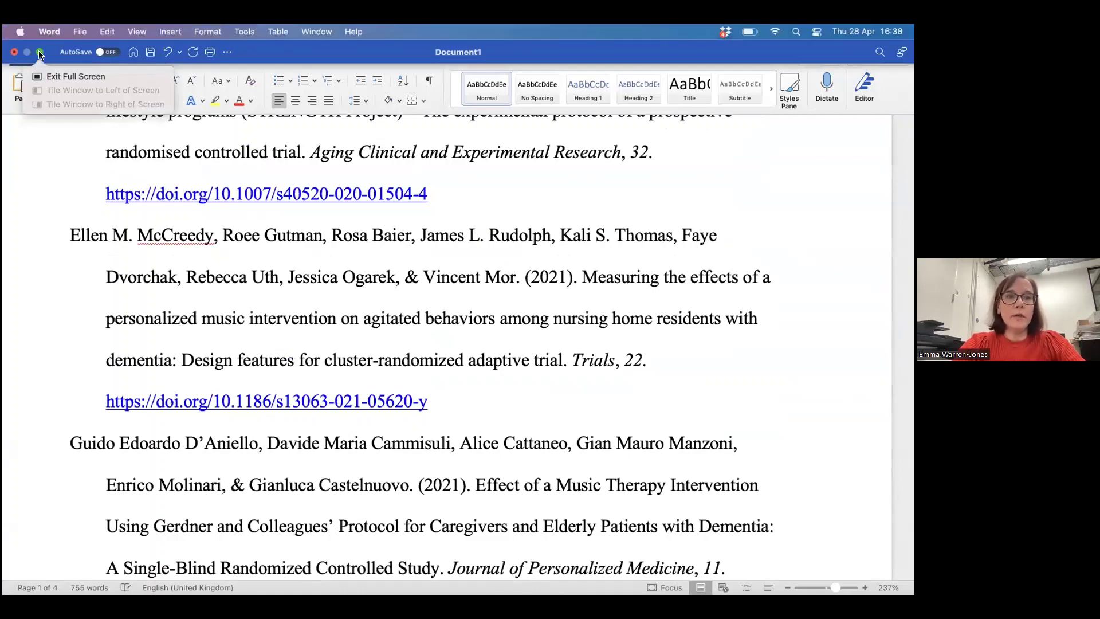
left_click(75, 76)
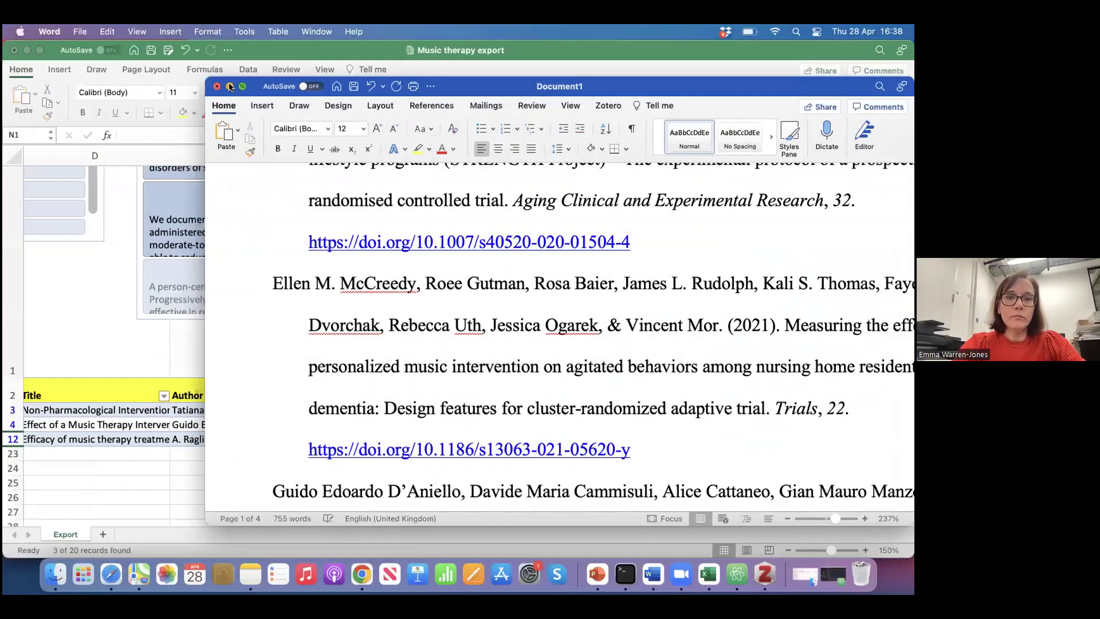
left_click(230, 86)
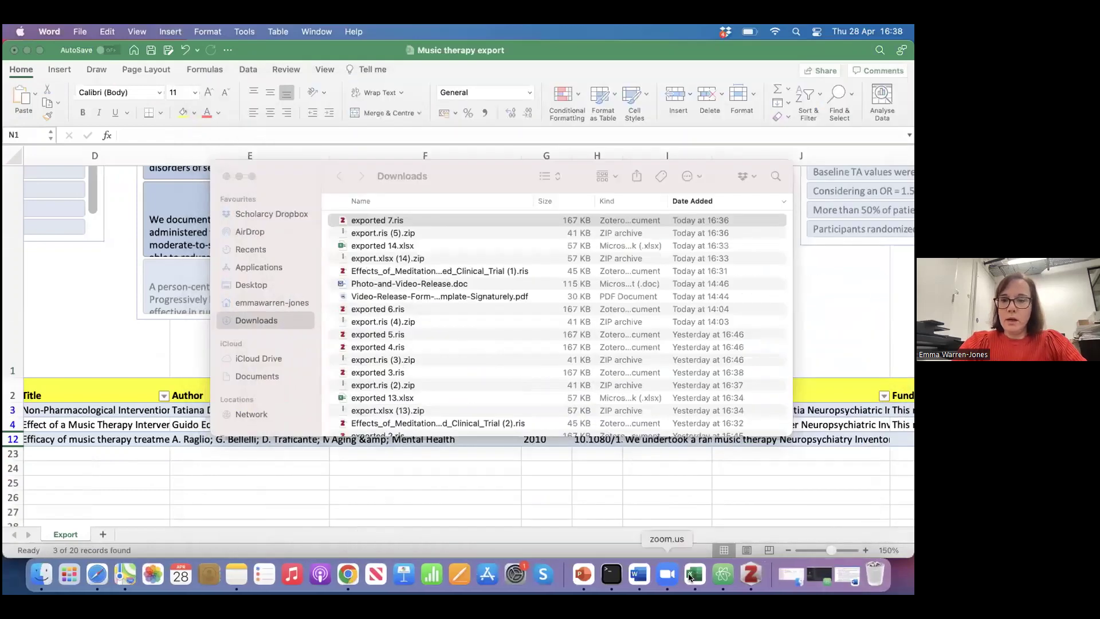
left_click(750, 575)
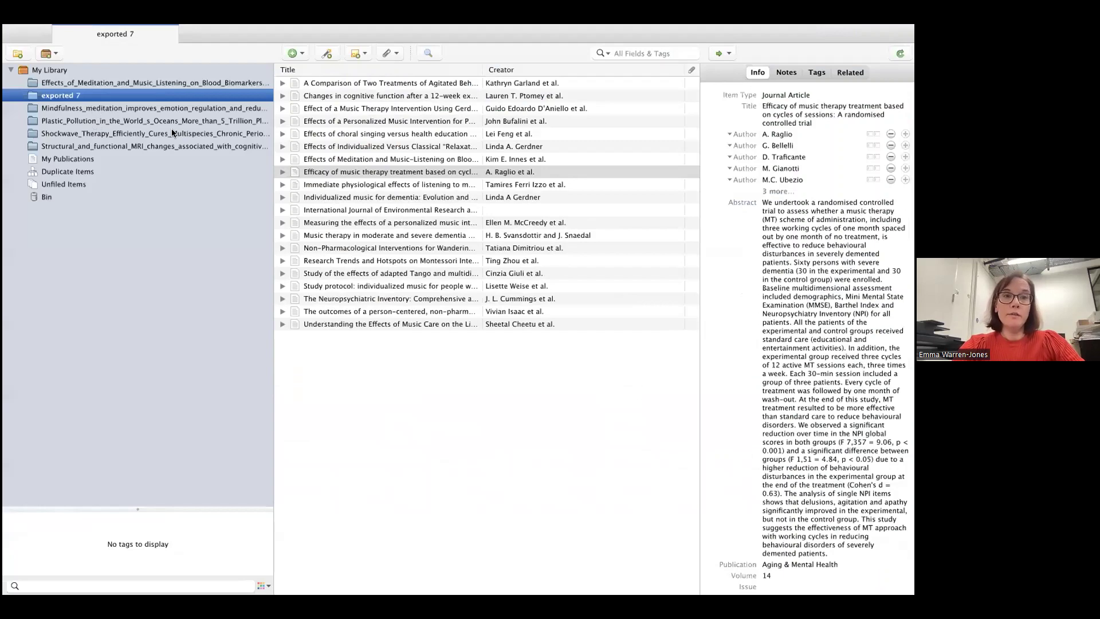
- Select all 20 items in exported 7 and generate a report from them
left_click(360, 219)
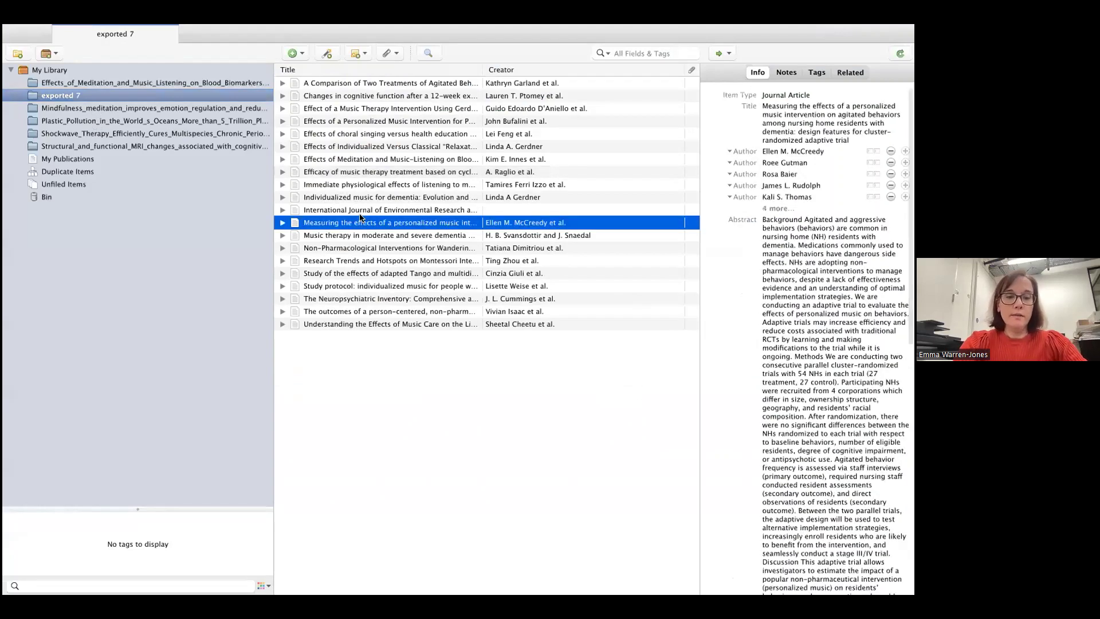
key("super+a")
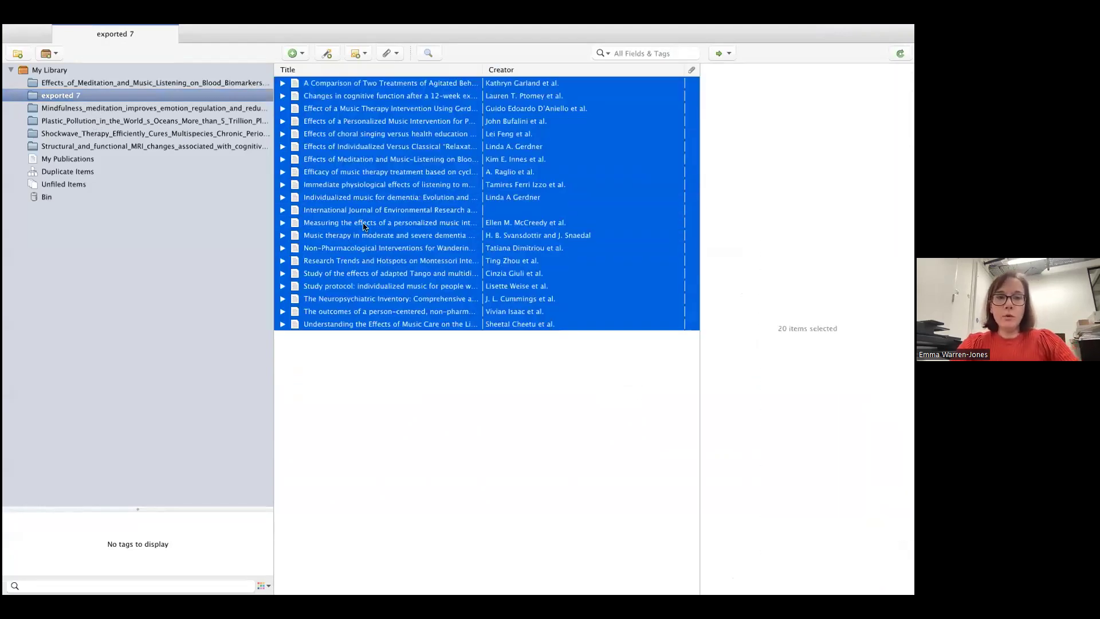
right_click(375, 181)
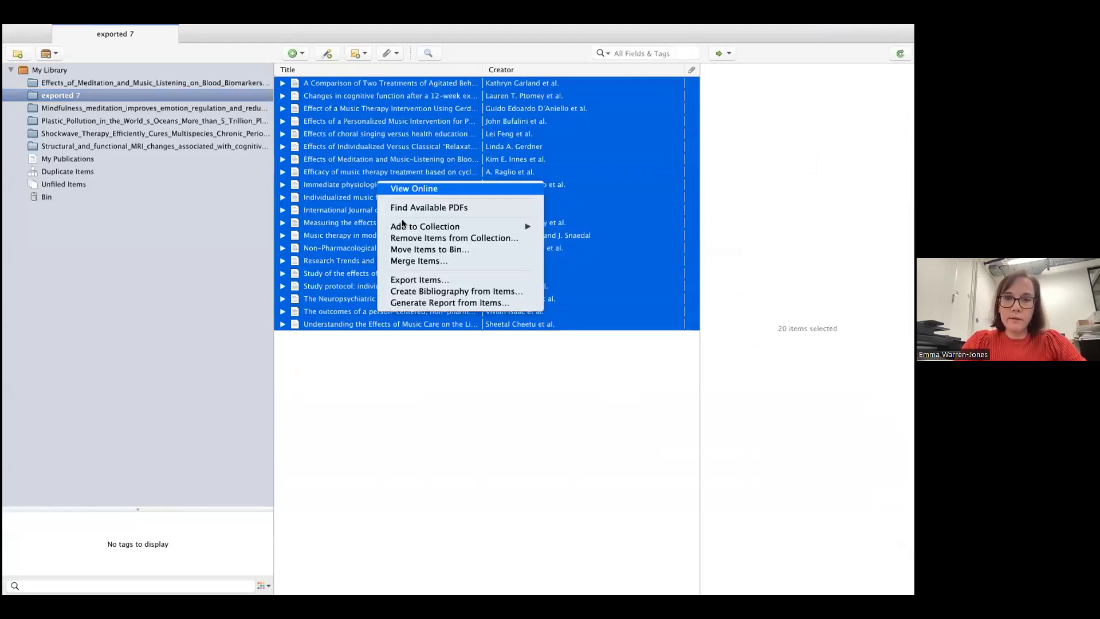
left_click(422, 302)
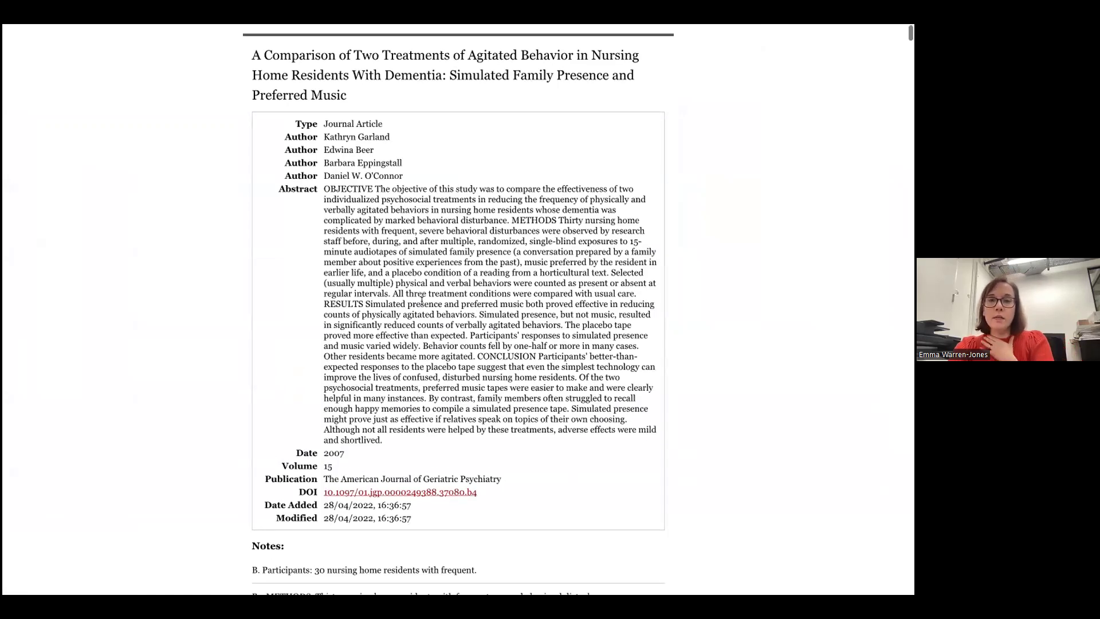
- Scroll through the report's abstract, metadata and notes, then close the report window
scroll(423, 299, "down", 1)
scroll(422, 299, "up", 1)
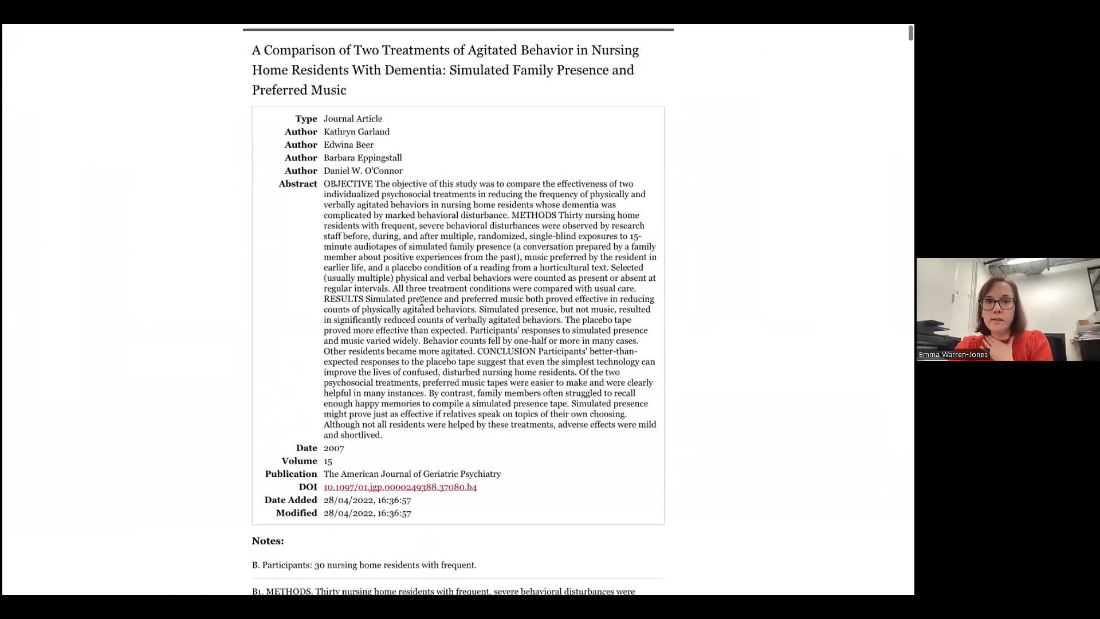
scroll(421, 300, "down", 4)
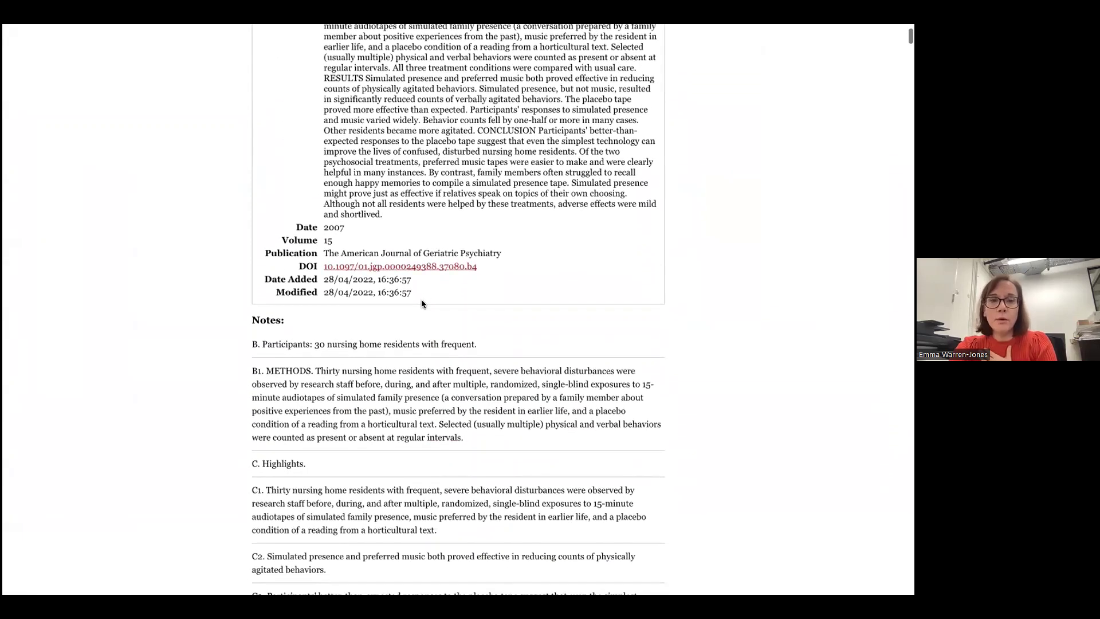
scroll(421, 299, "up", 3)
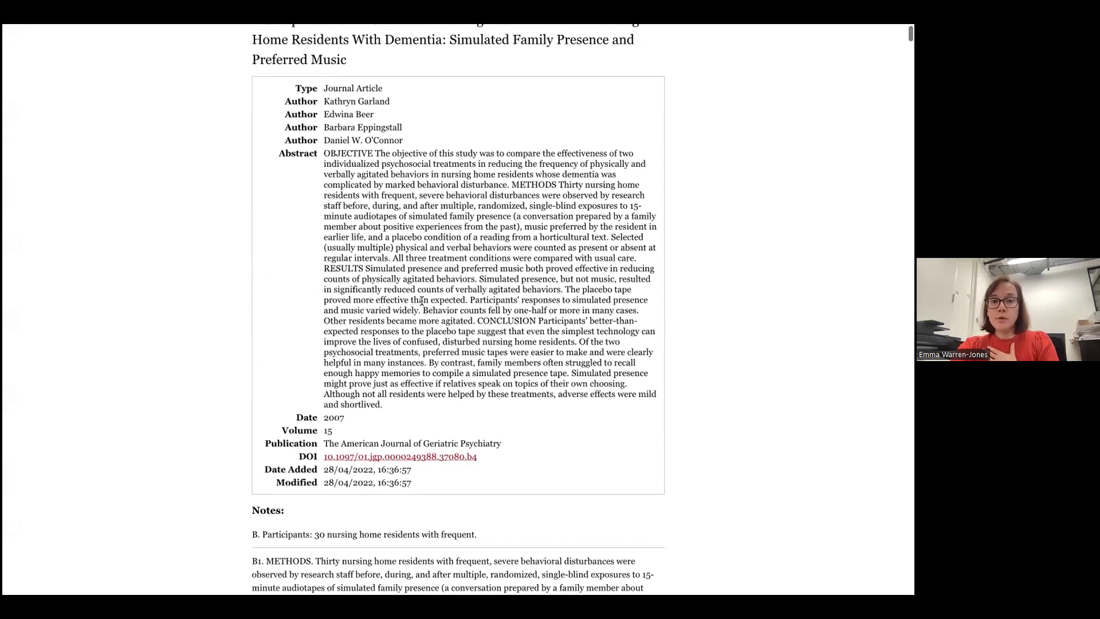
scroll(421, 299, "down", 5)
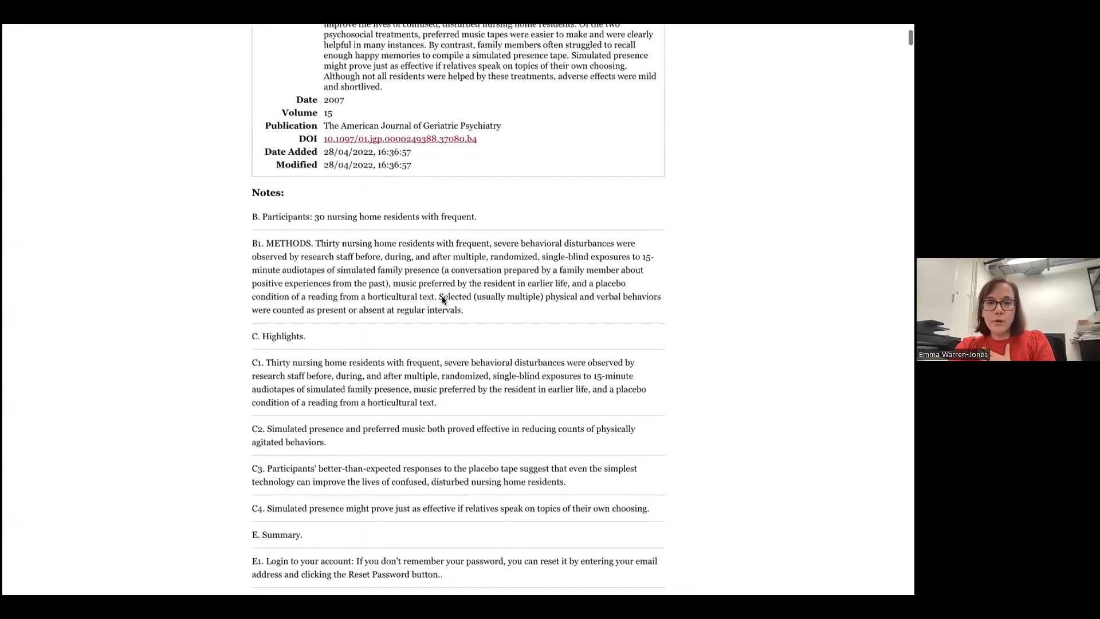
scroll(439, 362, "down", 1)
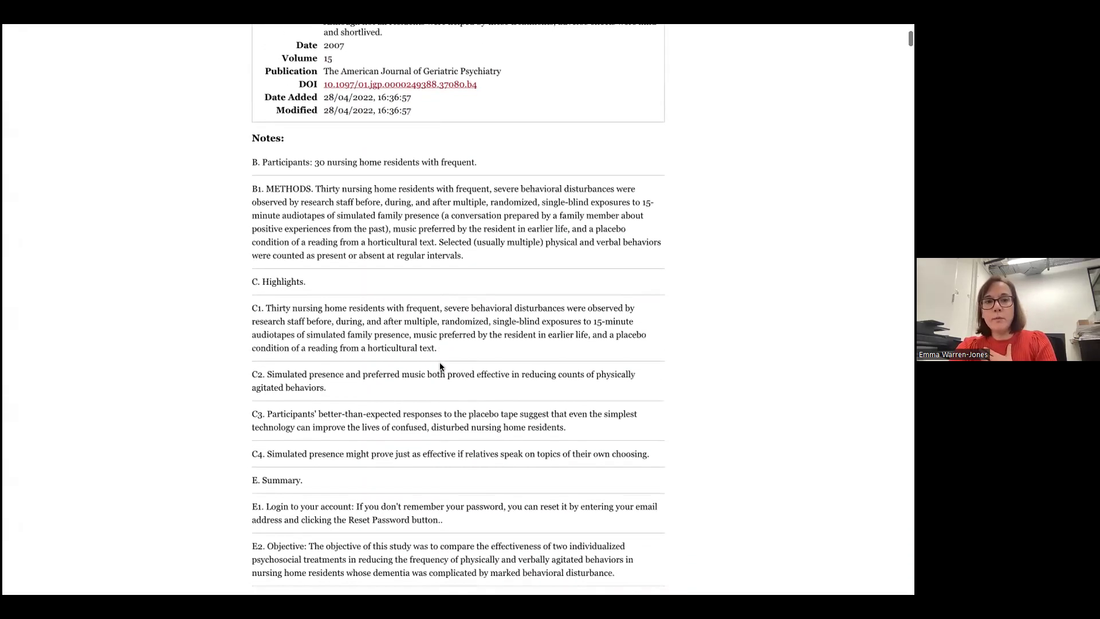
scroll(439, 367, "down", 4)
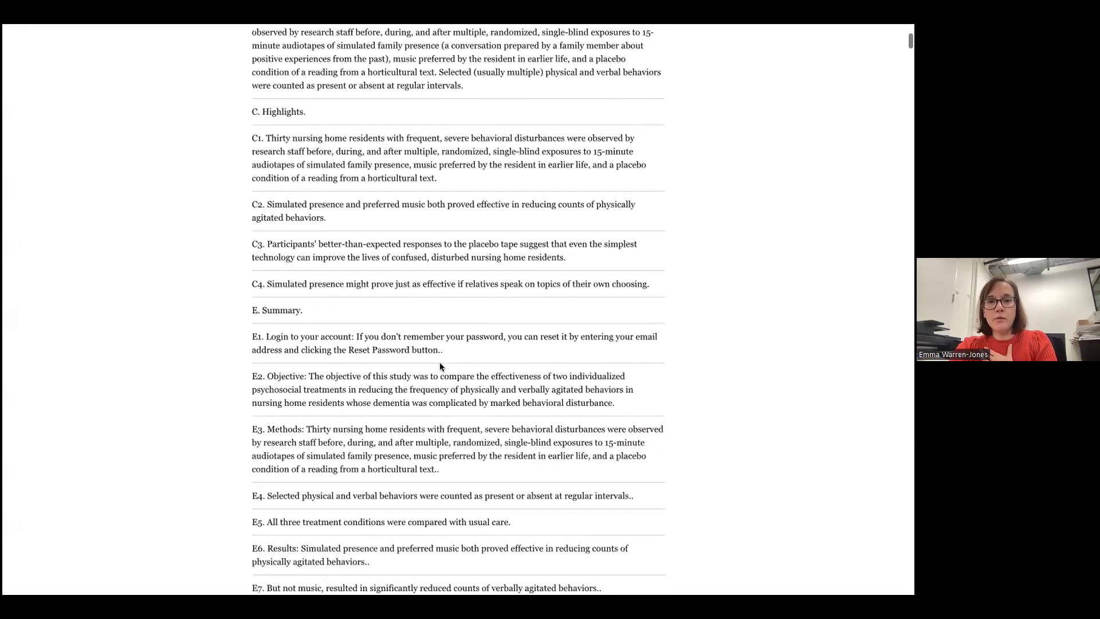
scroll(440, 367, "down", 9)
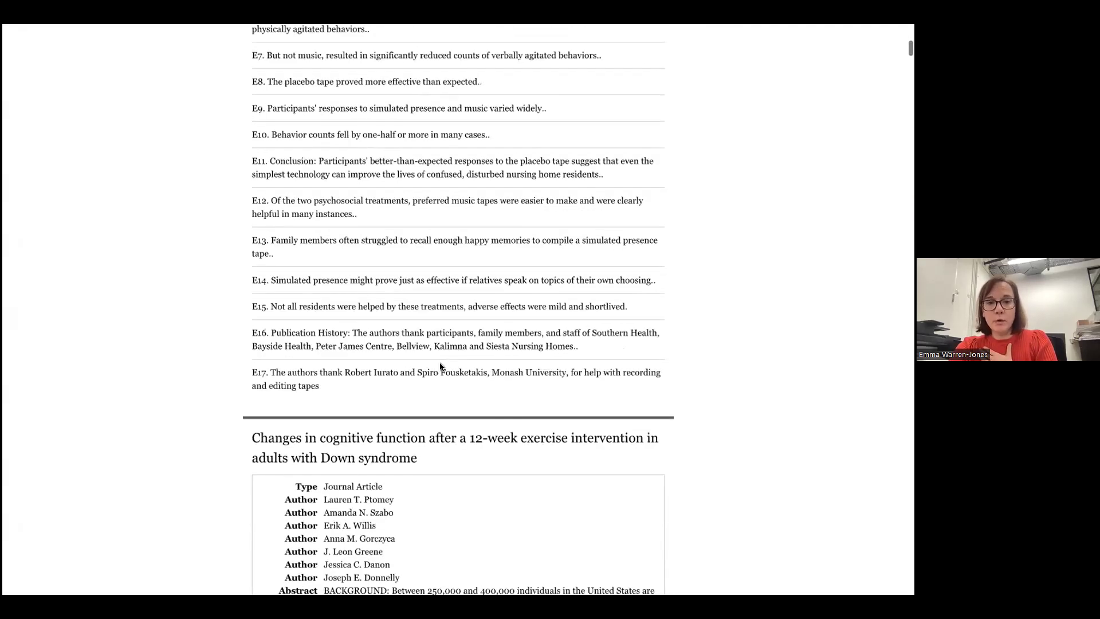
scroll(440, 366, "up", 1)
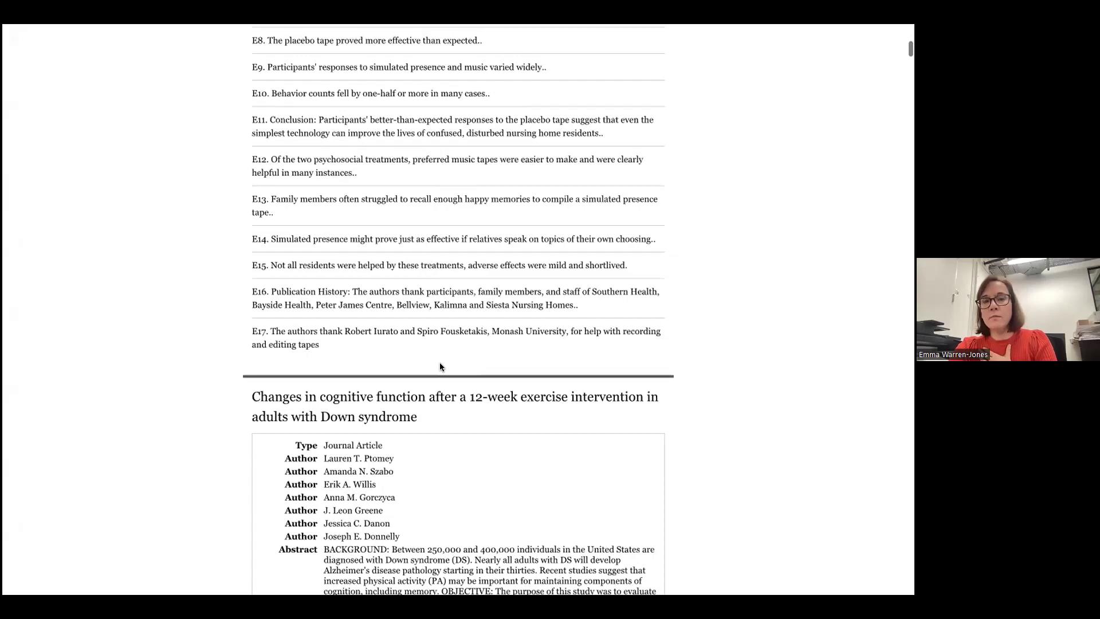
scroll(440, 366, "up", 6)
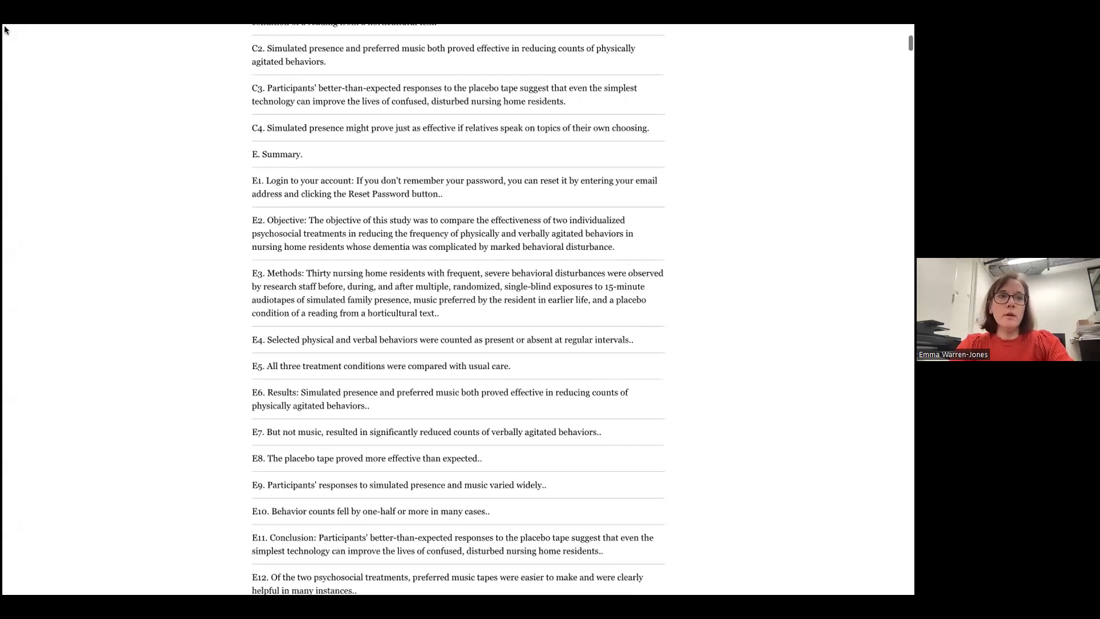
mouse_move(6, 26)
left_click(10, 48)
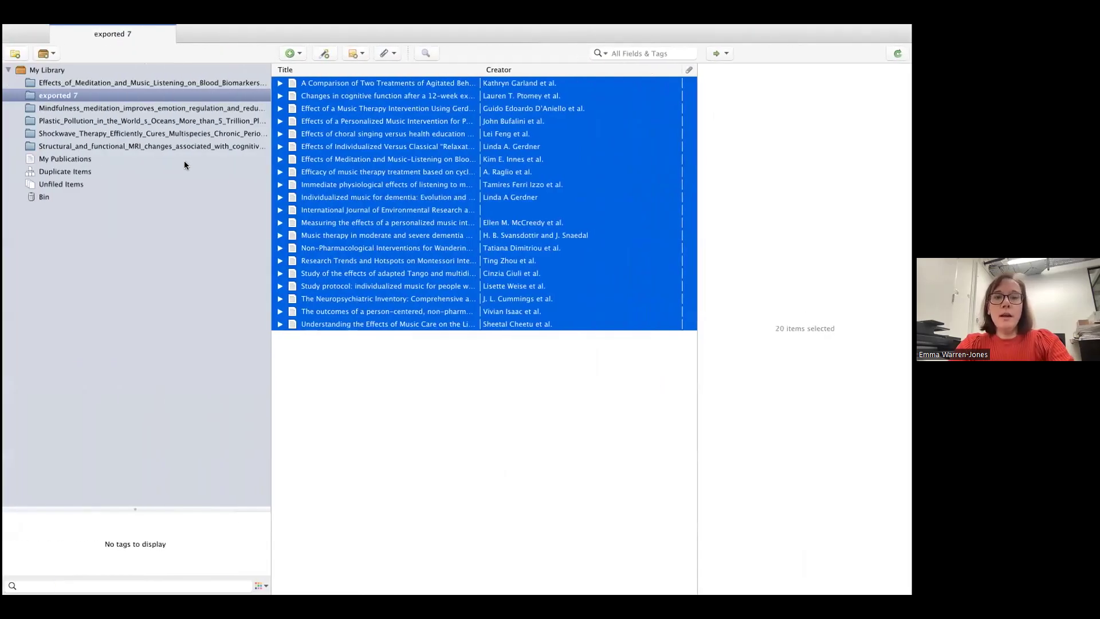
- Switch from Zotero to Chrome, showing Scholarcy's Music therapy library with its 20 articles
mouse_move(392, 596)
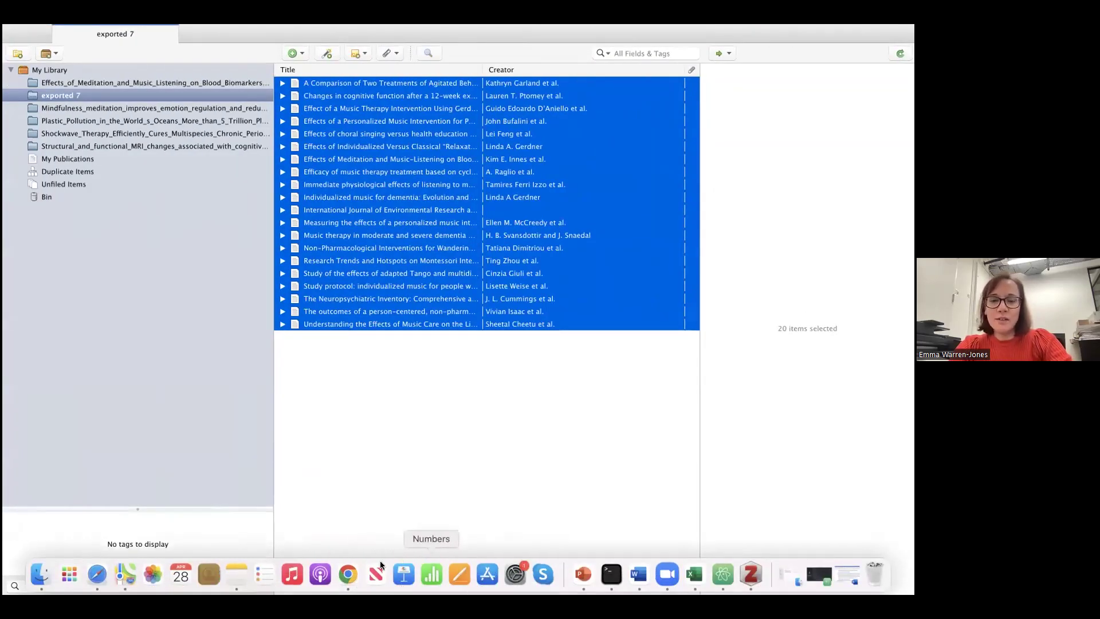
left_click(345, 572)
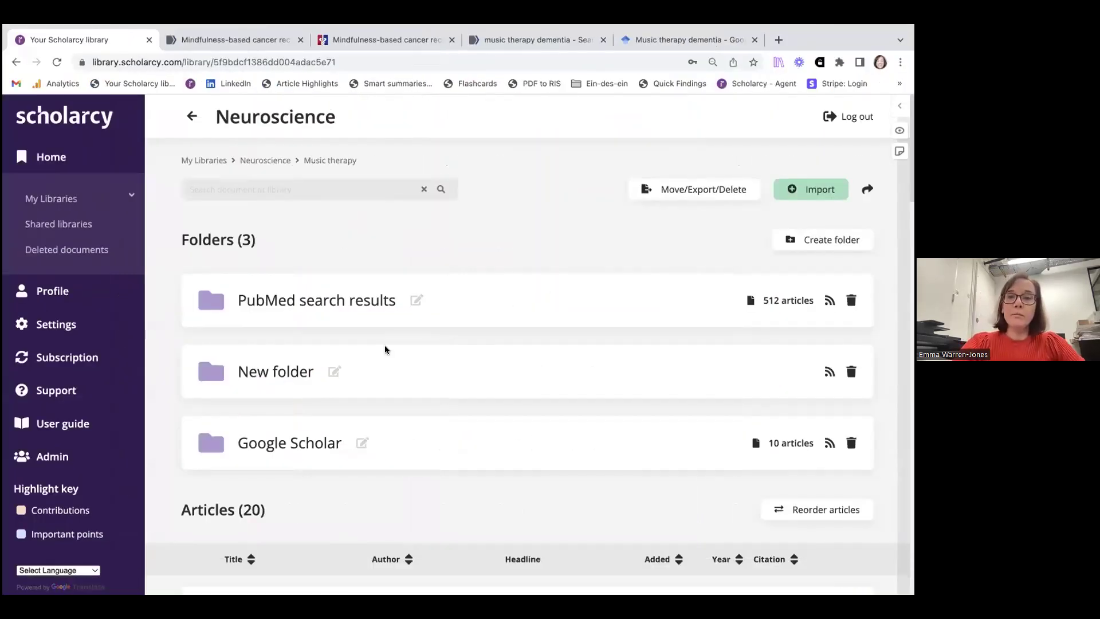
- Start exporting documents from the Music therapy library via Move/Export/Delete
scroll(456, 262, "down", 2)
scroll(456, 261, "up", 2)
scroll(456, 264, "down", 6)
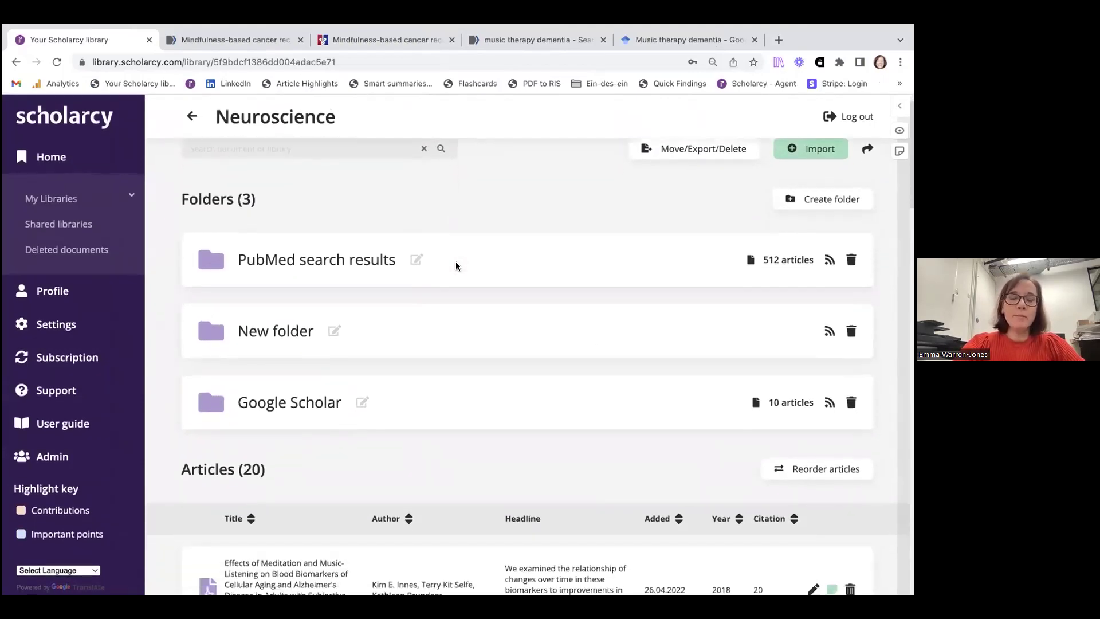
scroll(456, 264, "up", 5)
scroll(455, 265, "up", 2)
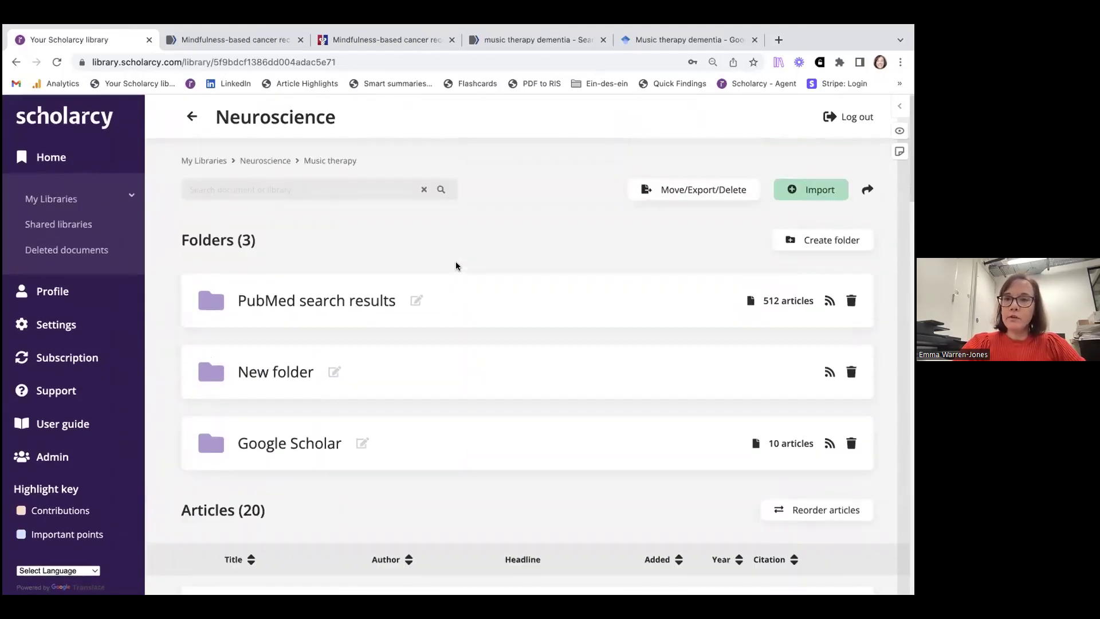
left_click(708, 191)
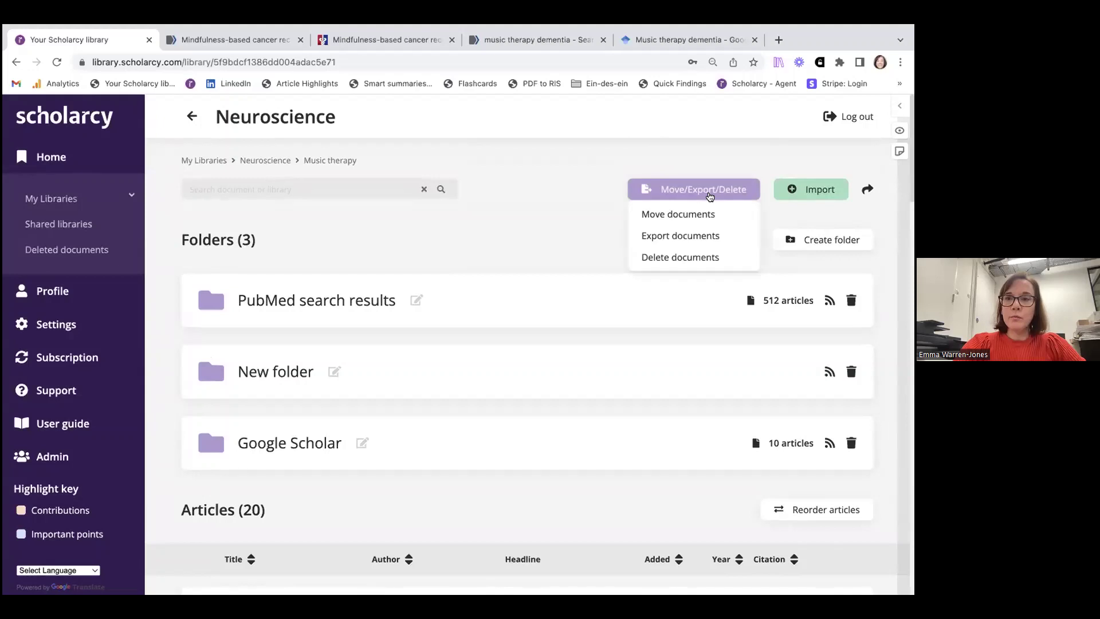
left_click(690, 234)
- Select all 20 articles and keep RIS (Zotero, Endnote) as the export format
scroll(521, 345, "down", 8)
left_click(161, 276)
left_click(509, 572)
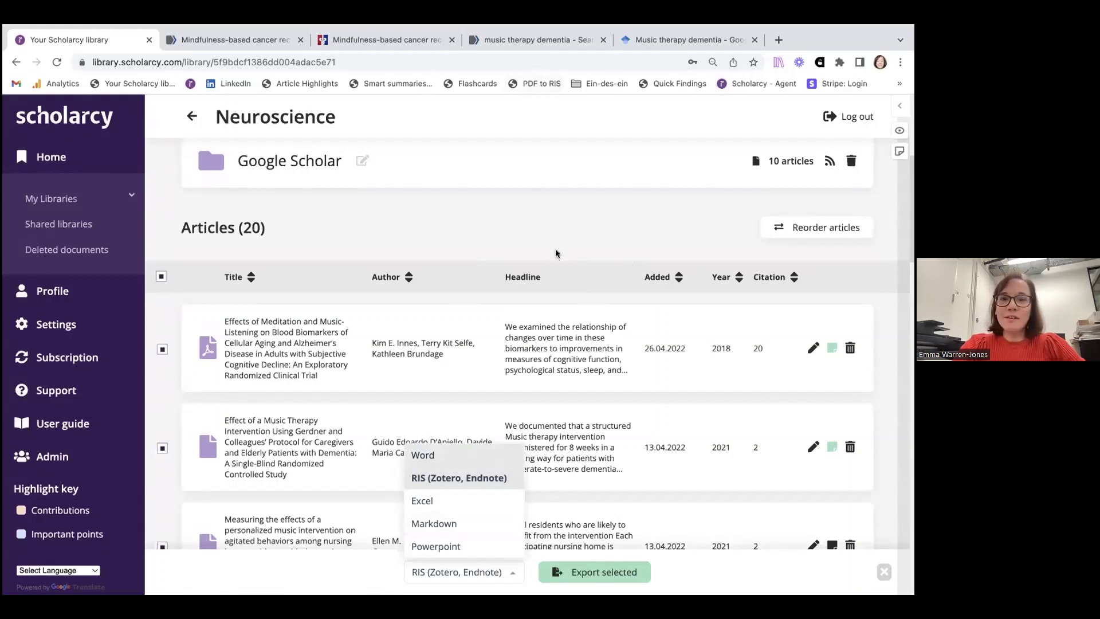
left_click(519, 303)
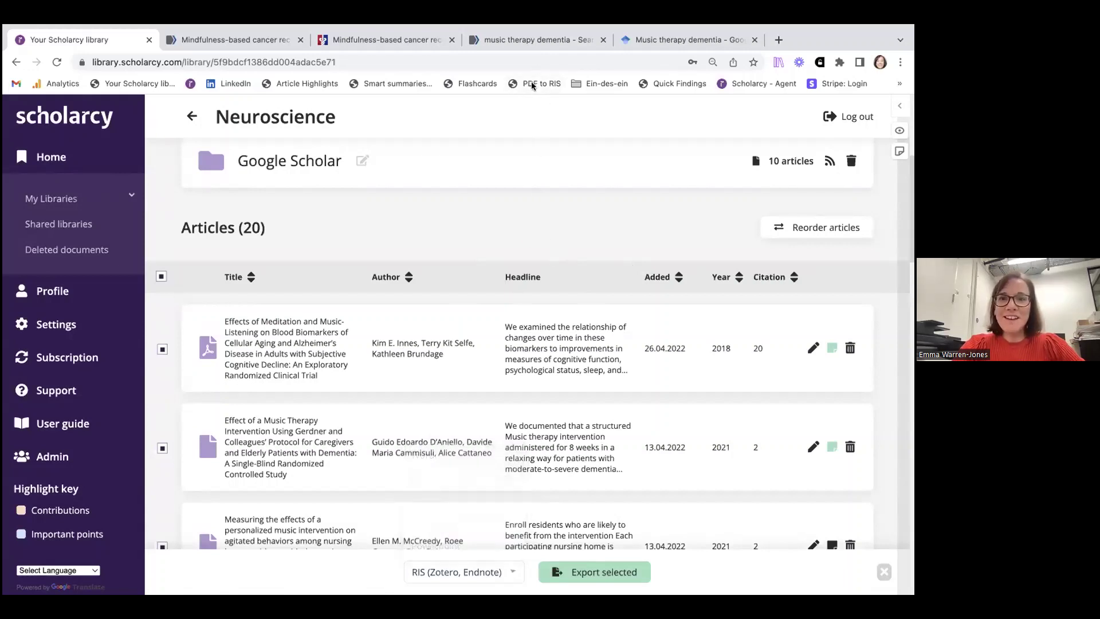